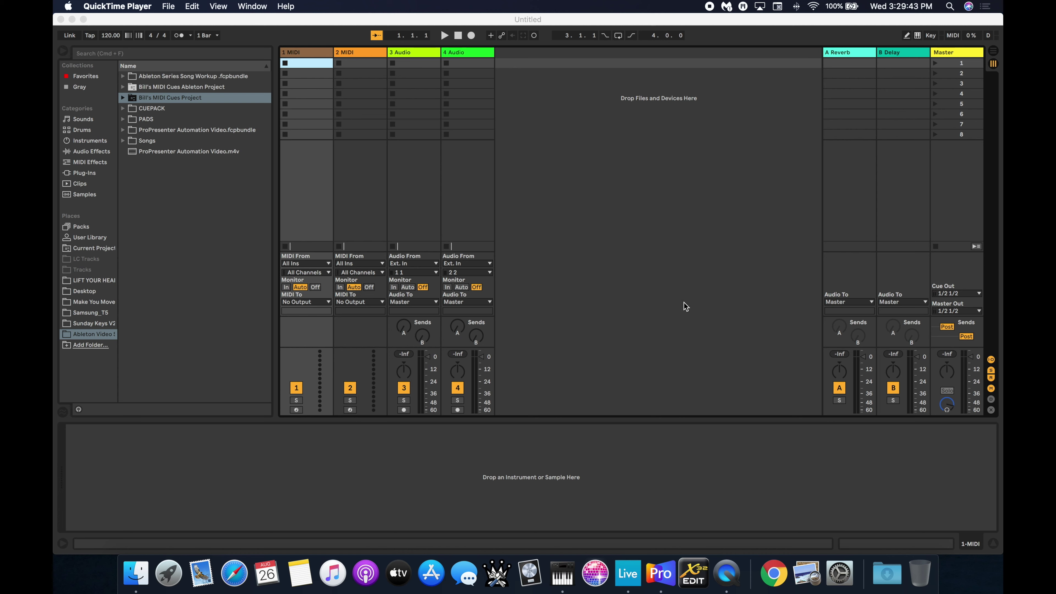
{"action": "left_click", "coordinate": [145, 17]}
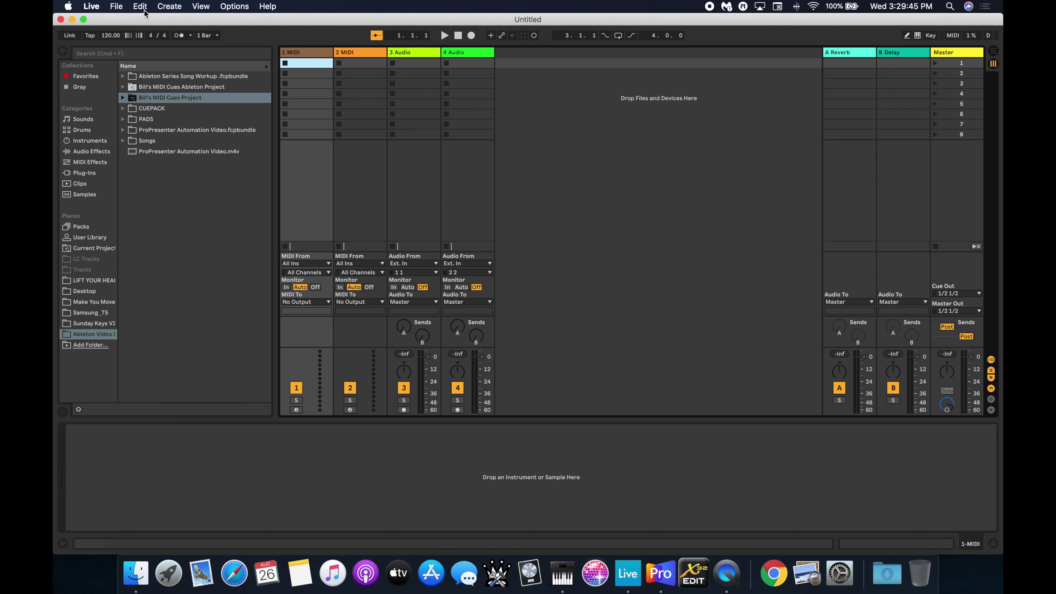
{"action": "left_click", "coordinate": [116, 6]}
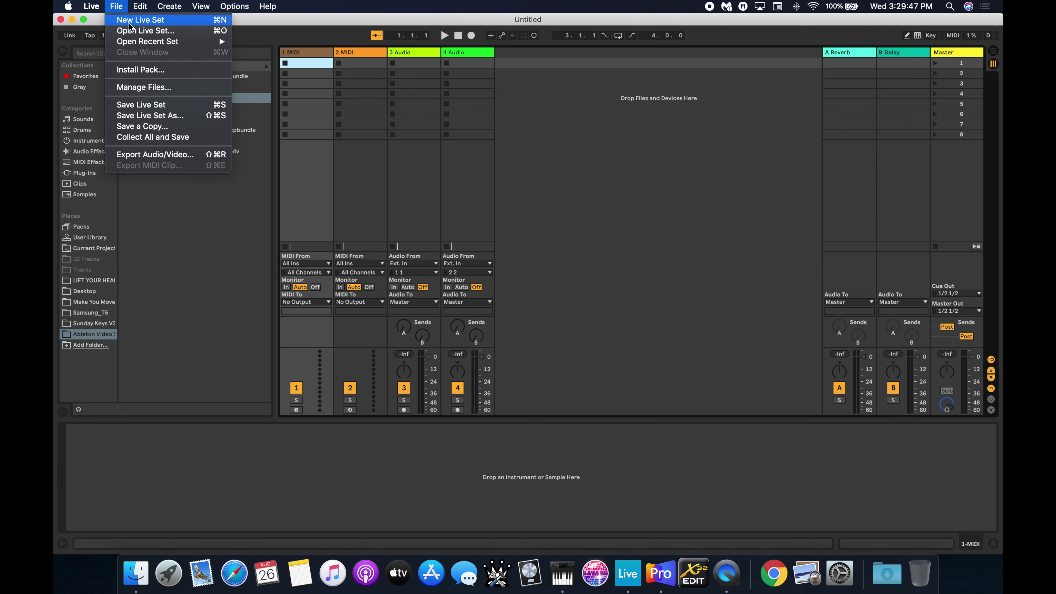
{"action": "left_click", "coordinate": [611, 164]}
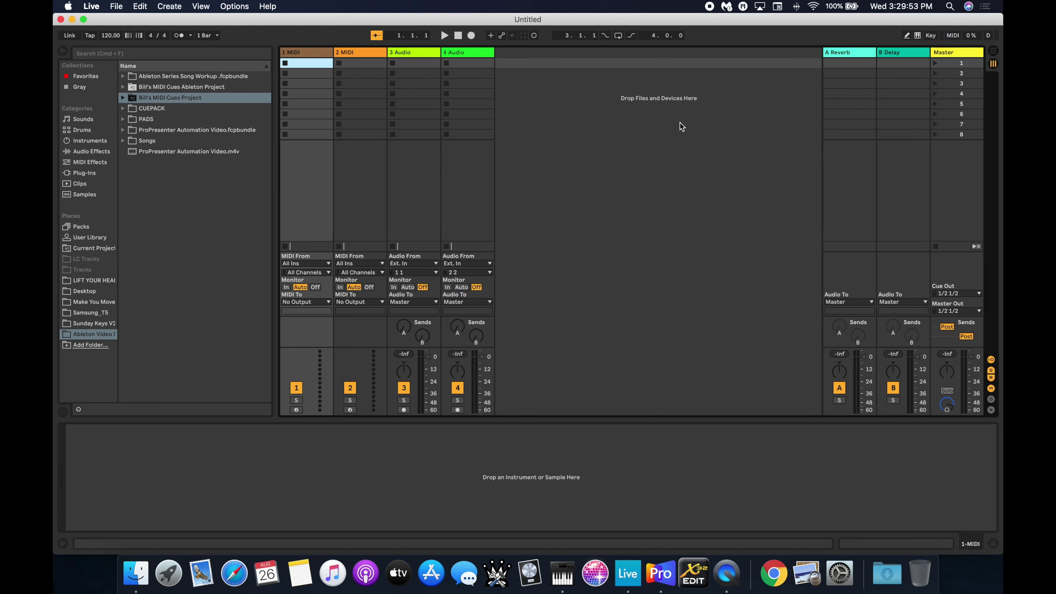
Switch to Arrangement View and delete the tracks 2 MIDI and 3 Audio.
{"action": "left_click", "coordinate": [994, 52]}
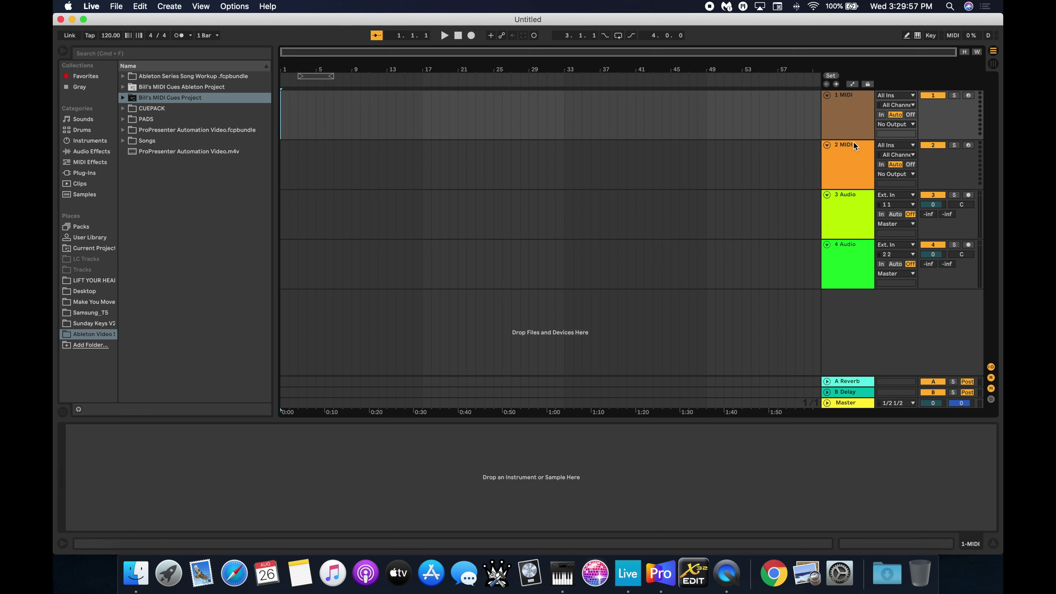
{"action": "left_click", "coordinate": [853, 155]}
{"action": "key", "text": "Delete"}
{"action": "key", "text": "Delete"}
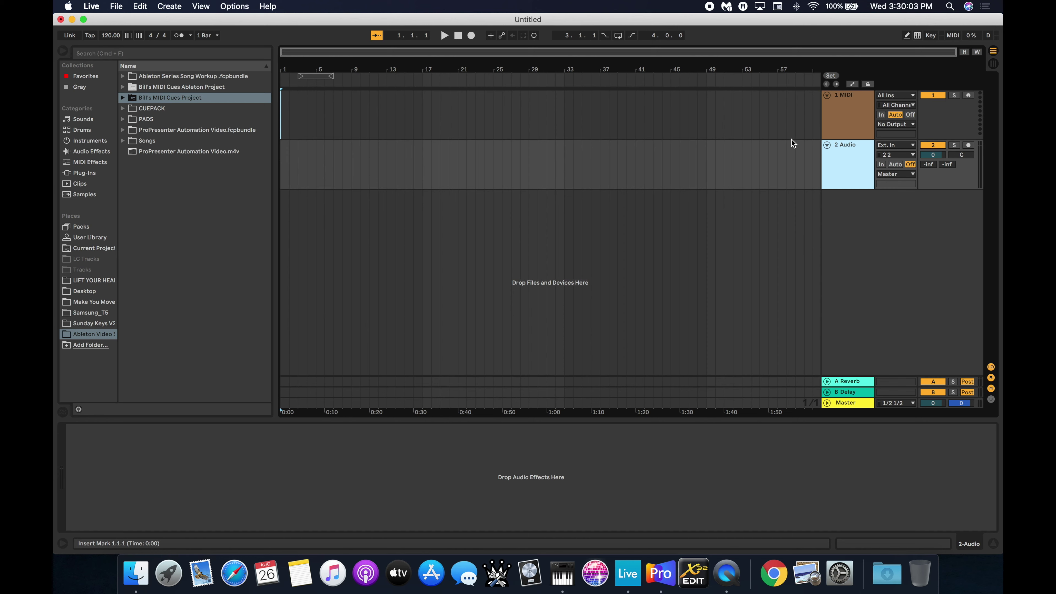
Set the Master track's cue output to 1 and its main output to 2, and hide the device detail area.
{"action": "left_click", "coordinate": [827, 402]}
{"action": "left_click", "coordinate": [899, 355]}
{"action": "left_click", "coordinate": [893, 383]}
{"action": "left_click", "coordinate": [893, 365]}
{"action": "left_click", "coordinate": [897, 396]}
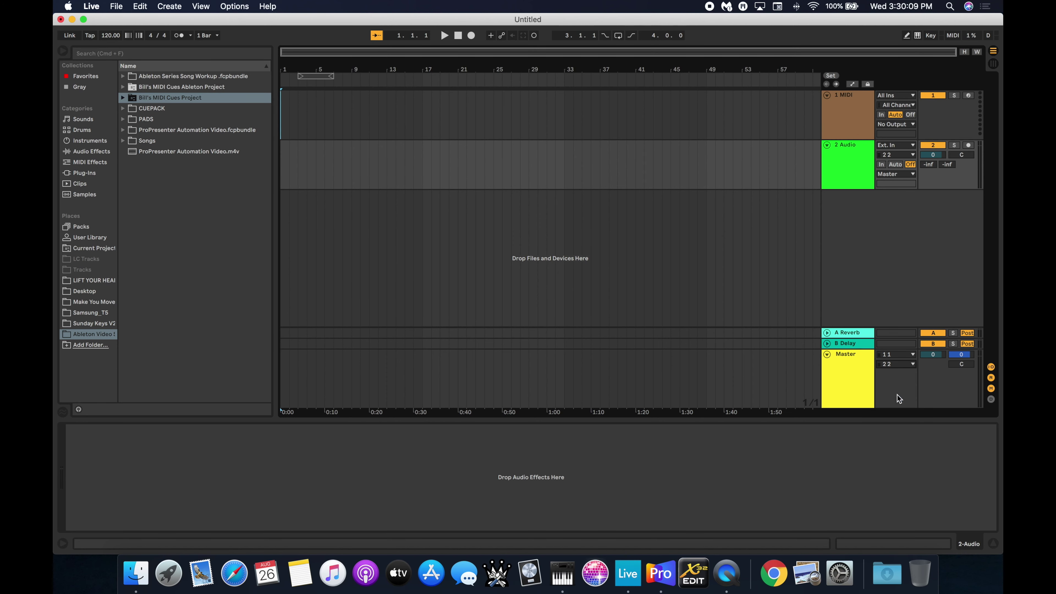
{"action": "left_click", "coordinate": [992, 546]}
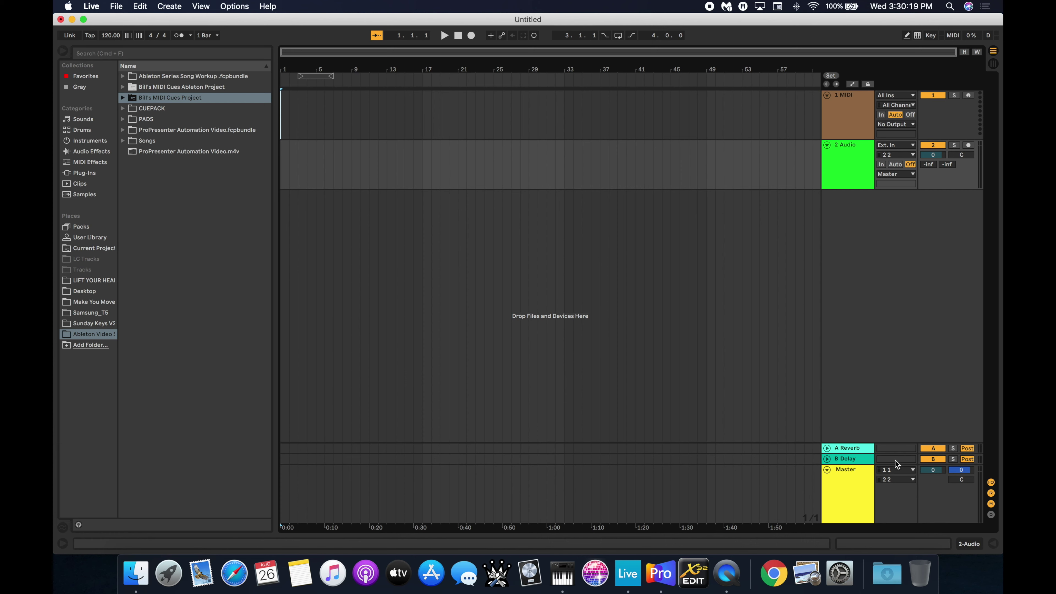
{"action": "left_click", "coordinate": [827, 470]}
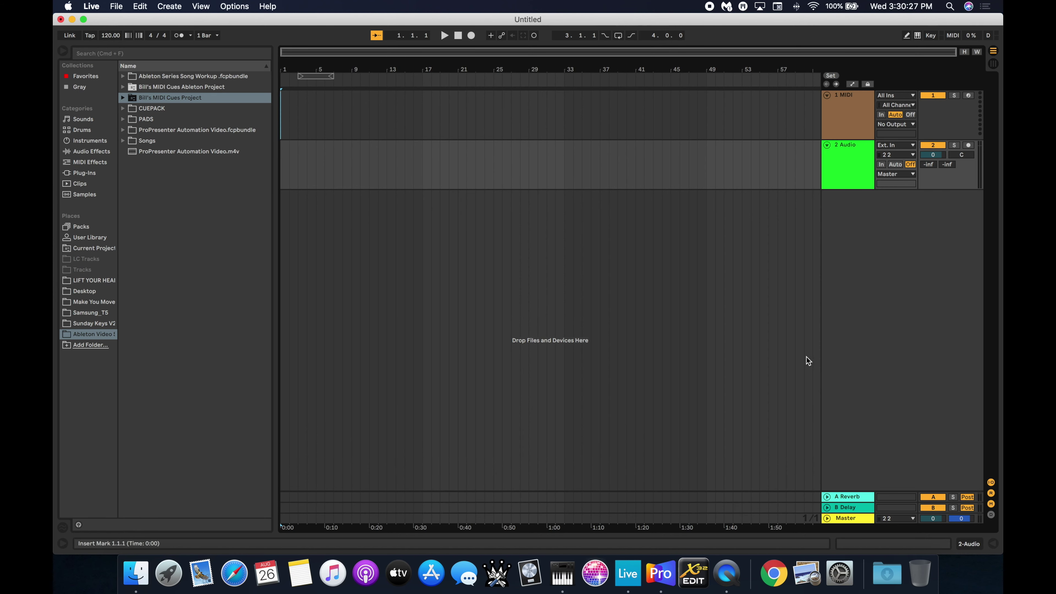
Rename the remaining MIDI track to MIDI CUES.
{"action": "left_click", "coordinate": [845, 109]}
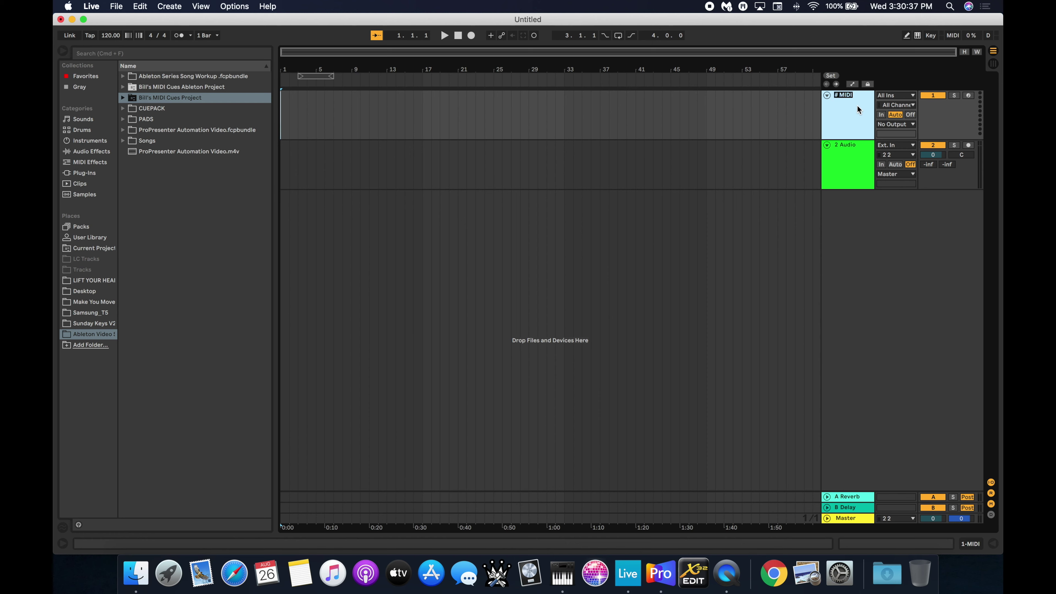
{"action": "type", "text": "MIDI CUES"}
{"action": "key", "text": "Return"}
Colour the MIDI CUES track light yellow and fold it.
{"action": "right_click", "coordinate": [856, 105]}
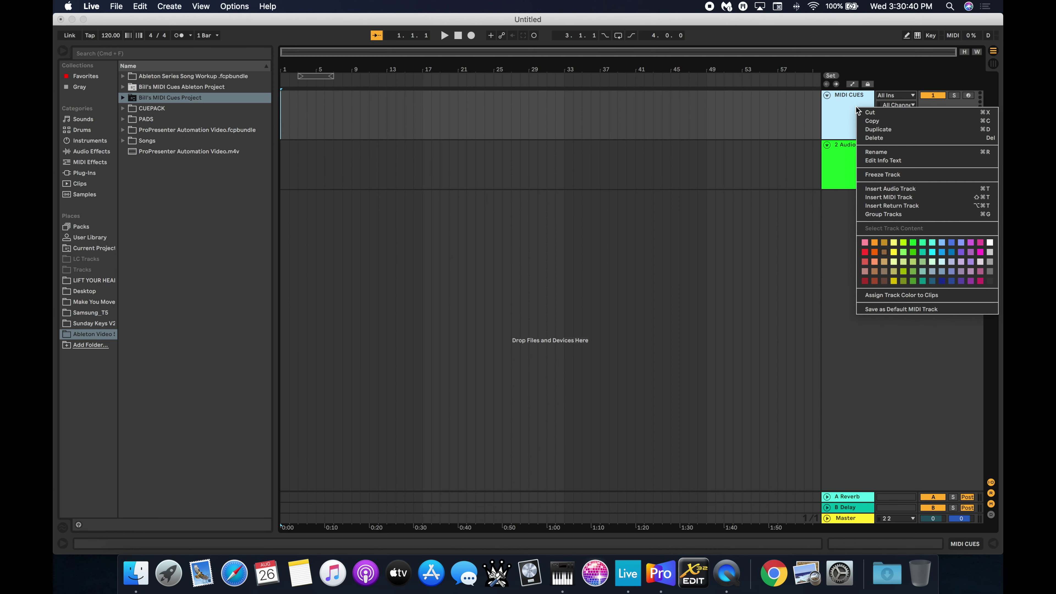
{"action": "left_click", "coordinate": [894, 242]}
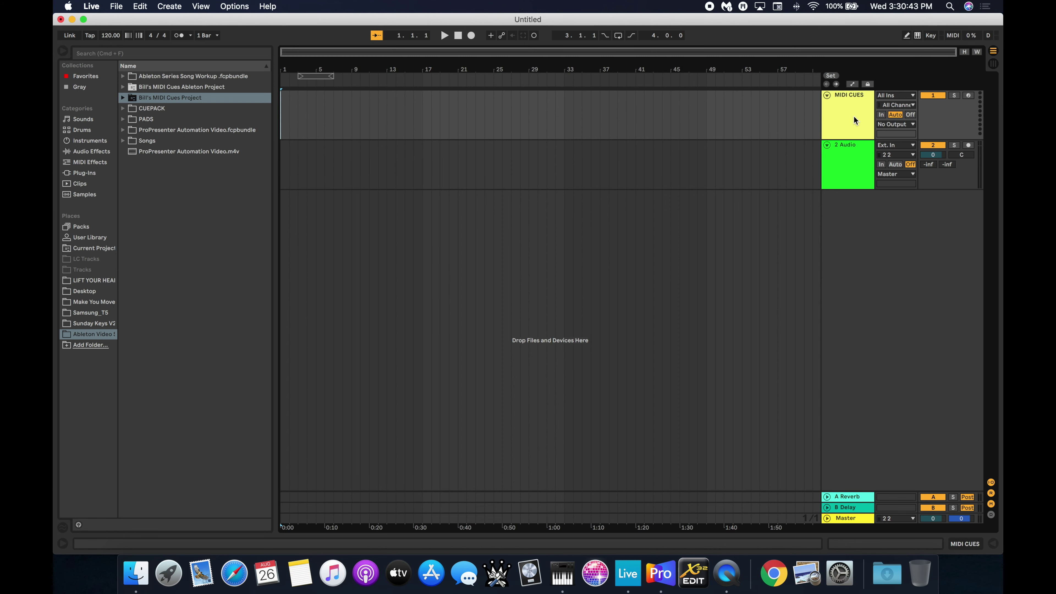
{"action": "left_click", "coordinate": [826, 95]}
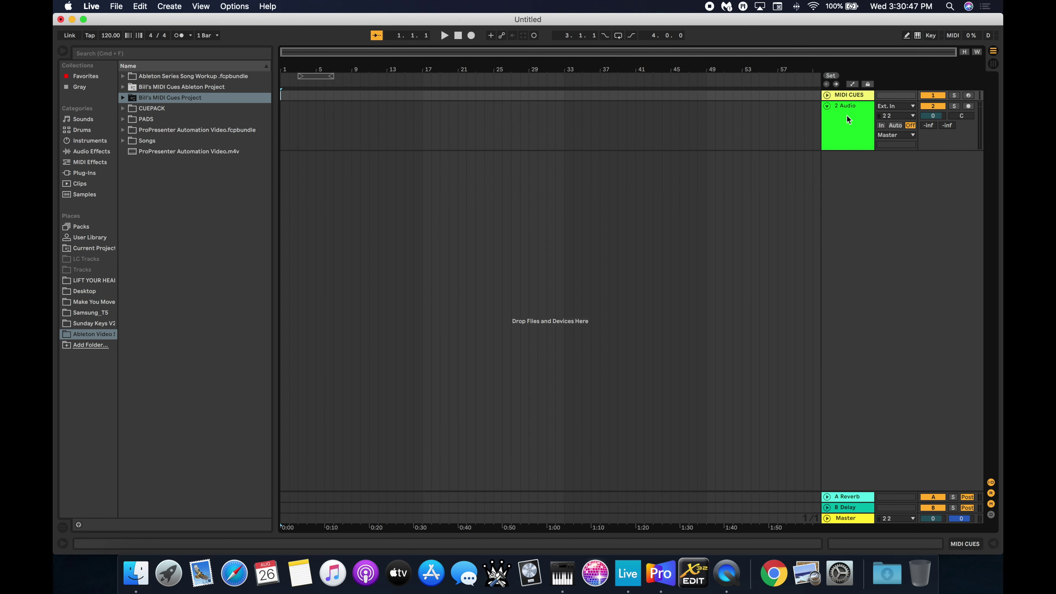
Colour the audio track dark blue.
{"action": "left_click", "coordinate": [828, 107]}
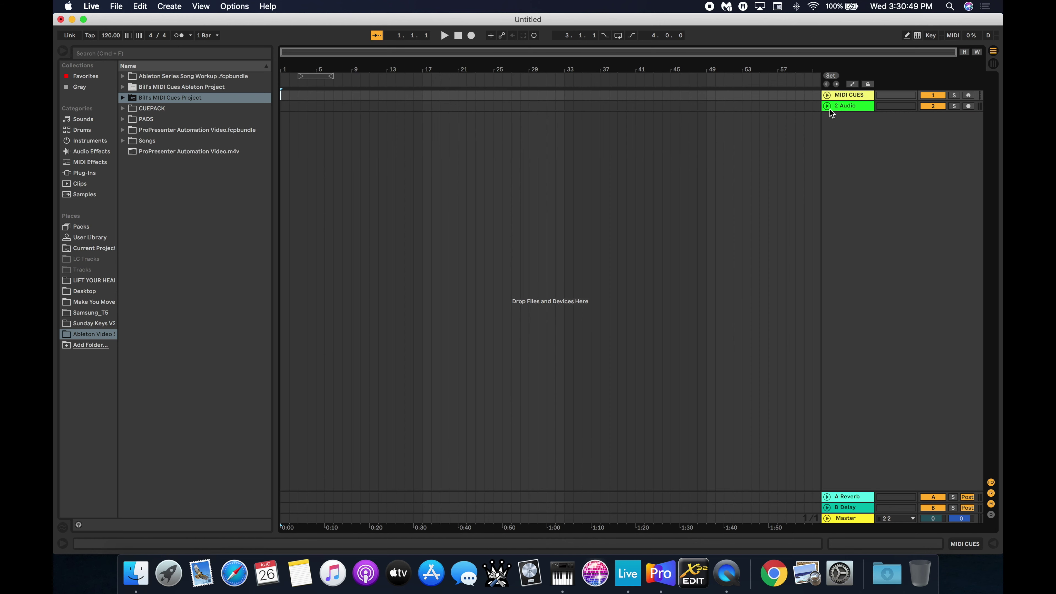
{"action": "left_click", "coordinate": [844, 107]}
{"action": "left_click", "coordinate": [827, 106]}
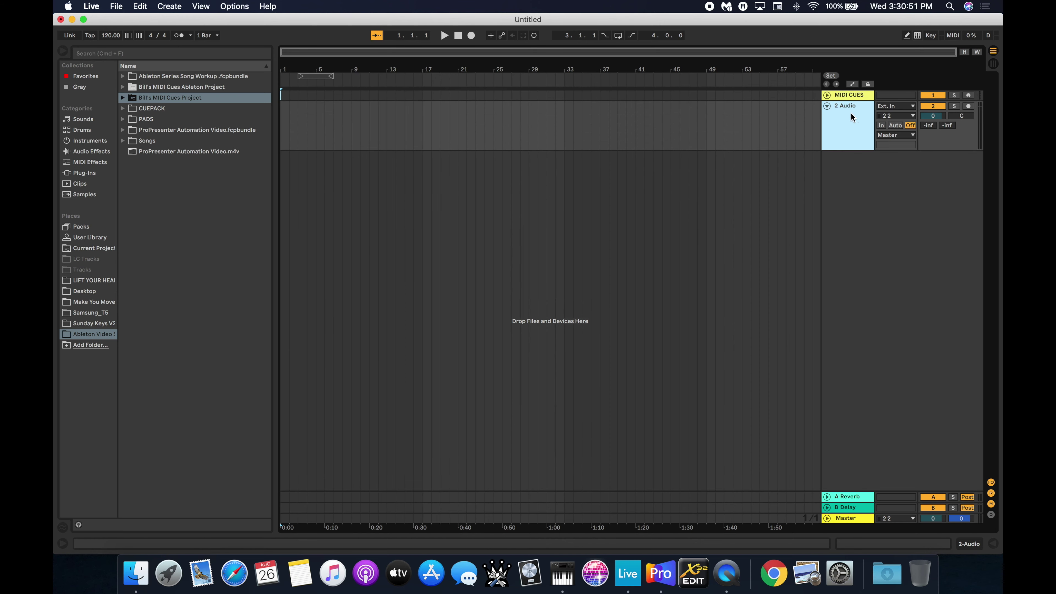
{"action": "right_click", "coordinate": [844, 112]}
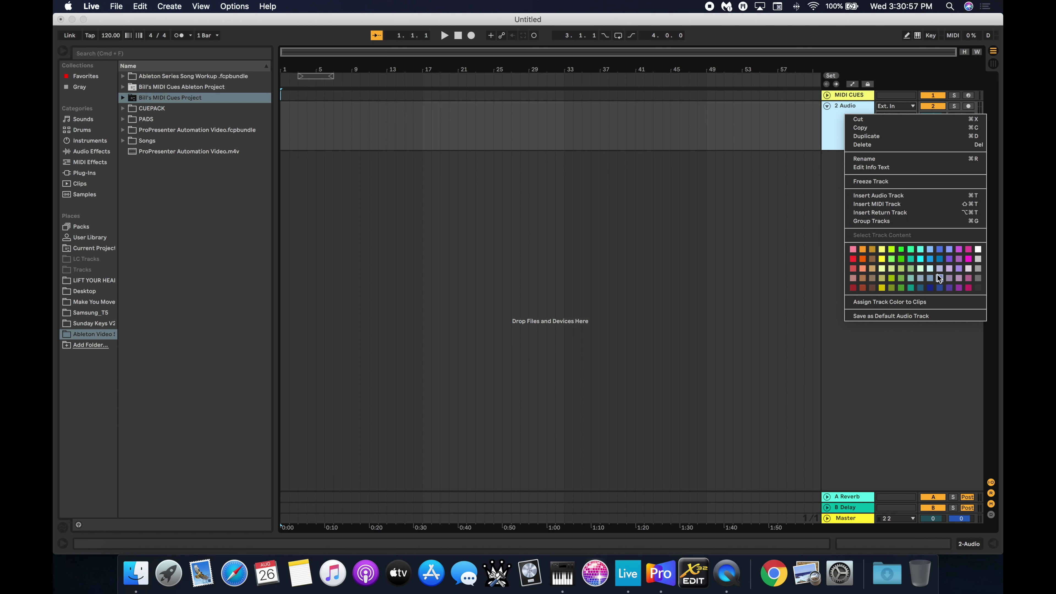
{"action": "left_click", "coordinate": [932, 285]}
Rename the dark blue audio track to PAD and fold it.
{"action": "left_click", "coordinate": [841, 121]}
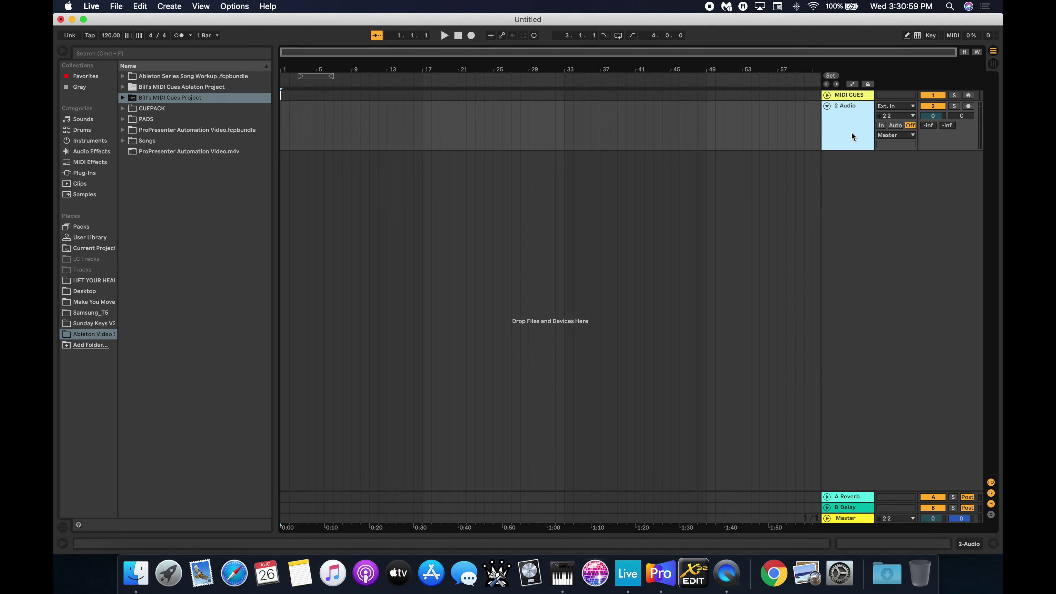
{"action": "key", "text": "super+r"}
{"action": "type", "text": "PAD"}
{"action": "key", "text": "Return"}
{"action": "left_click", "coordinate": [827, 105]}
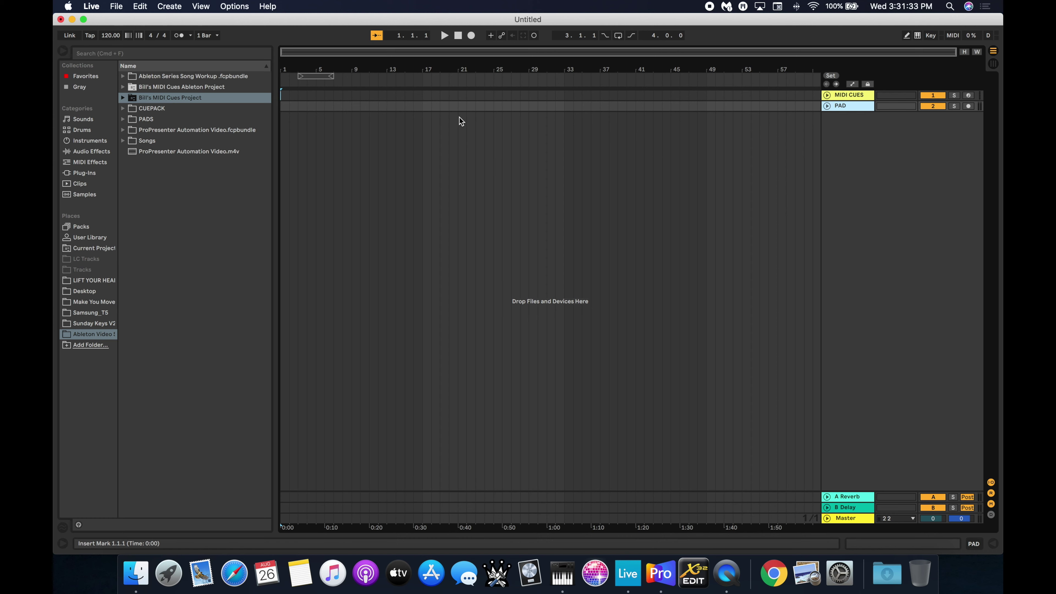
Place the CLICK TOGGLE clip from the MIDI Cues track of the saved MIDI cues set at bar 8 of the MIDI CUES track.
{"action": "left_click", "coordinate": [123, 99]}
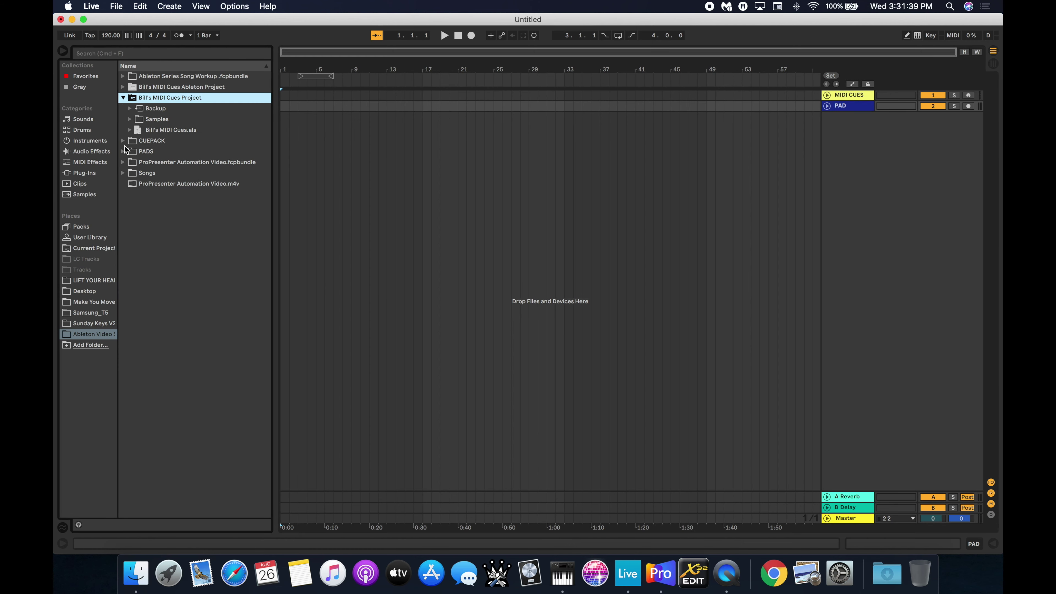
{"action": "left_click", "coordinate": [129, 131]}
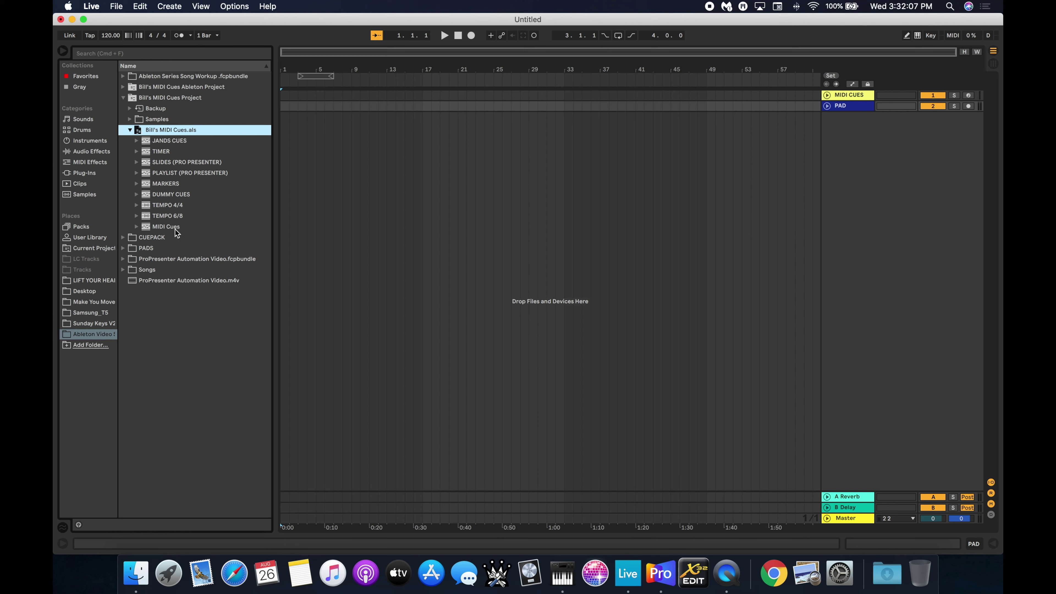
{"action": "left_click", "coordinate": [136, 227]}
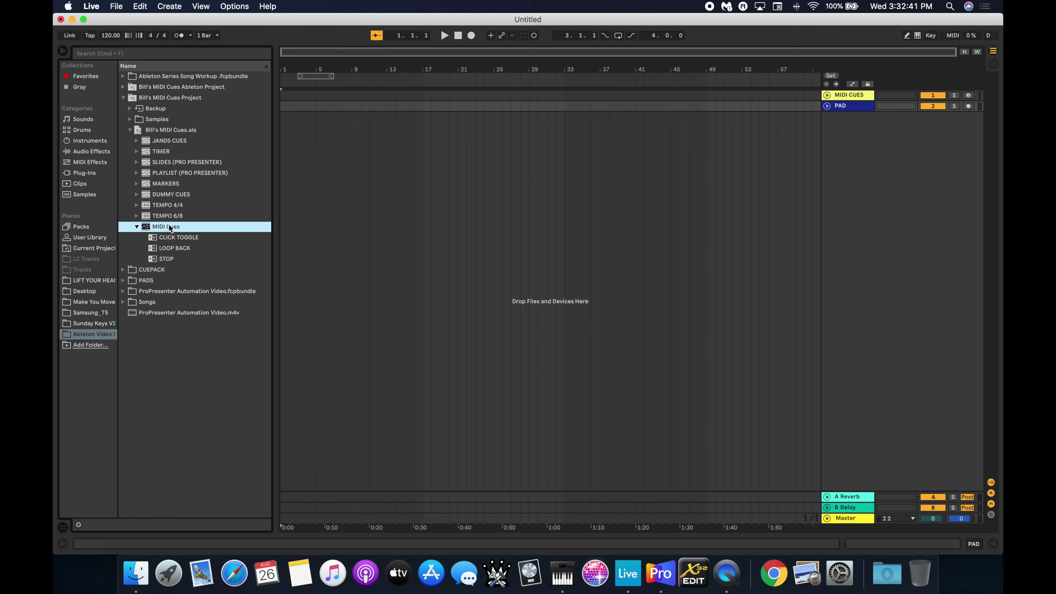
{"action": "mouse_move", "coordinate": [168, 238]}
{"action": "left_mouse_down"}
{"action": "mouse_move", "coordinate": [211, 229]}
{"action": "mouse_move", "coordinate": [290, 146]}
{"action": "mouse_move", "coordinate": [305, 106]}
{"action": "mouse_move", "coordinate": [345, 94]}
{"action": "left_mouse_up"}
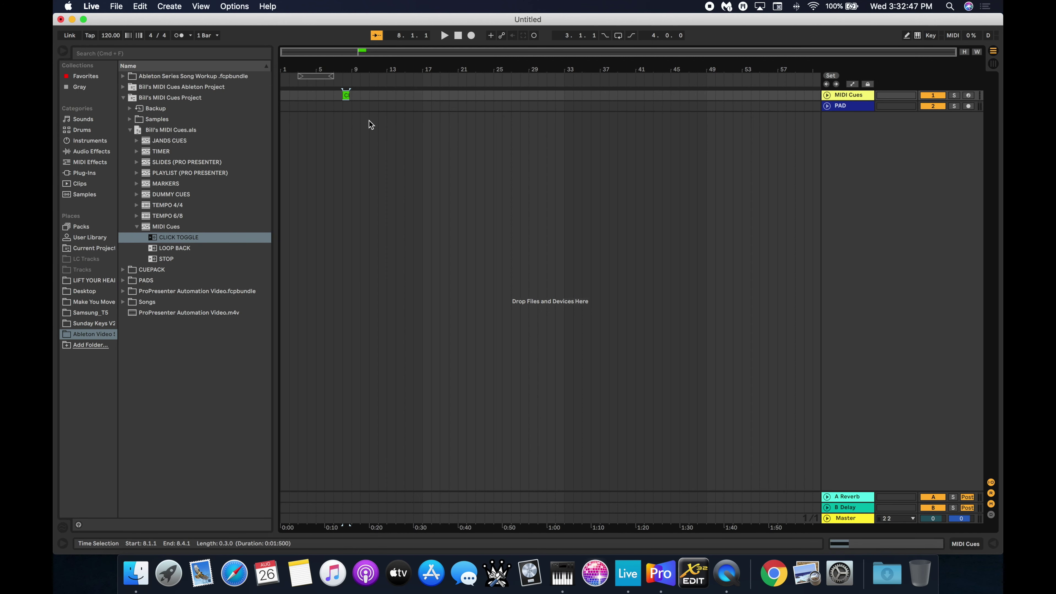
Unfold the MIDI Cues track to show the note inside the CLICK TOGGLE clip.
{"action": "scroll", "coordinate": [371, 124], "scroll_direction": "up", "scroll_amount": 3}
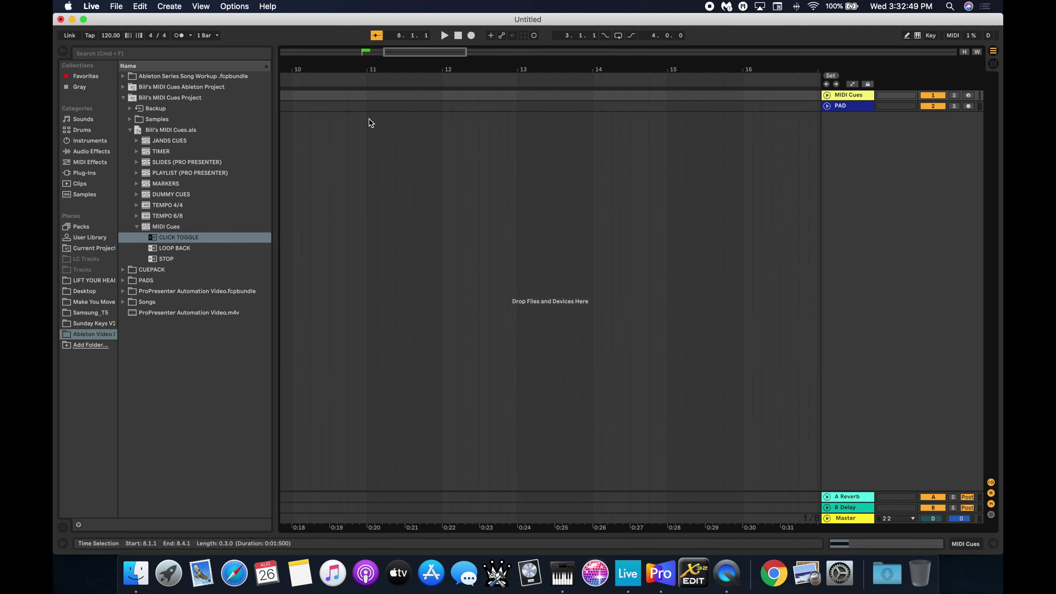
{"action": "key", "text": "plus"}
{"action": "key", "text": "plus"}
{"action": "scroll", "coordinate": [371, 182], "scroll_direction": "left", "scroll_amount": 3}
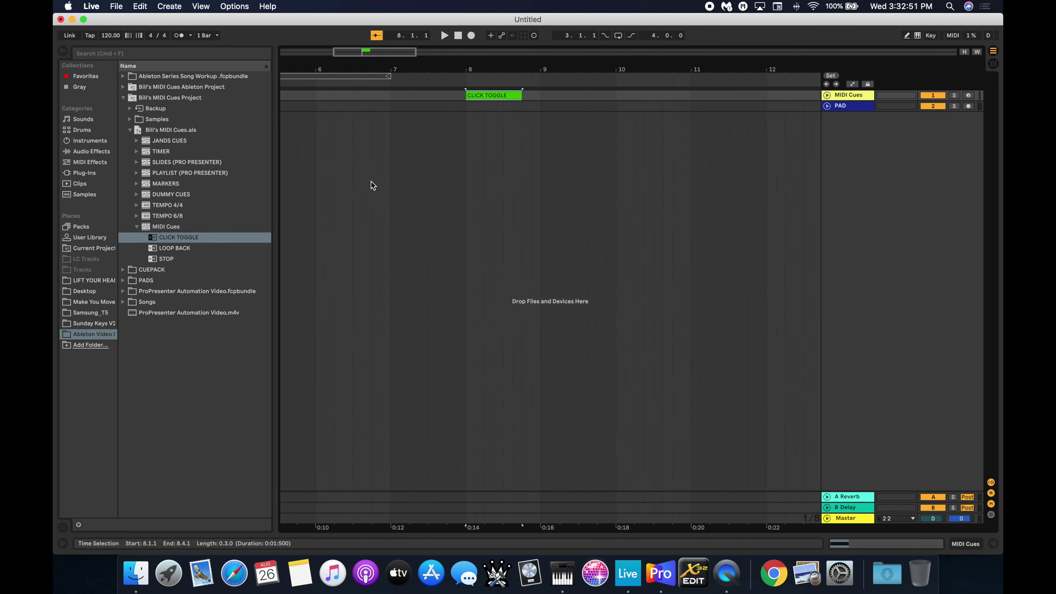
{"action": "left_click", "coordinate": [491, 92]}
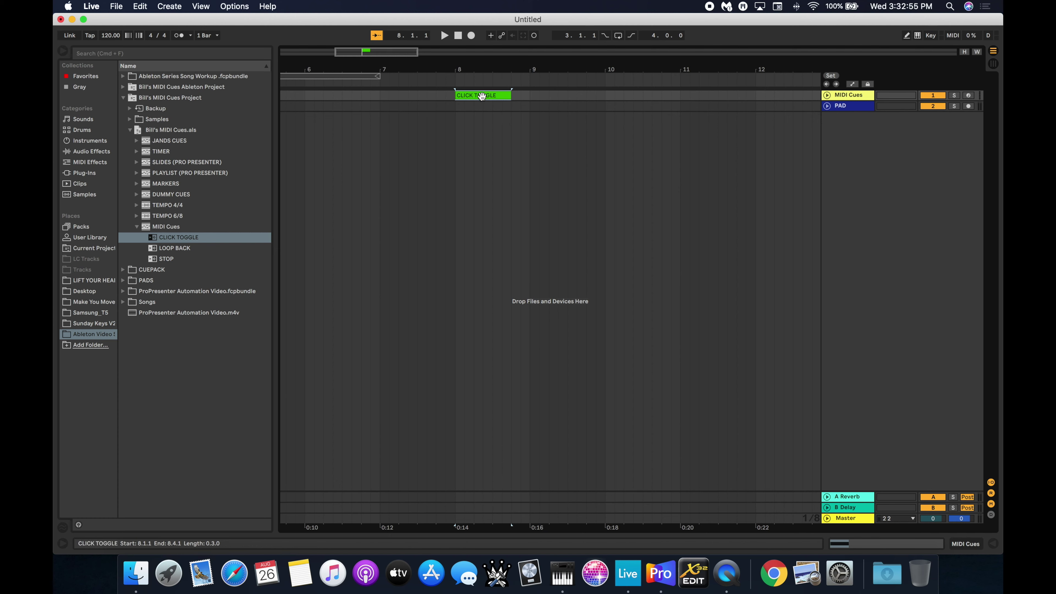
{"action": "left_click", "coordinate": [826, 95]}
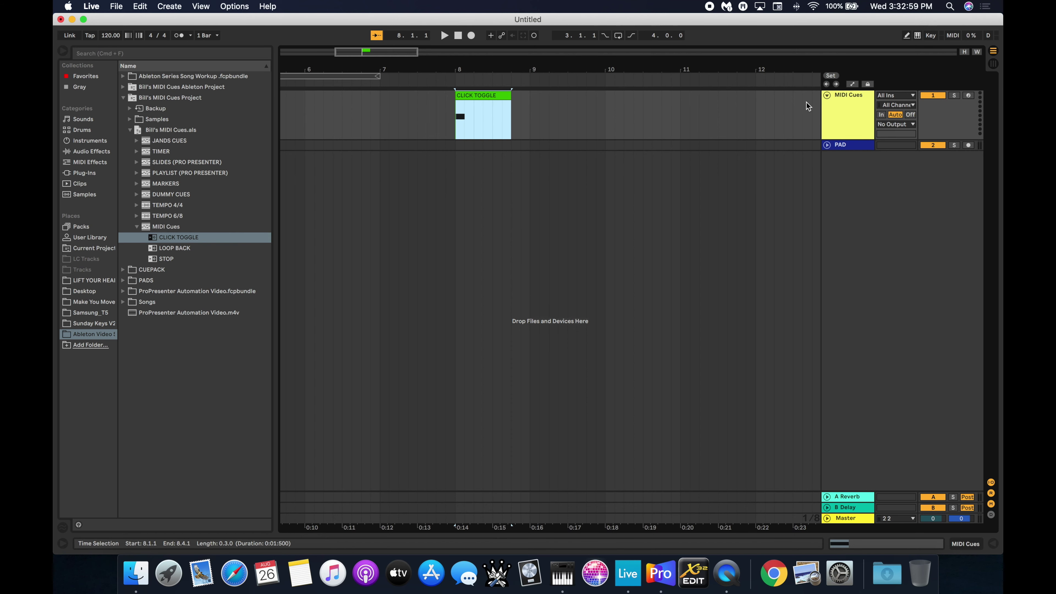
{"action": "scroll", "coordinate": [530, 194], "scroll_direction": "left", "scroll_amount": 2}
{"action": "left_click", "coordinate": [500, 192]}
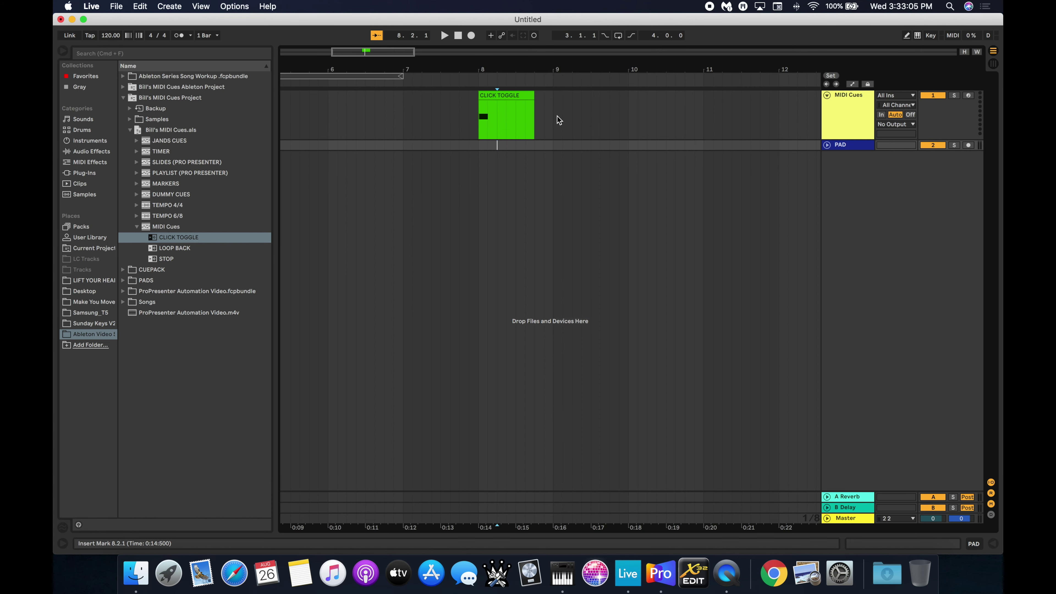
{"action": "scroll", "coordinate": [622, 199], "scroll_direction": "left", "scroll_amount": 2}
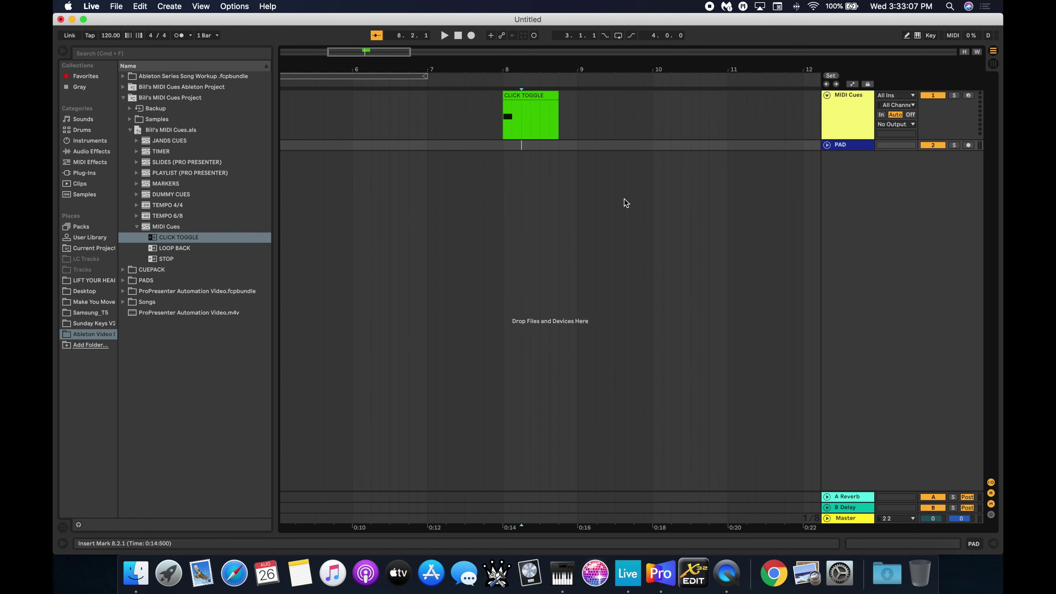
{"action": "scroll", "coordinate": [603, 198], "scroll_direction": "left", "scroll_amount": 2}
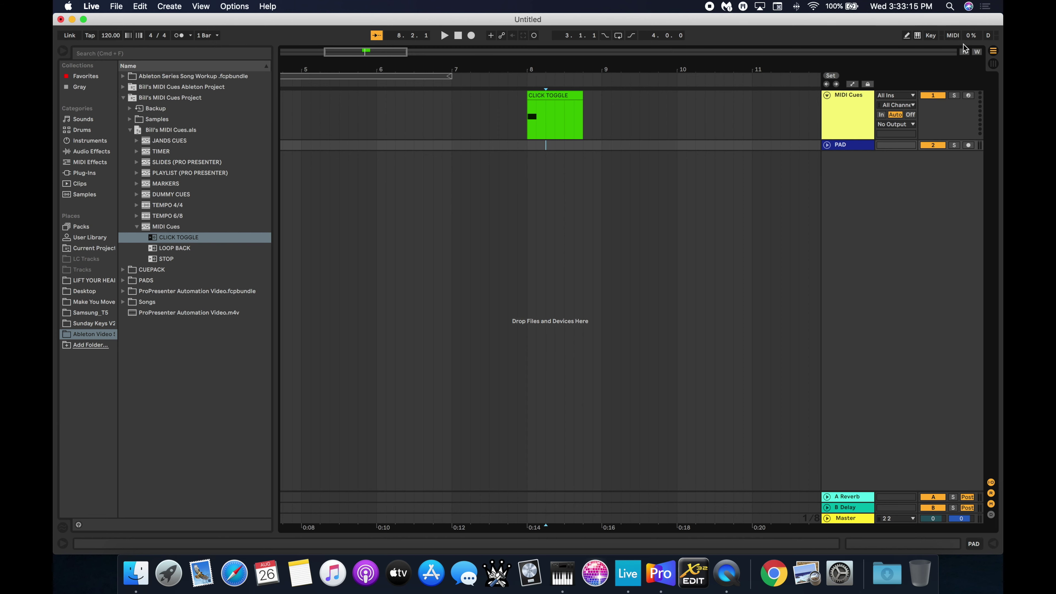
Route the MIDI Cues track's MIDI output to IAC Driver (IAC Bus 1 (ProPresenter)).
{"action": "left_click", "coordinate": [957, 36]}
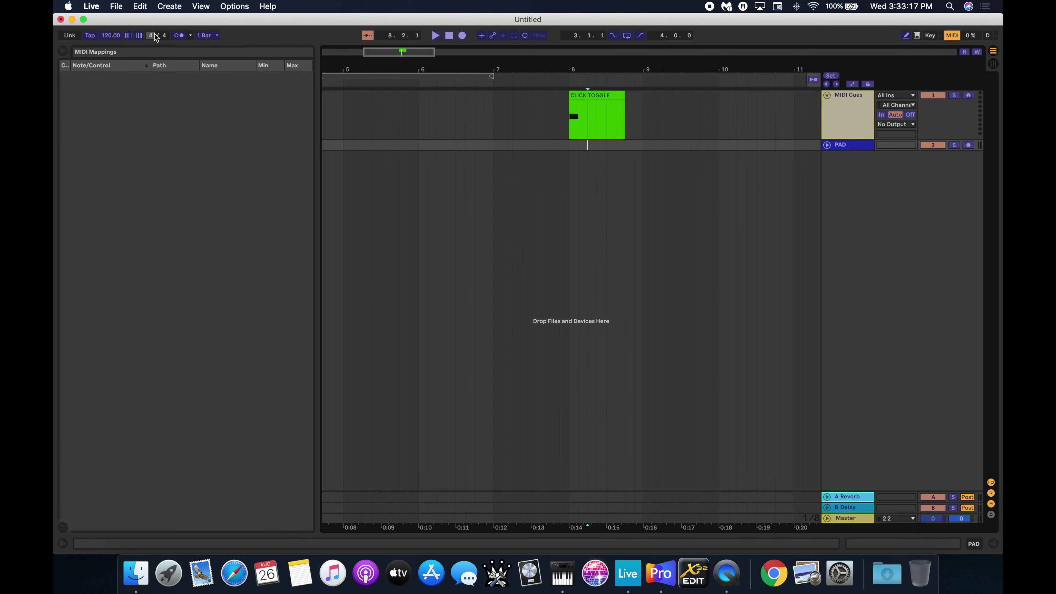
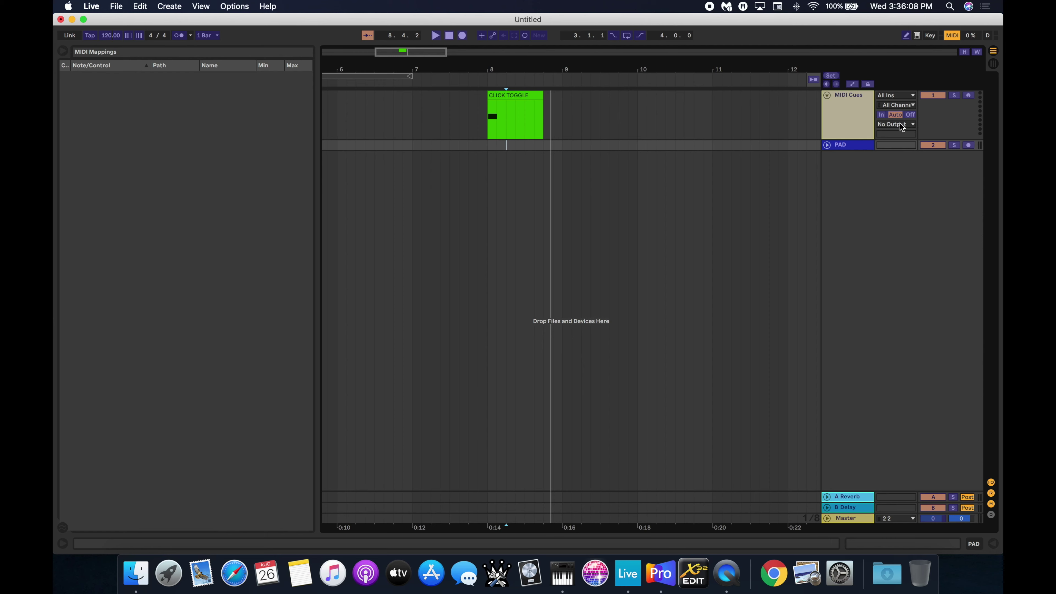
{"action": "left_click", "coordinate": [952, 35]}
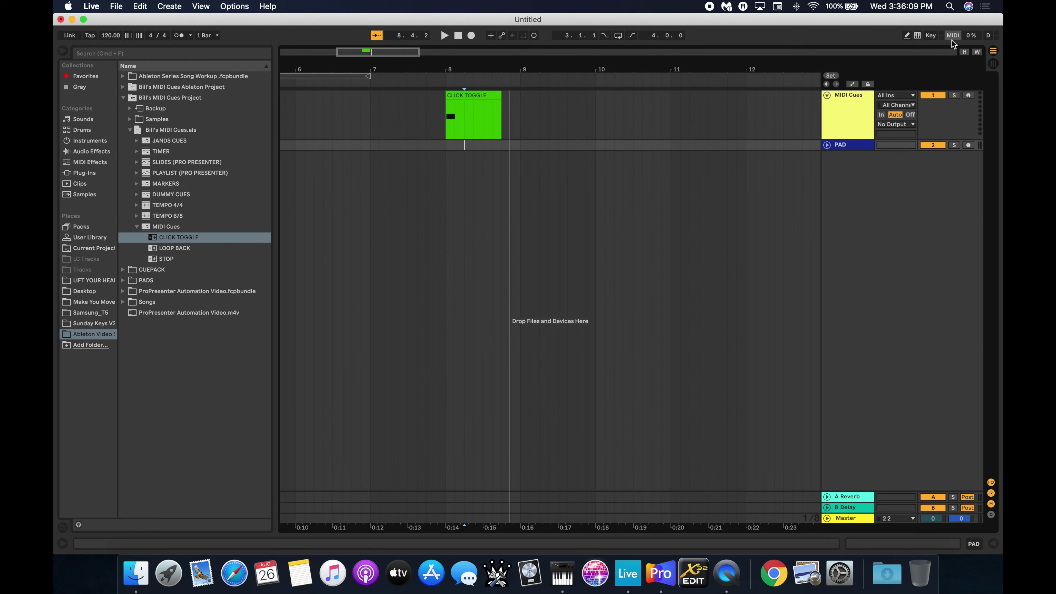
{"action": "left_click", "coordinate": [899, 125]}
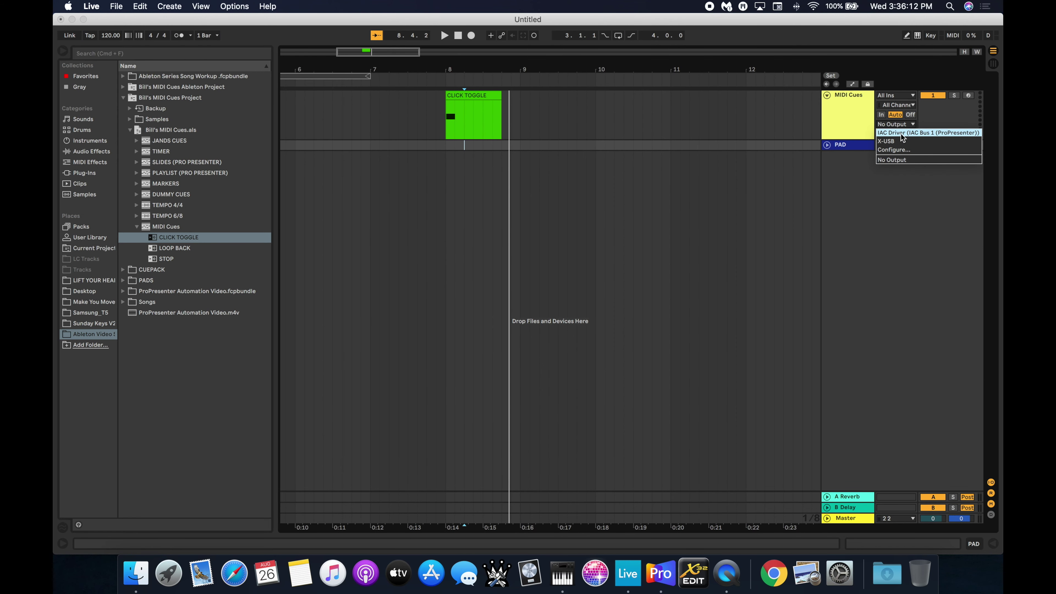
{"action": "left_click", "coordinate": [901, 134]}
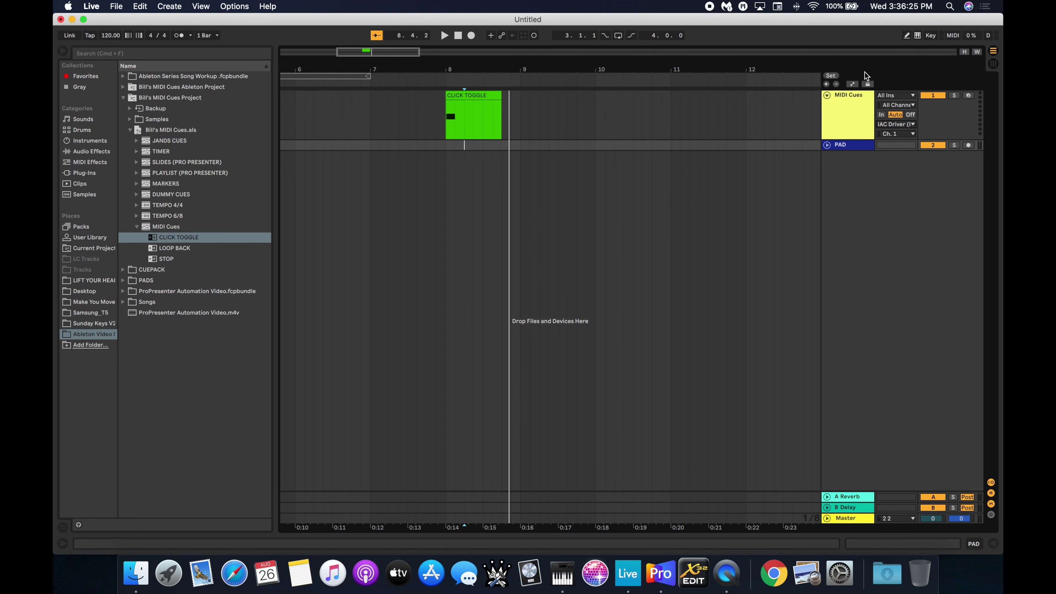
MIDI-map the metronome on/off switch to the CLICK TOGGLE clip's note F#4 by playing through the clip in mapping mode.
{"action": "left_click", "coordinate": [953, 36]}
{"action": "scroll", "coordinate": [549, 166], "scroll_direction": "left", "scroll_amount": 6}
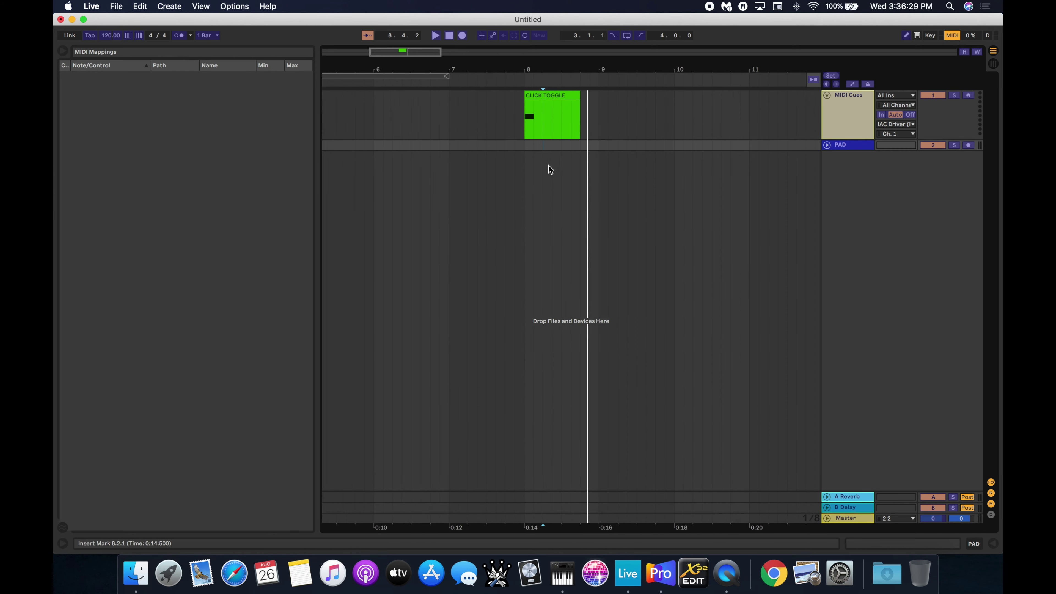
{"action": "scroll", "coordinate": [379, 116], "scroll_direction": "left", "scroll_amount": 1}
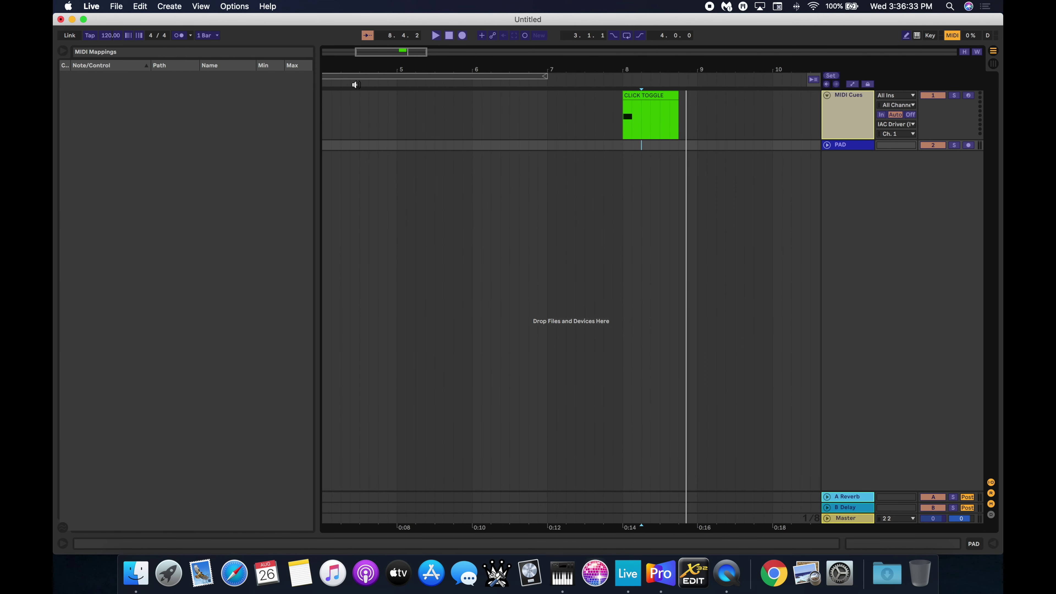
{"action": "left_click", "coordinate": [355, 84]}
{"action": "left_click", "coordinate": [180, 38]}
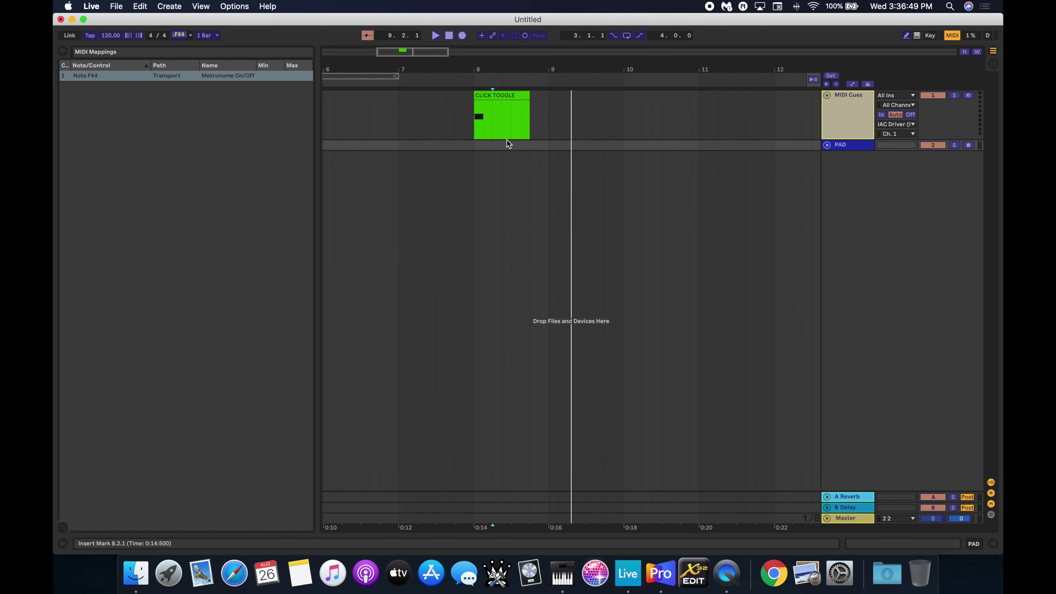
{"action": "left_click", "coordinate": [952, 36]}
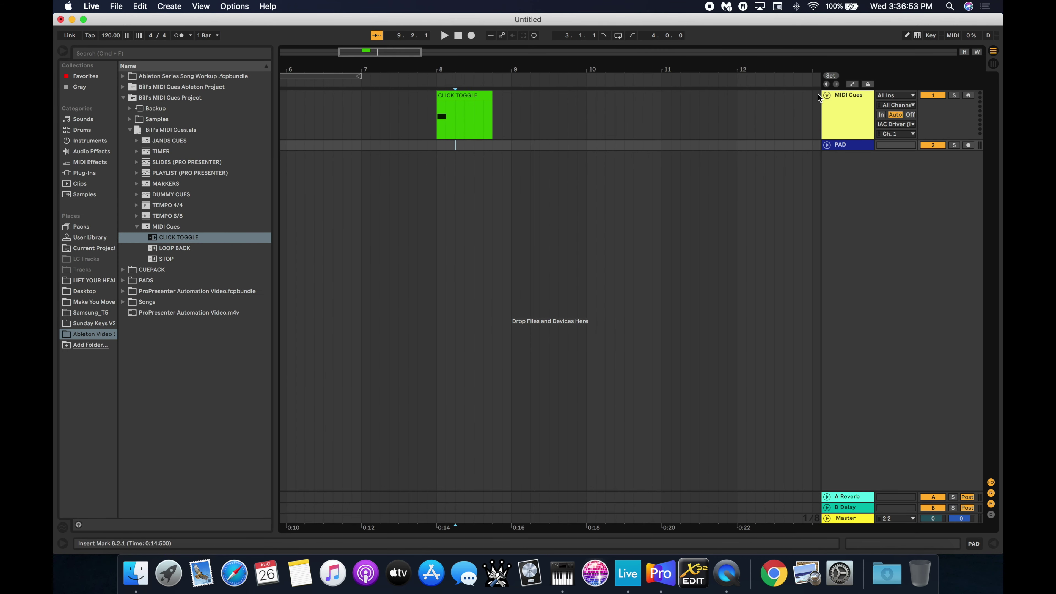
Fold the MIDI Cues track, copy the CLICK TOGGLE clip to bar 10, and play through both clips to test the toggle.
{"action": "left_click", "coordinate": [826, 95]}
{"action": "left_click", "coordinate": [458, 96]}
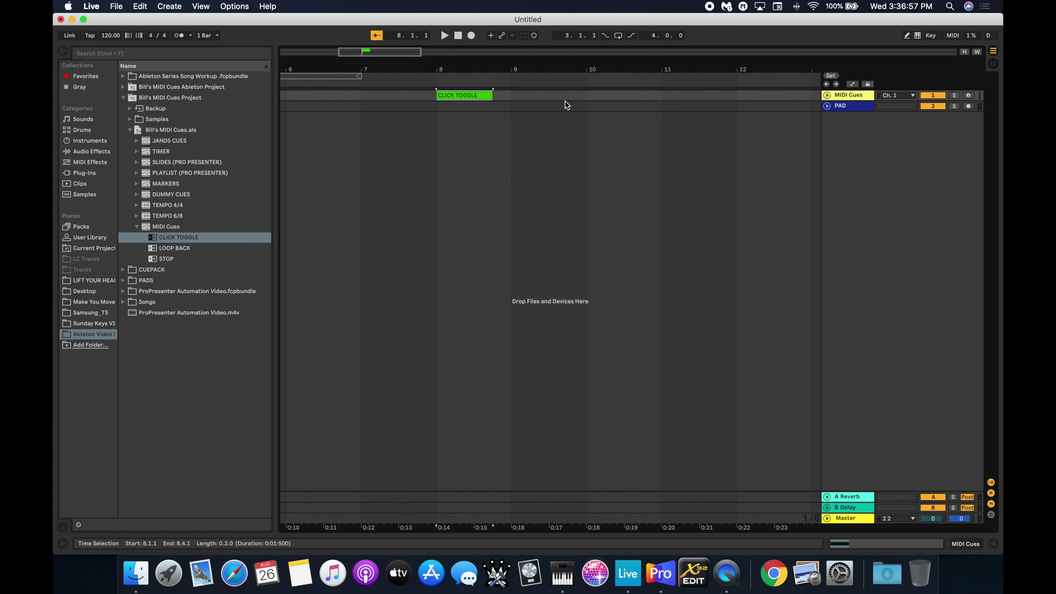
{"action": "left_click", "coordinate": [589, 95]}
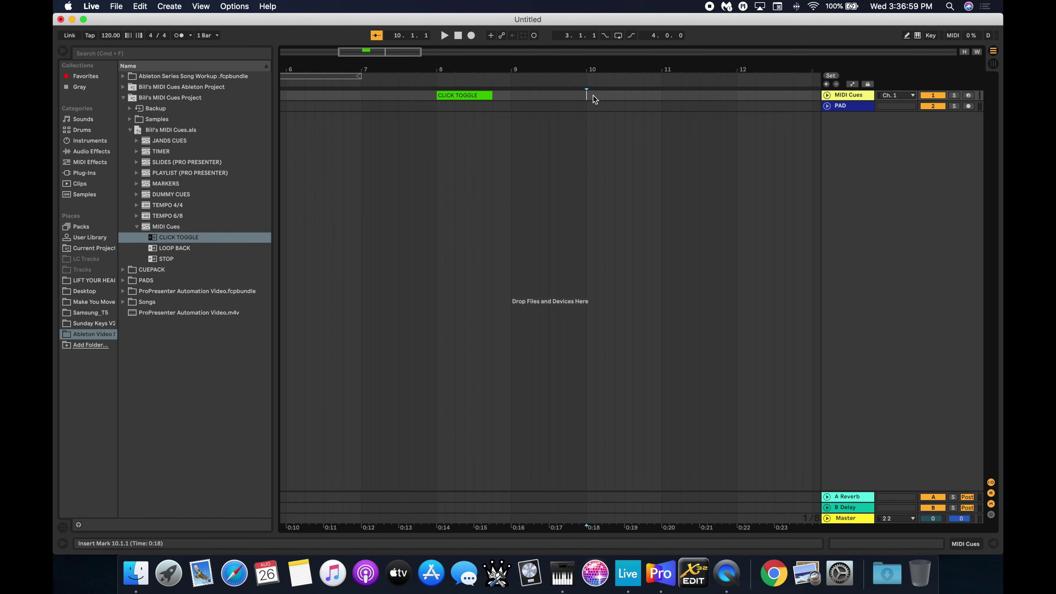
{"action": "key", "text": "super+v"}
{"action": "scroll", "coordinate": [553, 150], "scroll_direction": "left", "scroll_amount": 5}
{"action": "scroll", "coordinate": [471, 141], "scroll_direction": "left", "scroll_amount": 1}
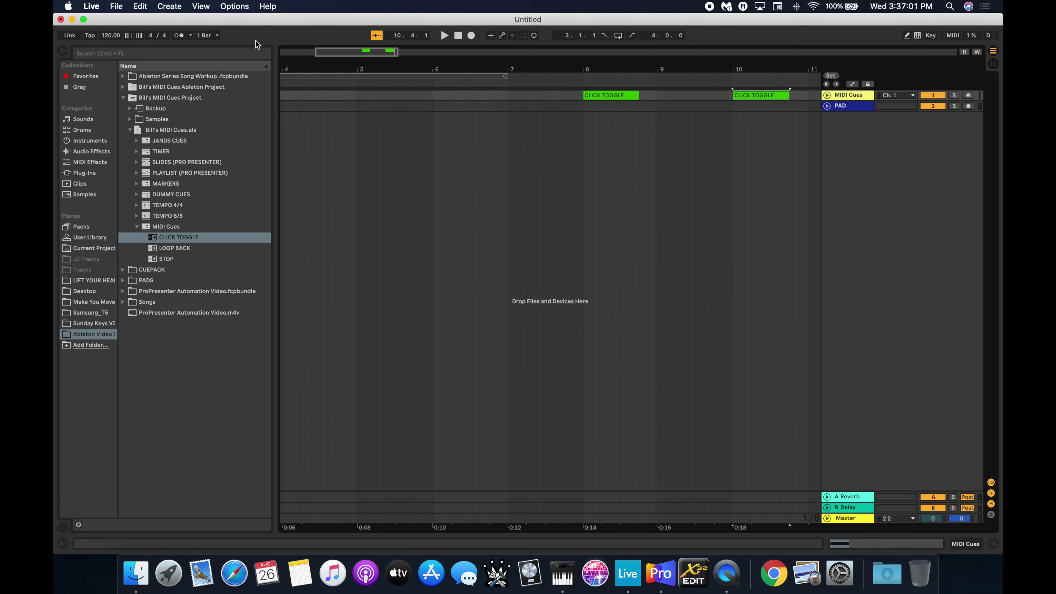
{"action": "left_click", "coordinate": [467, 84]}
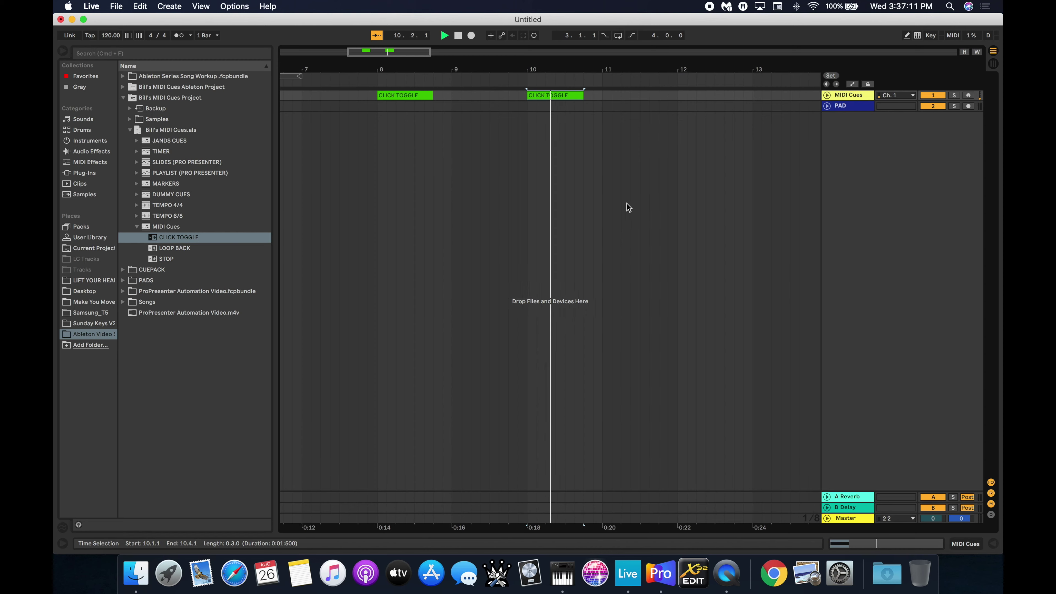
{"action": "key", "text": "space"}
Delete the CLICK TOGGLE clips at bars 10 and 8 from the MIDI Cues track.
{"action": "left_click", "coordinate": [465, 96]}
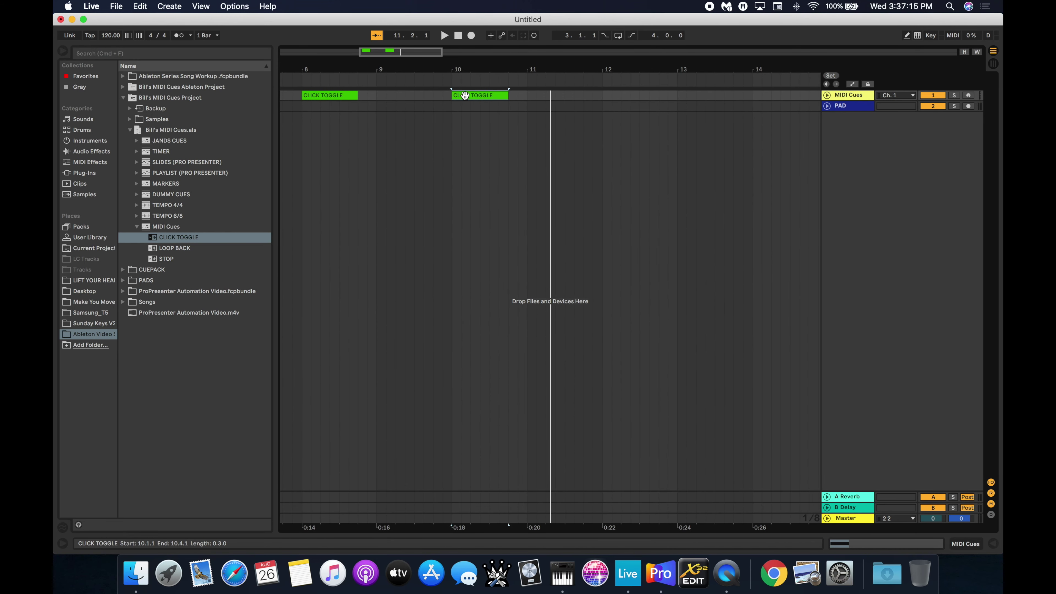
{"action": "key", "text": "Delete"}
{"action": "left_click", "coordinate": [330, 95]}
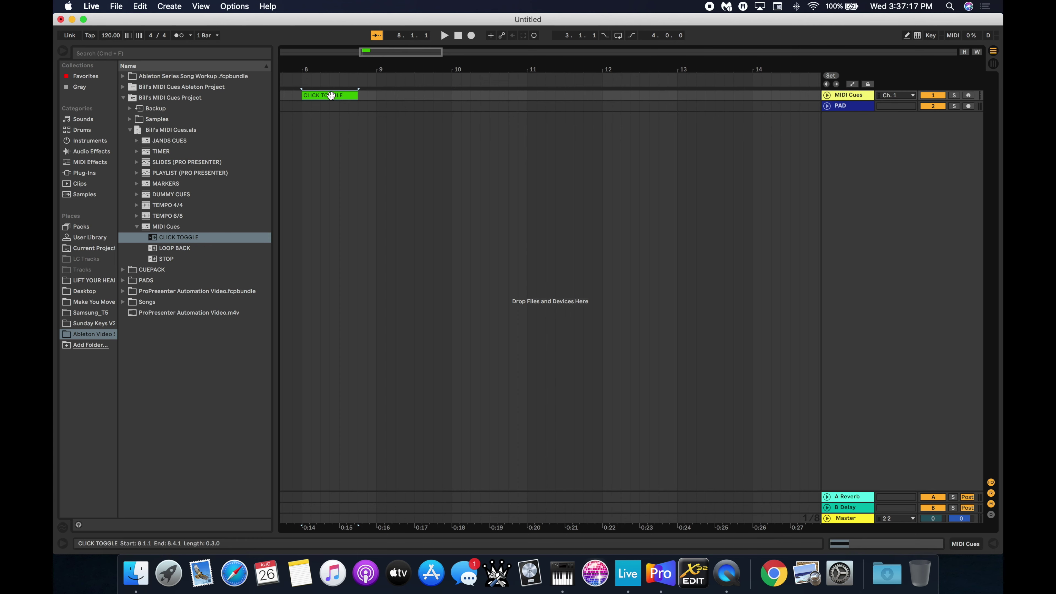
{"action": "key", "text": "Delete"}
{"action": "left_click", "coordinate": [384, 133]}
{"action": "scroll", "coordinate": [415, 148], "scroll_direction": "left", "scroll_amount": 10}
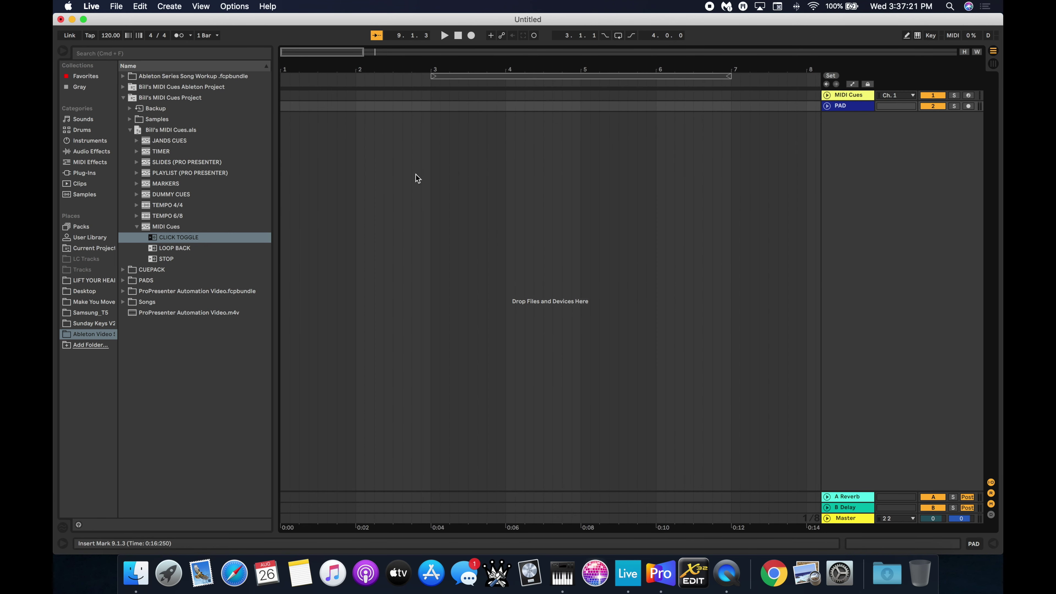
Place the STOP clip from the saved MIDI cues set at bar 4 of the MIDI Cues track.
{"action": "left_click", "coordinate": [183, 248]}
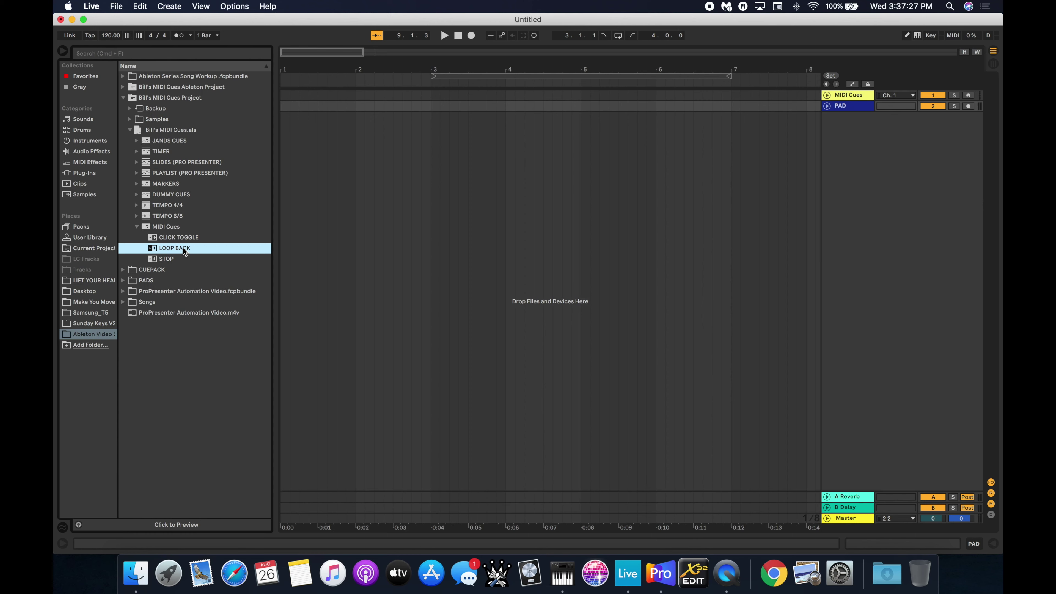
{"action": "left_click", "coordinate": [164, 259]}
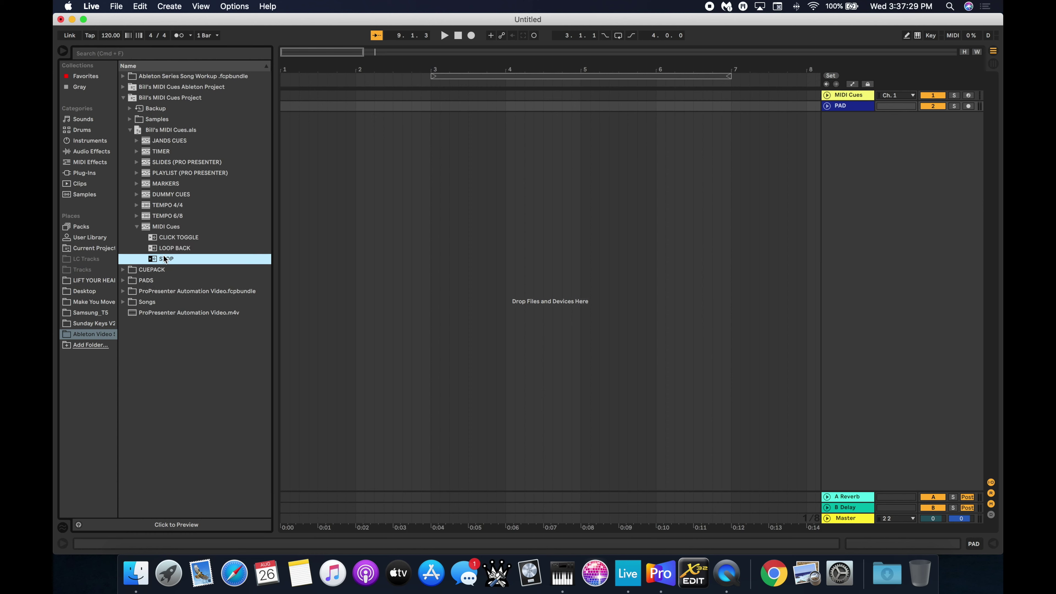
{"action": "left_click_drag", "start_coordinate": [164, 260], "coordinate": [511, 96]}
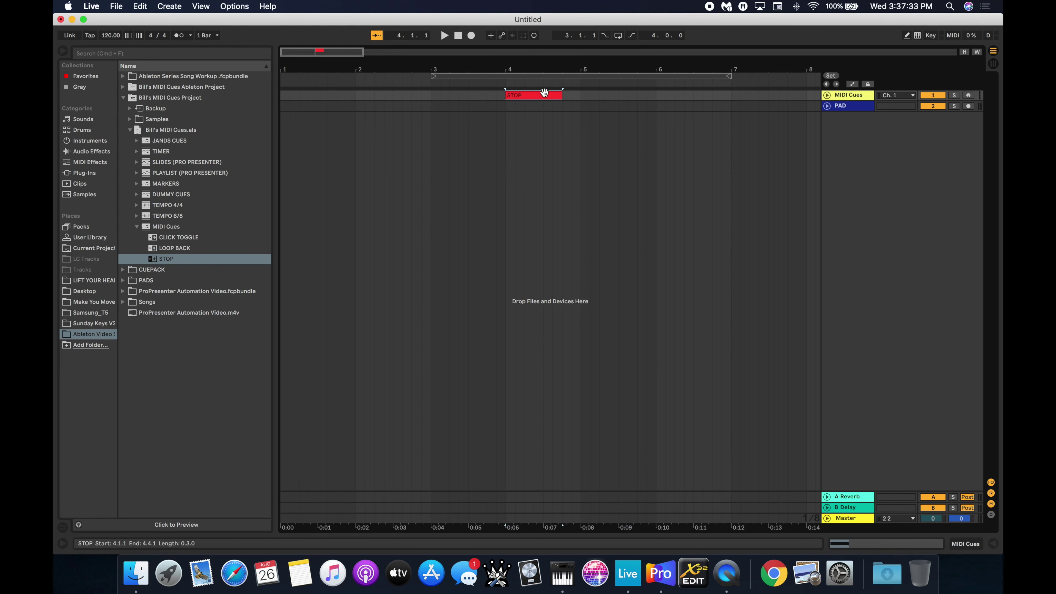
{"action": "scroll", "coordinate": [545, 146], "scroll_direction": "right", "scroll_amount": 3}
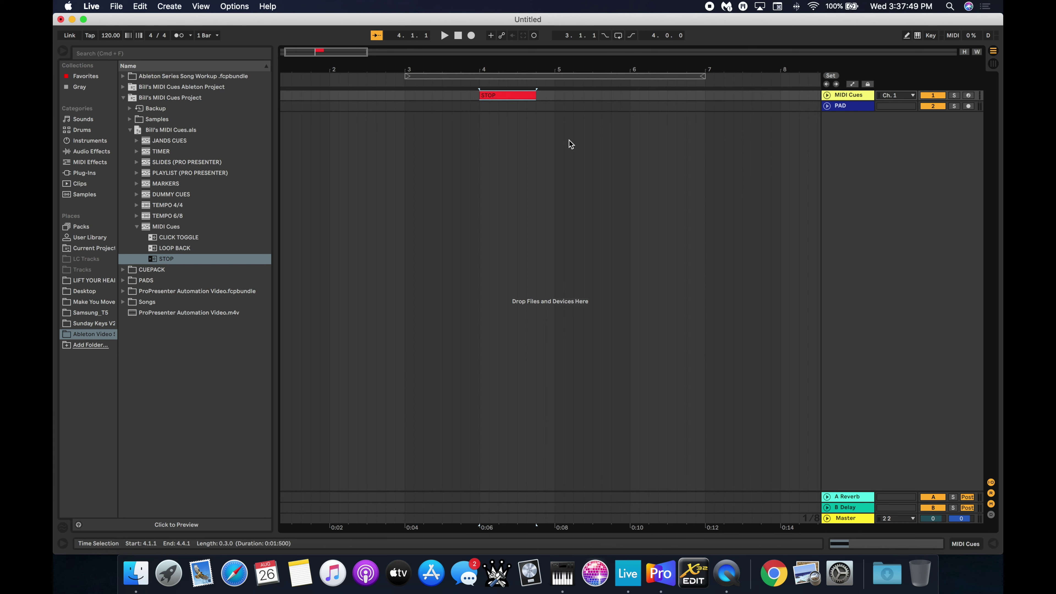
{"action": "scroll", "coordinate": [582, 139], "scroll_direction": "left", "scroll_amount": 2}
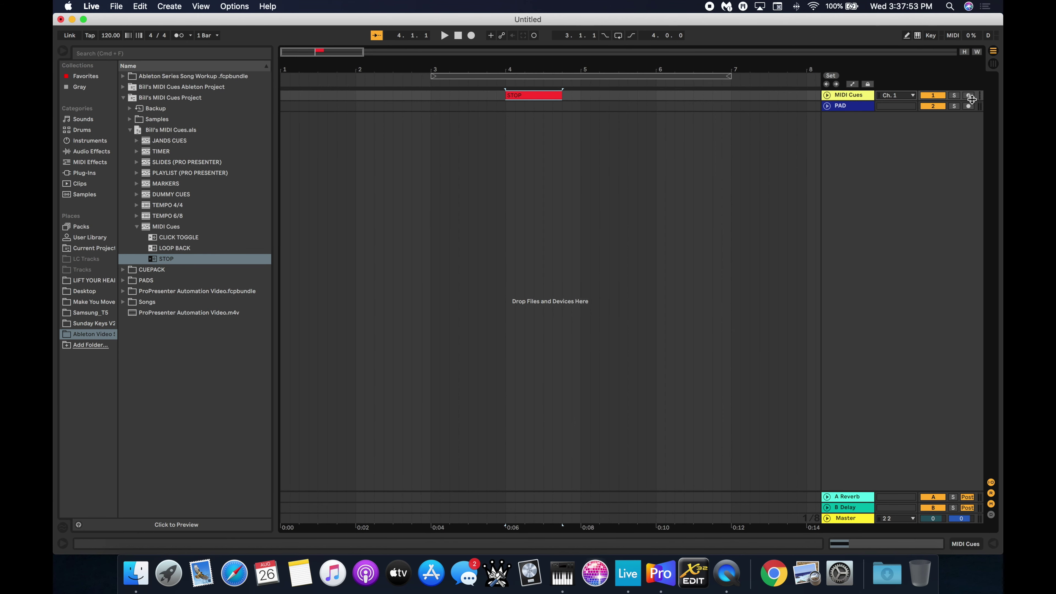
MIDI-map the transport Stop control to the STOP clip's note G8 by playing through the clip in mapping mode.
{"action": "left_click", "coordinate": [952, 36]}
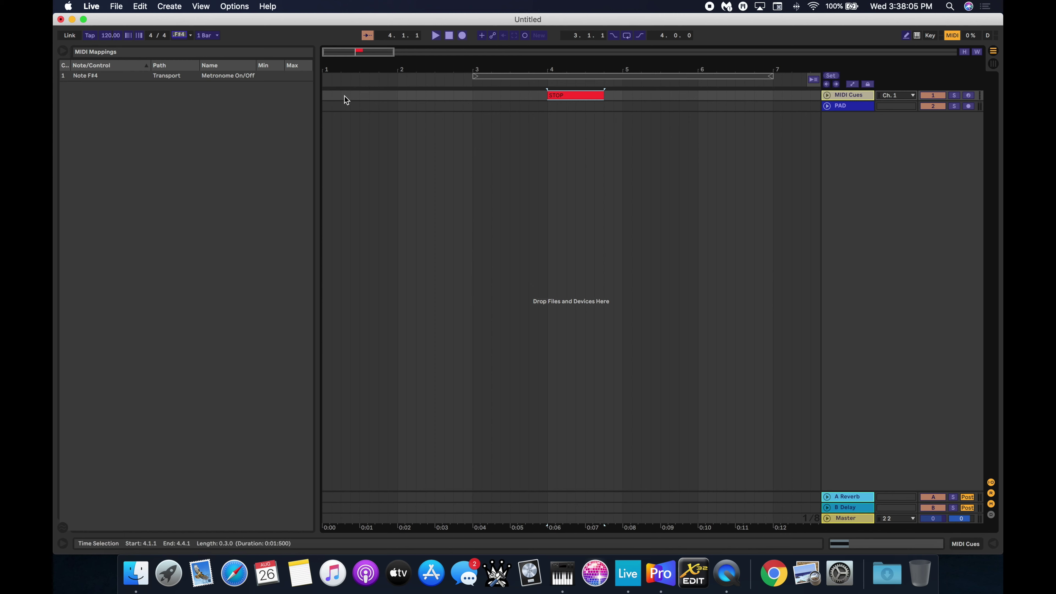
{"action": "left_click", "coordinate": [349, 82]}
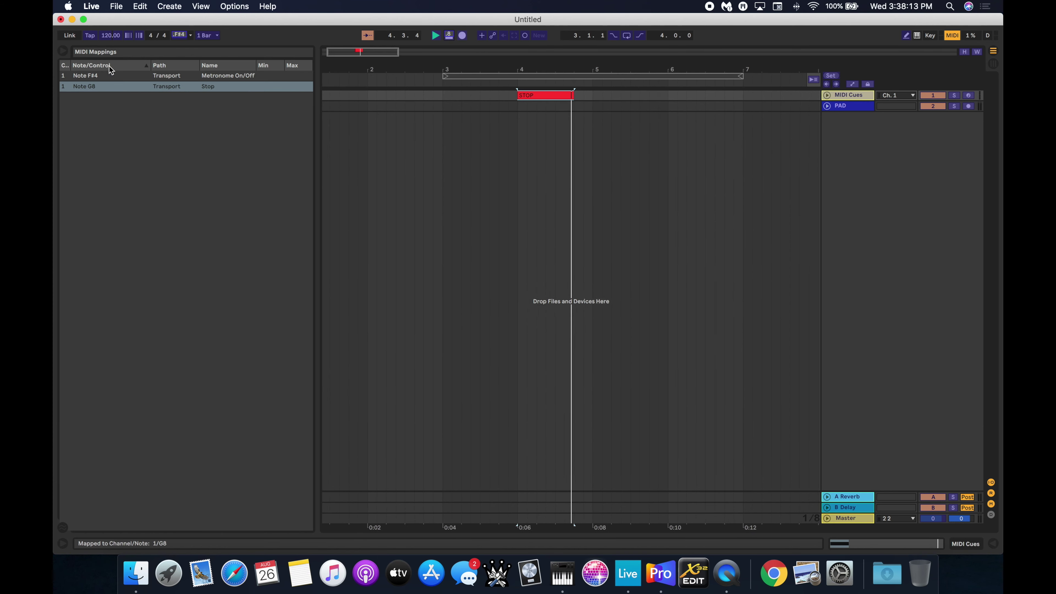
{"action": "key", "text": "space"}
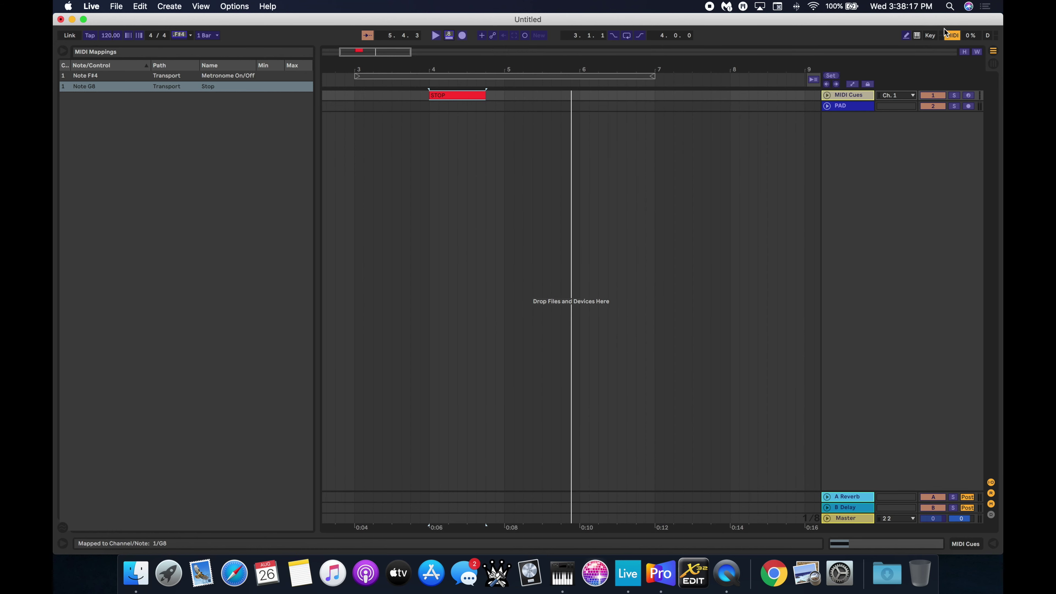
{"action": "left_click", "coordinate": [952, 36]}
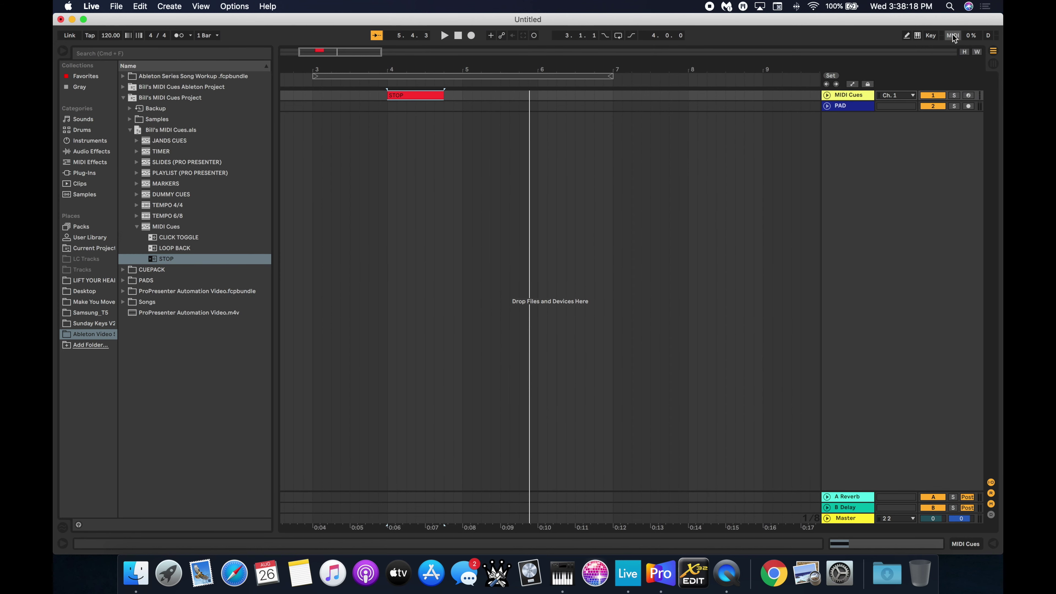
Delete the STOP clip at bar 4 from the MIDI Cues track.
{"action": "left_click", "coordinate": [405, 97]}
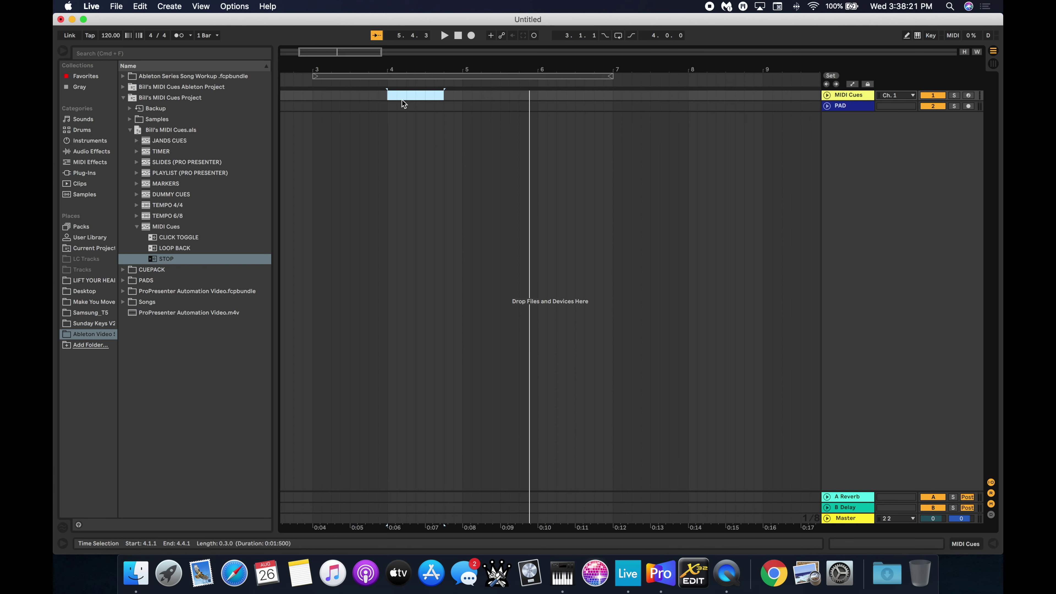
{"action": "scroll", "coordinate": [454, 179], "scroll_direction": "left", "scroll_amount": 3}
{"action": "left_click", "coordinate": [444, 176]}
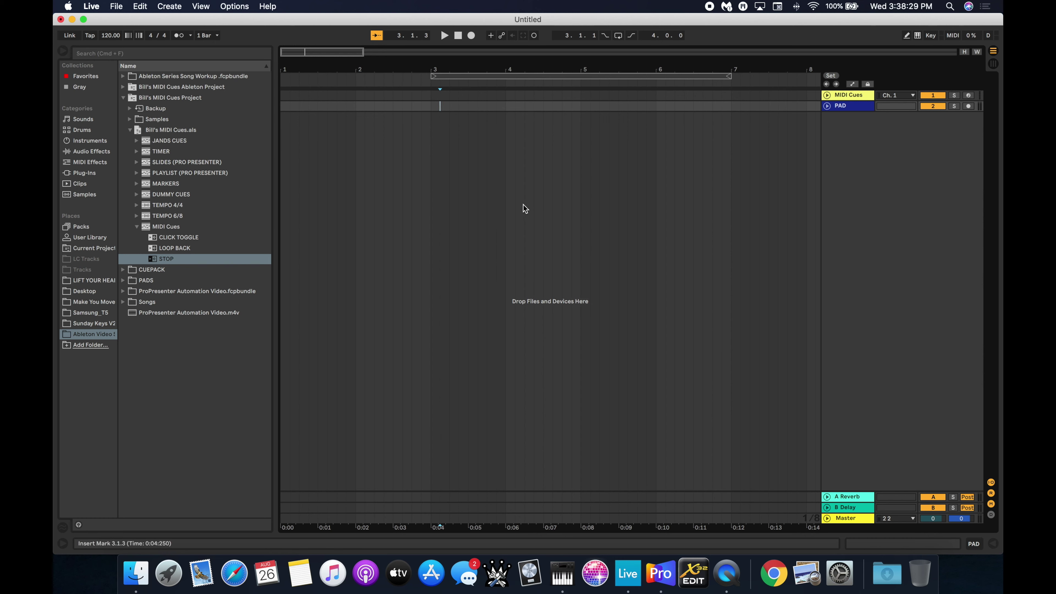
Route the PAD track's audio output to Ext. Out on channel 2, then fold the track again.
{"action": "left_click", "coordinate": [827, 106]}
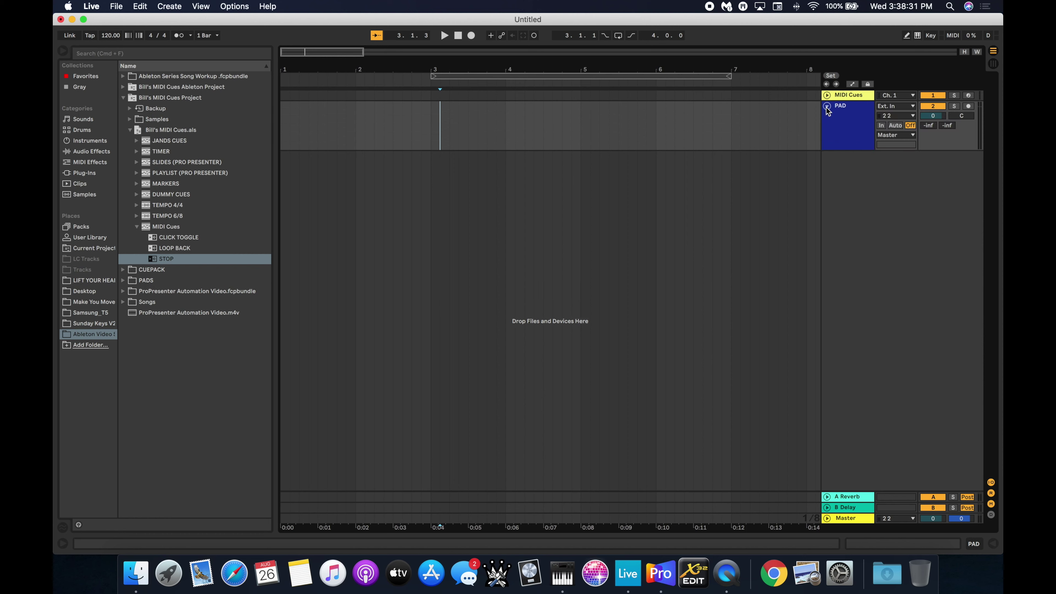
{"action": "left_click", "coordinate": [886, 140]}
{"action": "left_click", "coordinate": [902, 150]}
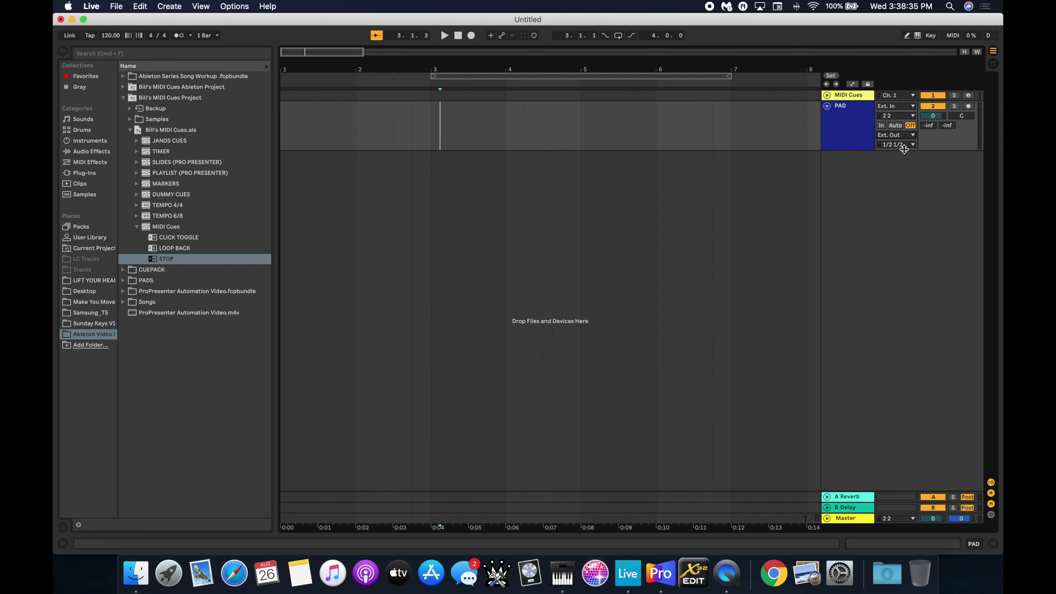
{"action": "left_click", "coordinate": [900, 145]}
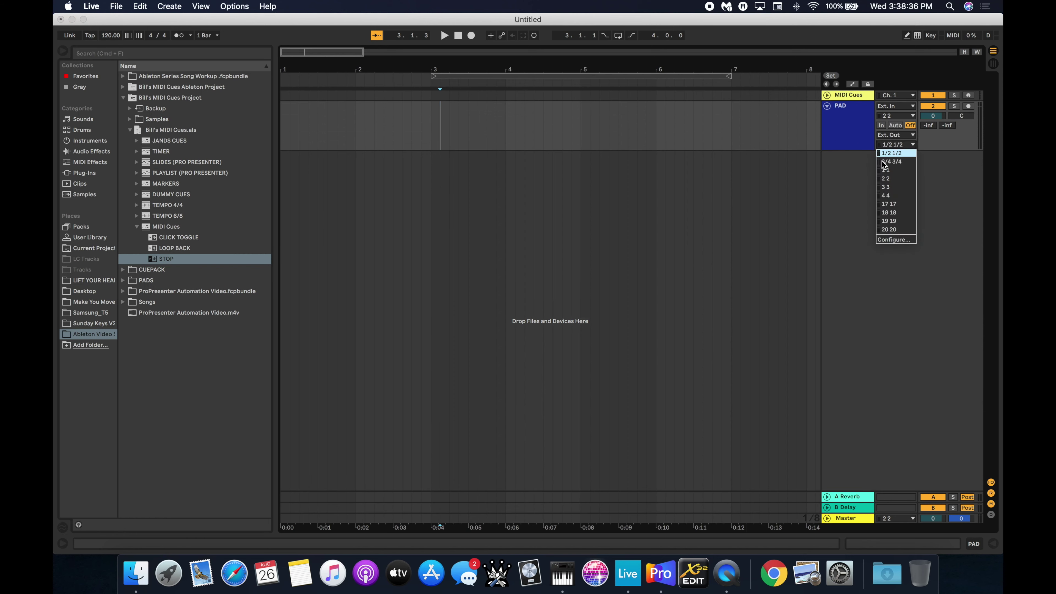
{"action": "left_click", "coordinate": [891, 179]}
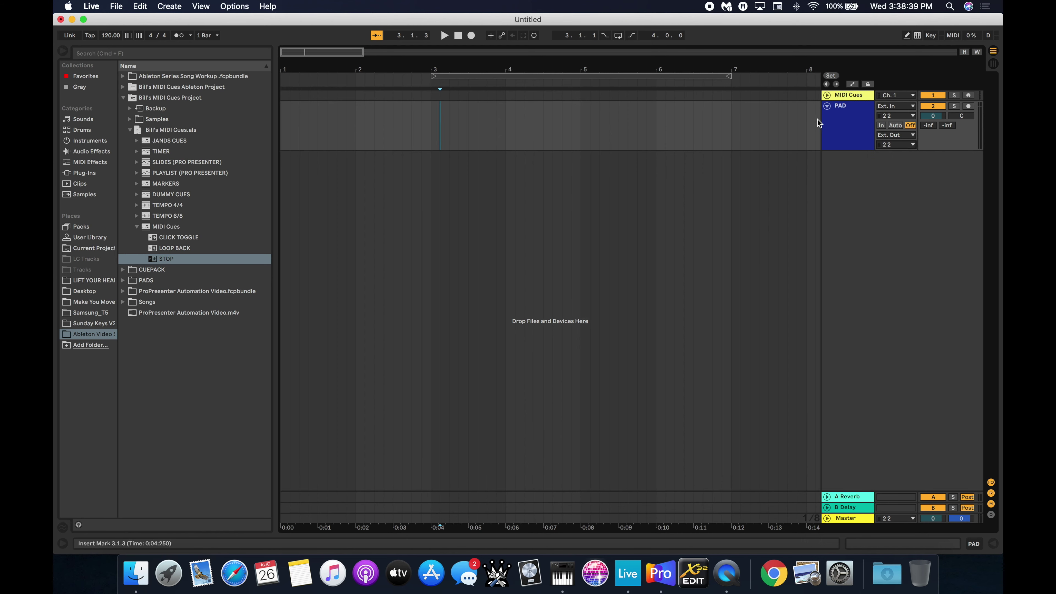
{"action": "left_click", "coordinate": [827, 106]}
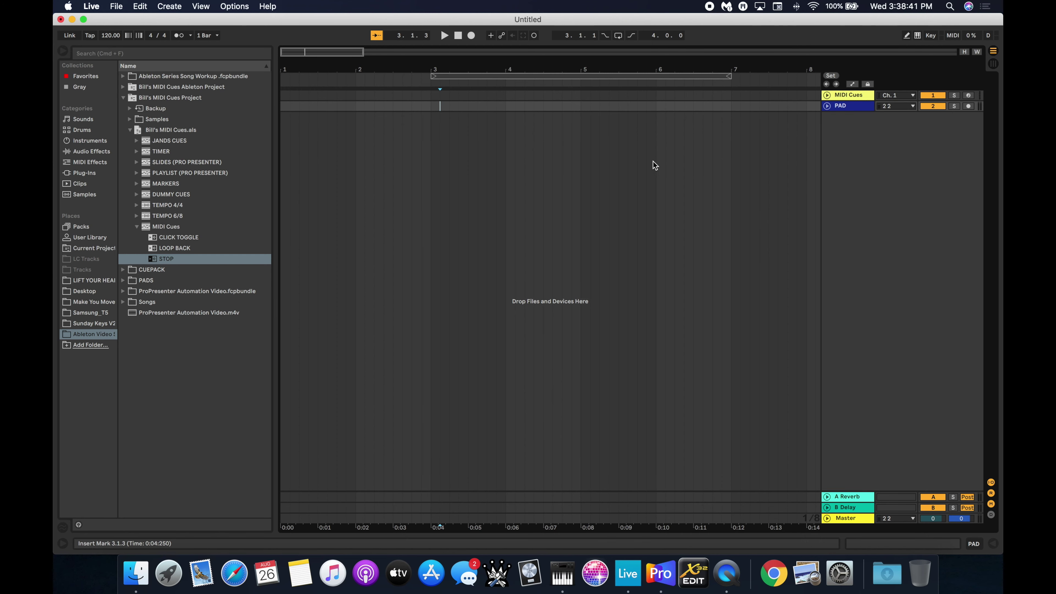
Examine the contents of the WAV Pads and Songs folders and select the Only King Forever C 138 song project.
{"action": "left_click", "coordinate": [124, 99]}
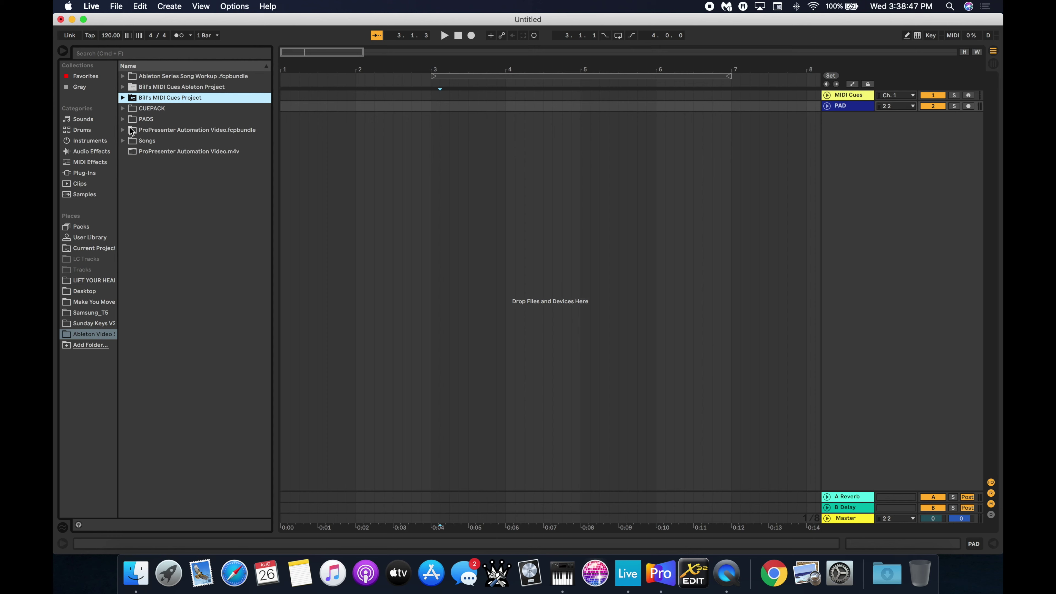
{"action": "left_click", "coordinate": [123, 120]}
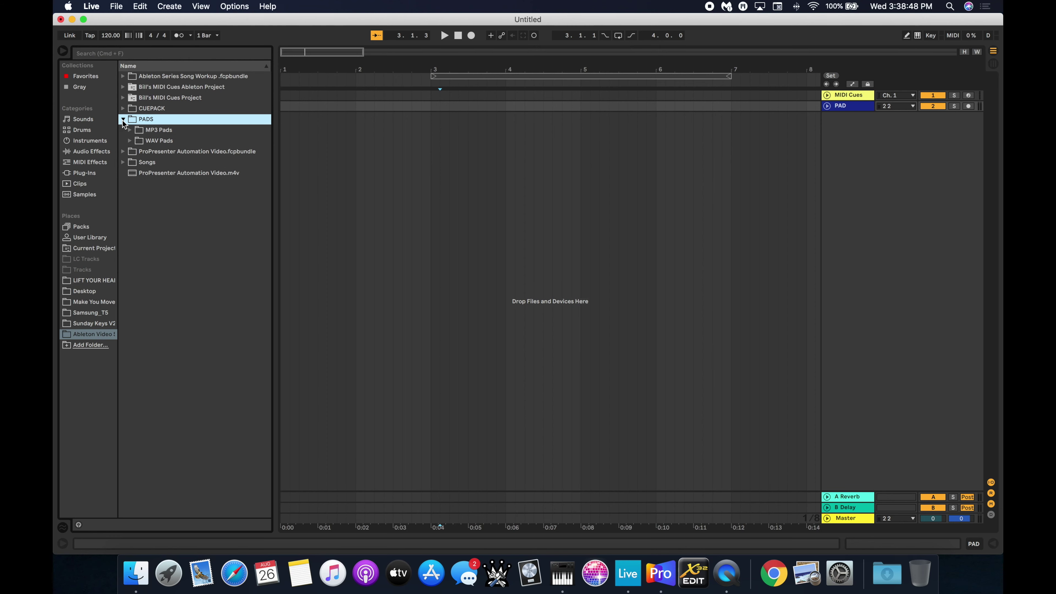
{"action": "left_click", "coordinate": [130, 141]}
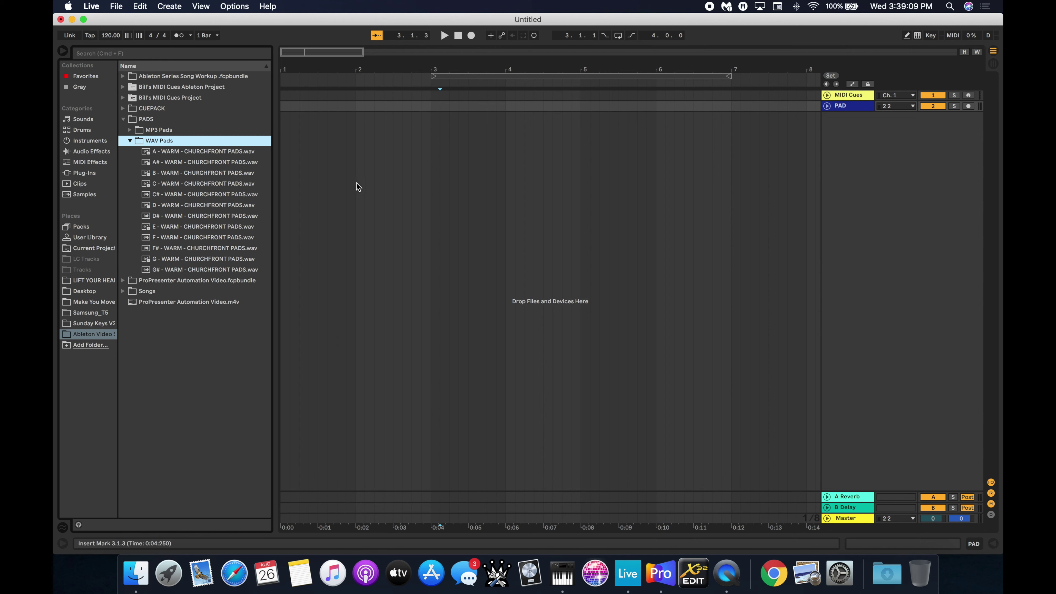
{"action": "left_click", "coordinate": [130, 141]}
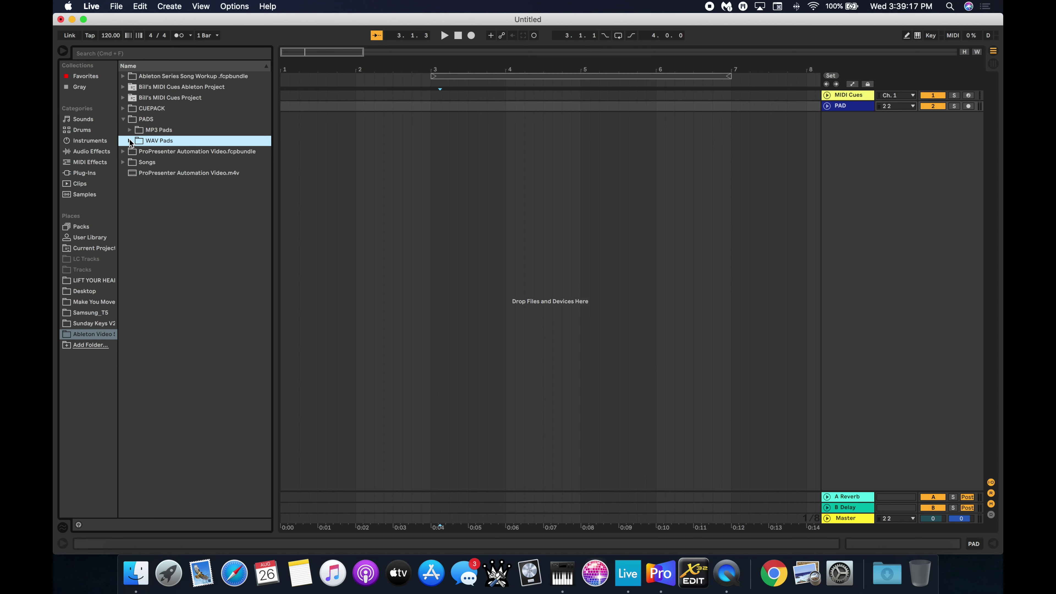
{"action": "left_click", "coordinate": [123, 162]}
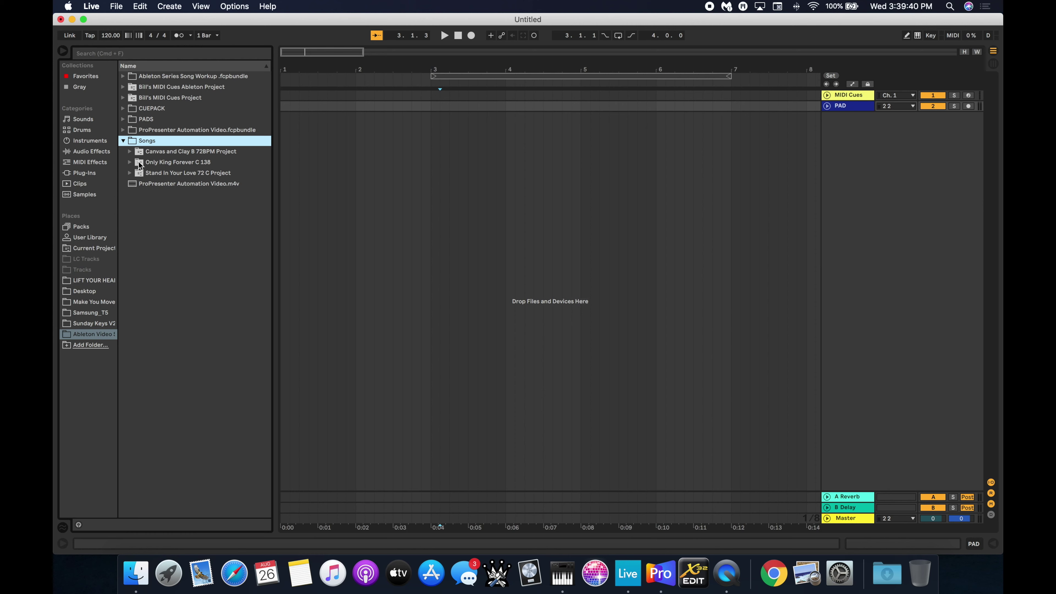
{"action": "left_click", "coordinate": [175, 163]}
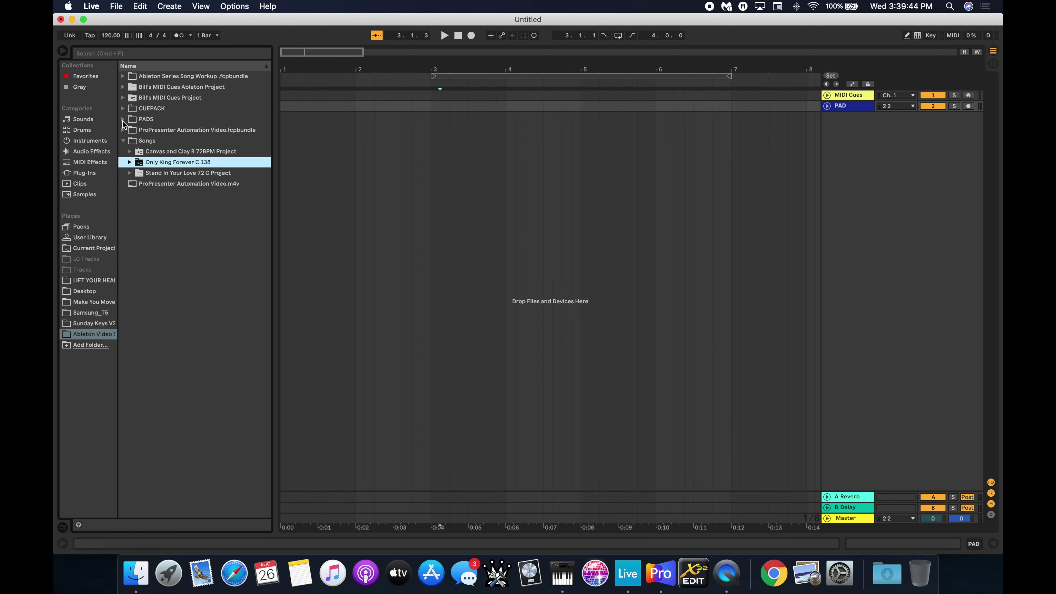
Place the C - WARM - CHURCHFRONT PADS.wav file from the WAV Pads folder at bar 1 of the PAD track.
{"action": "left_click", "coordinate": [123, 120]}
{"action": "left_click", "coordinate": [130, 141]}
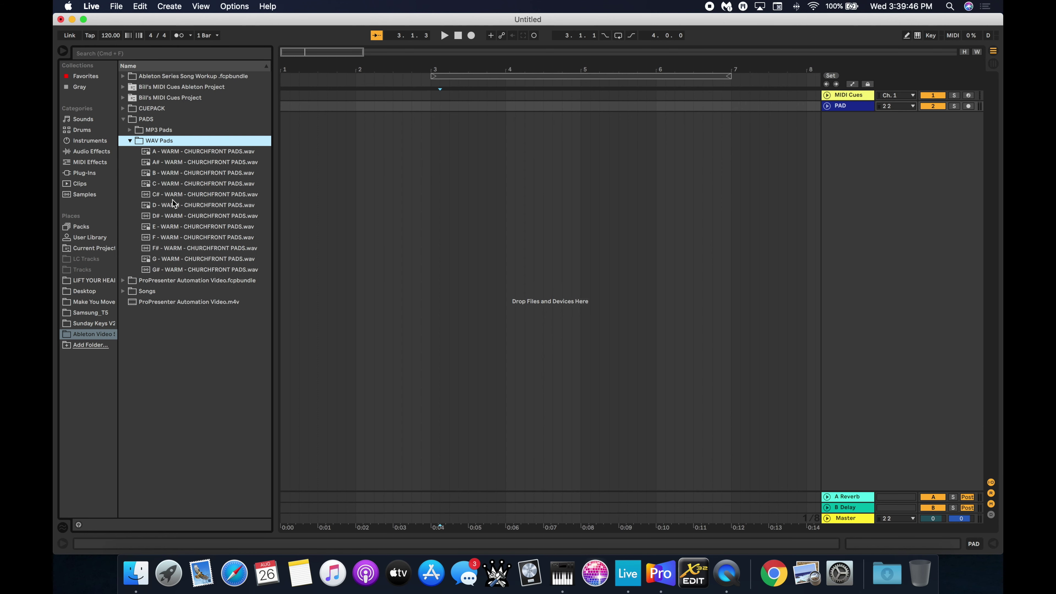
{"action": "left_click", "coordinate": [176, 185]}
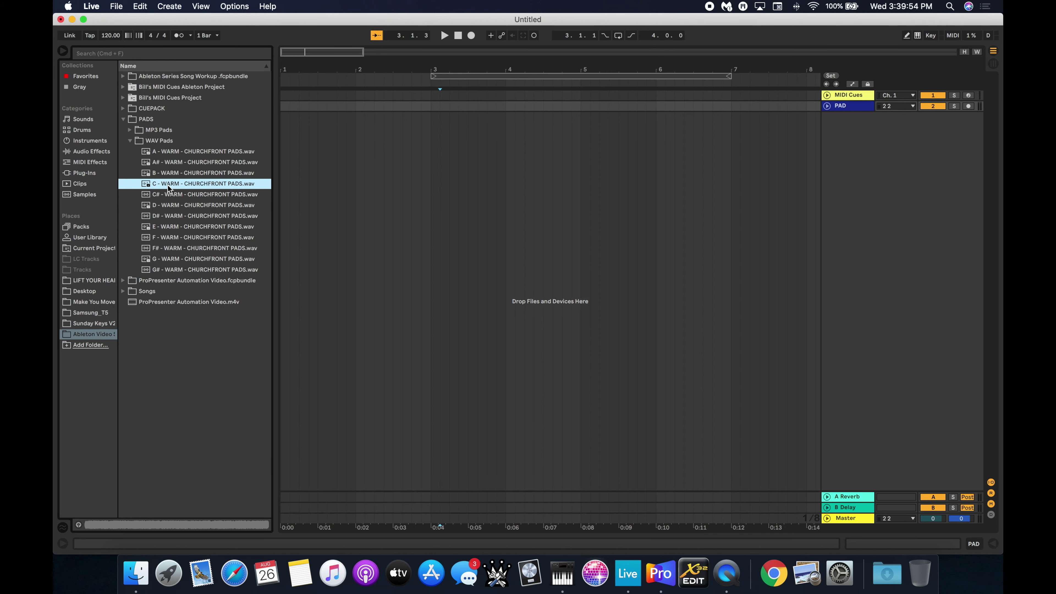
{"action": "left_click", "coordinate": [168, 186]}
{"action": "left_click_drag", "start_coordinate": [169, 186], "coordinate": [282, 110]}
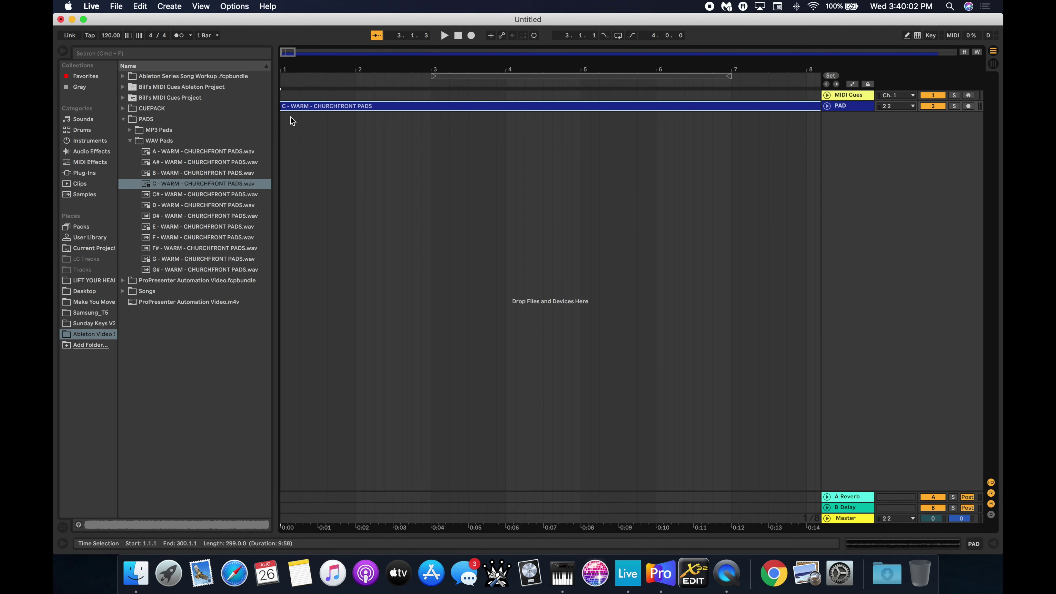
Add a locator at the start of the arrangement and name it 0 - START.
{"action": "left_click", "coordinate": [281, 81]}
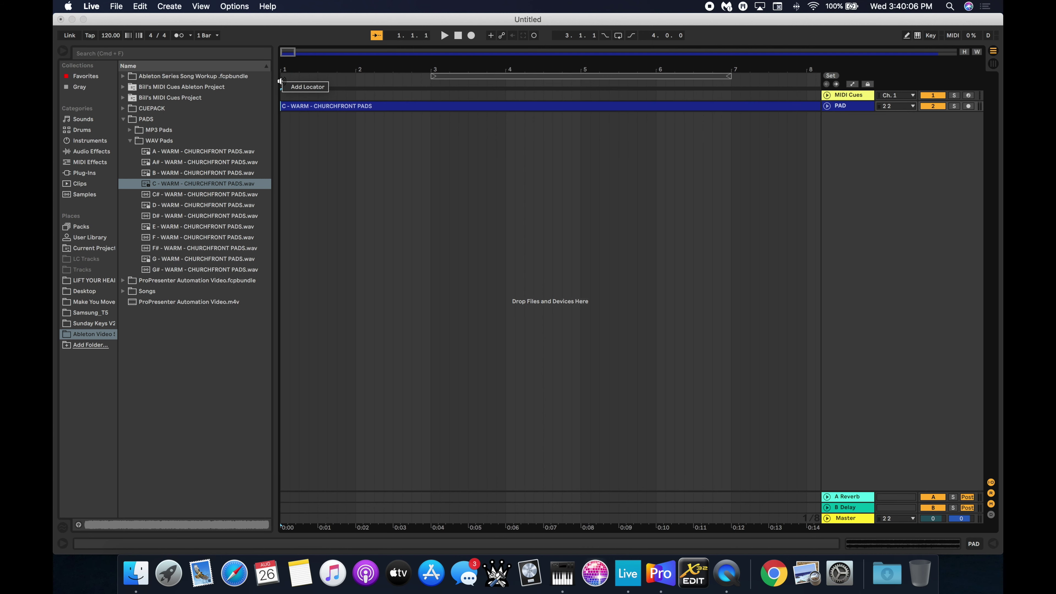
{"action": "left_click", "coordinate": [301, 88]}
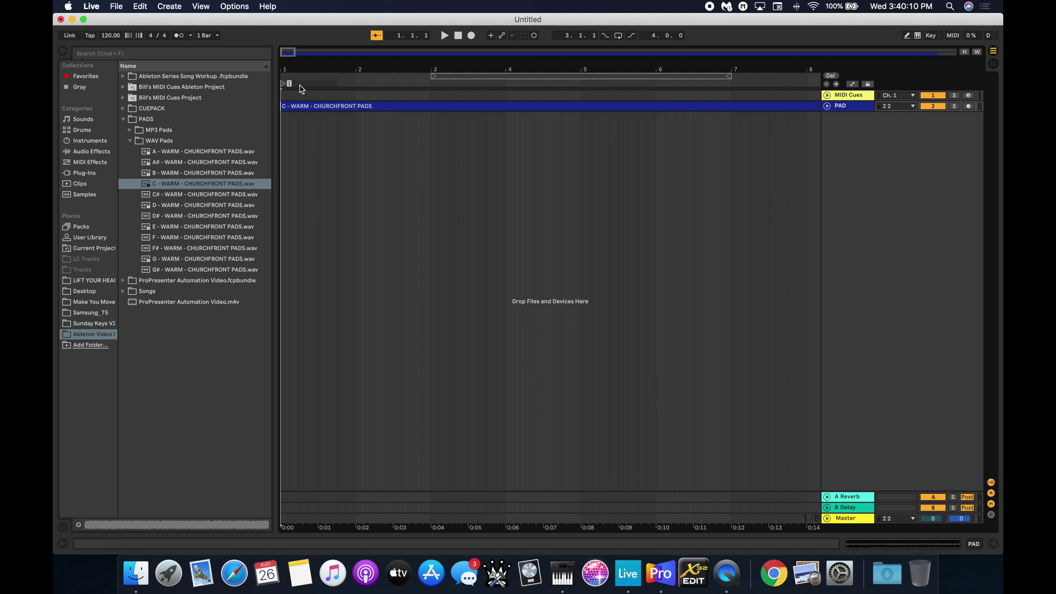
{"action": "type", "text": "0 - START"}
{"action": "key", "text": "Return"}
Assign computer key 0 to the 0 - START locator and test jumping back to it from bar 3.
{"action": "left_click", "coordinate": [931, 35]}
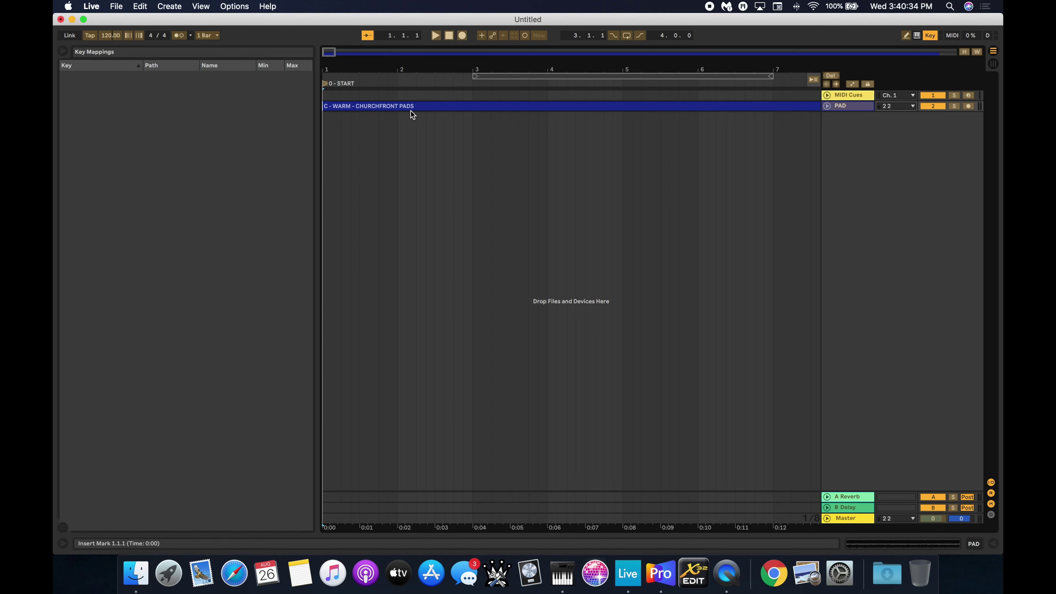
{"action": "left_click", "coordinate": [326, 87]}
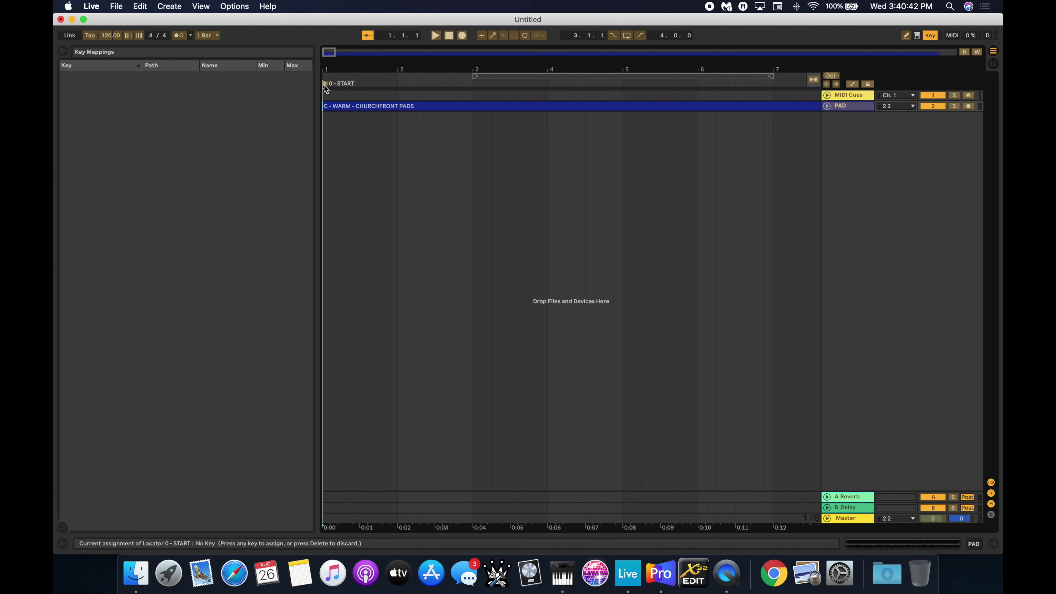
{"action": "key", "text": "0"}
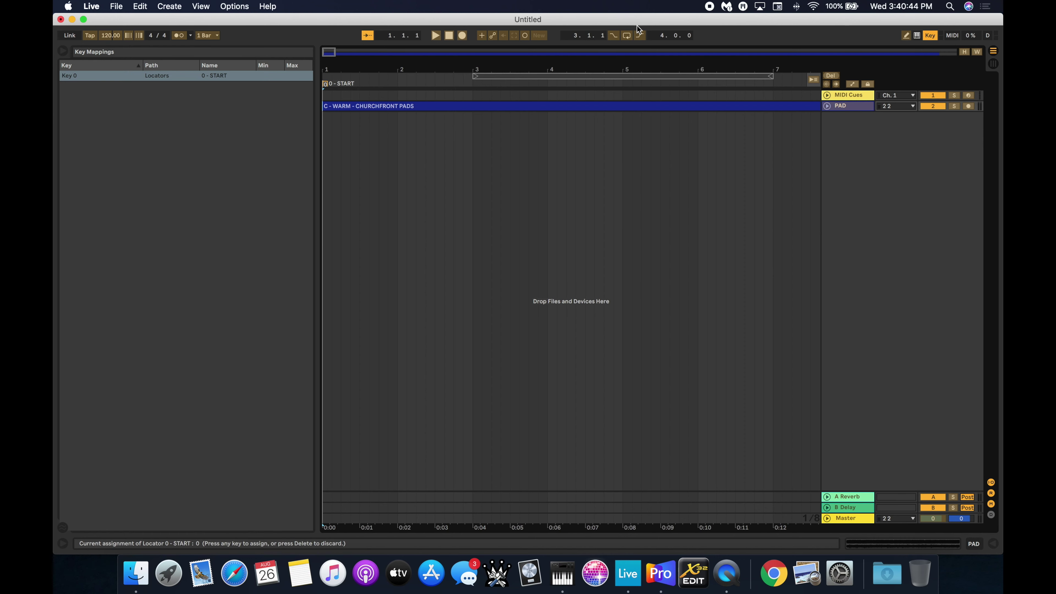
{"action": "left_click", "coordinate": [930, 36]}
{"action": "left_click", "coordinate": [494, 93]}
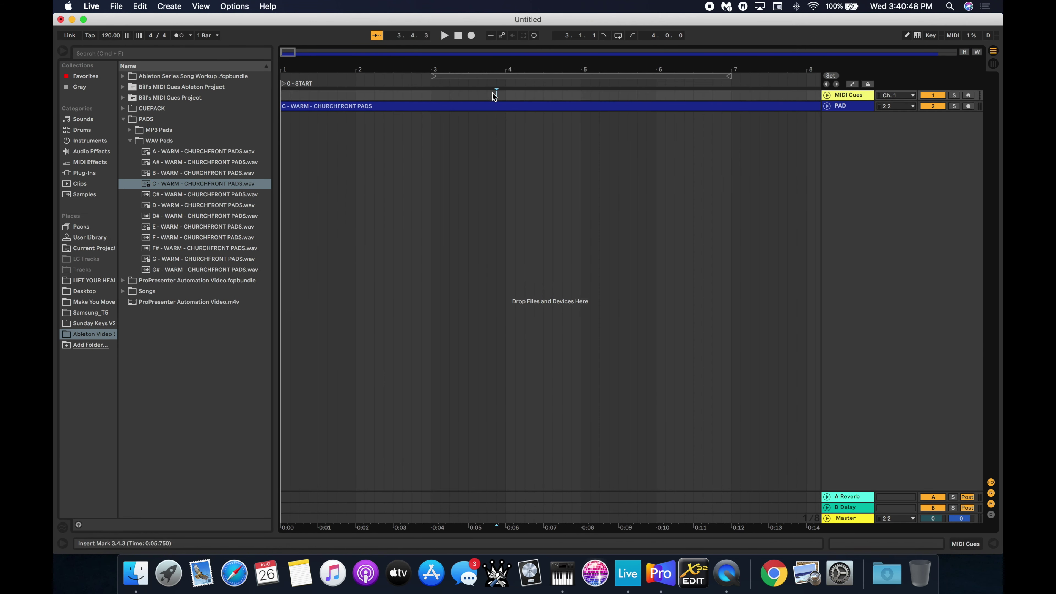
{"action": "key", "text": "Home"}
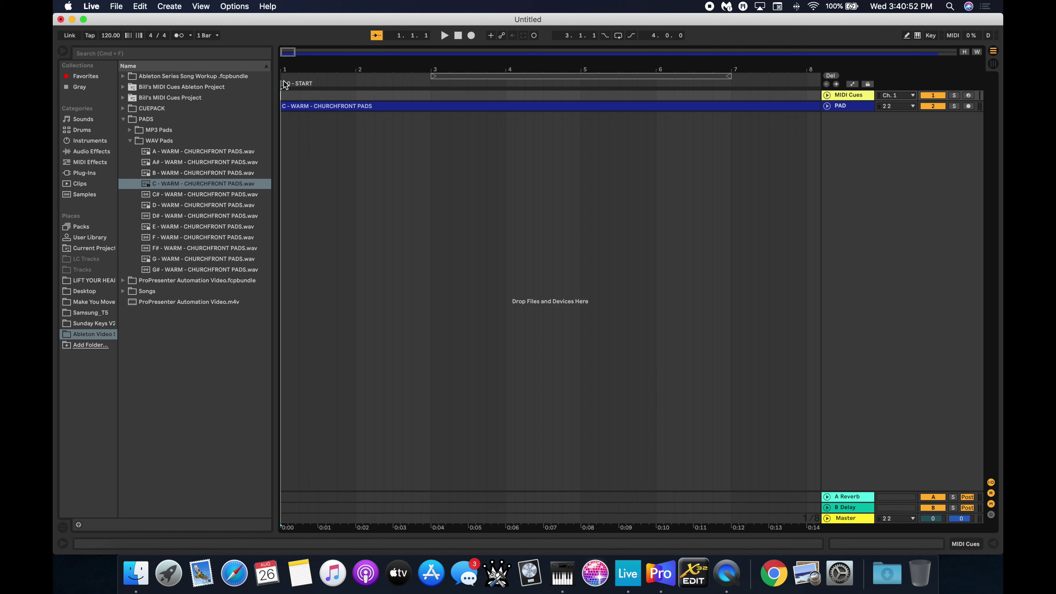
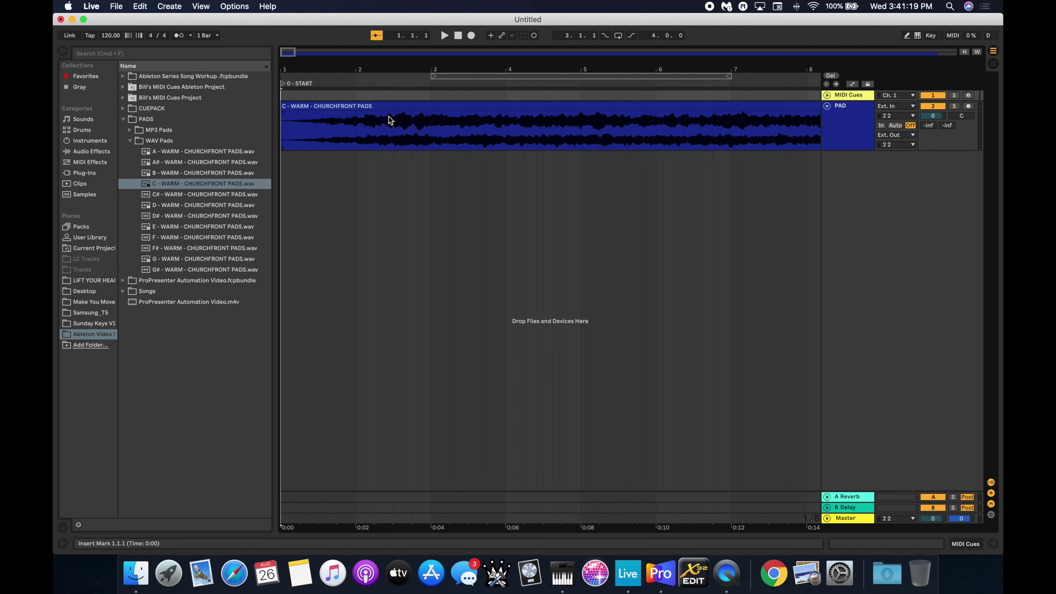
Split the pad clip at 12.1.1 on the PAD track, finding the Split command through the Help search.
{"action": "scroll", "coordinate": [690, 205], "scroll_direction": "right", "scroll_amount": 4}
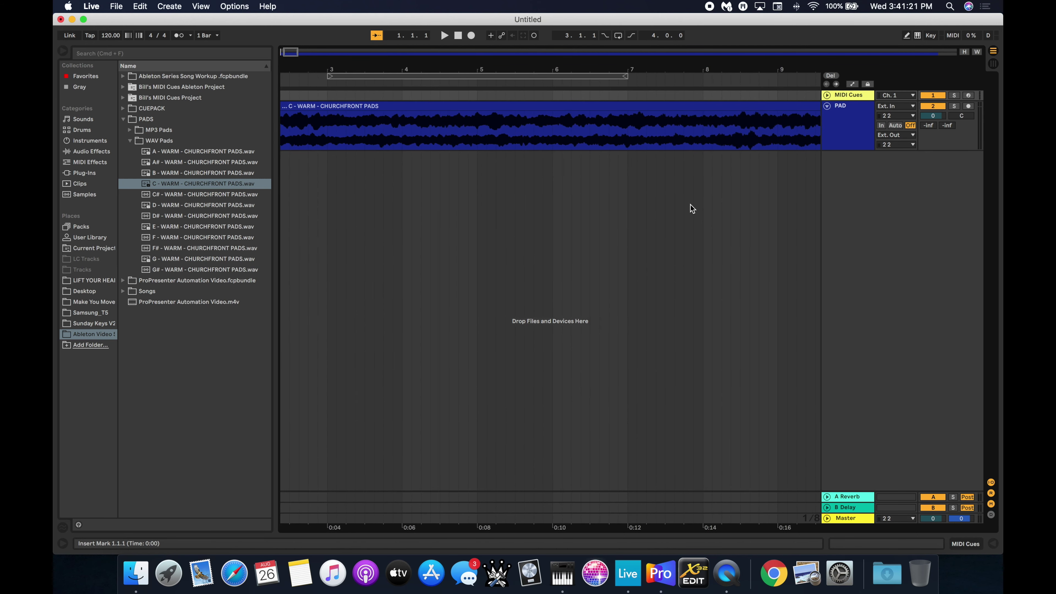
{"action": "scroll", "coordinate": [691, 205], "scroll_direction": "right", "scroll_amount": 2}
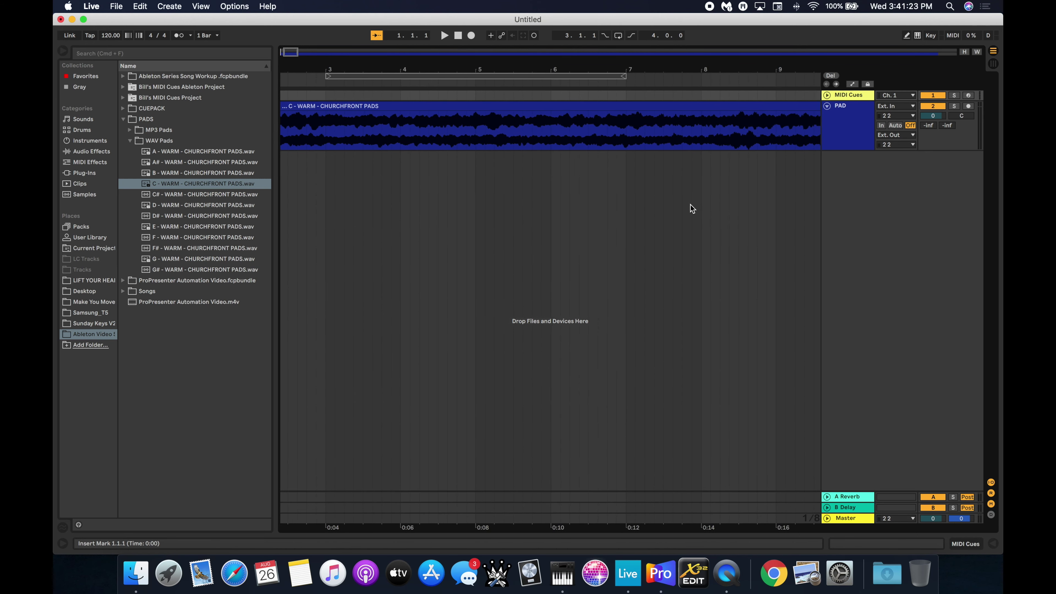
{"action": "scroll", "coordinate": [676, 192], "scroll_direction": "right", "scroll_amount": 8}
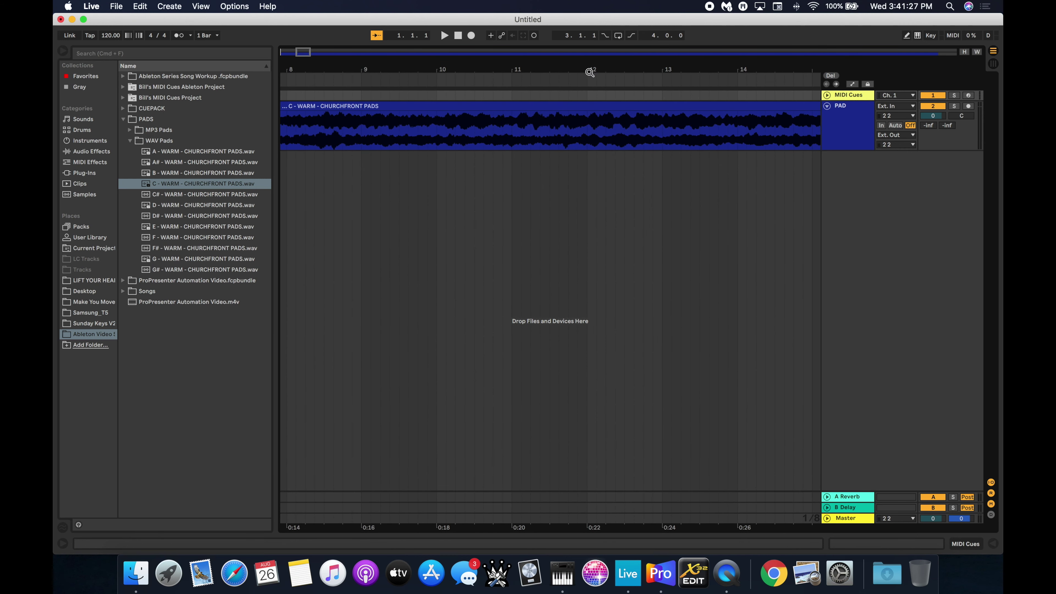
{"action": "left_click", "coordinate": [588, 96]}
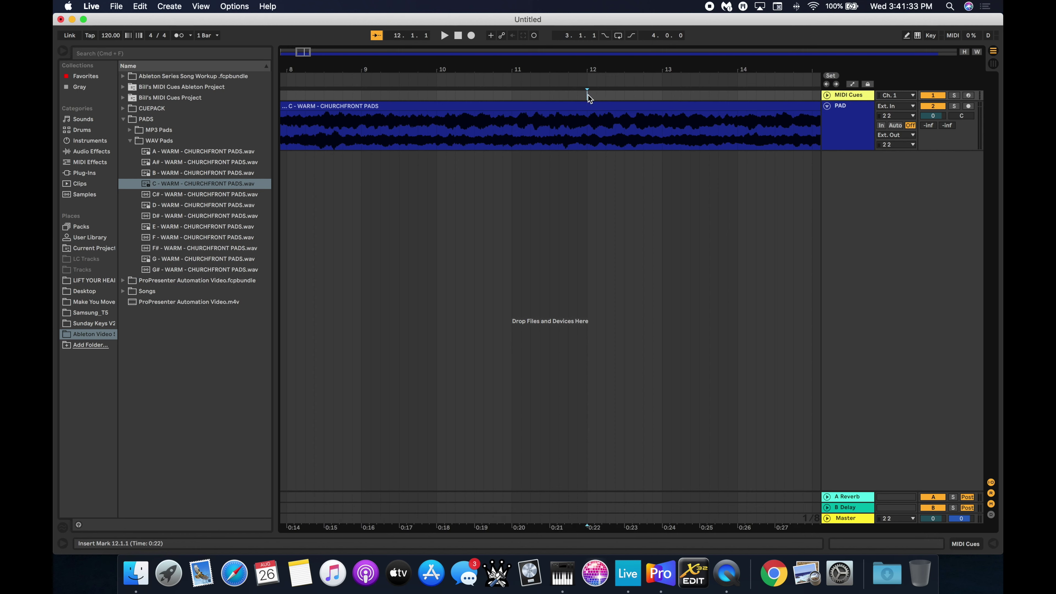
{"action": "left_click_drag", "start_coordinate": [588, 95], "coordinate": [584, 126]}
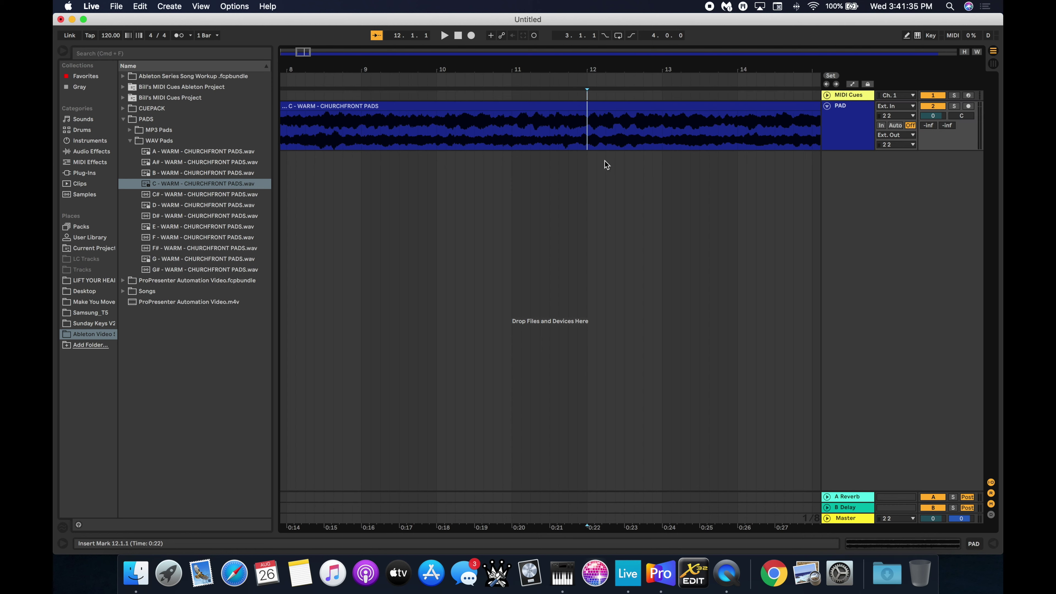
{"action": "left_click", "coordinate": [267, 6]}
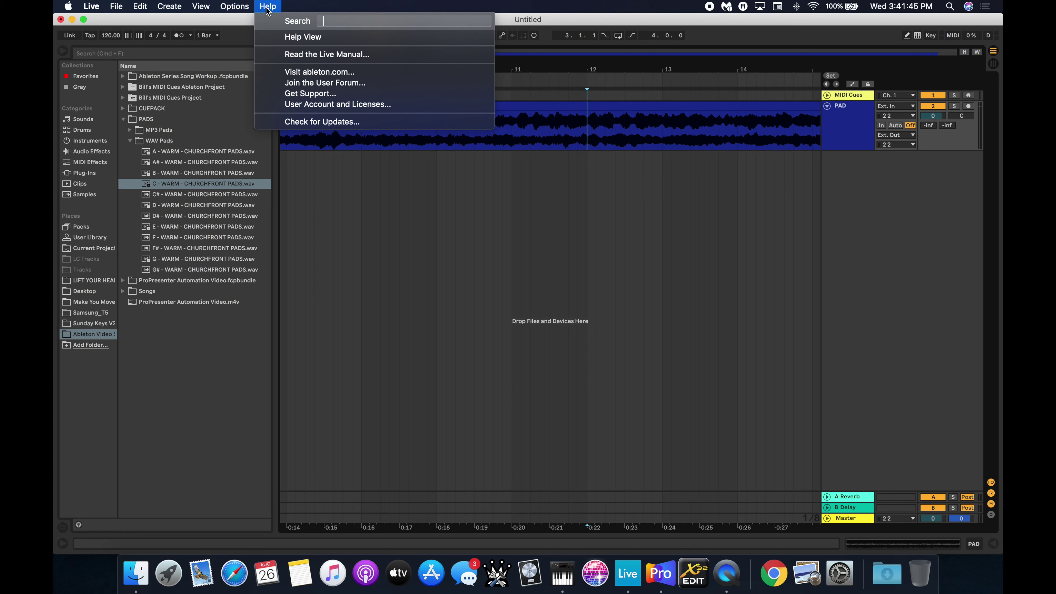
{"action": "type", "text": "SPLIT"}
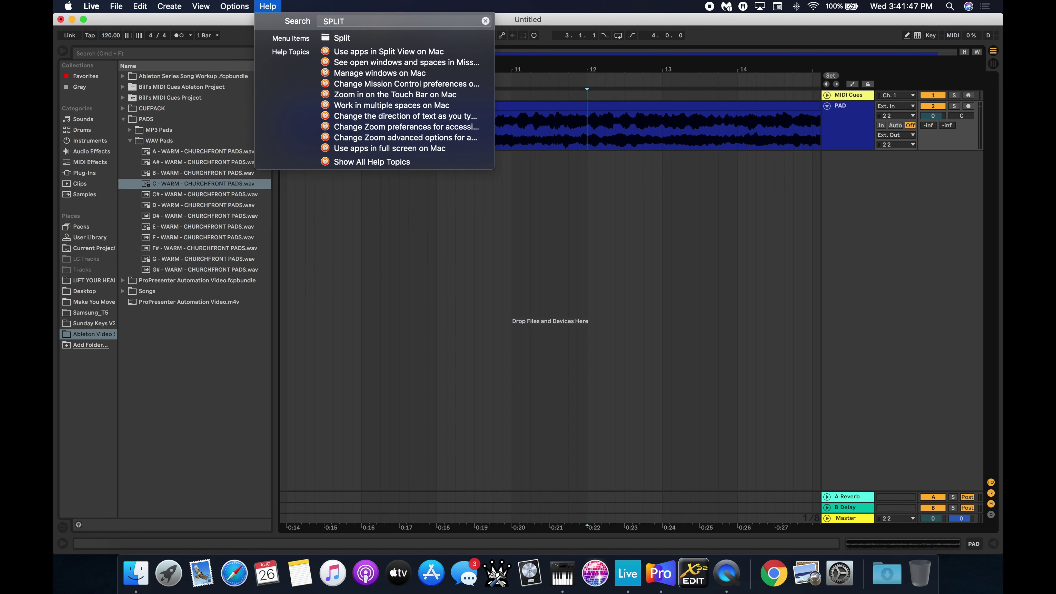
{"action": "left_click", "coordinate": [281, 8]}
{"action": "left_click", "coordinate": [282, 9]}
{"action": "mouse_move", "coordinate": [356, 39]}
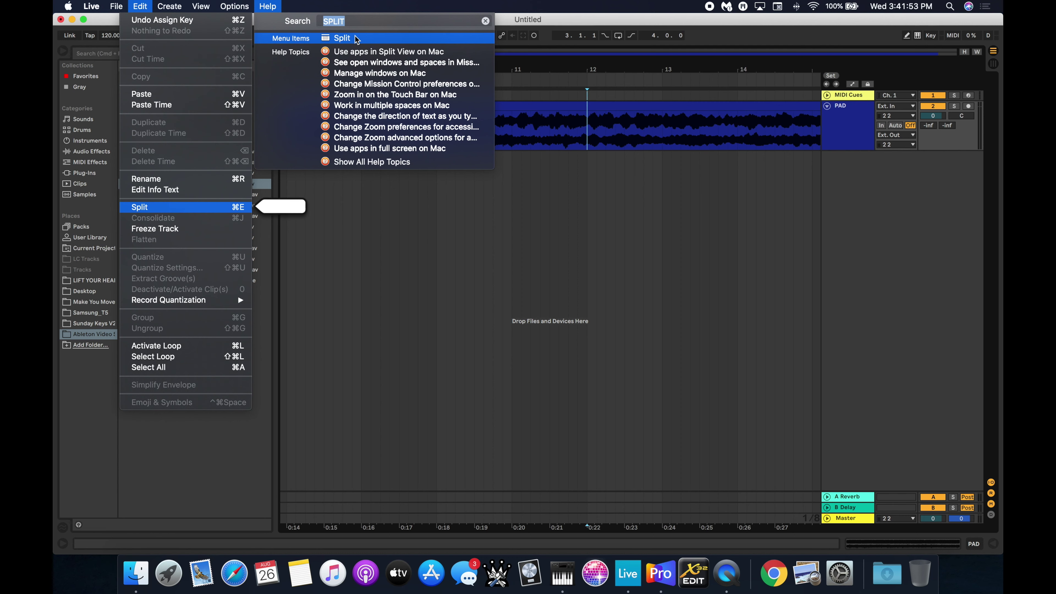
{"action": "left_click", "coordinate": [356, 38]}
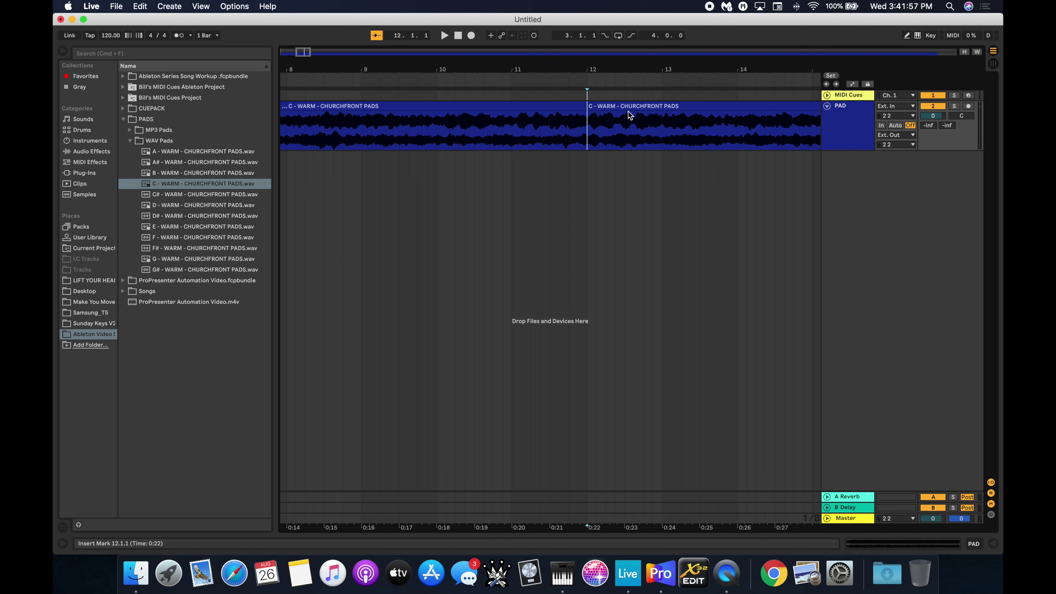
Pull the pad segment after bar 12 away from the first part and delete it.
{"action": "left_click_drag", "start_coordinate": [627, 106], "coordinate": [656, 107]}
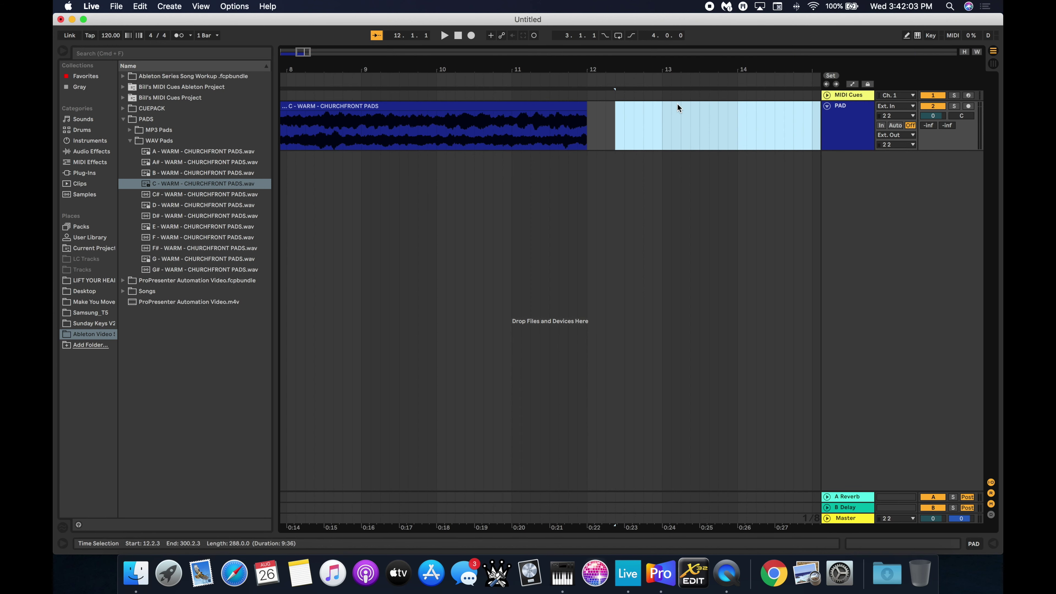
{"action": "key", "text": "Delete"}
{"action": "left_click", "coordinate": [654, 137]}
Play the shortened pad clip from the start of the arrangement and stop playback.
{"action": "scroll", "coordinate": [580, 211], "scroll_direction": "left", "scroll_amount": 10}
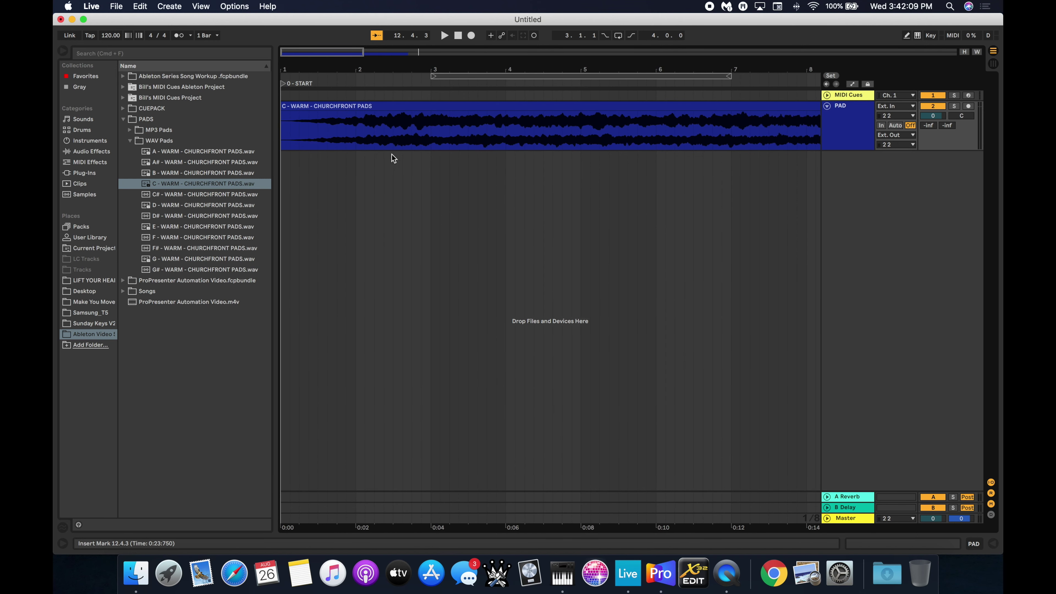
{"action": "left_click", "coordinate": [444, 35]}
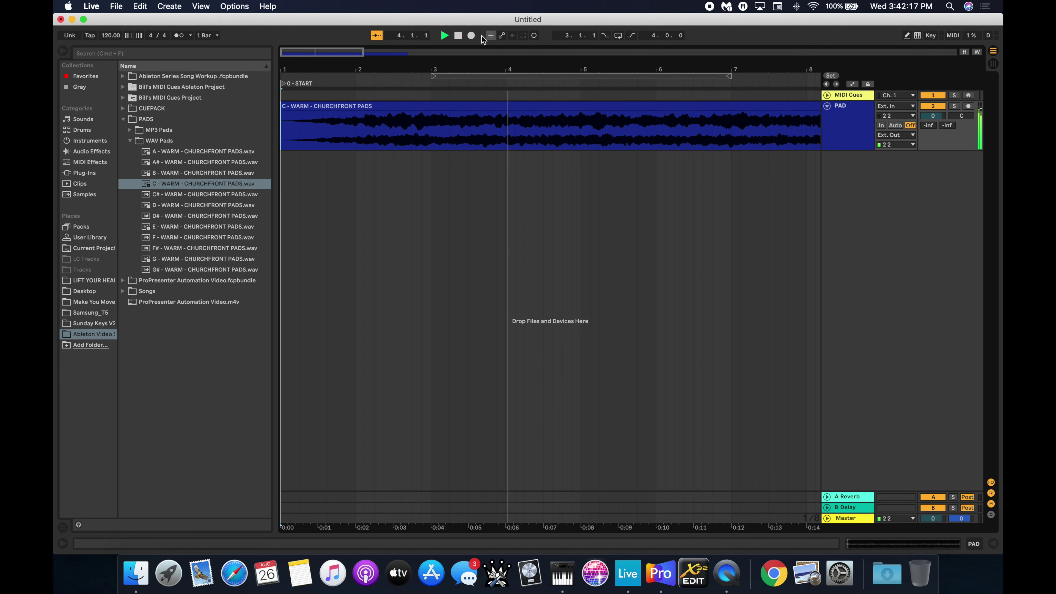
{"action": "left_click", "coordinate": [458, 36]}
{"action": "scroll", "coordinate": [665, 197], "scroll_direction": "right", "scroll_amount": 10}
{"action": "scroll", "coordinate": [664, 197], "scroll_direction": "left", "scroll_amount": 10}
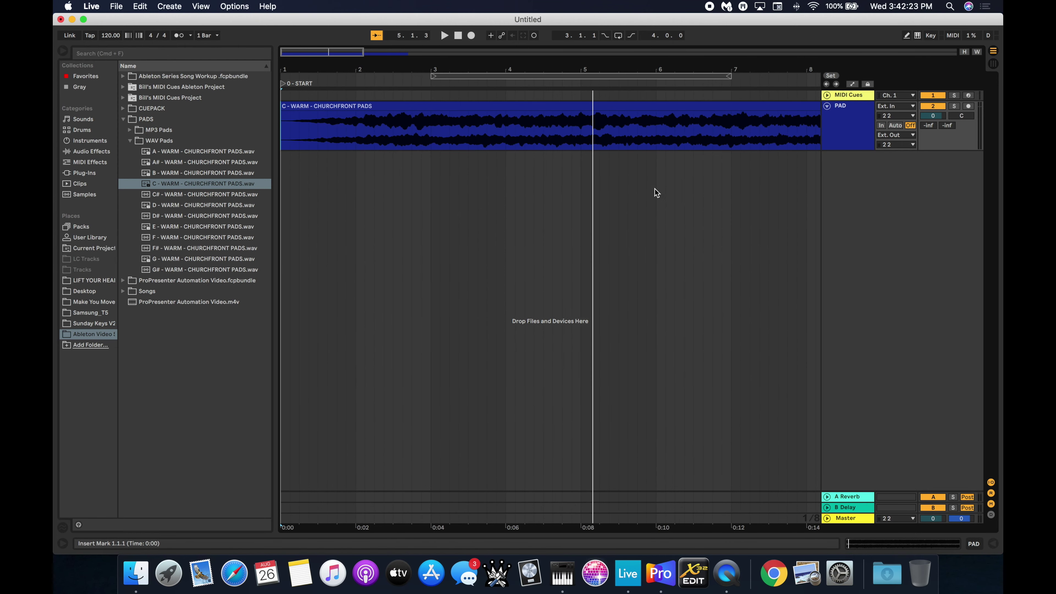
Add a locator at bar 5 and name it LOOP POINT.
{"action": "left_click", "coordinate": [582, 94]}
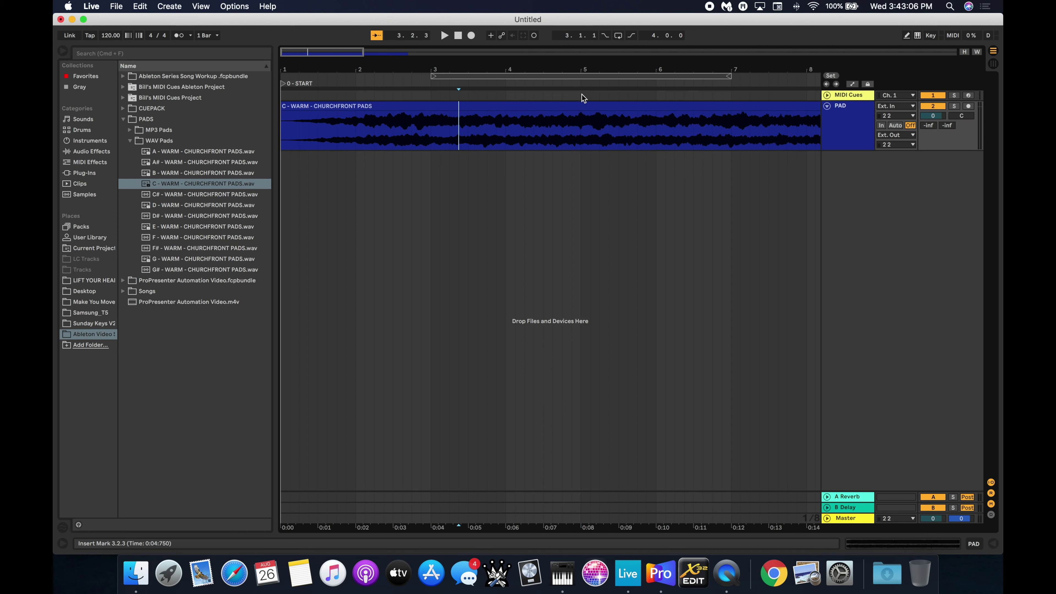
{"action": "right_click", "coordinate": [581, 98]}
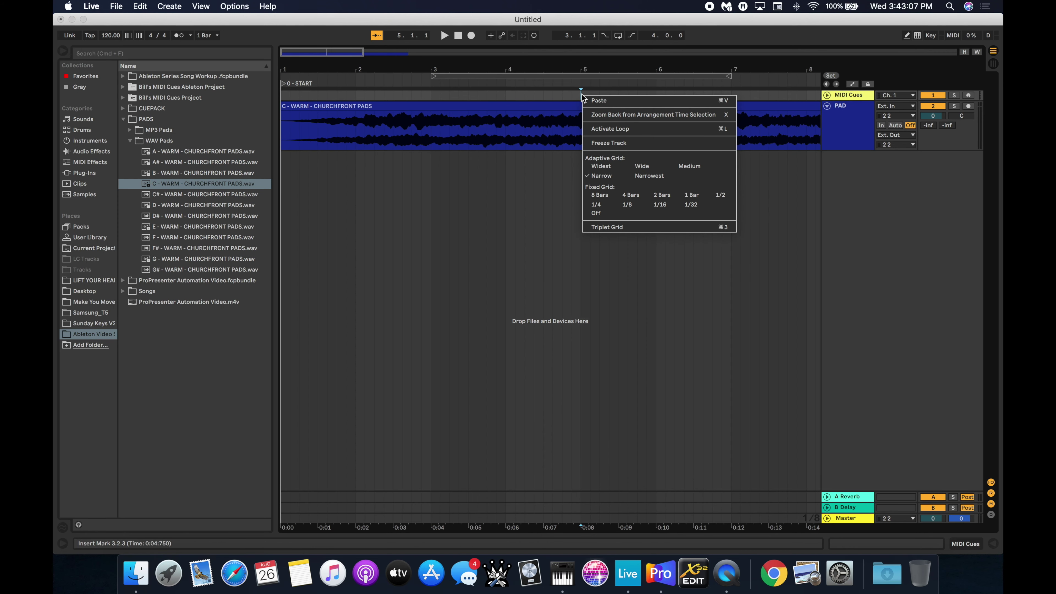
{"action": "right_click", "coordinate": [580, 86]}
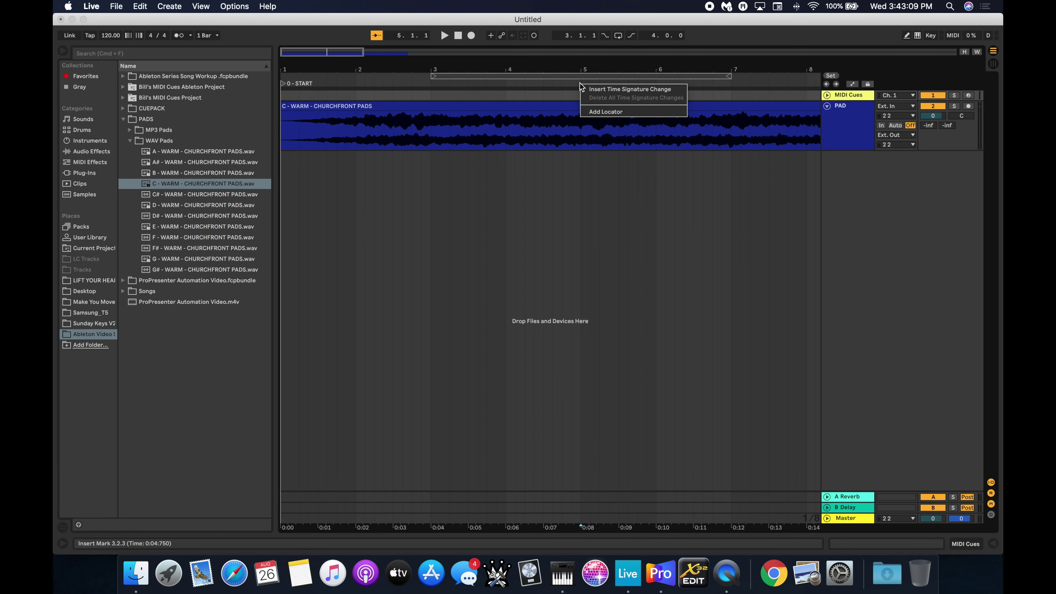
{"action": "left_click", "coordinate": [601, 111]}
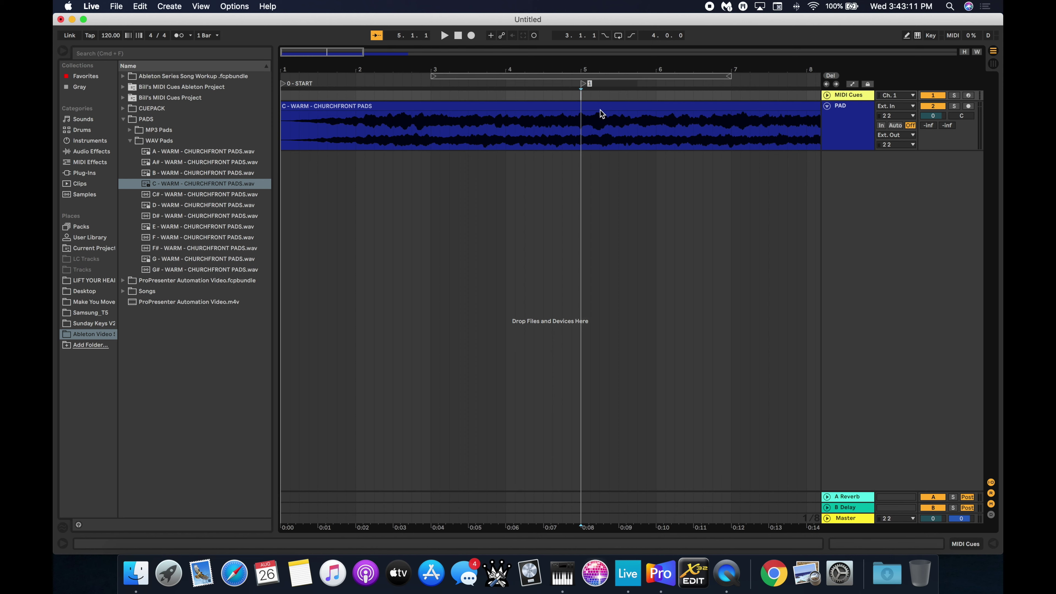
{"action": "type", "text": "LOOP POINT"}
{"action": "key", "text": "Return"}
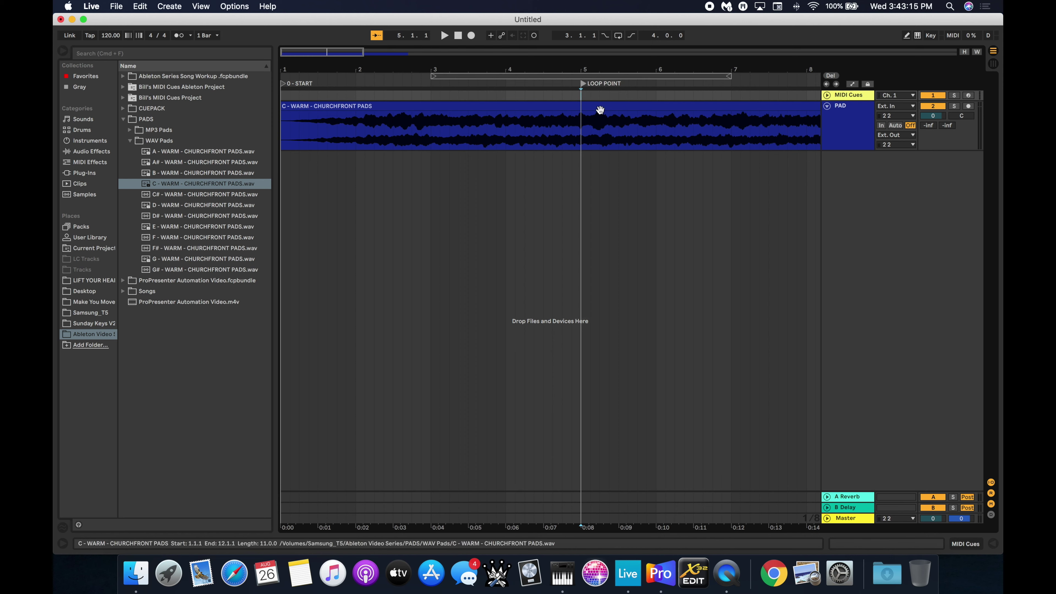
Place the LOOP BACK clip from Bill's MIDI Cues Project at bar 8 of the MIDI Cues track and unfold that track.
{"action": "scroll", "coordinate": [619, 209], "scroll_direction": "right", "scroll_amount": 5}
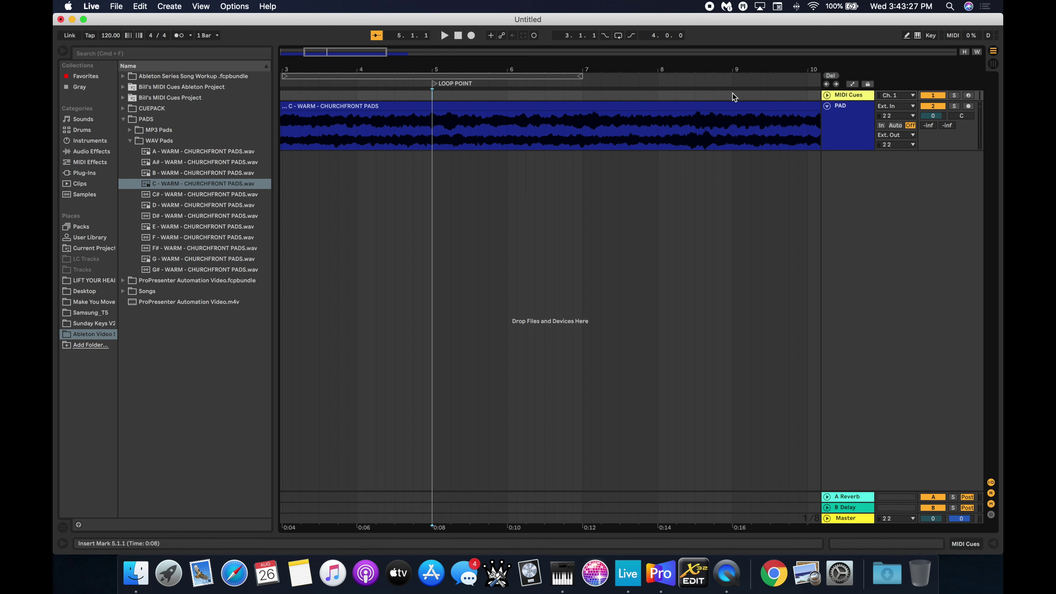
{"action": "left_click", "coordinate": [124, 120]}
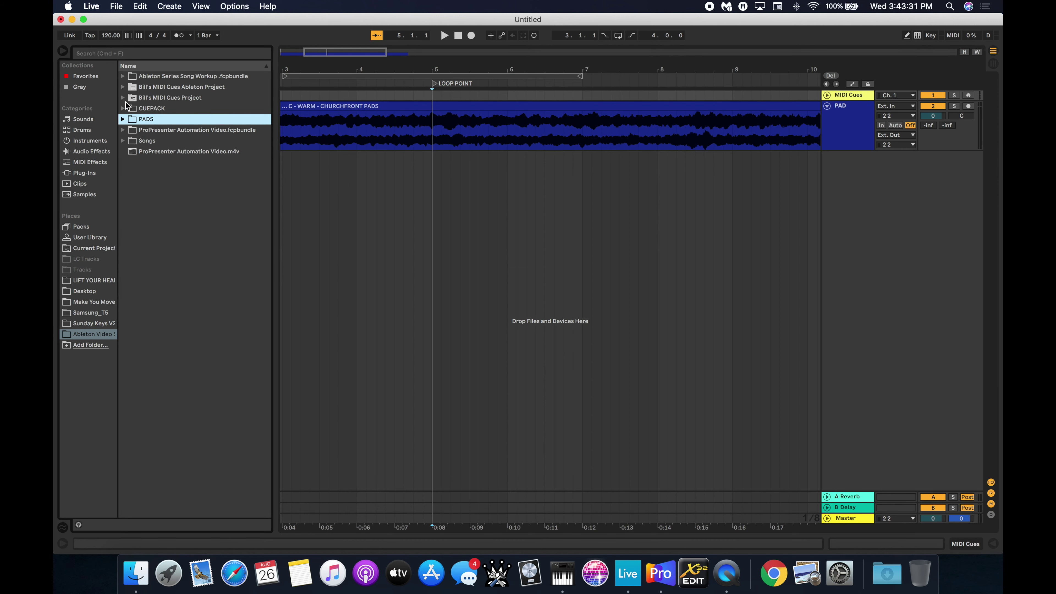
{"action": "left_click", "coordinate": [123, 97]}
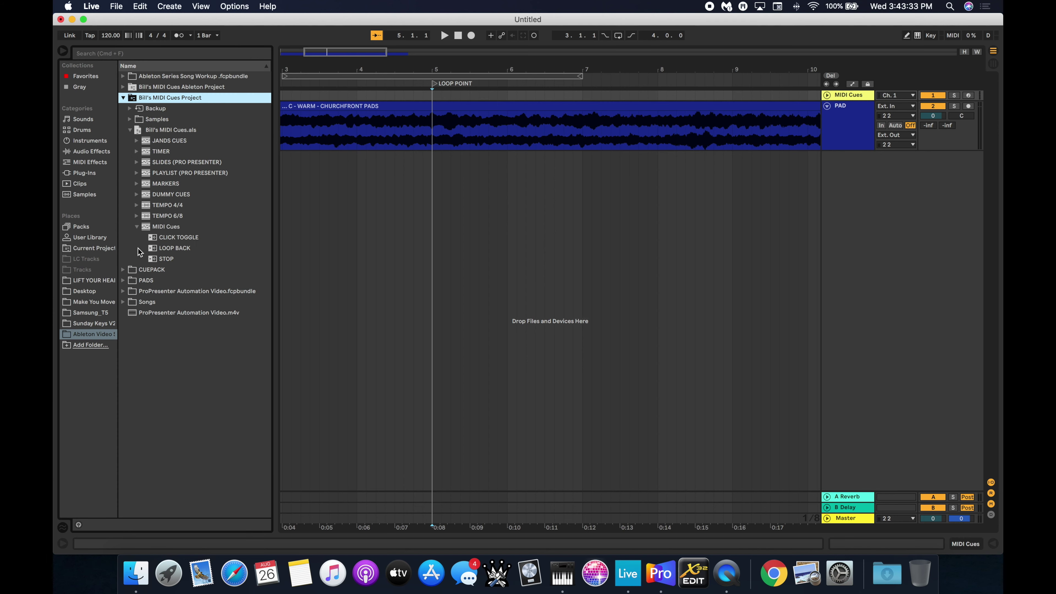
{"action": "left_click", "coordinate": [170, 252]}
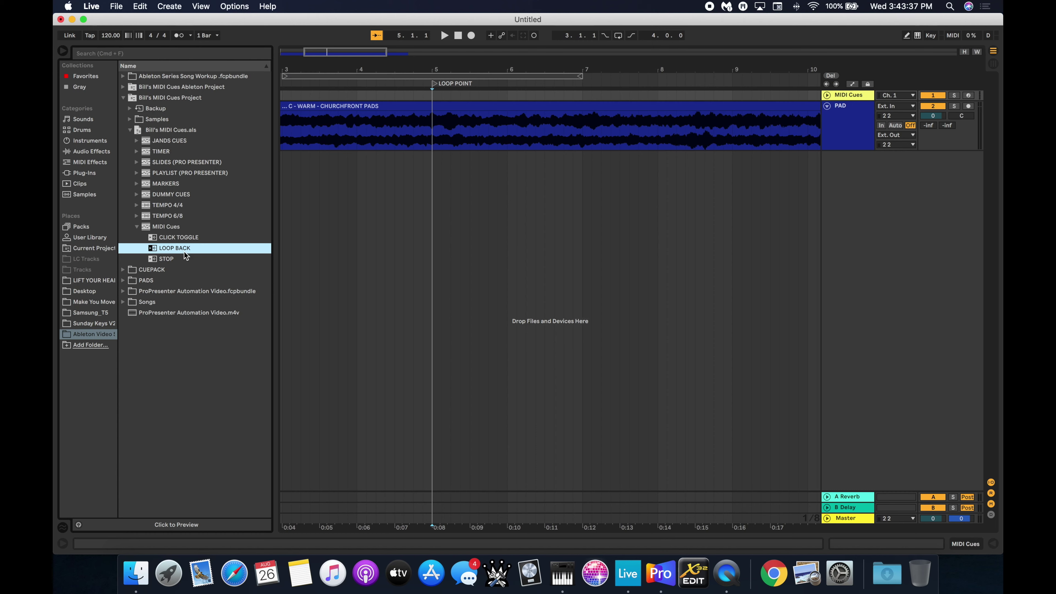
{"action": "left_click_drag", "start_coordinate": [173, 250], "coordinate": [660, 94]}
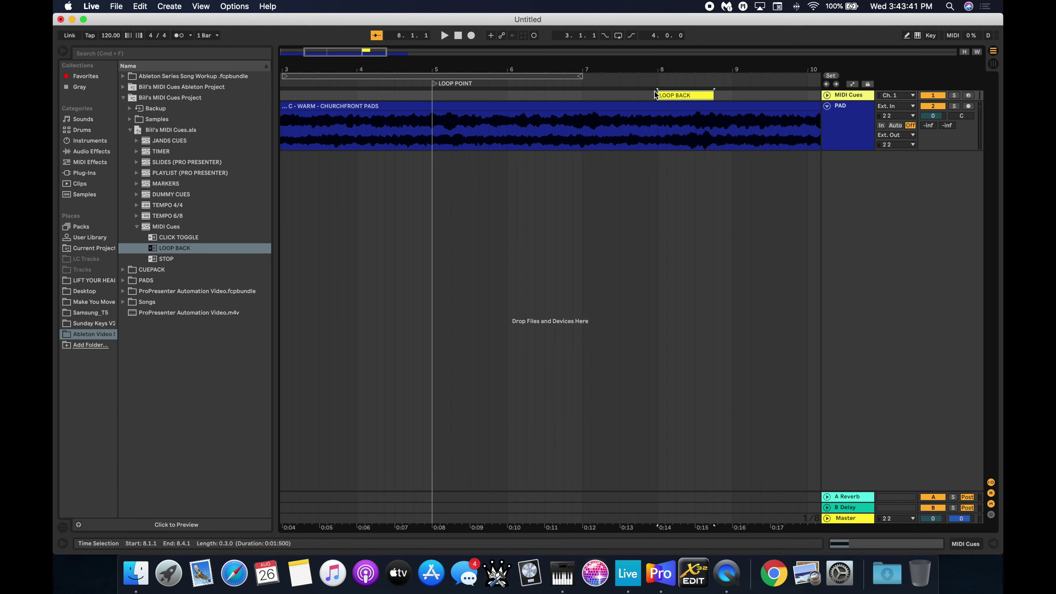
{"action": "left_click", "coordinate": [827, 95]}
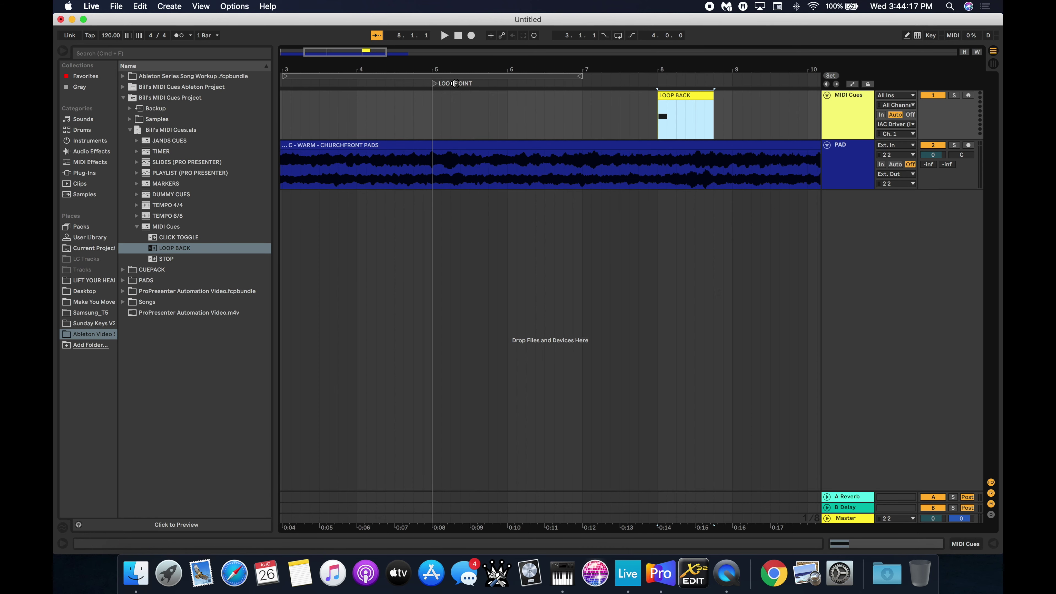
Map the Previous Locator control to the LOOP BACK cue's note F#3, leave MIDI mapping and fold the MIDI Cues track.
{"action": "key", "text": "super+m"}
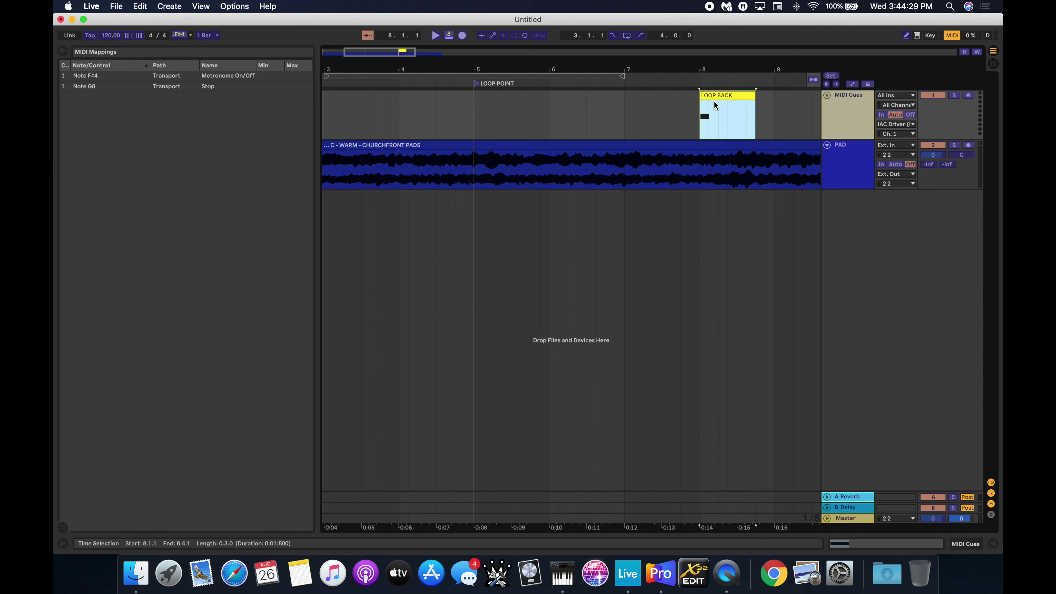
{"action": "left_click", "coordinate": [495, 85]}
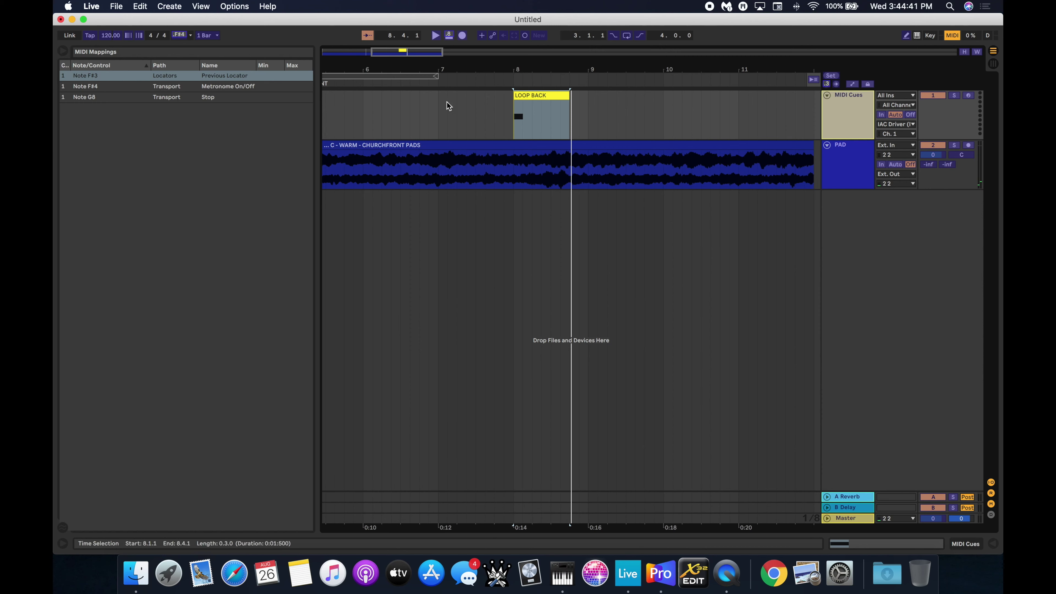
{"action": "left_click", "coordinate": [955, 36]}
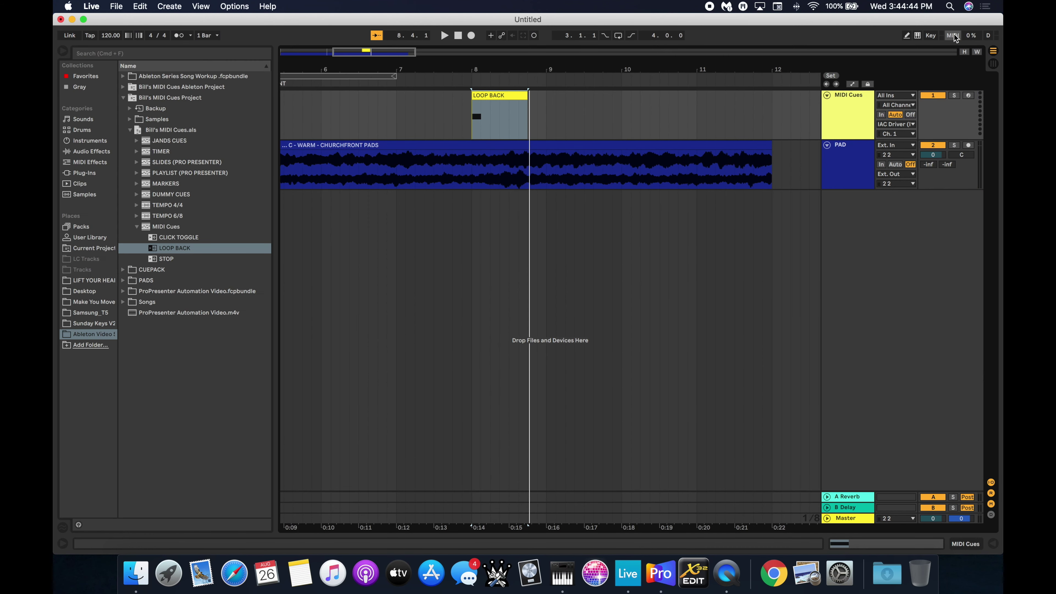
{"action": "left_click", "coordinate": [827, 95]}
{"action": "scroll", "coordinate": [420, 221], "scroll_direction": "left", "scroll_amount": 5}
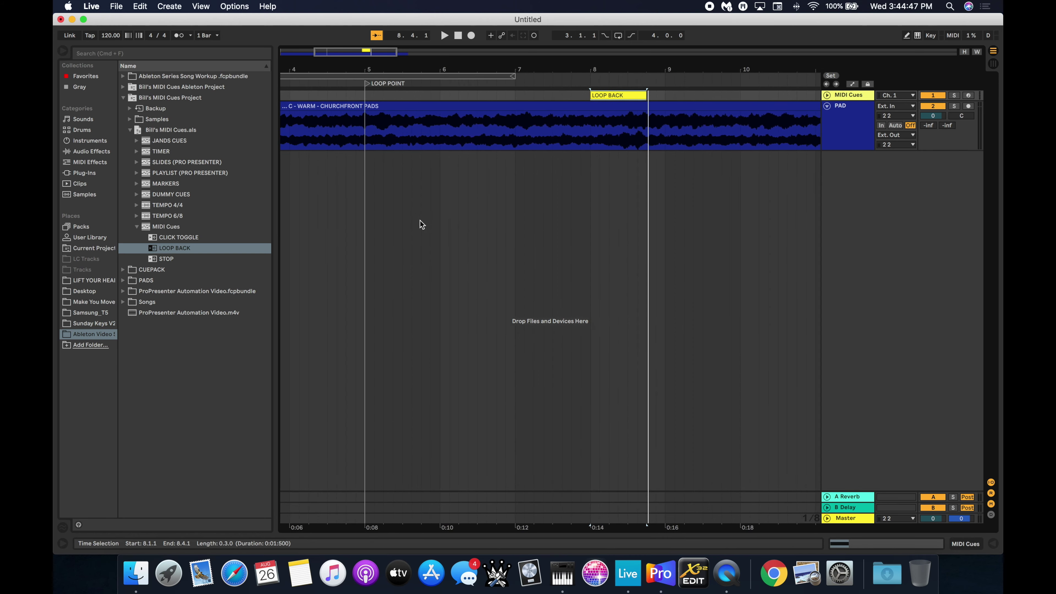
Add the Cathedral hall reverb to the PAD track and set its decay time to 10.3 s.
{"action": "left_click", "coordinate": [400, 85]}
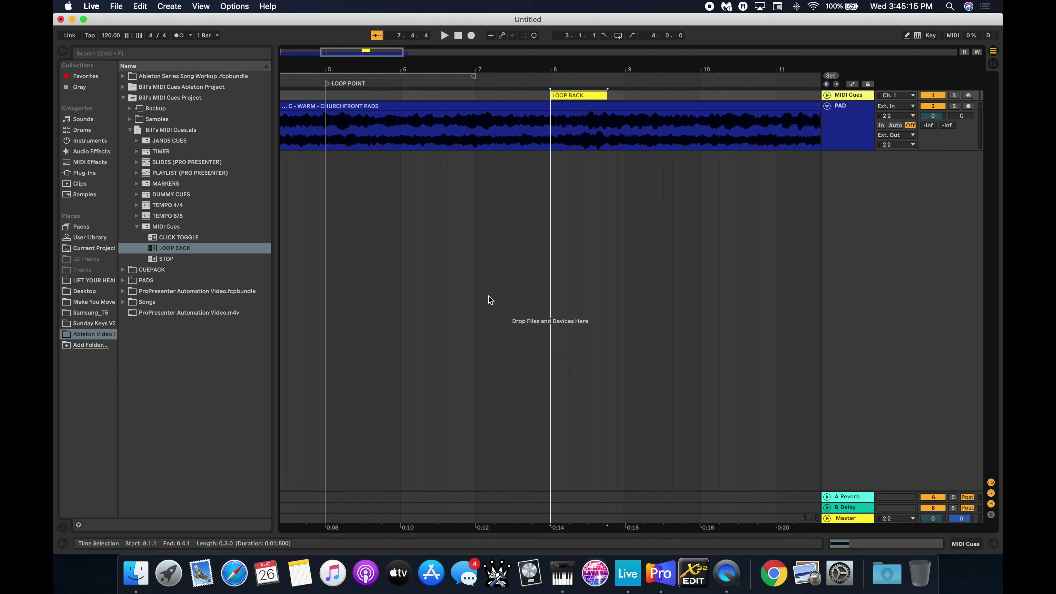
{"action": "left_click", "coordinate": [136, 226]}
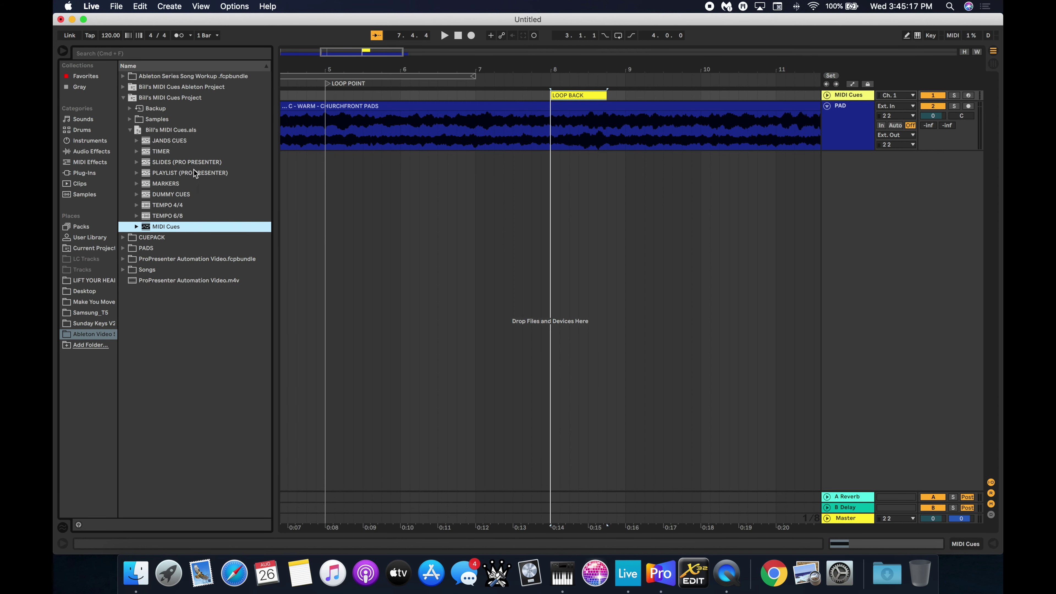
{"action": "left_click", "coordinate": [87, 152]}
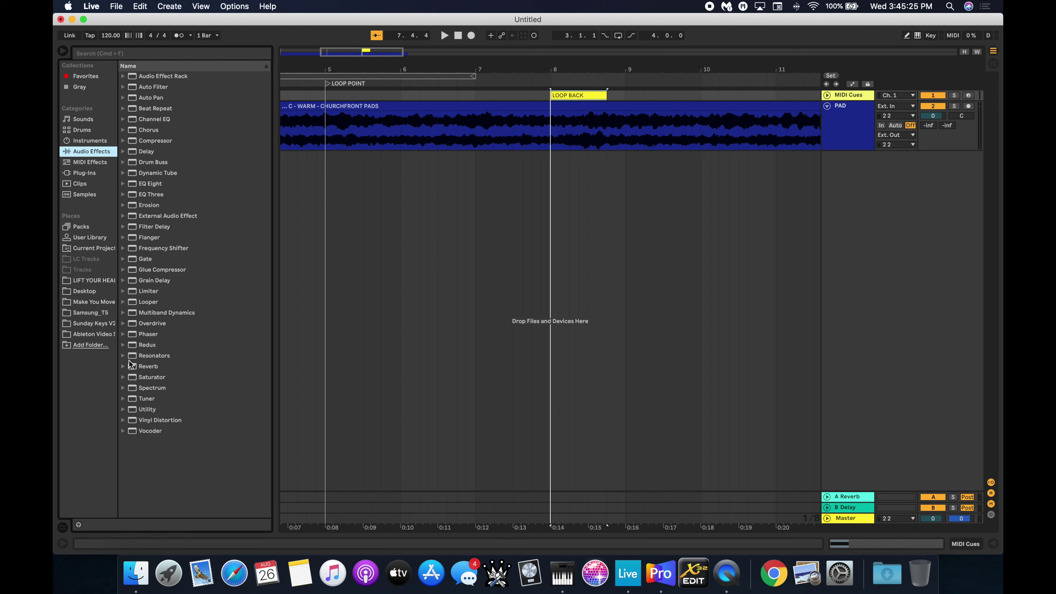
{"action": "left_click", "coordinate": [123, 367]}
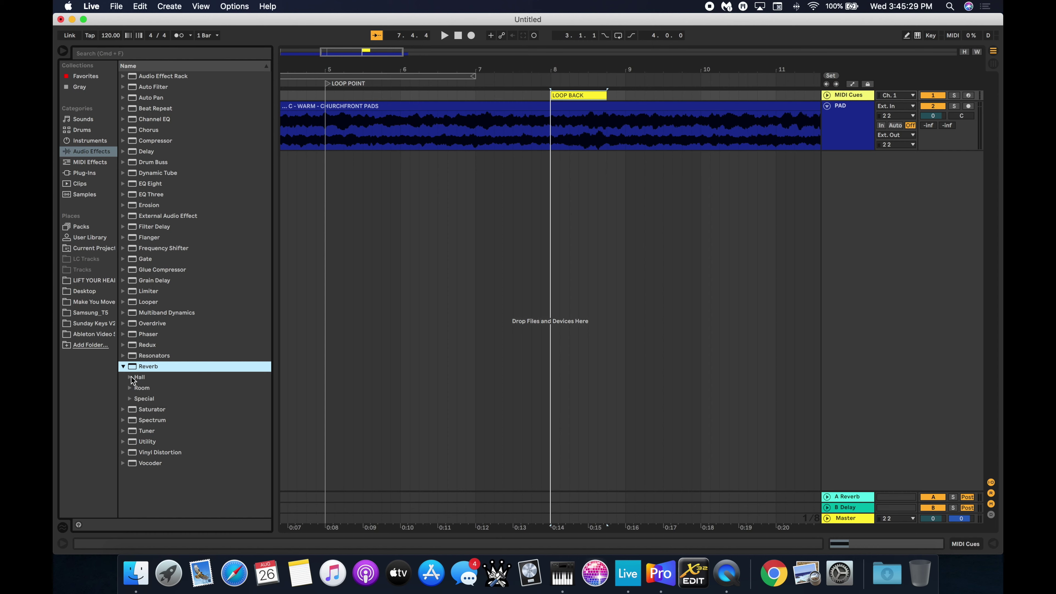
{"action": "left_click", "coordinate": [130, 378]}
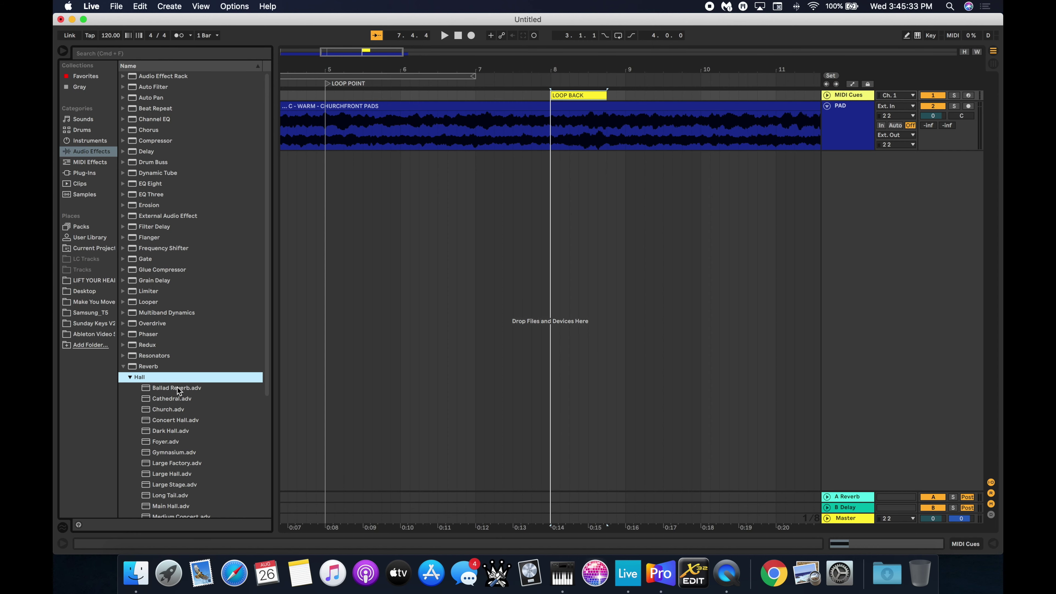
{"action": "left_click", "coordinate": [168, 400]}
{"action": "left_click_drag", "start_coordinate": [163, 400], "coordinate": [397, 129]}
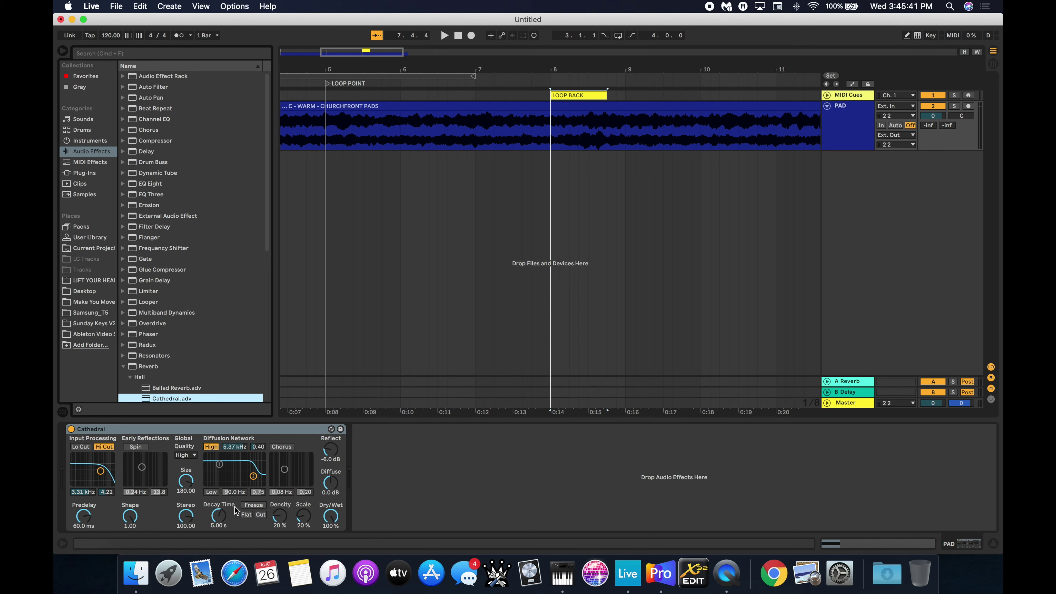
{"action": "left_click_drag", "start_coordinate": [220, 519], "coordinate": [220, 506]}
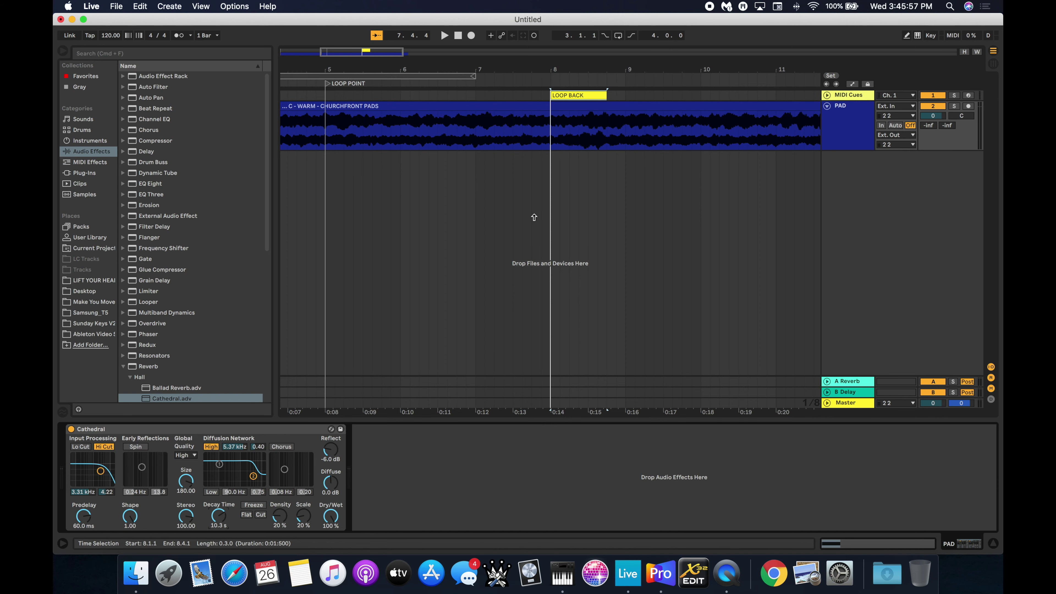
Lower the gain of the C - WARM - CHURCHFRONT PADS clip to -20.0 dB.
{"action": "left_click", "coordinate": [458, 171]}
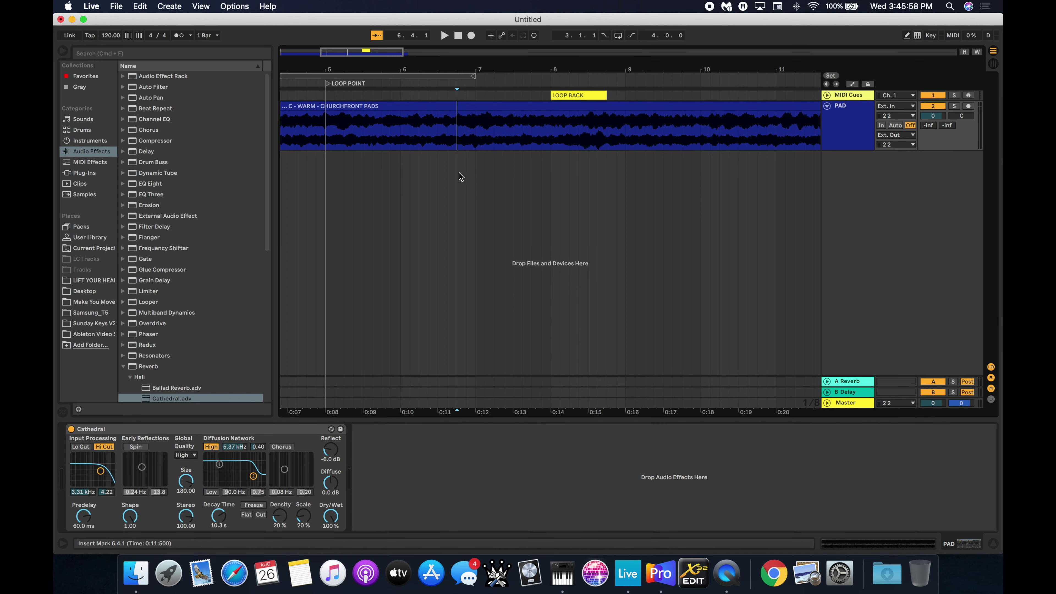
{"action": "left_click", "coordinate": [496, 106]}
{"action": "double_click", "coordinate": [495, 106]}
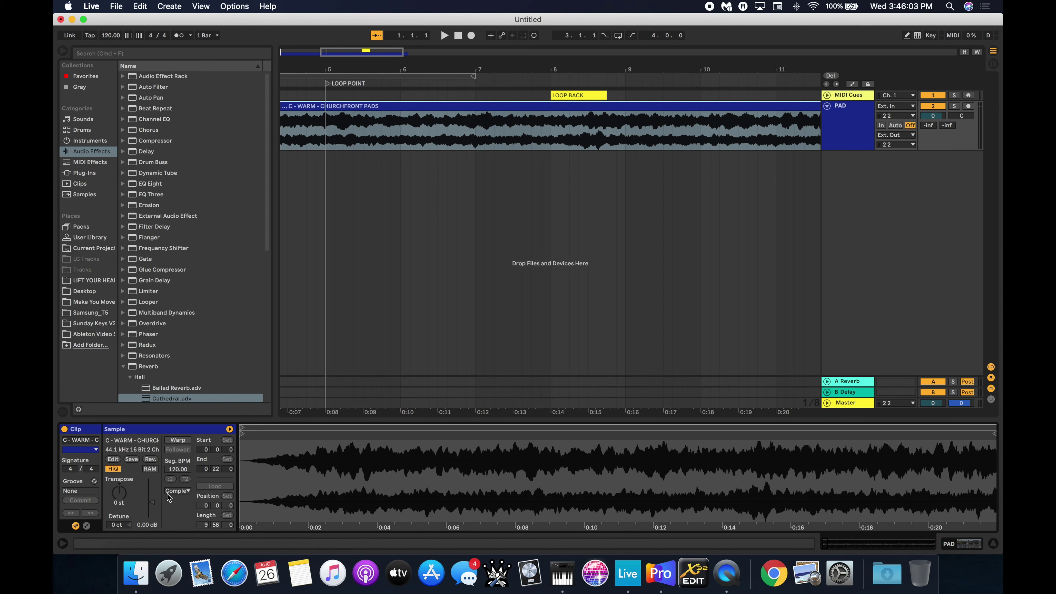
{"action": "left_click_drag", "start_coordinate": [153, 502], "coordinate": [153, 510]}
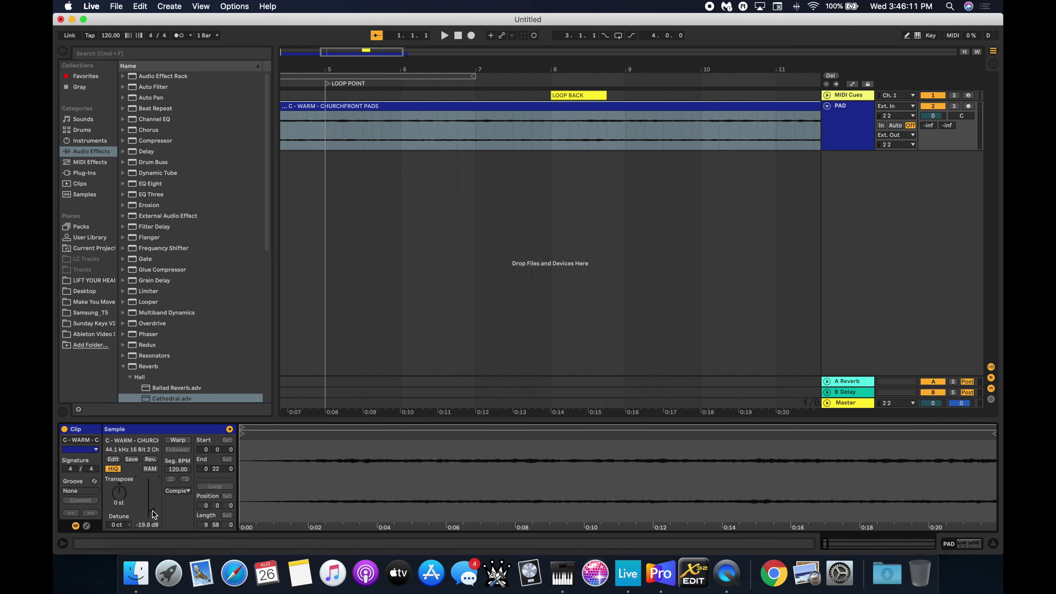
{"action": "left_click_drag", "start_coordinate": [156, 512], "coordinate": [153, 512]}
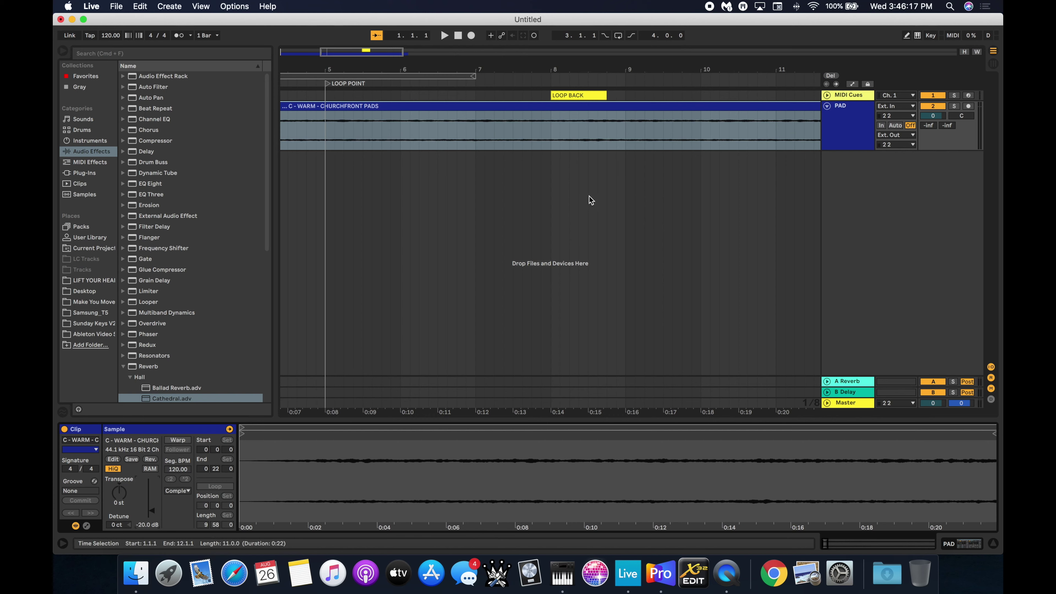
{"action": "left_click", "coordinate": [696, 223]}
{"action": "scroll", "coordinate": [696, 223], "scroll_direction": "left", "scroll_amount": 10}
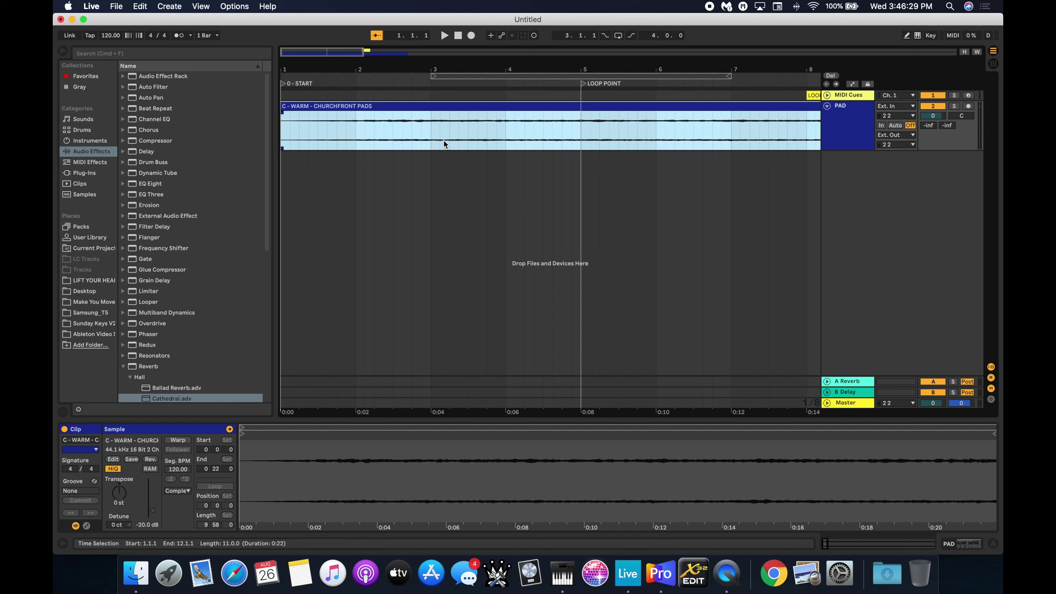
Fold the PAD track and play the arrangement from the start.
{"action": "left_click", "coordinate": [827, 106]}
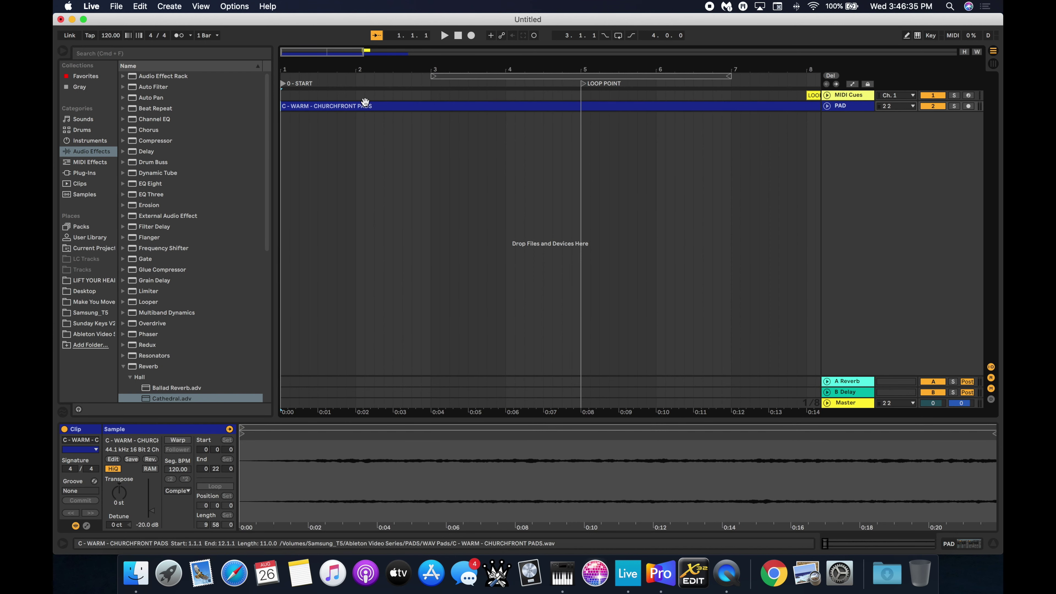
{"action": "key", "text": "space"}
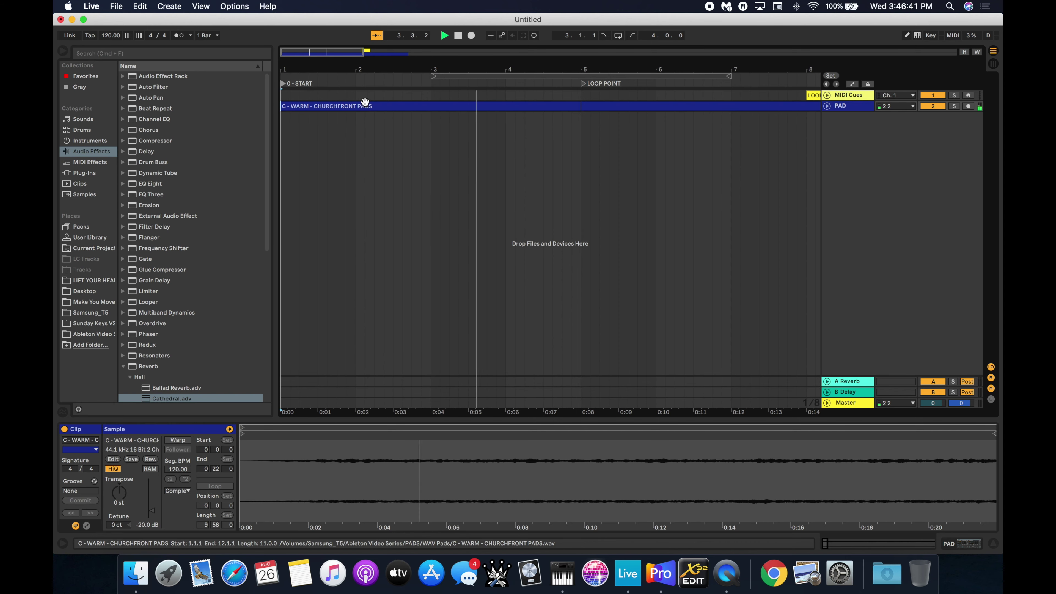
{"action": "key", "text": "minus"}
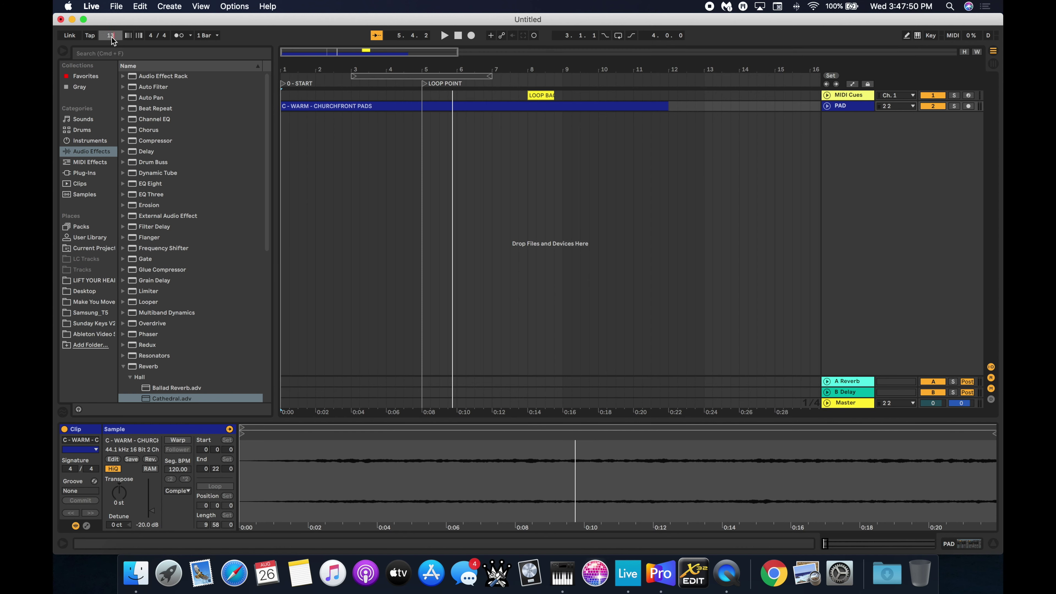
Set the tempo to 138 BPM, then play the arrangement from the start and stop it after bar 7.
{"action": "key", "text": "Return"}
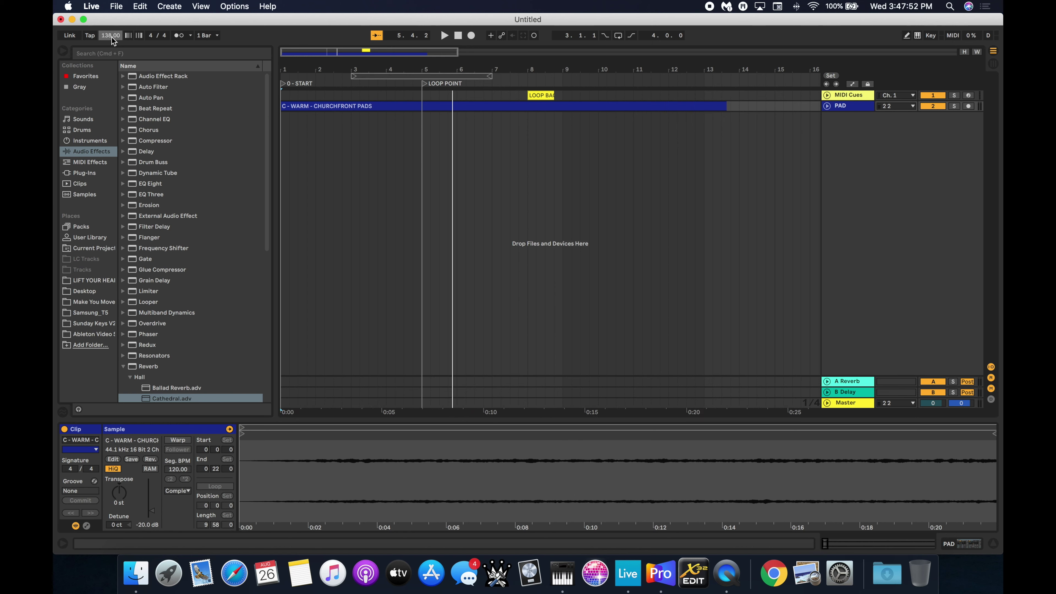
{"action": "left_click", "coordinate": [458, 35]}
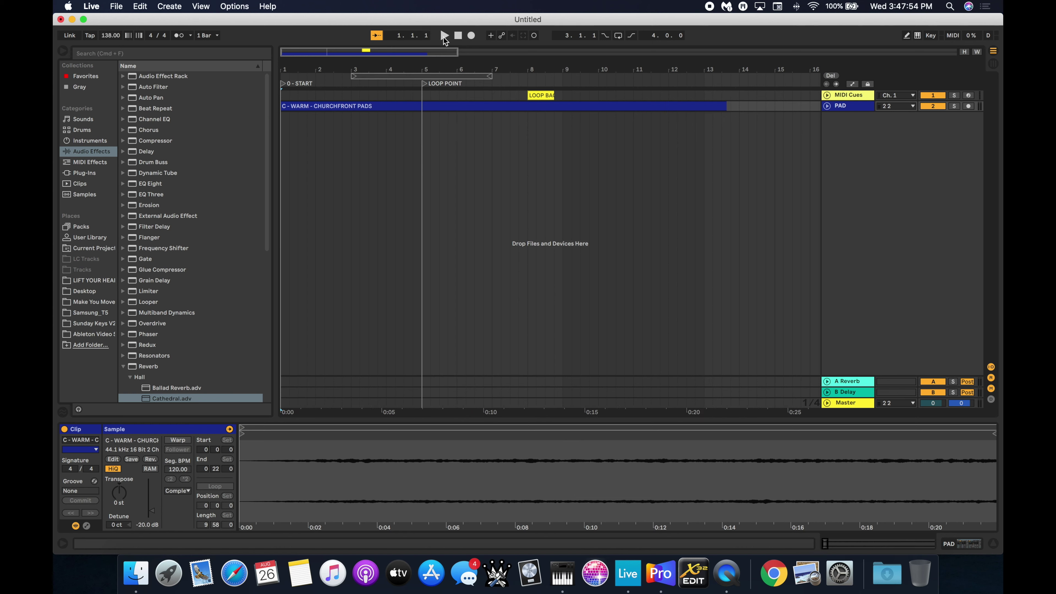
{"action": "left_click", "coordinate": [444, 36]}
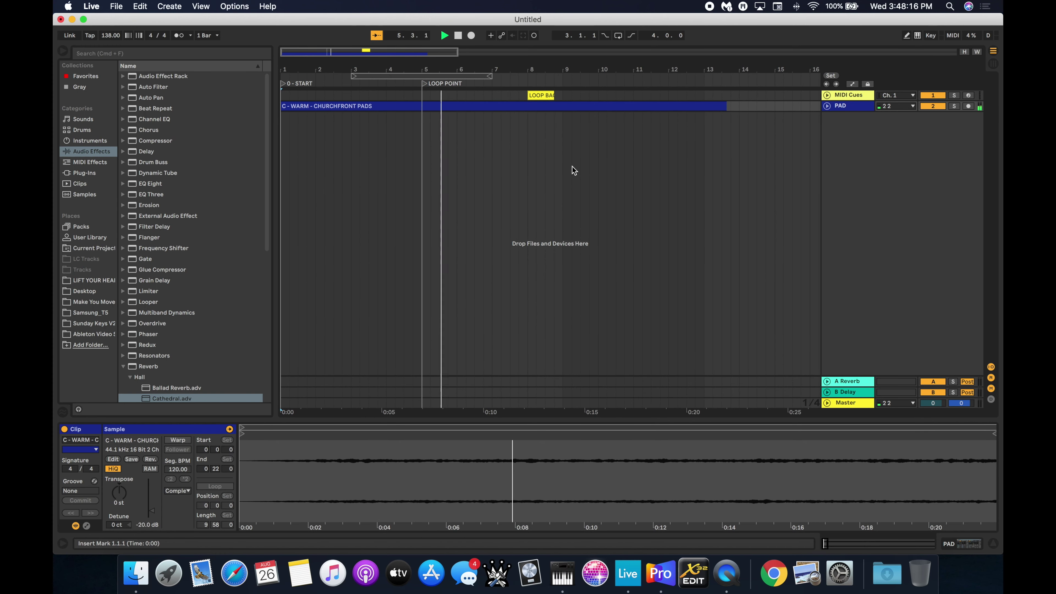
{"action": "left_click", "coordinate": [458, 36]}
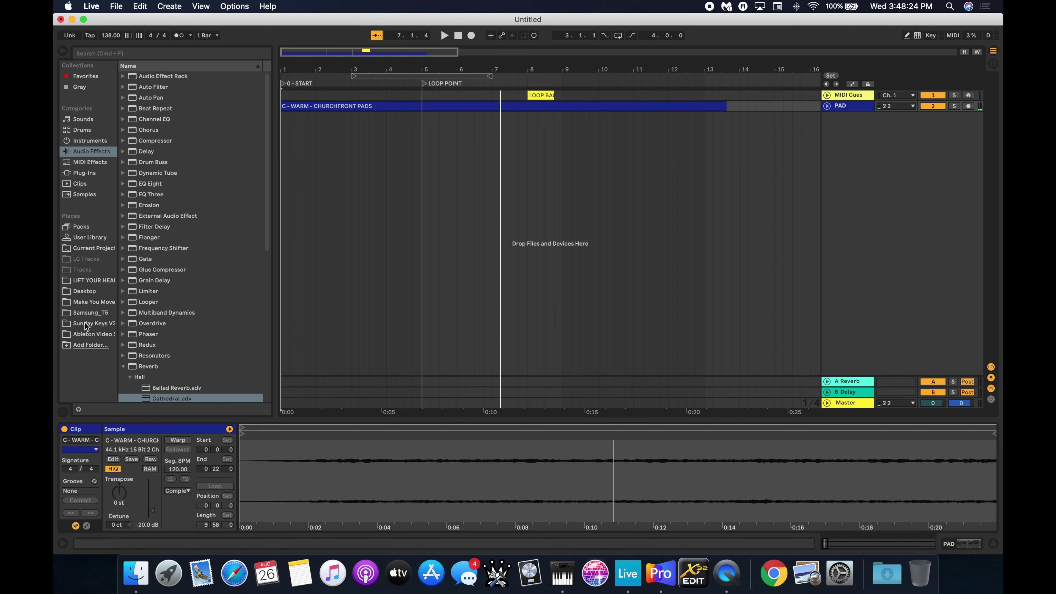
Import the Only King Forever C 138.als set from the Songs folder of the Ableton Video Series place below the PAD track.
{"action": "left_click", "coordinate": [89, 334]}
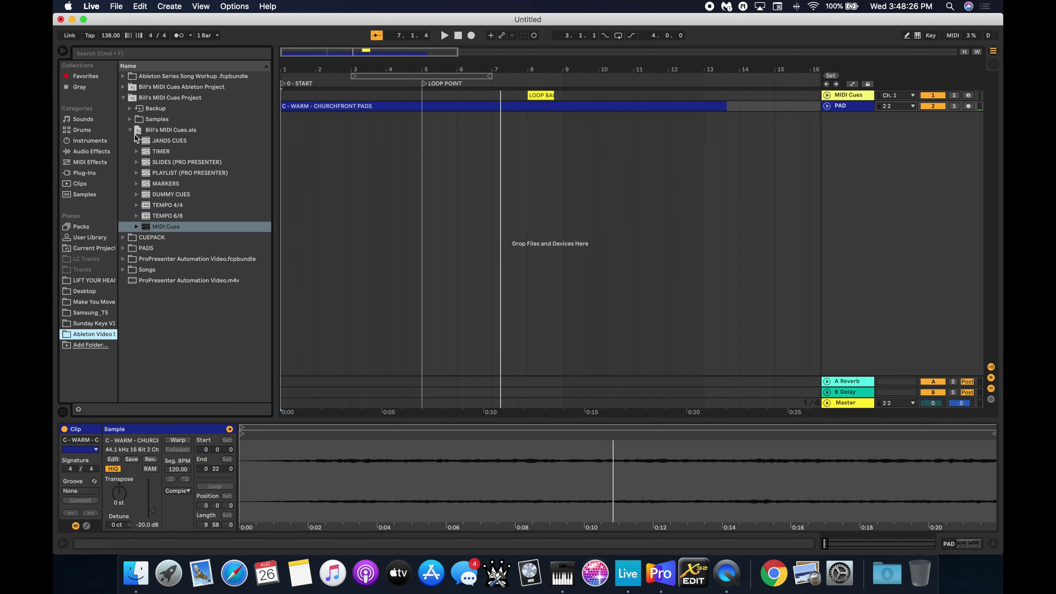
{"action": "left_click", "coordinate": [123, 97]}
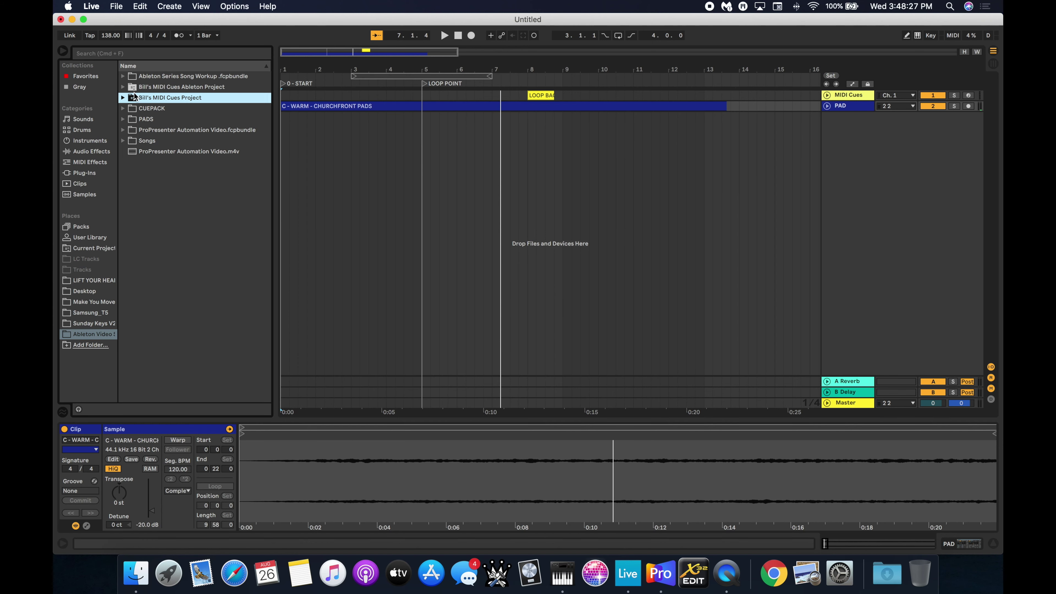
{"action": "left_click", "coordinate": [124, 141]}
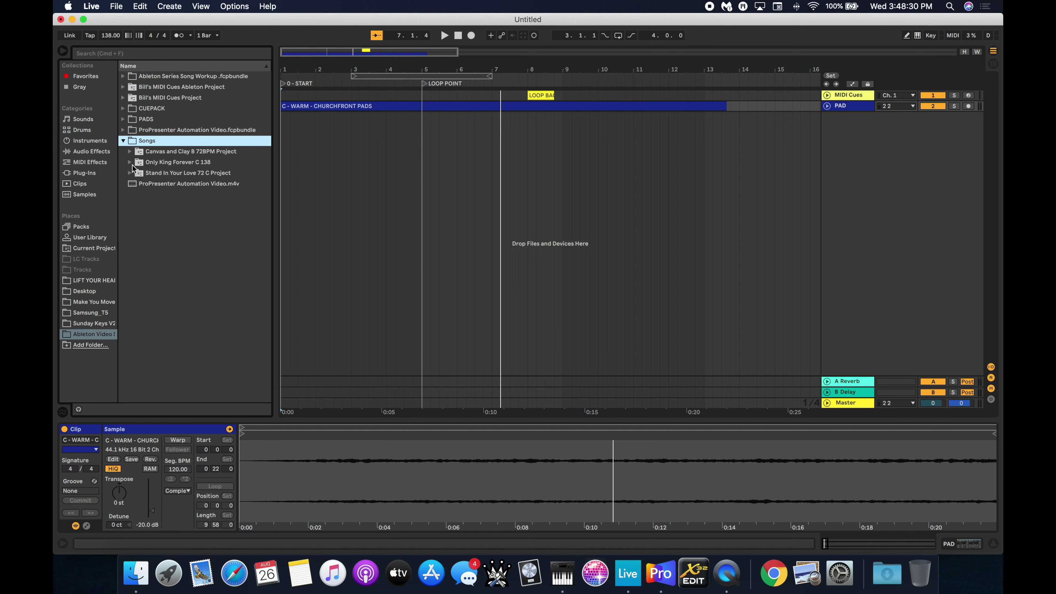
{"action": "left_click", "coordinate": [153, 163]}
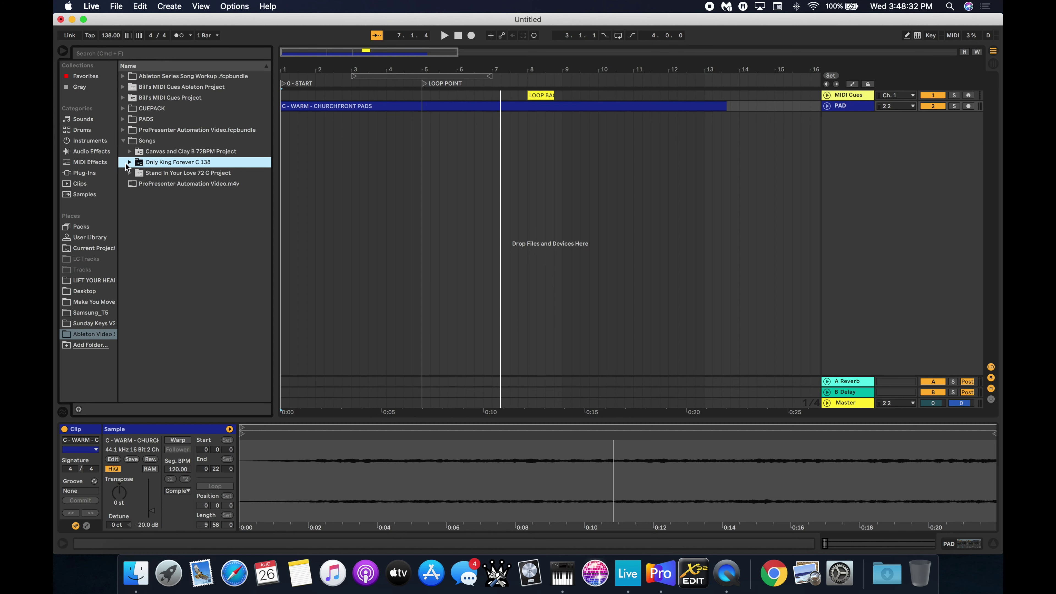
{"action": "left_click", "coordinate": [128, 163]}
{"action": "left_click", "coordinate": [175, 217]}
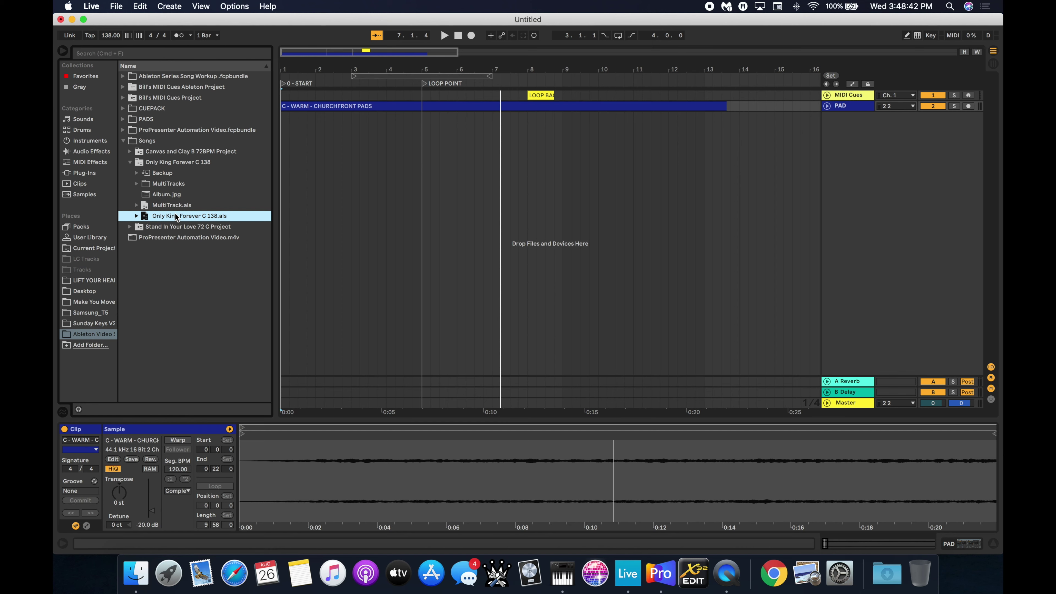
{"action": "left_click_drag", "start_coordinate": [177, 219], "coordinate": [415, 246]}
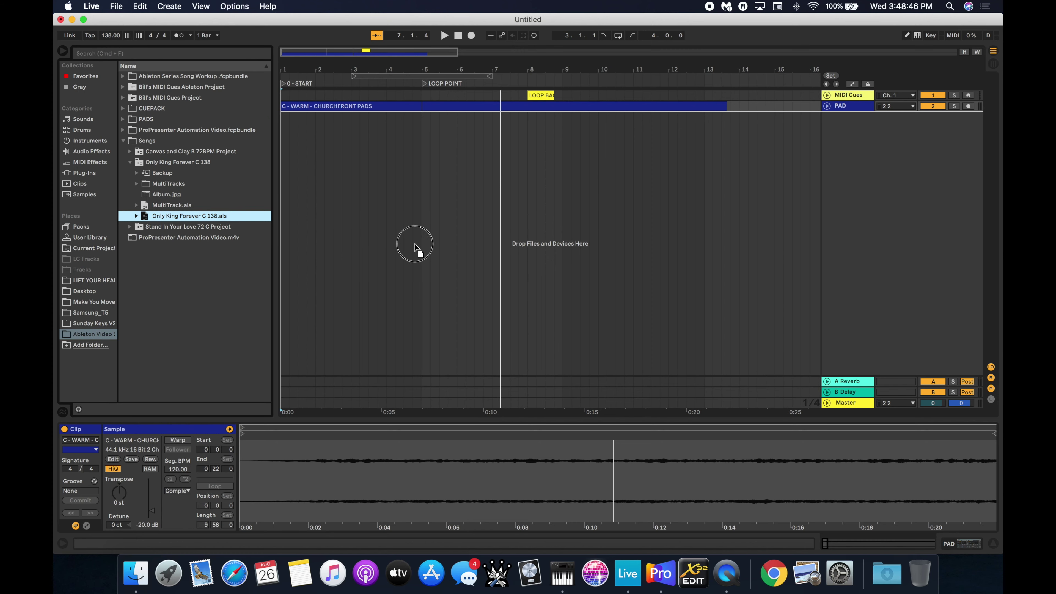
{"action": "left_click_drag", "start_coordinate": [414, 246], "coordinate": [414, 245]}
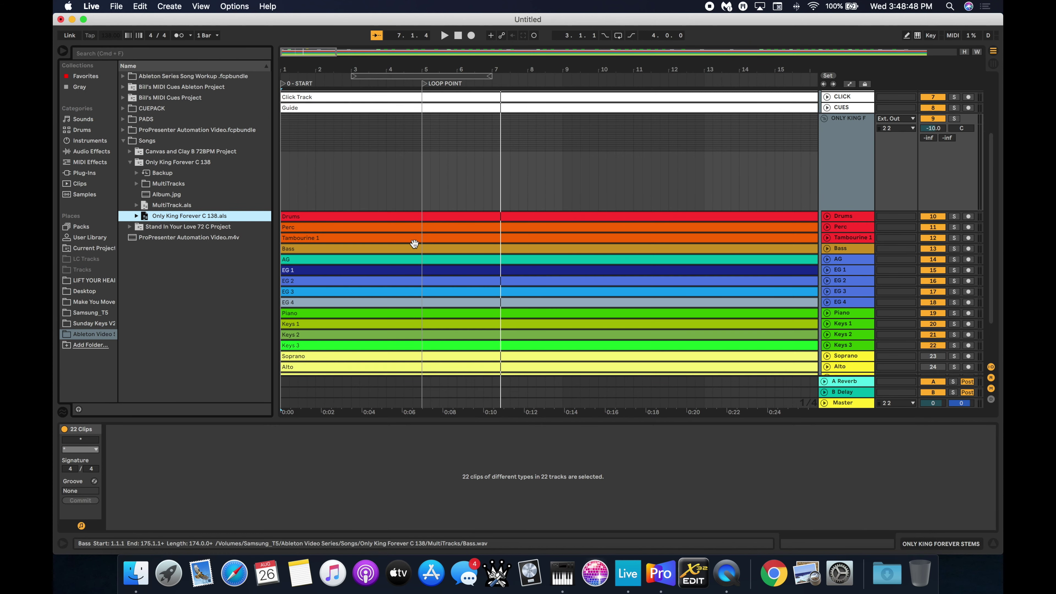
Fold the two ONLY KING FOREVER group tracks so their individual song tracks are collapsed.
{"action": "left_click", "coordinate": [464, 221]}
{"action": "scroll", "coordinate": [464, 223], "scroll_direction": "up", "scroll_amount": 4}
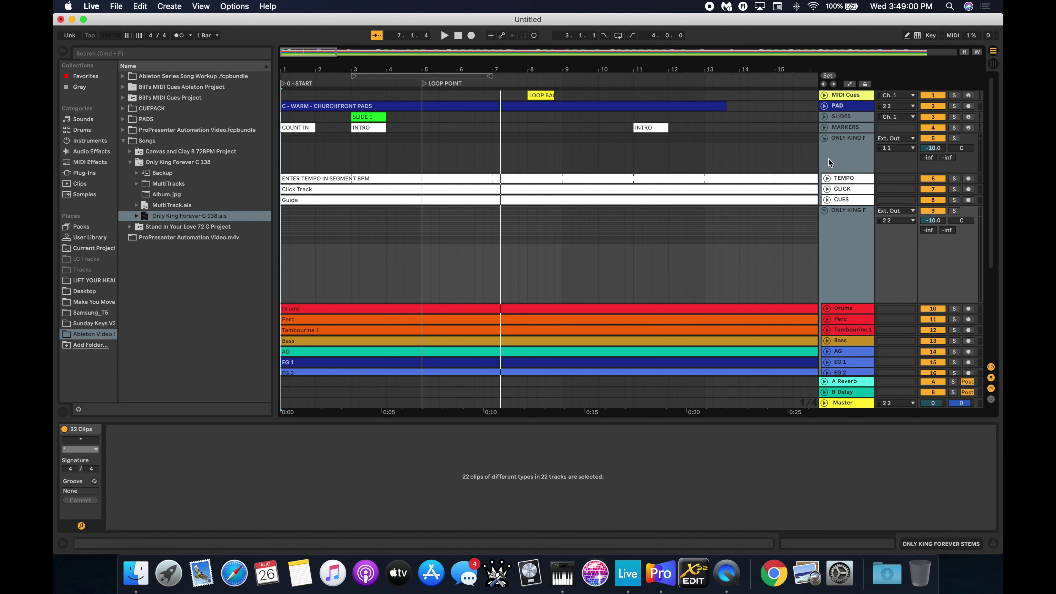
{"action": "left_click", "coordinate": [824, 139]}
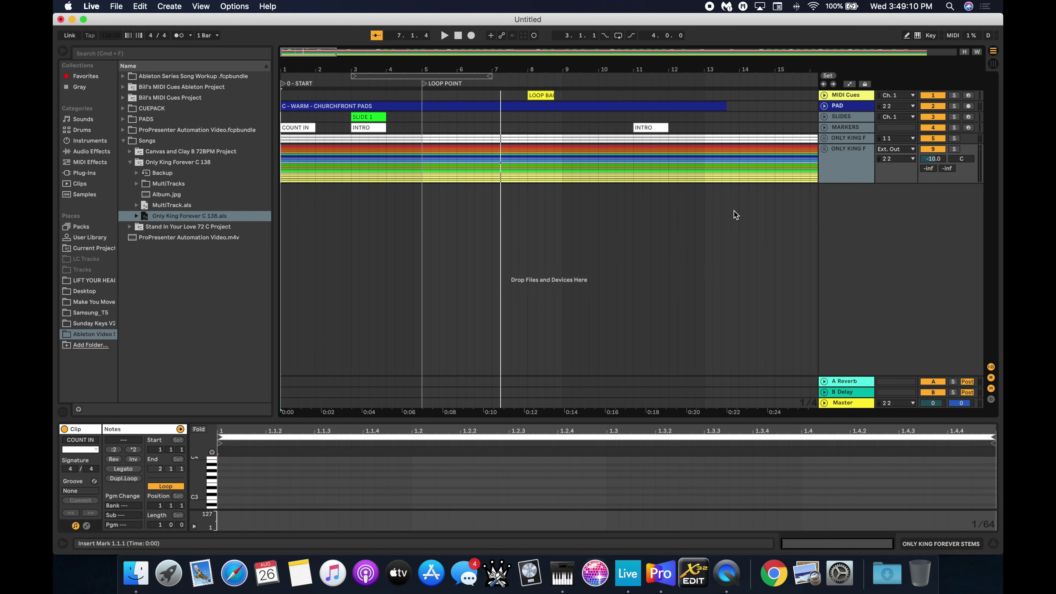
Select all Only King Forever clips on the SLIDES, MARKERS and ONLY KING FOREVER tracks and move them to start at bar 12.
{"action": "scroll", "coordinate": [709, 204], "scroll_direction": "right", "scroll_amount": 10}
{"action": "key", "text": "w"}
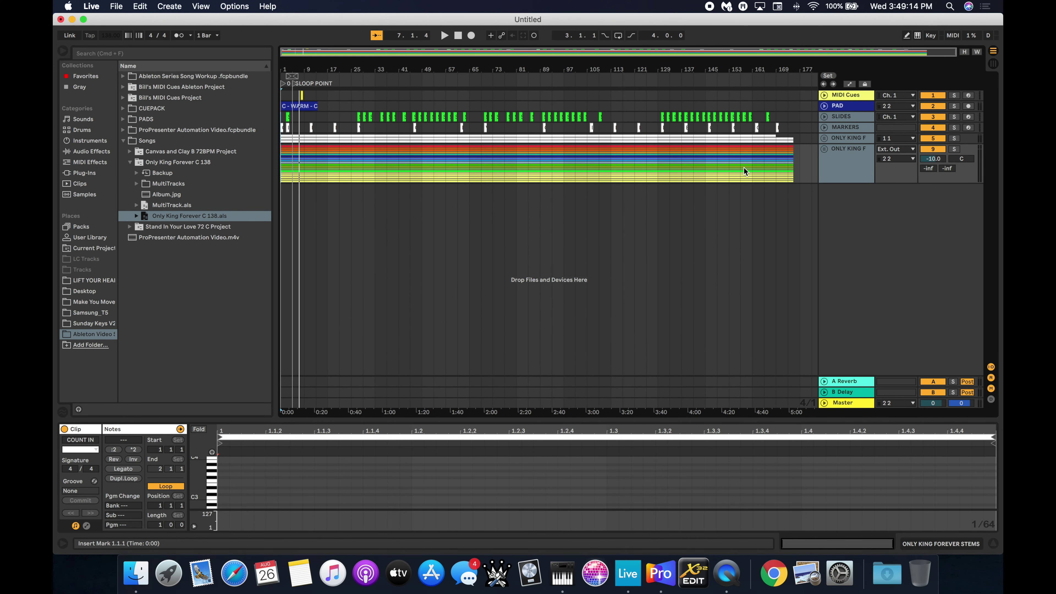
{"action": "left_click_drag", "start_coordinate": [800, 182], "coordinate": [267, 122]}
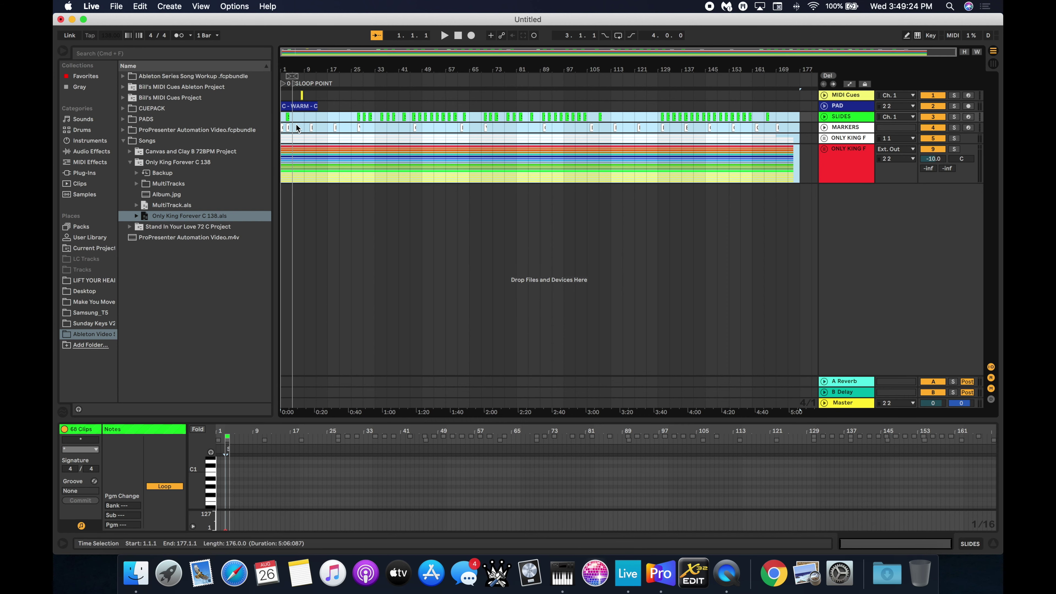
{"action": "scroll", "coordinate": [389, 187], "scroll_direction": "up", "scroll_amount": 10}
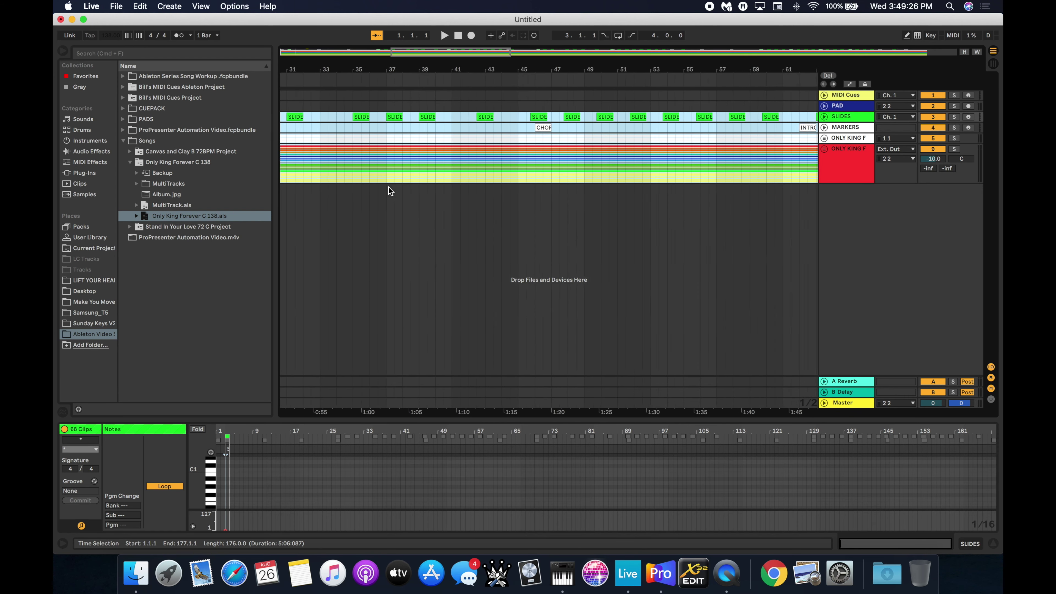
{"action": "scroll", "coordinate": [389, 187], "scroll_direction": "left", "scroll_amount": 15}
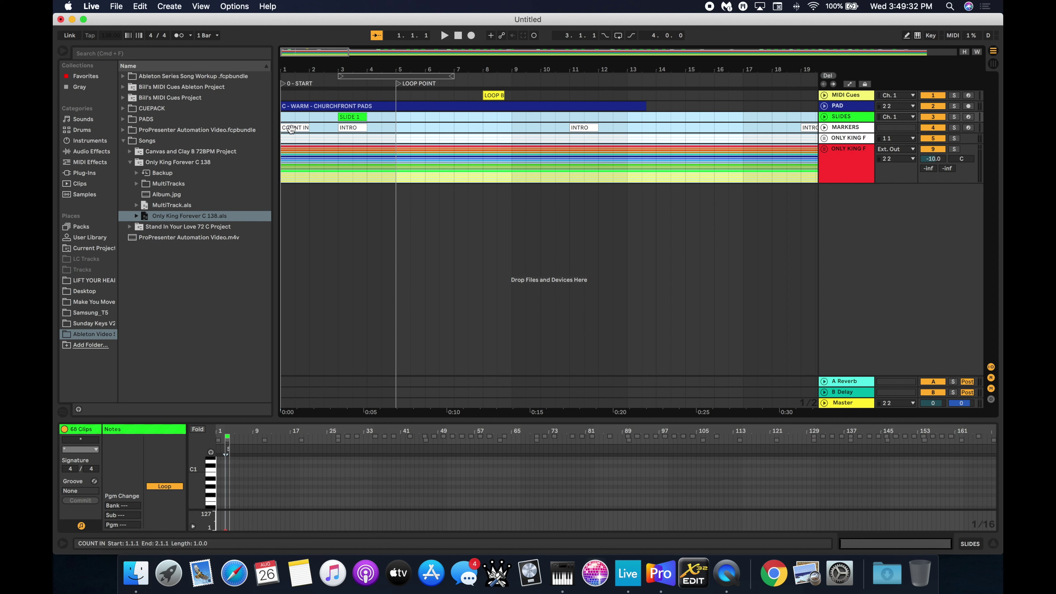
{"action": "left_click_drag", "start_coordinate": [291, 129], "coordinate": [603, 130]}
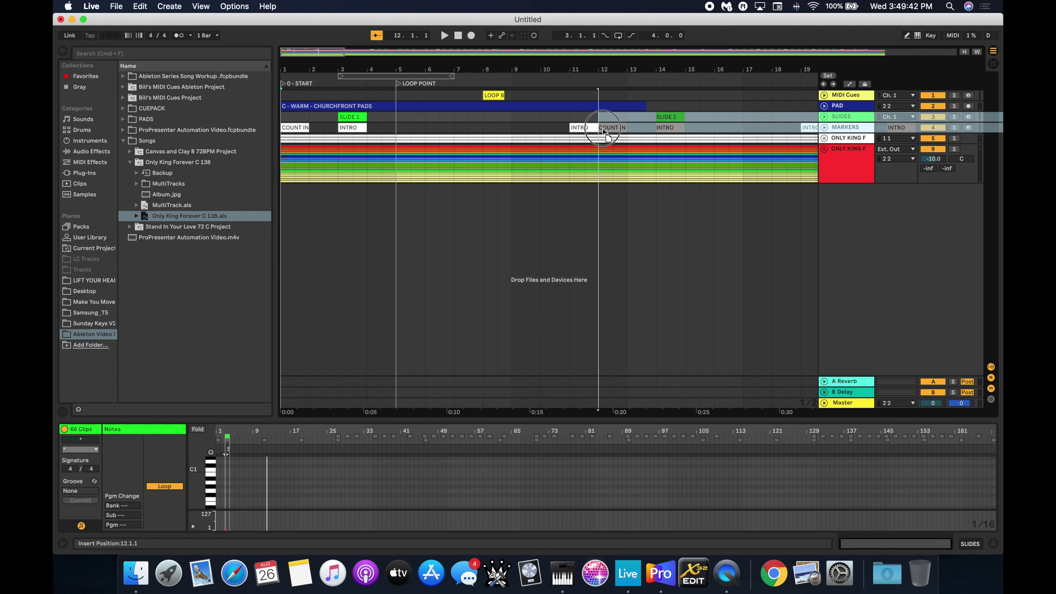
{"action": "left_click_drag", "start_coordinate": [604, 132], "coordinate": [601, 132]}
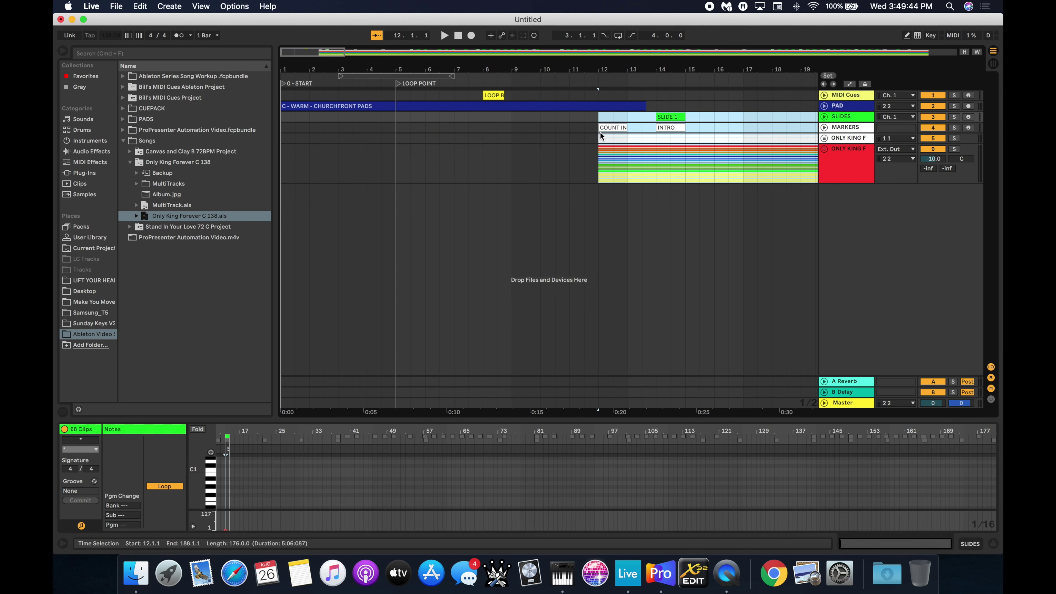
Extend the C - WARM pad clip on the PAD track to end at bar 14, where the song's intro starts.
{"action": "left_click_drag", "start_coordinate": [647, 105], "coordinate": [653, 106]}
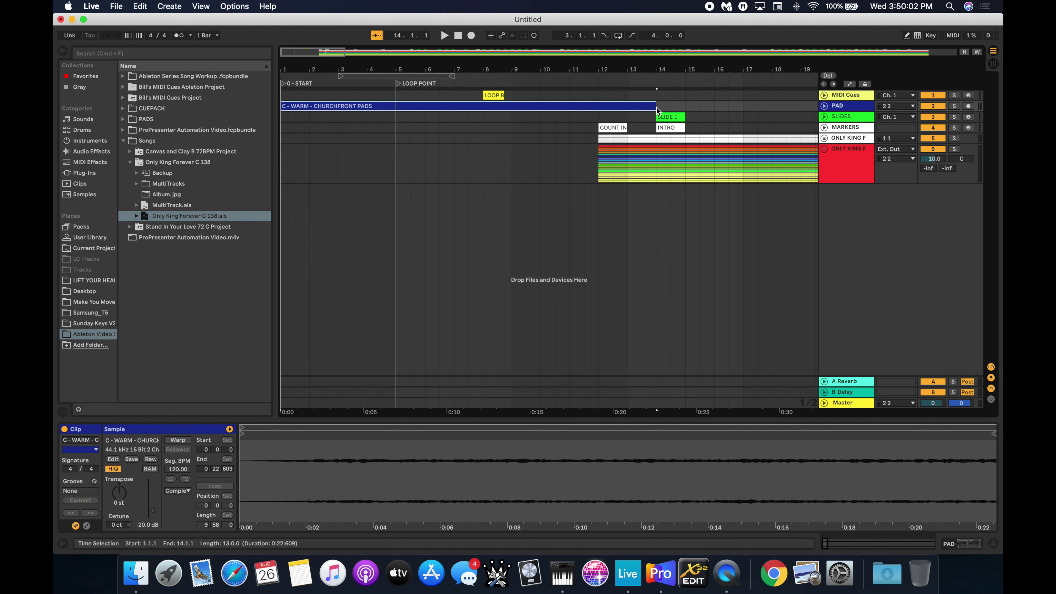
{"action": "mouse_move", "coordinate": [655, 106]}
{"action": "left_mouse_down"}
{"action": "mouse_move", "coordinate": [682, 107]}
{"action": "mouse_move", "coordinate": [656, 106]}
{"action": "left_mouse_up"}
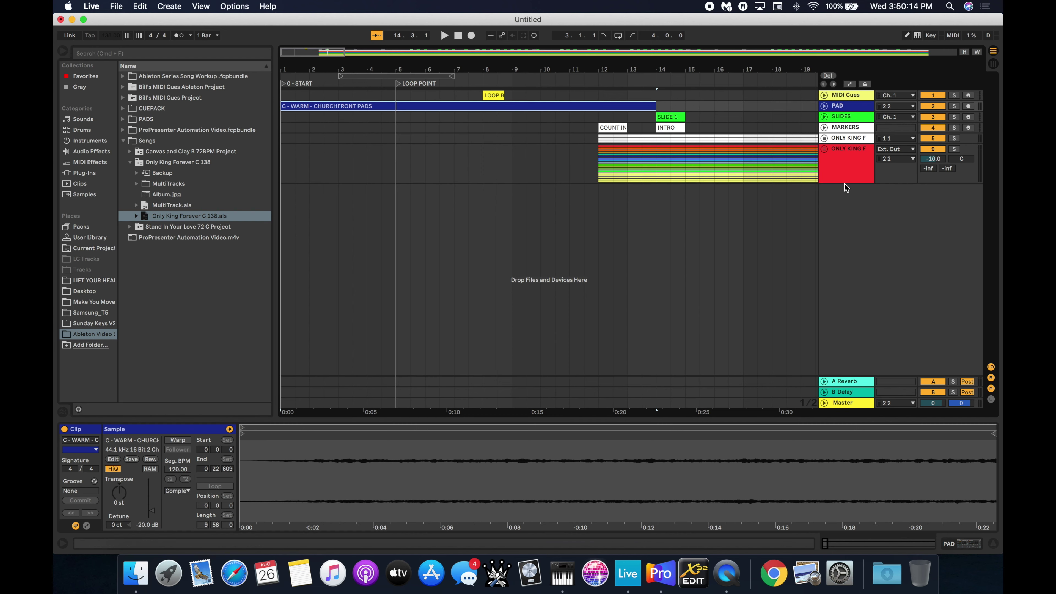
Add a locator named 1 - ONLY KING at bar 12, where the song's count-in begins.
{"action": "right_click", "coordinate": [598, 82]}
{"action": "left_click", "coordinate": [620, 112]}
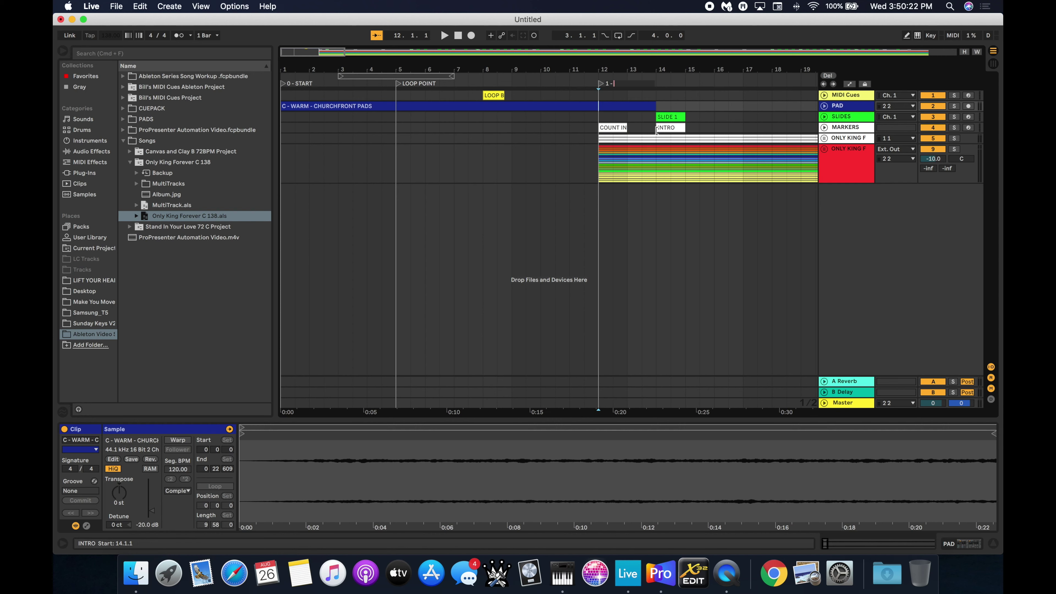
{"action": "key", "text": "Return"}
Place the CLICK TOGGLE cue from Bill's MIDI Cues.als on the MIDI Cues track at bar 12.
{"action": "left_click", "coordinate": [124, 141]}
{"action": "left_click", "coordinate": [125, 98]}
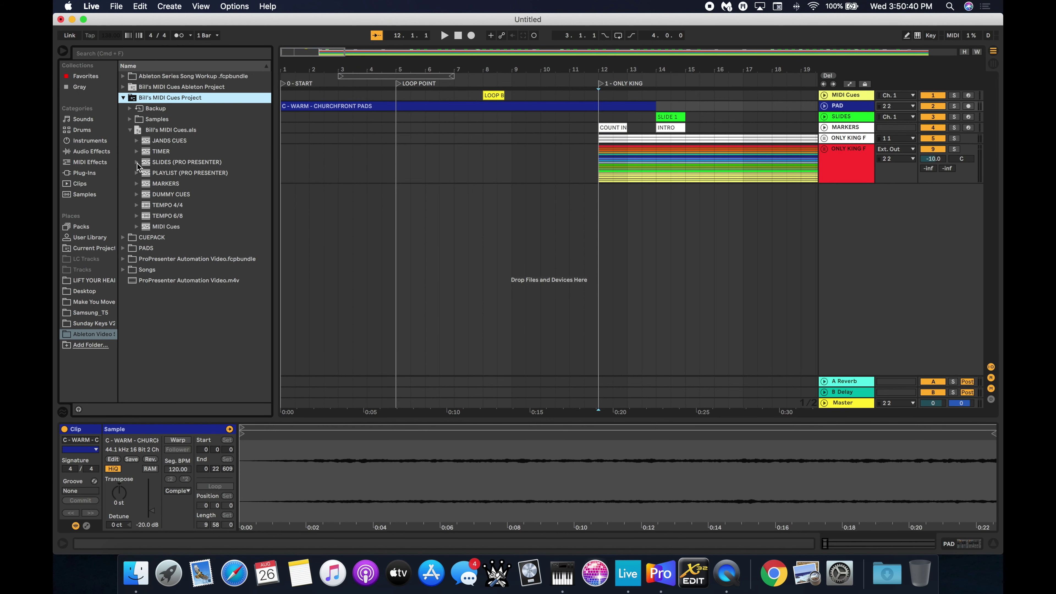
{"action": "left_click", "coordinate": [137, 227]}
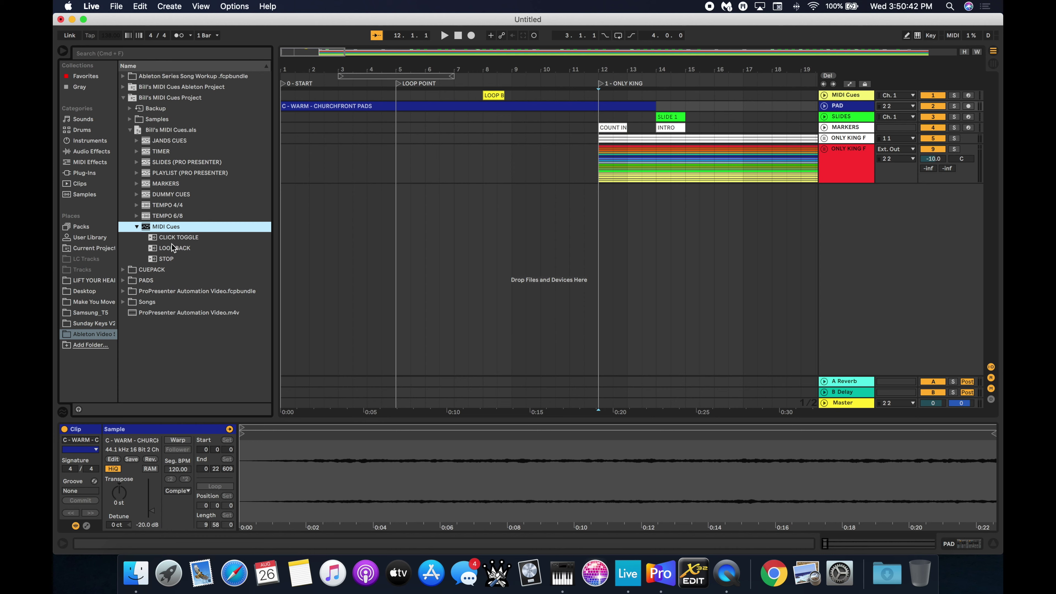
{"action": "left_click_drag", "start_coordinate": [168, 242], "coordinate": [601, 97]}
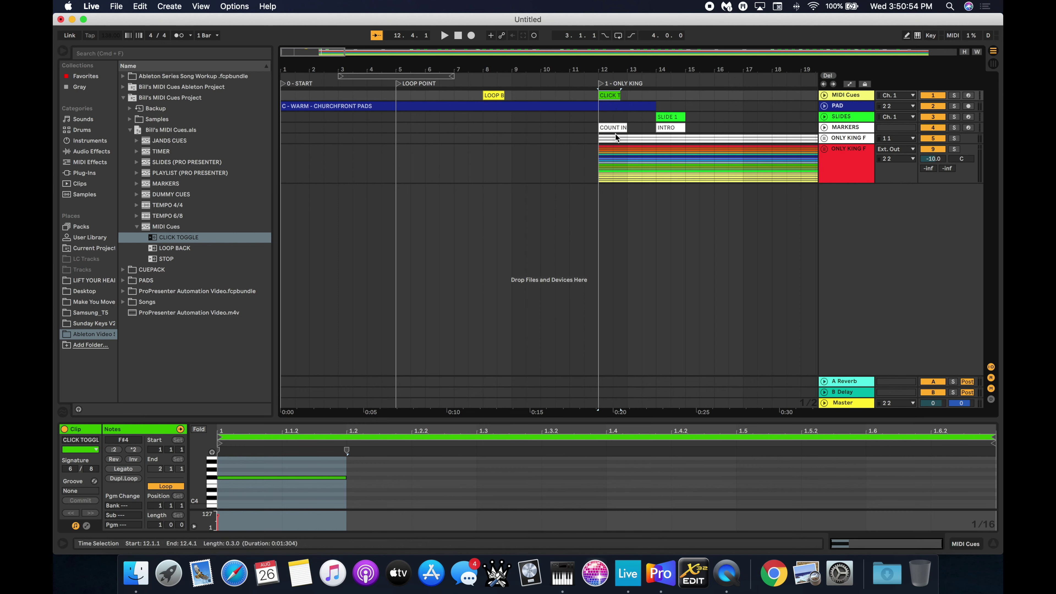
Play the arrangement from the 0 - START locator.
{"action": "left_click", "coordinate": [282, 85]}
{"action": "key", "text": "space"}
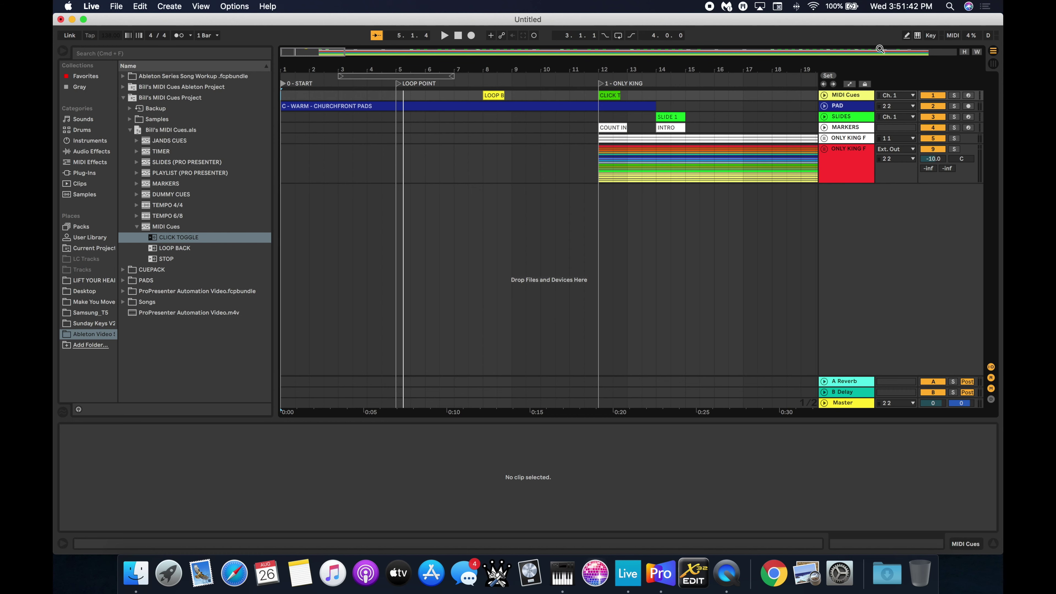
Map computer key 1 to the 1 - ONLY KING locator and leave key mapping mode.
{"action": "left_click", "coordinate": [931, 35]}
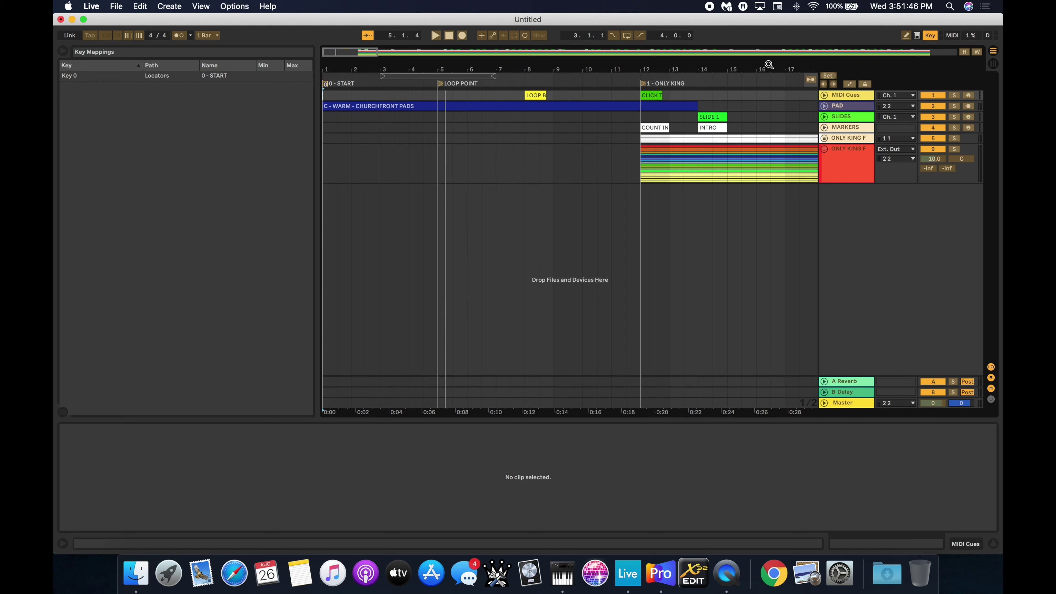
{"action": "left_click", "coordinate": [643, 85]}
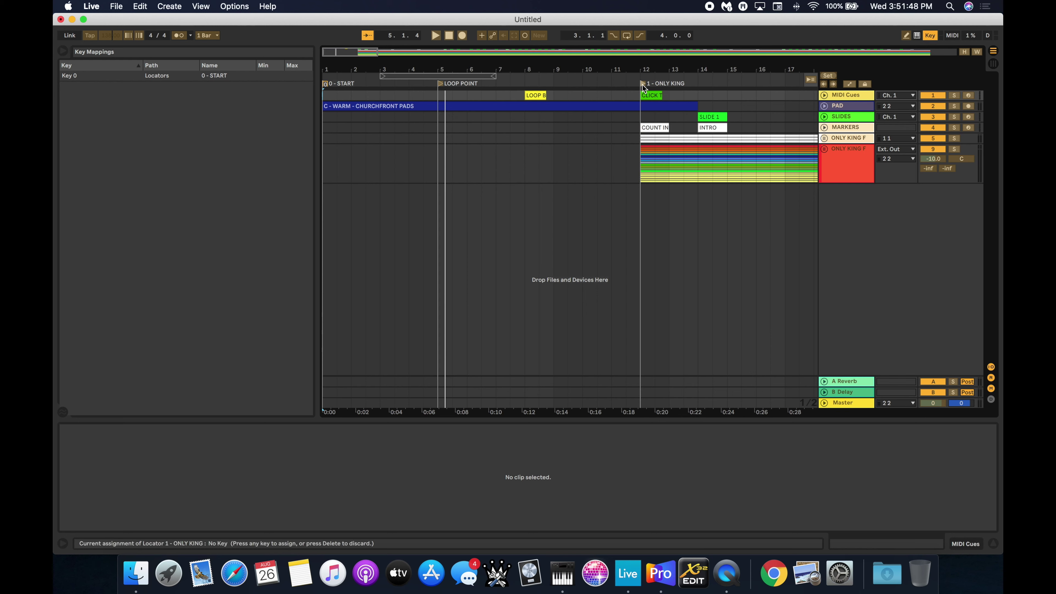
{"action": "key", "text": "1"}
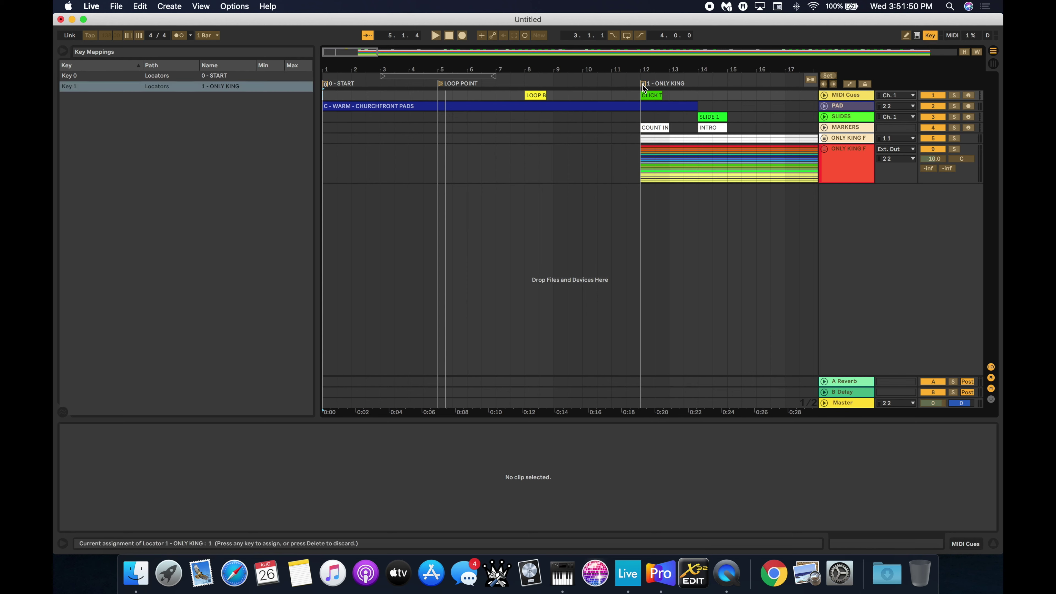
{"action": "left_click", "coordinate": [931, 33]}
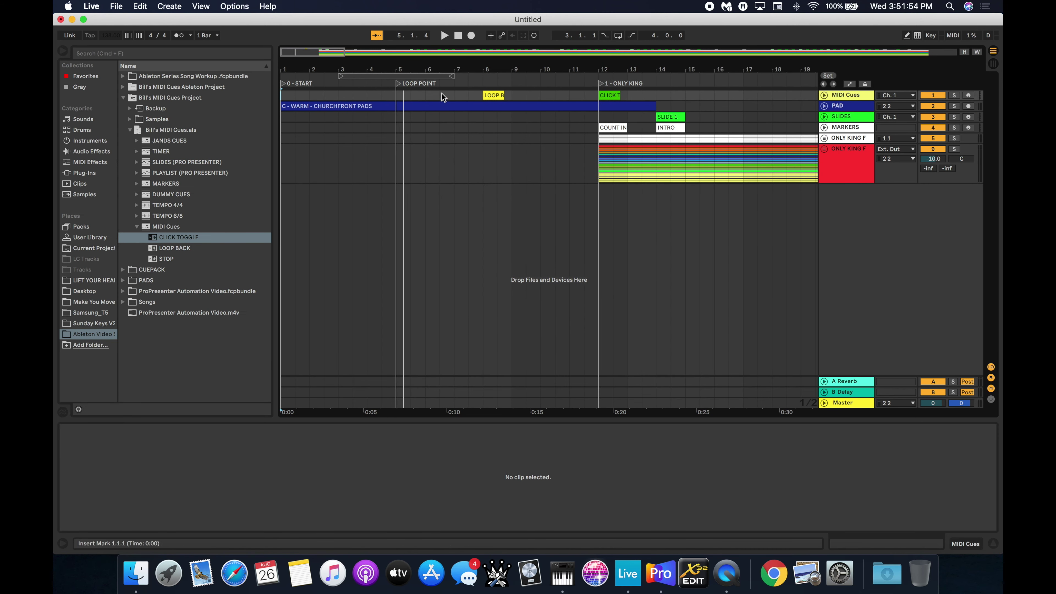
Play the arrangement through the pad loop and on into Only King Forever, then stop it at bar 23.
{"action": "left_click", "coordinate": [377, 80]}
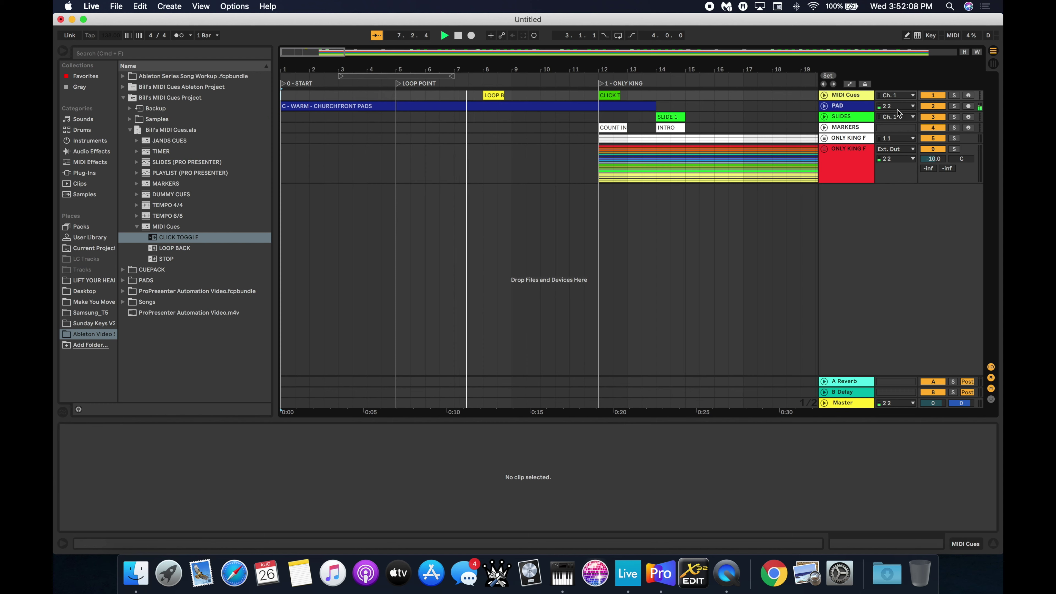
{"action": "left_click", "coordinate": [834, 84]}
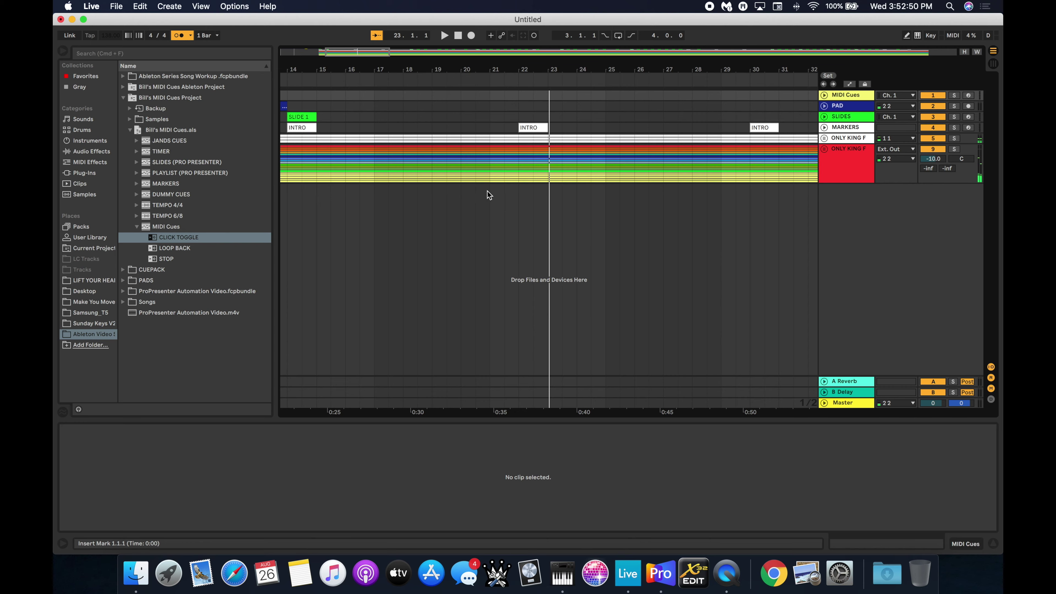
Mark bar 12 on the SLIDES track, then switch to ProPresenter and select Only King Forever in the How To playlist.
{"action": "scroll", "coordinate": [488, 191], "scroll_direction": "left", "scroll_amount": 10}
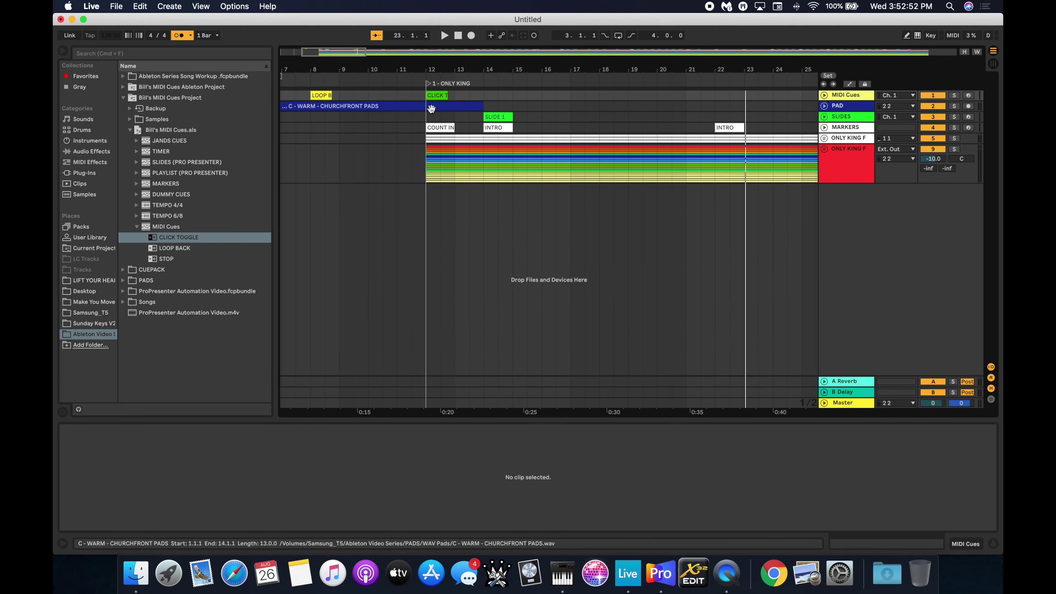
{"action": "left_click", "coordinate": [428, 119]}
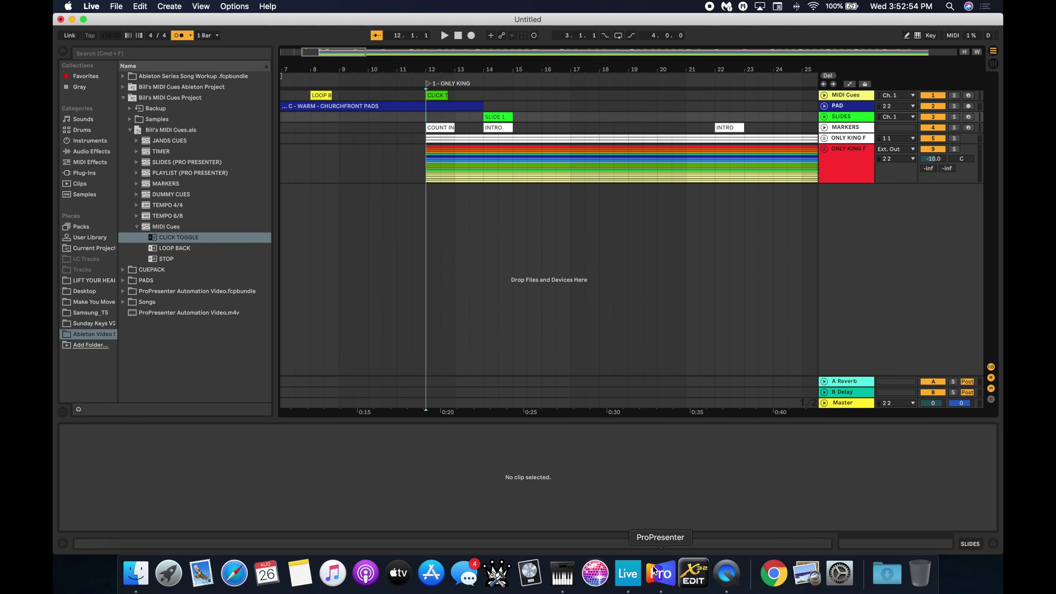
{"action": "left_click", "coordinate": [661, 572]}
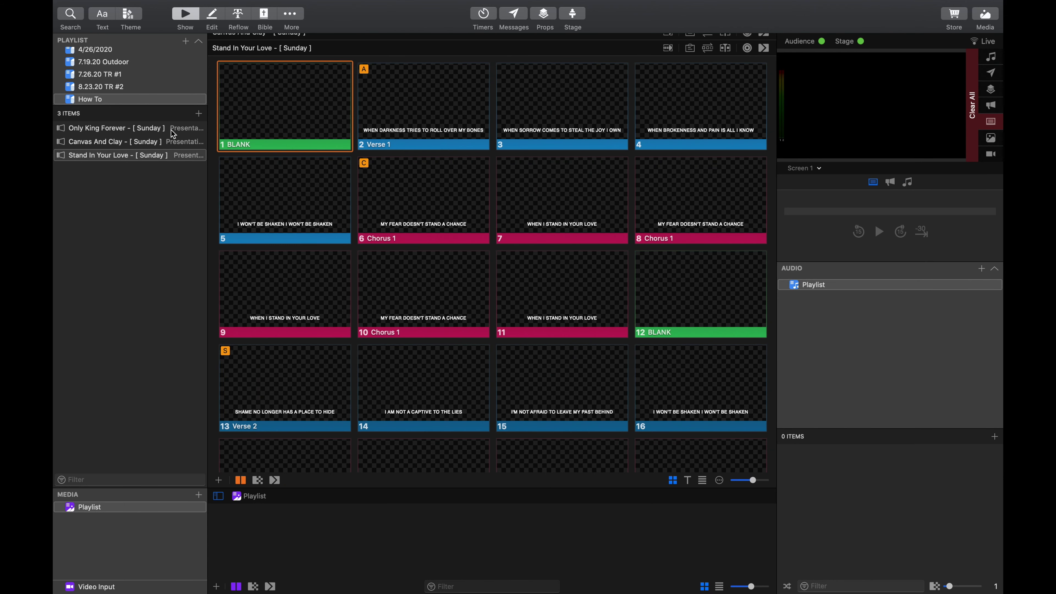
{"action": "left_click", "coordinate": [102, 129]}
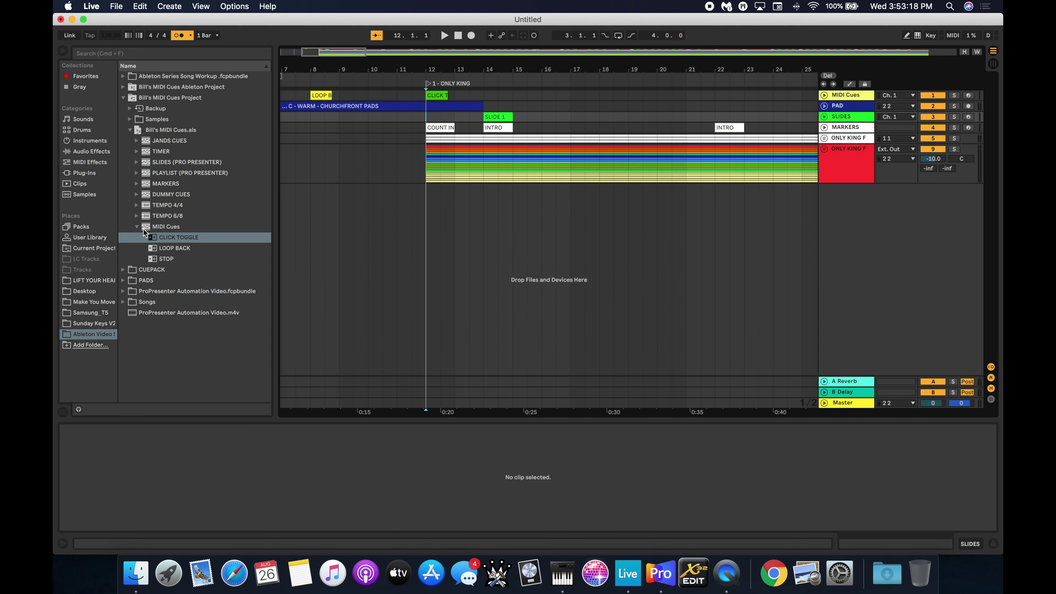
Place the ITEM 1 cue from the PLAYLIST (PRO PRESENTER) cues on the SLIDES track at bar 12.
{"action": "left_click", "coordinate": [136, 226]}
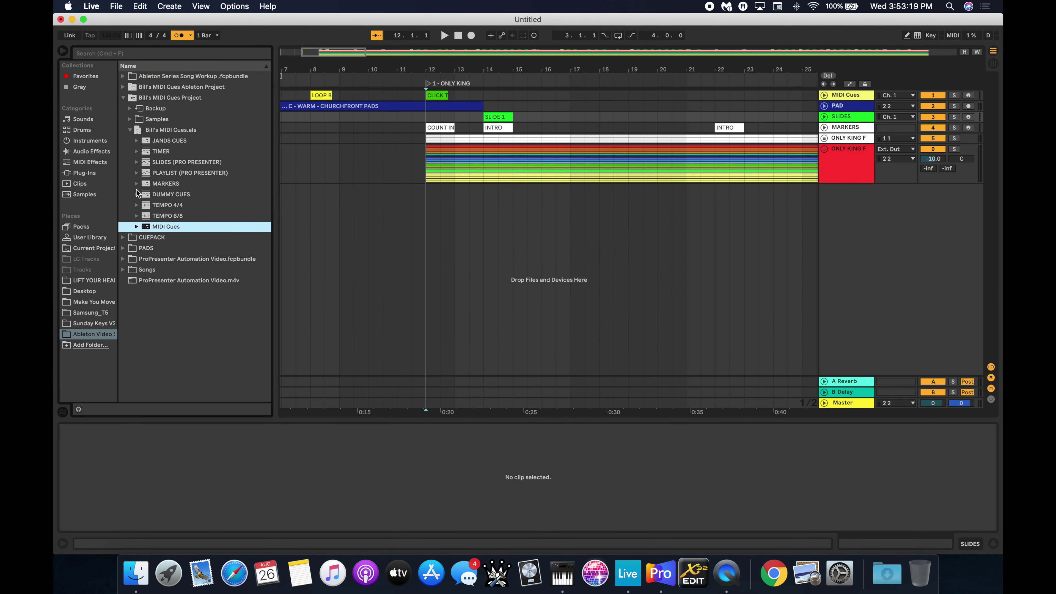
{"action": "left_click", "coordinate": [136, 173]}
{"action": "left_click_drag", "start_coordinate": [170, 183], "coordinate": [428, 112]}
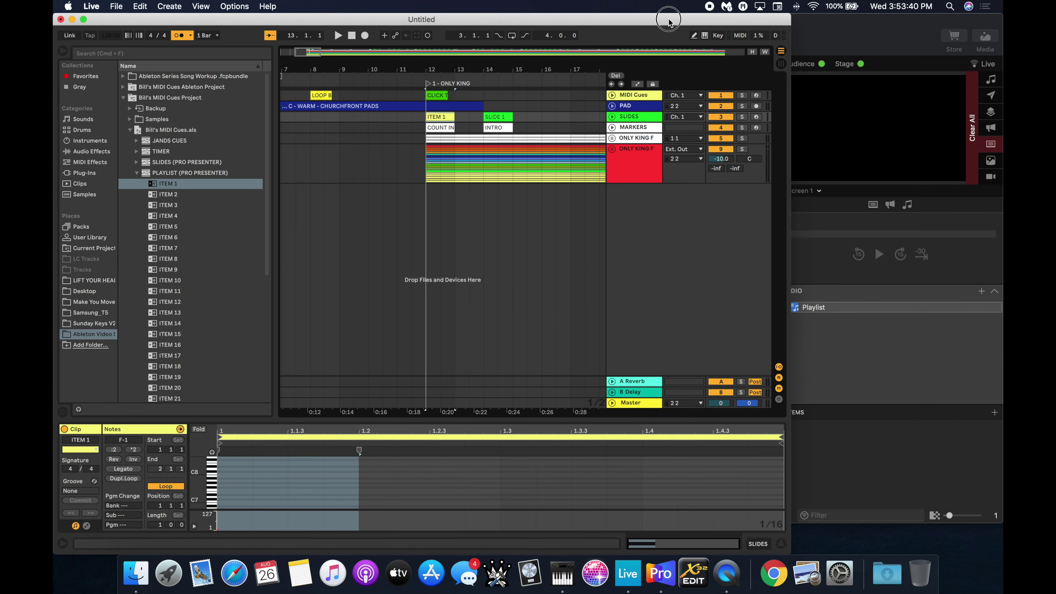
Play the arrangement from just before the LOOP BACK cue into Only King Forever, then switch to ProPresenter to check the triggered presentation.
{"action": "left_click", "coordinate": [844, 28]}
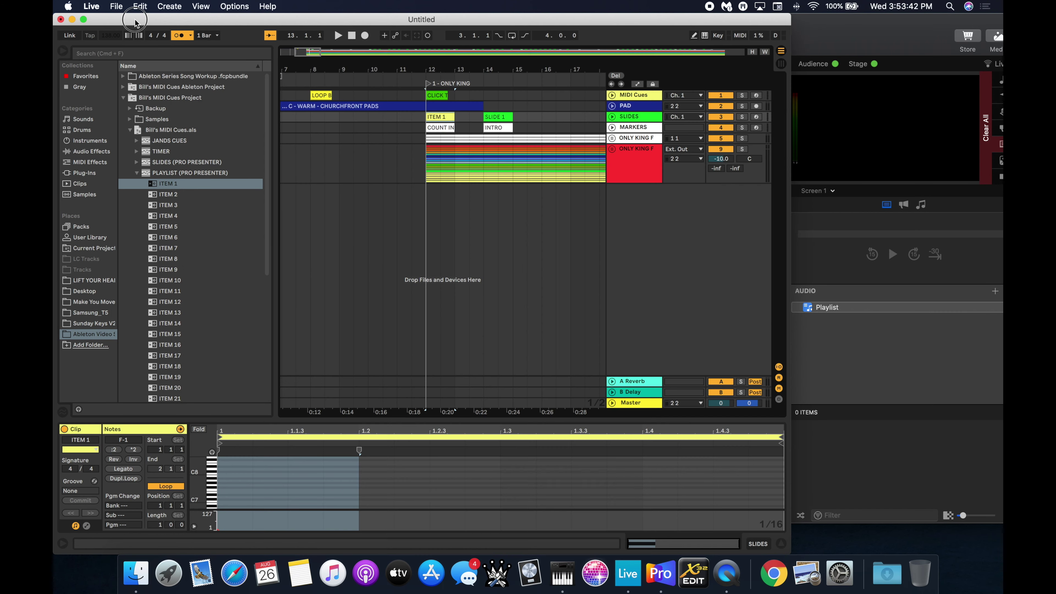
{"action": "left_click", "coordinate": [132, 25]}
{"action": "left_click", "coordinate": [442, 178]}
{"action": "scroll", "coordinate": [442, 179], "scroll_direction": "left", "scroll_amount": 2}
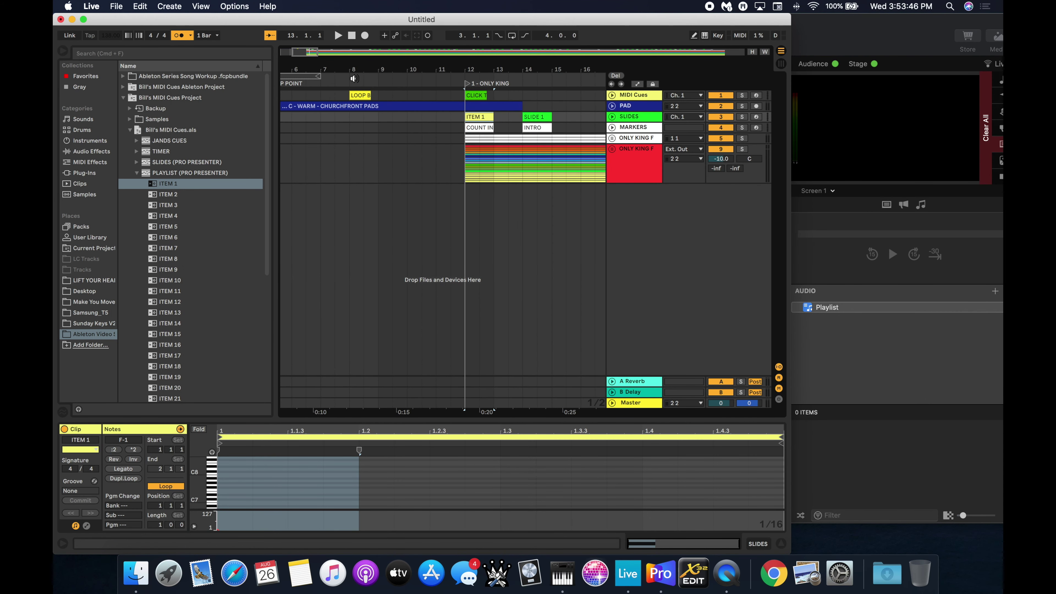
{"action": "left_click", "coordinate": [344, 80]}
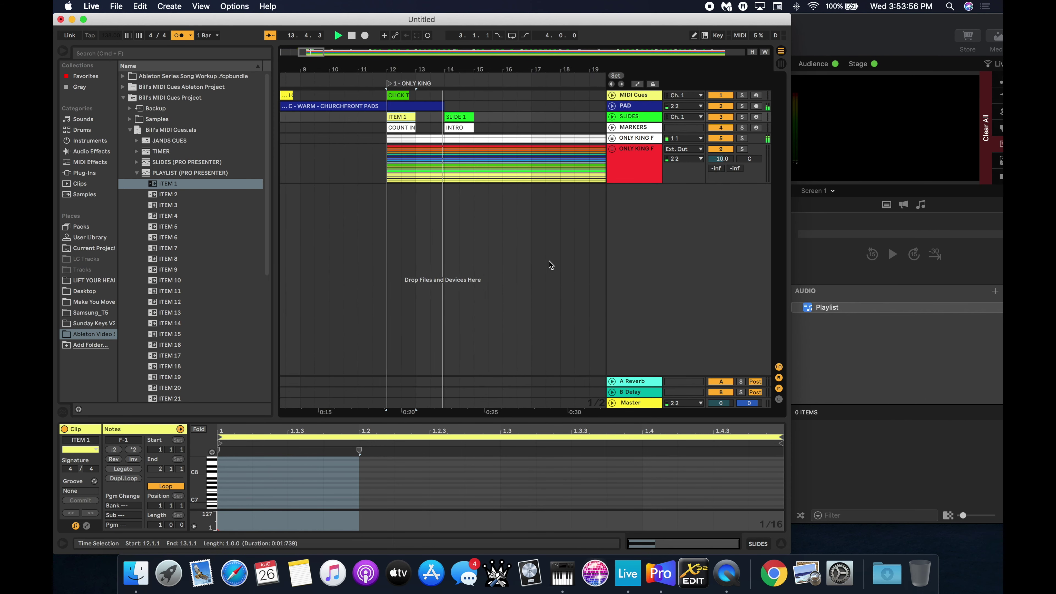
{"action": "key", "text": "super+Tab"}
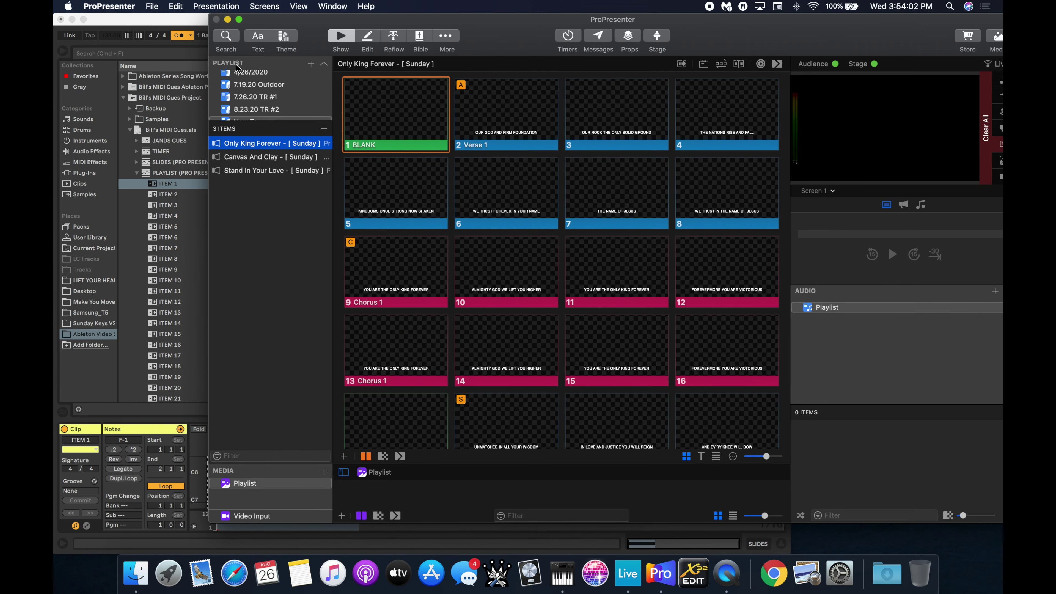
Play from just before the verse's SLIDE 2 cue, check the slide changes in ProPresenter, stop playback and enlarge the Live window.
{"action": "left_click", "coordinate": [150, 22]}
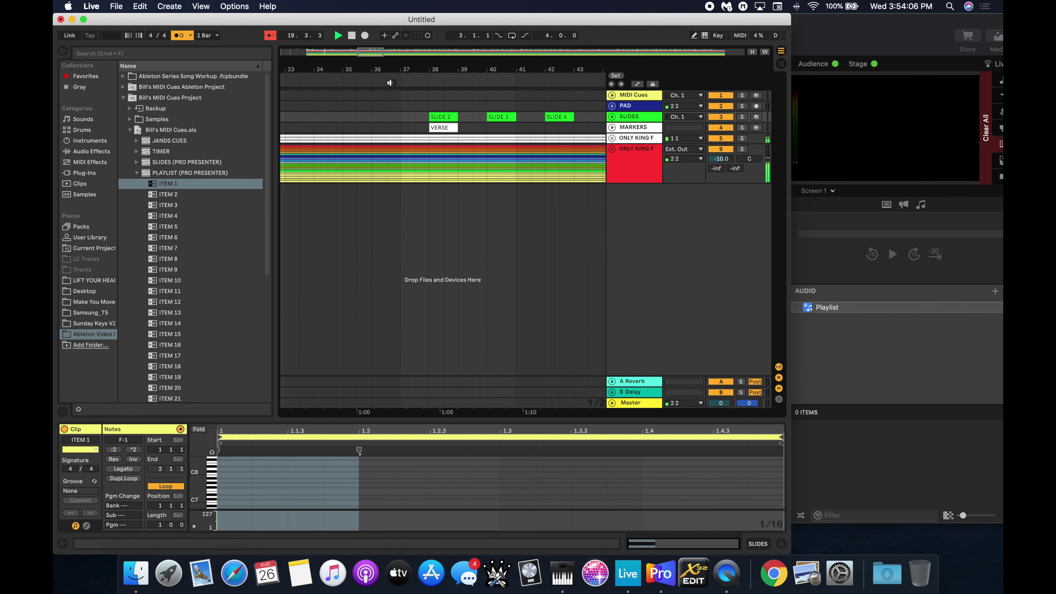
{"action": "left_click", "coordinate": [846, 26]}
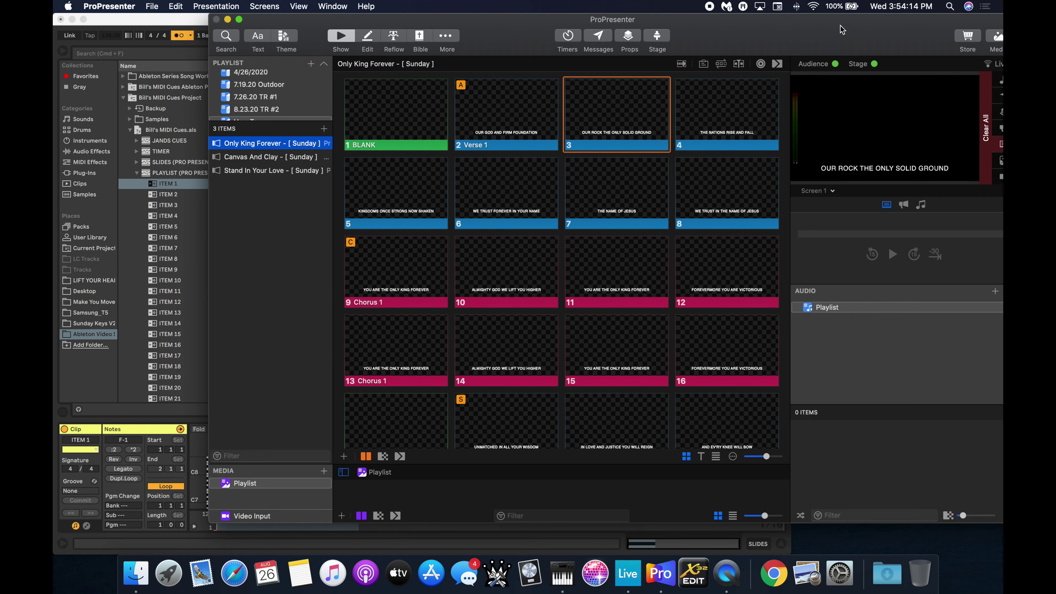
{"action": "left_click", "coordinate": [154, 23]}
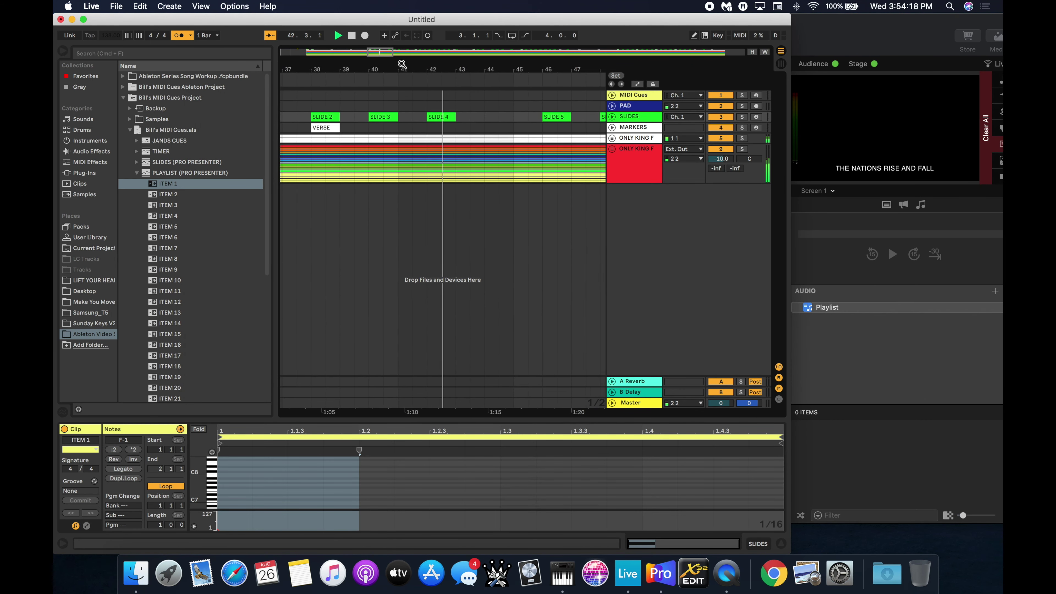
{"action": "left_click", "coordinate": [356, 36]}
{"action": "left_click", "coordinate": [940, 33]}
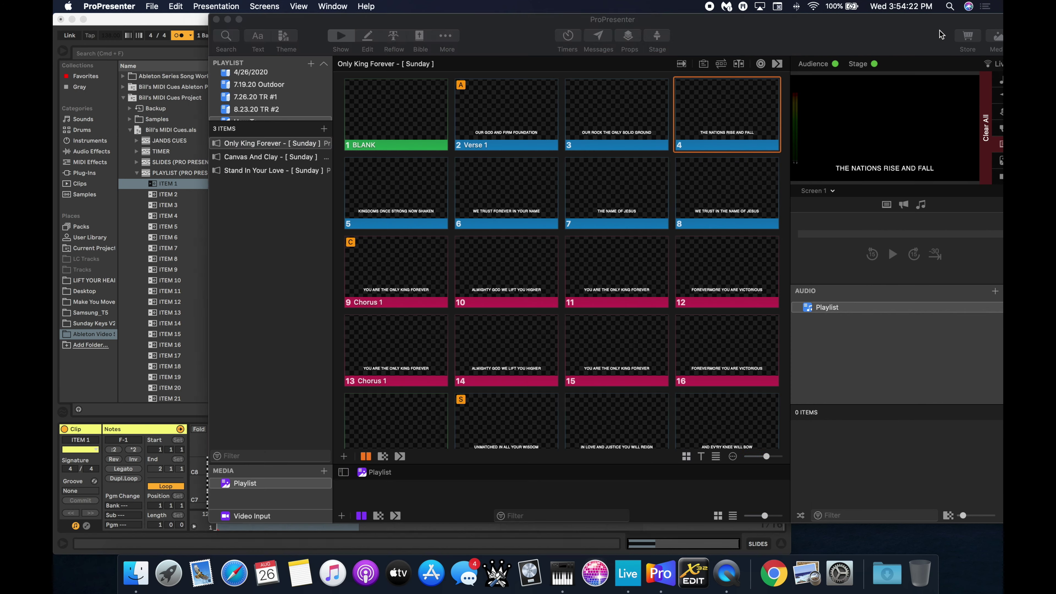
{"action": "left_click", "coordinate": [185, 20]}
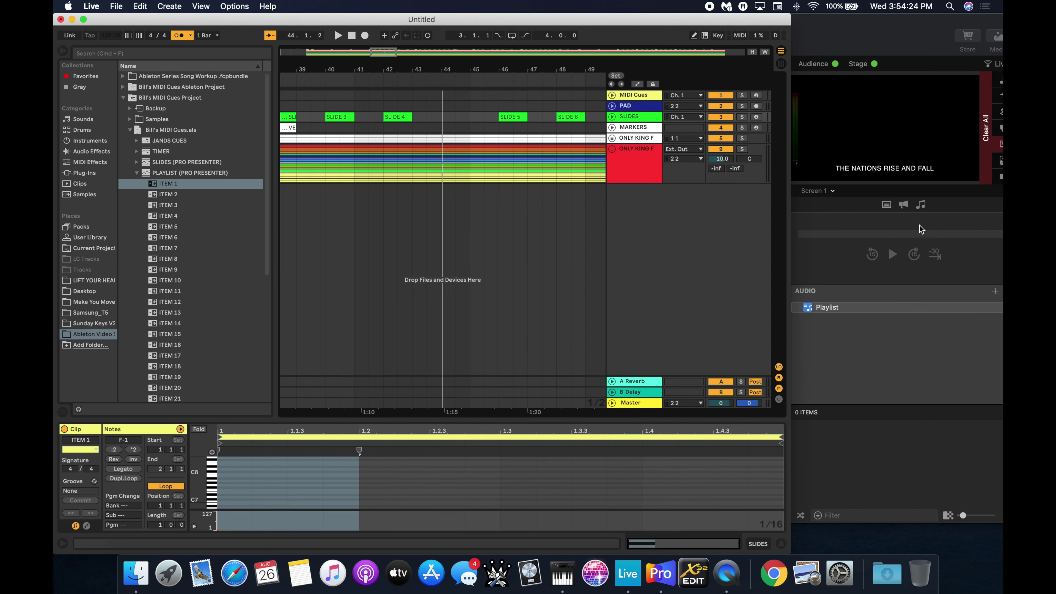
{"action": "double_click", "coordinate": [463, 18]}
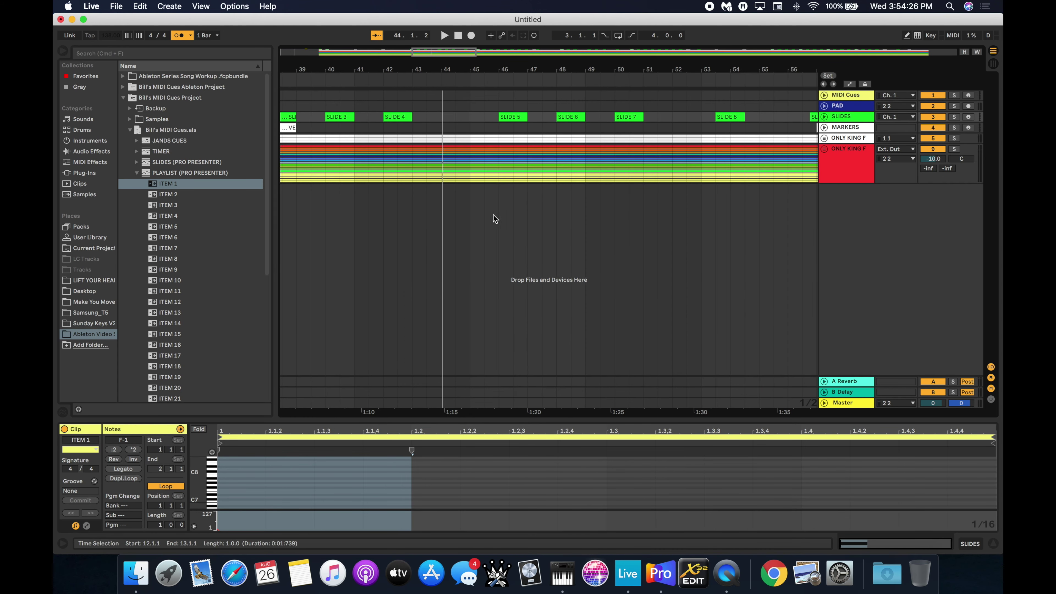
Unfold the ONLY KING FOREVER click and cues group, examine where its TEMPO clip ends relative to the END marker, and fold the group again.
{"action": "scroll", "coordinate": [523, 223], "scroll_direction": "left", "scroll_amount": 10}
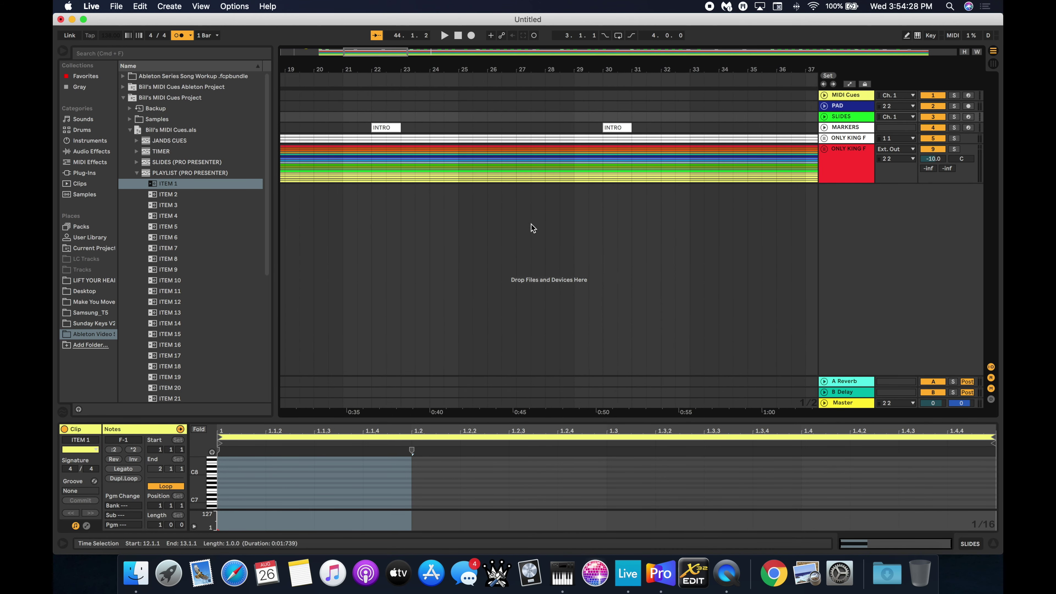
{"action": "key", "text": "w"}
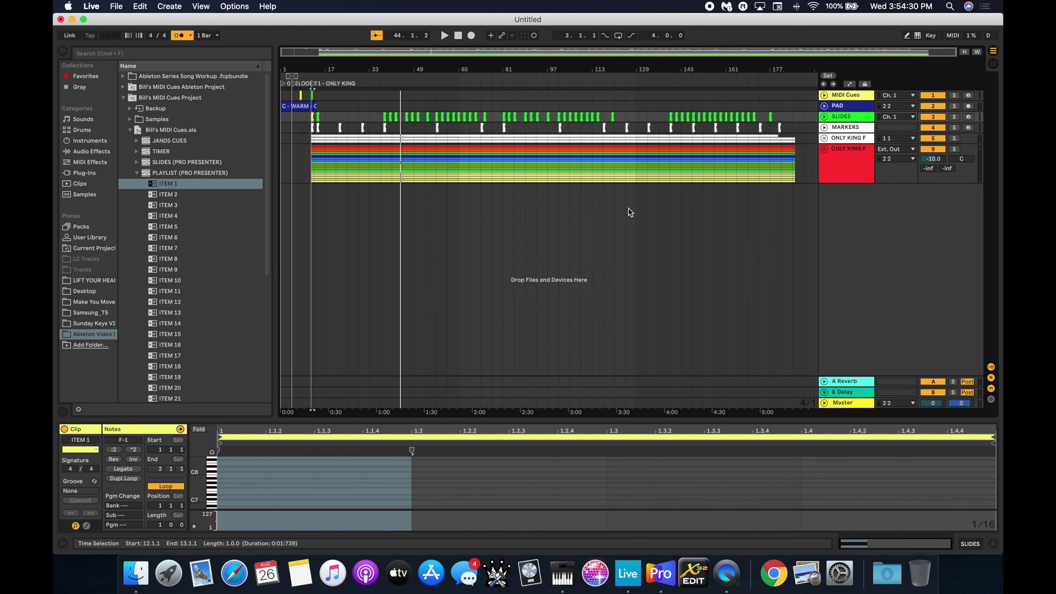
{"action": "left_click", "coordinate": [824, 138]}
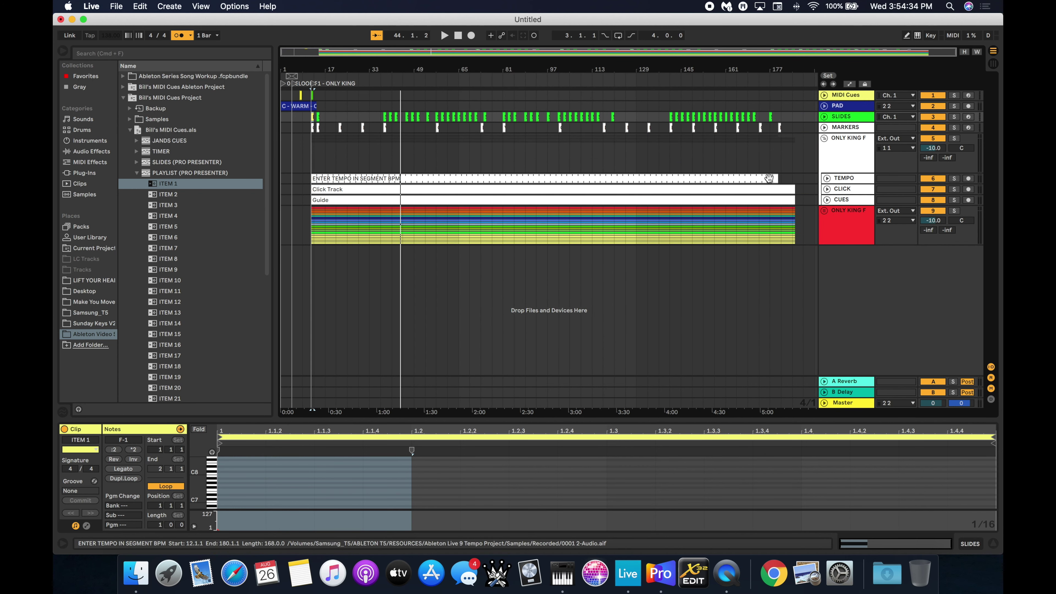
{"action": "left_click", "coordinate": [769, 178]}
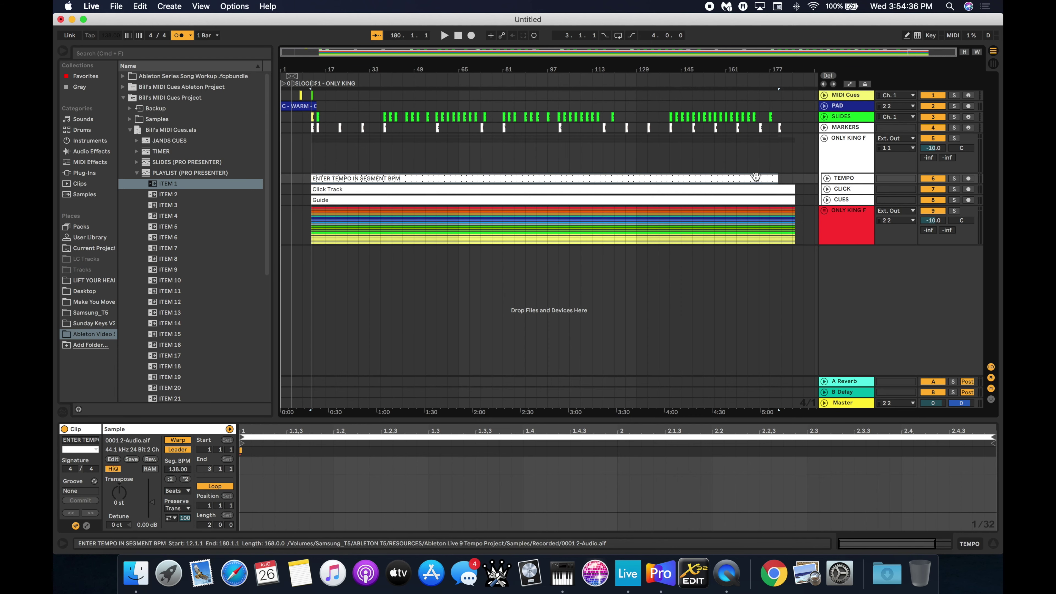
{"action": "key", "text": "plus"}
{"action": "key", "text": "plus"}
{"action": "key", "text": "plus"}
{"action": "key", "text": "plus"}
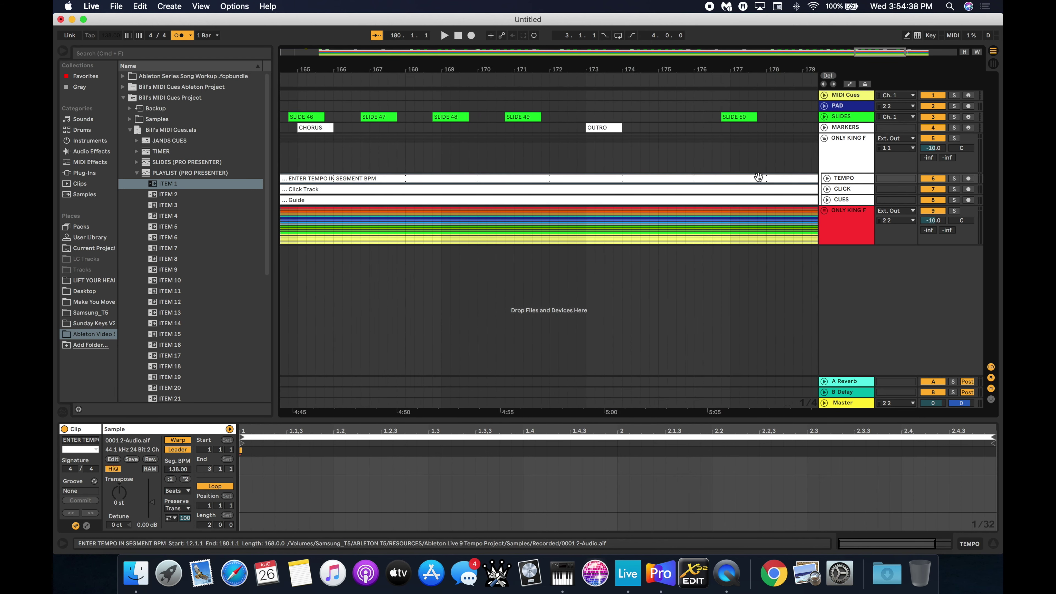
{"action": "scroll", "coordinate": [759, 177], "scroll_direction": "right", "scroll_amount": 3}
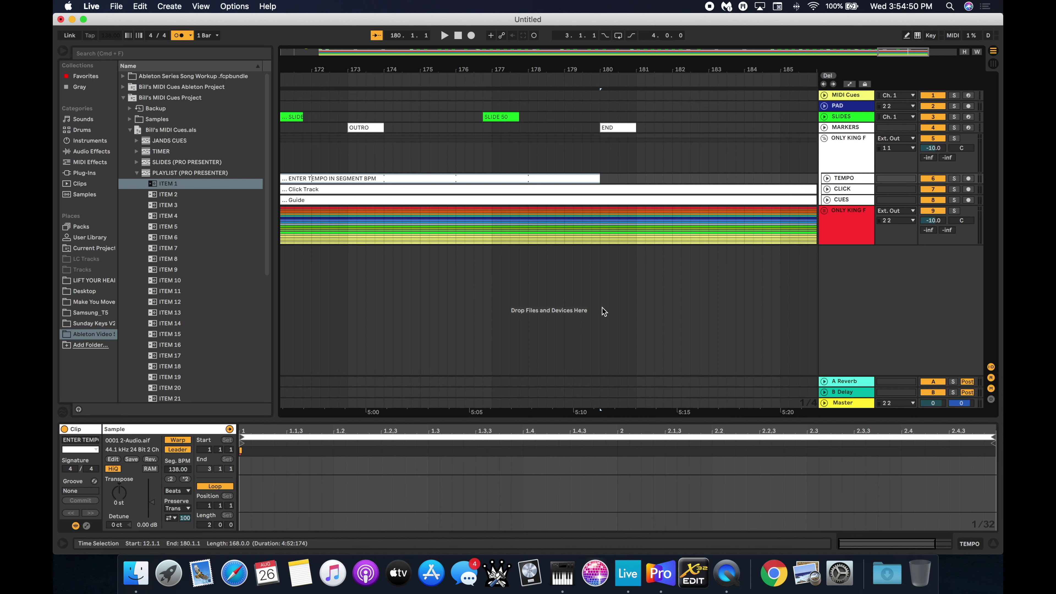
{"action": "left_click", "coordinate": [823, 138]}
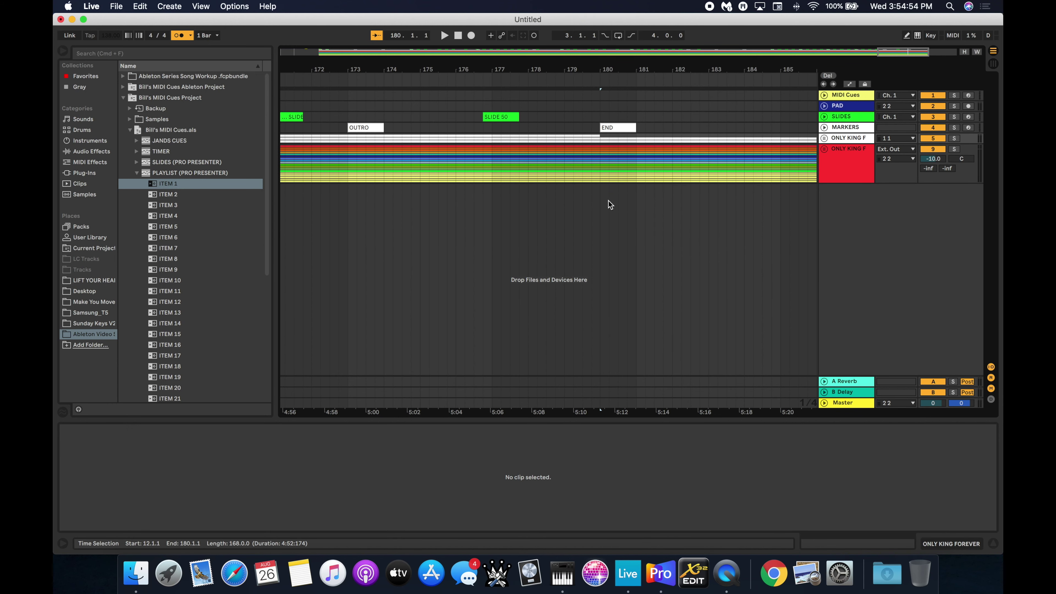
Place the CLICK TOGGLE cue from the MIDI Cues in Bill's MIDI Cues.als on the MIDI Cues track at bar 180, where END is marked.
{"action": "scroll", "coordinate": [629, 196], "scroll_direction": "left", "scroll_amount": 2}
{"action": "scroll", "coordinate": [632, 196], "scroll_direction": "down", "scroll_amount": 10}
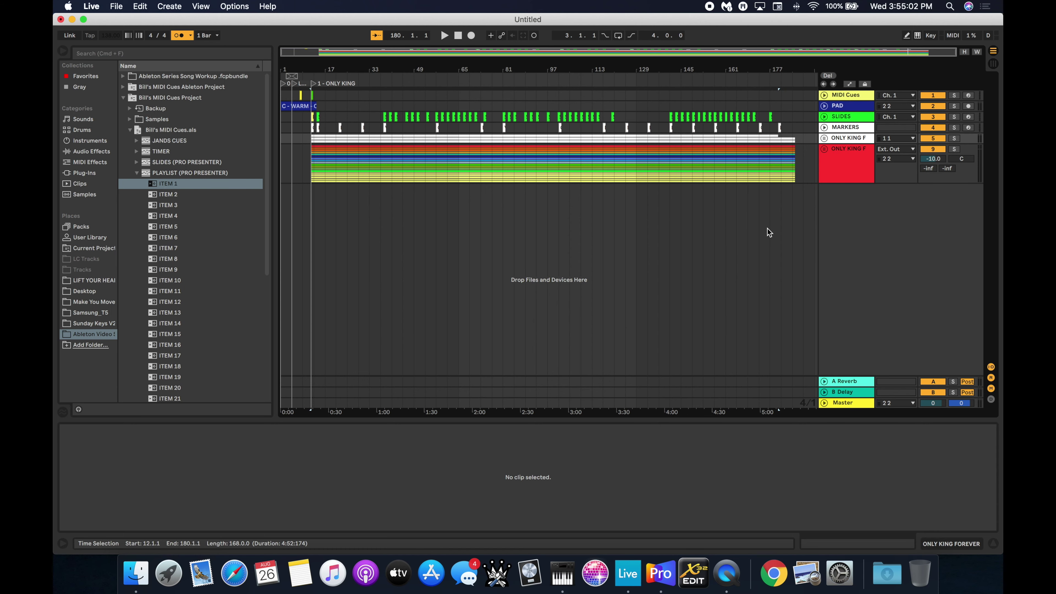
{"action": "scroll", "coordinate": [766, 229], "scroll_direction": "up", "scroll_amount": 10}
{"action": "scroll", "coordinate": [767, 228], "scroll_direction": "left", "scroll_amount": 10}
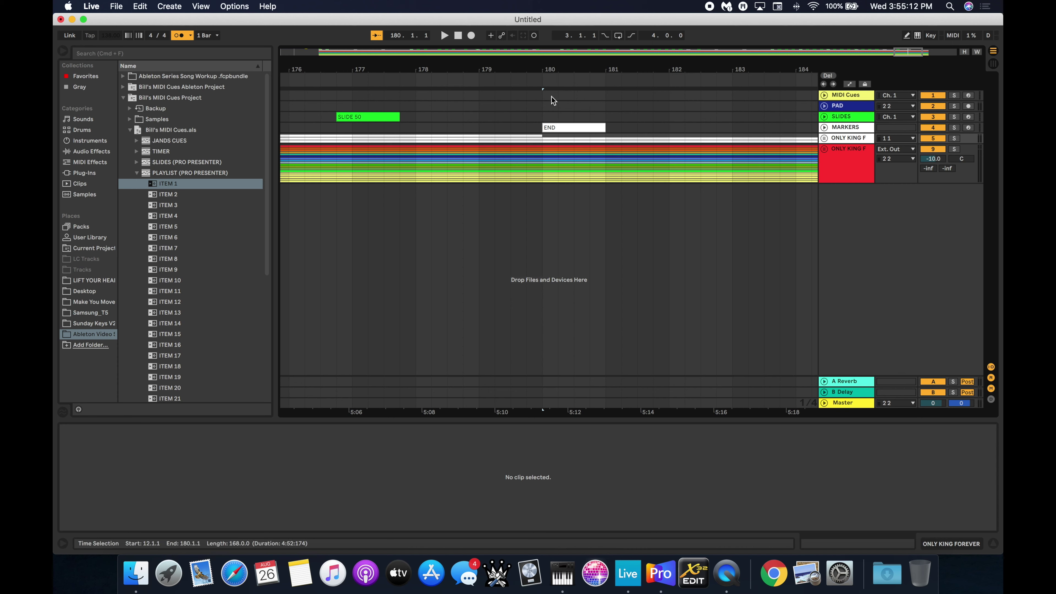
{"action": "left_click", "coordinate": [577, 95]}
{"action": "left_click", "coordinate": [130, 129]}
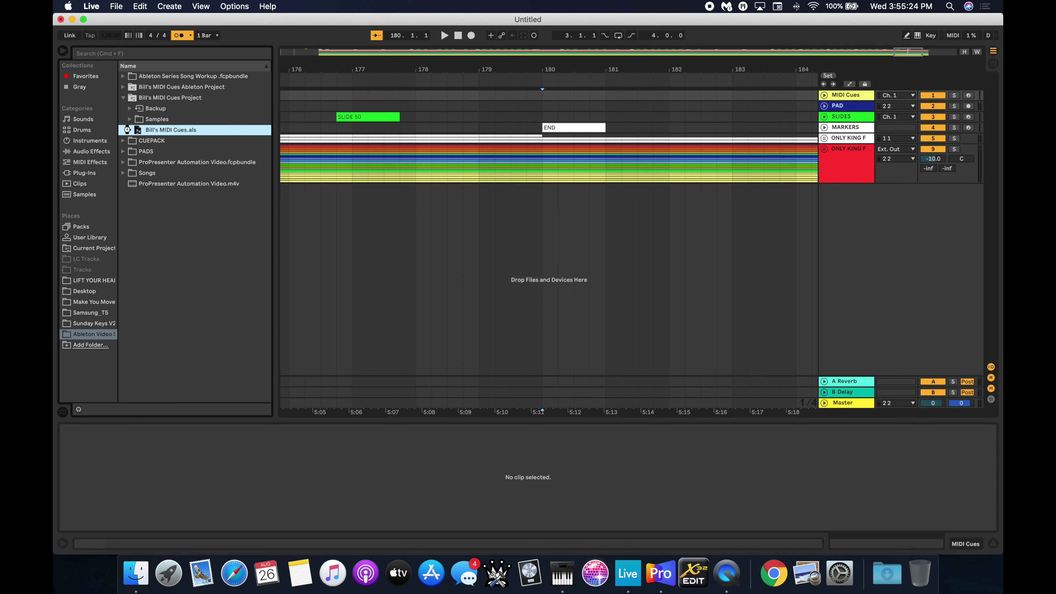
{"action": "left_click", "coordinate": [128, 129]}
{"action": "left_click", "coordinate": [137, 173]}
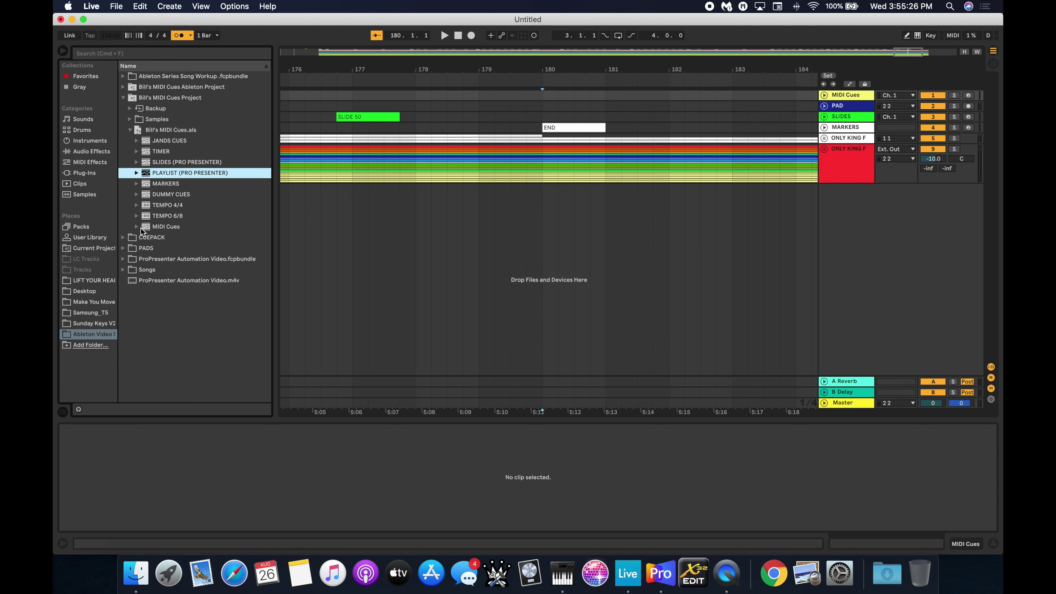
{"action": "left_click", "coordinate": [136, 227]}
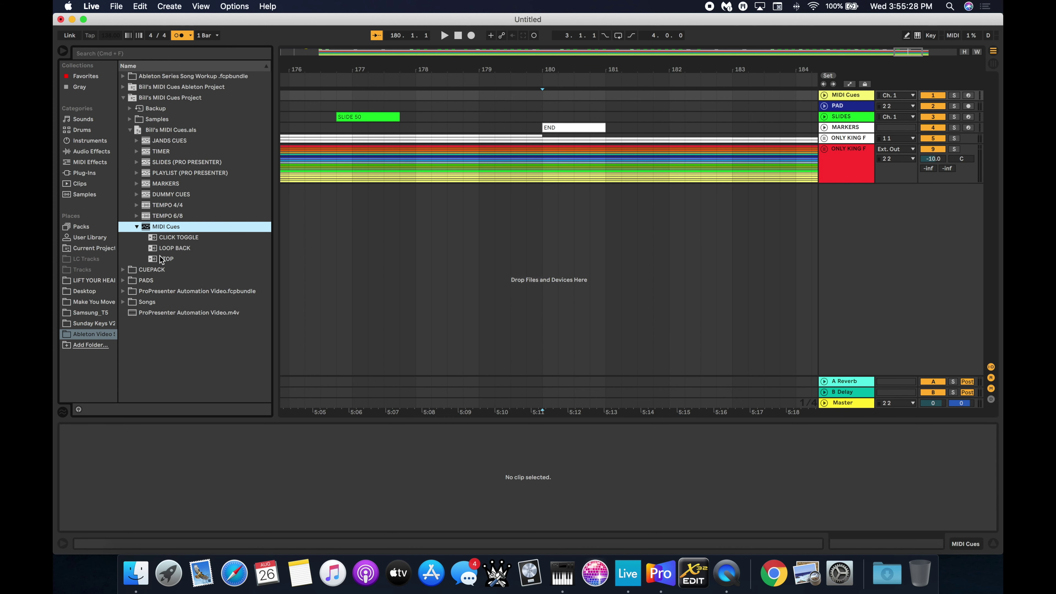
{"action": "left_click_drag", "start_coordinate": [171, 240], "coordinate": [550, 96]}
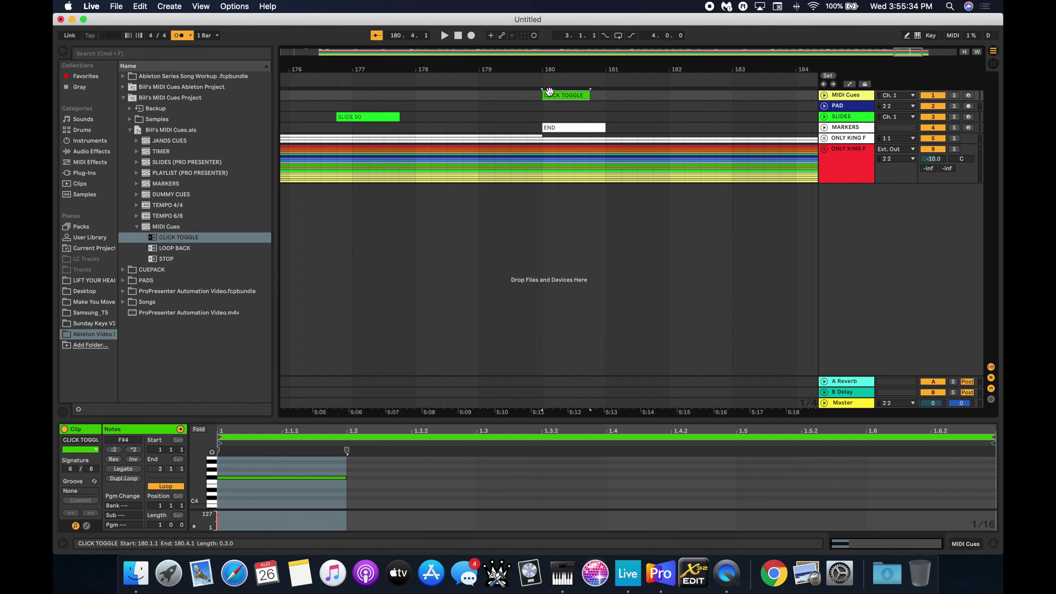
Play across the CLICK TOGGLE cue, stop playback, and add a locator at bar 183 named 2 - CANVAS AND CLAY.
{"action": "left_click", "coordinate": [491, 80]}
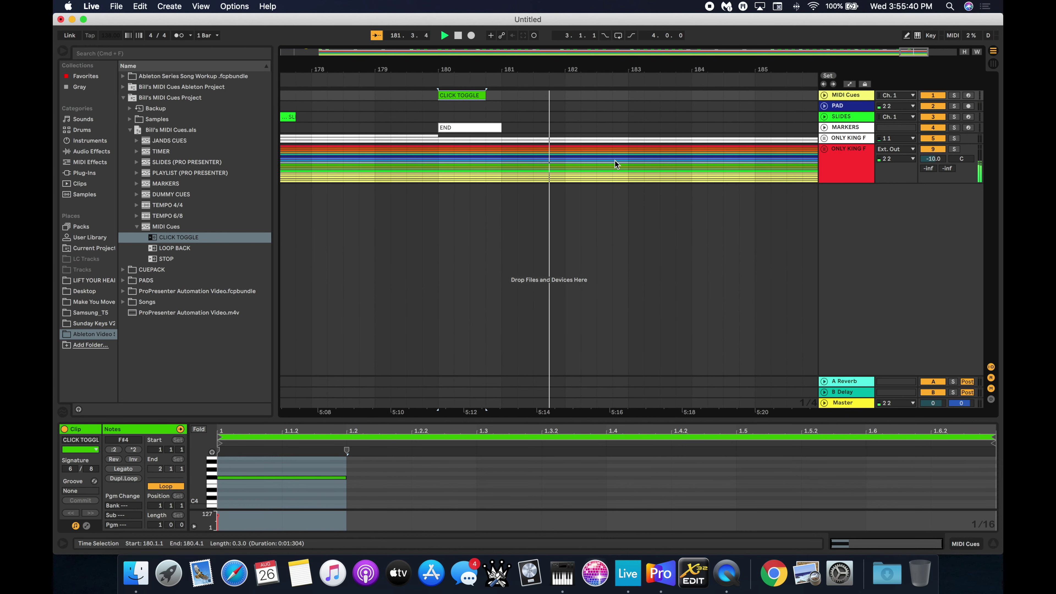
{"action": "key", "text": "space"}
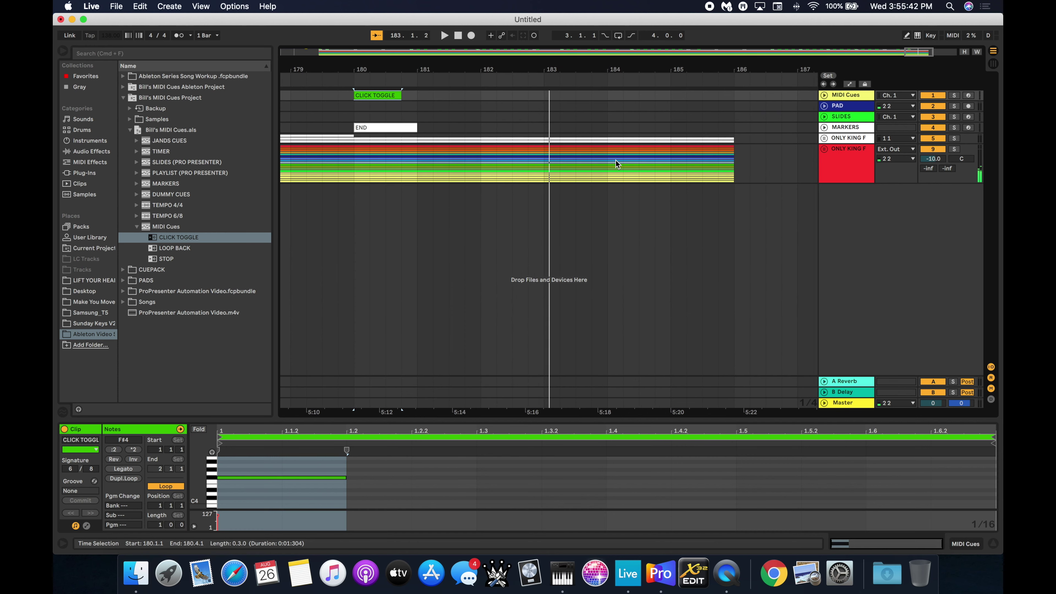
{"action": "right_click", "coordinate": [542, 81]}
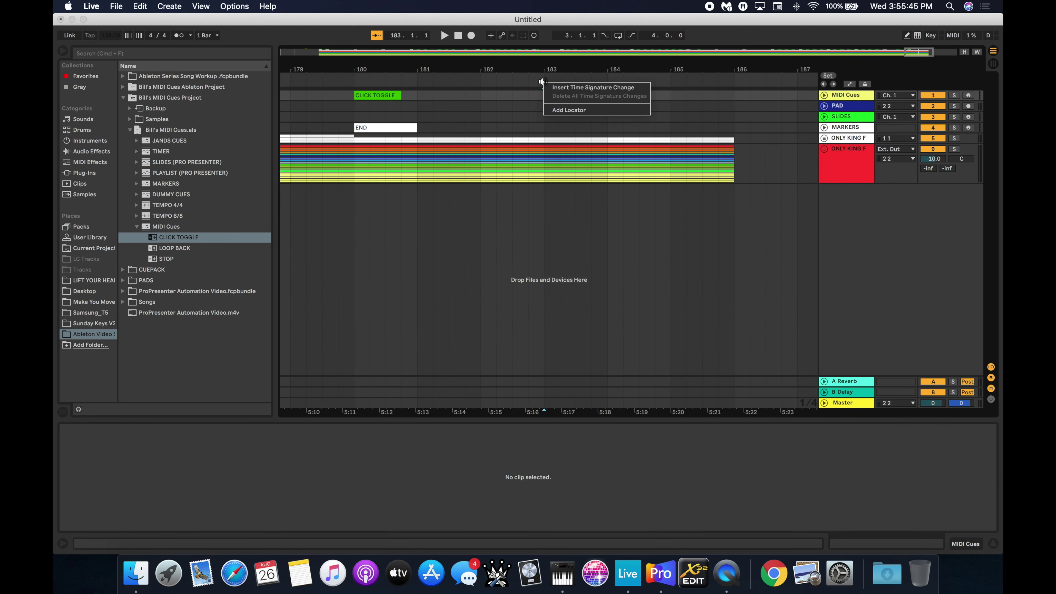
{"action": "left_click", "coordinate": [564, 112]}
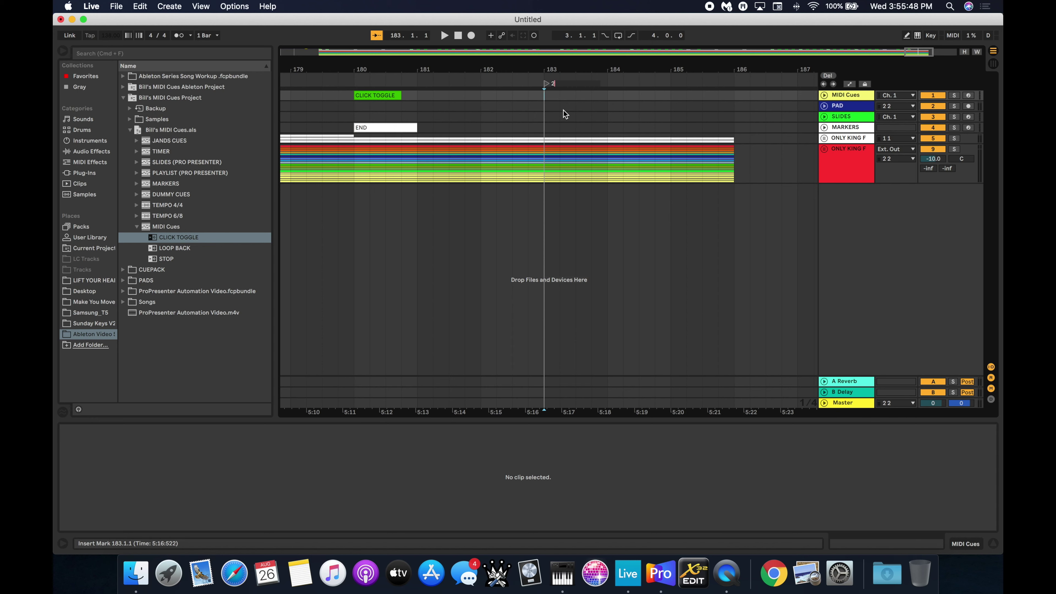
{"action": "type", "text": "CANVAS AND CLAY"}
{"action": "key", "text": "Return"}
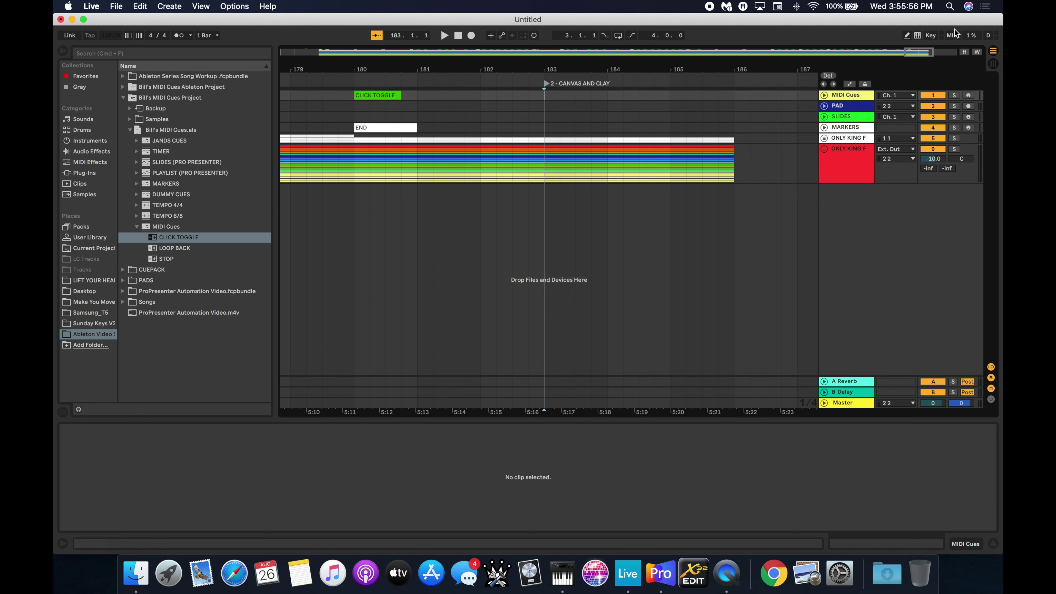
Map the computer key 2 to the 2 - CANVAS AND CLAY locator and leave key mapping.
{"action": "left_click", "coordinate": [931, 35]}
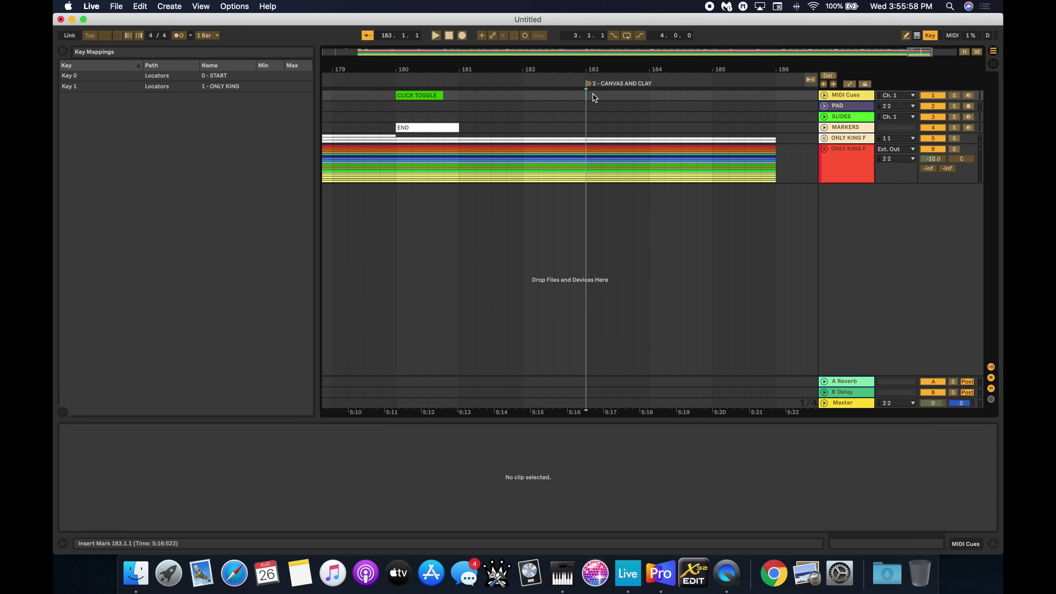
{"action": "left_click", "coordinate": [588, 84]}
{"action": "key", "text": "2"}
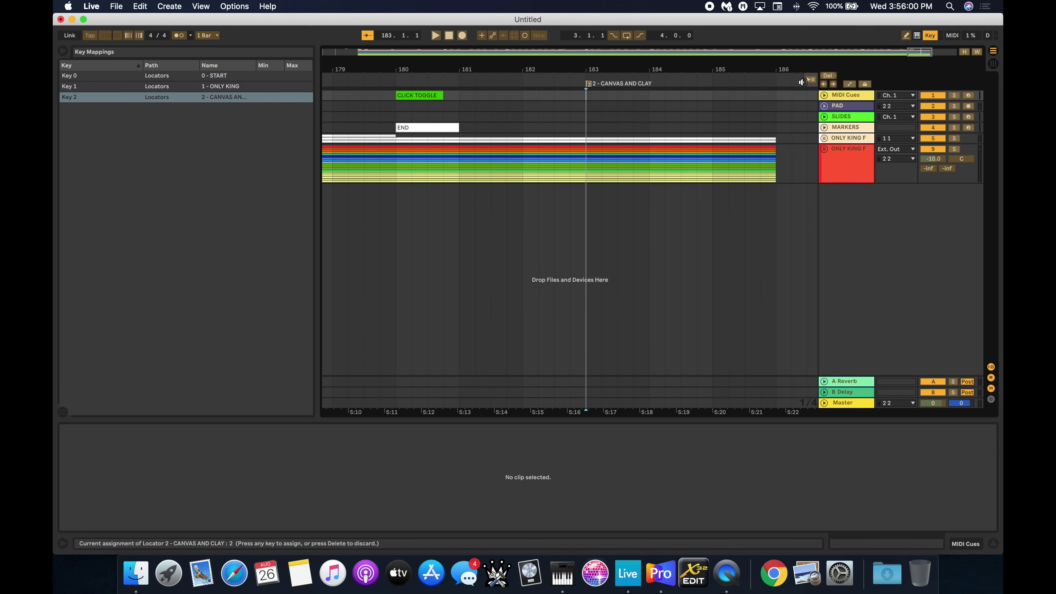
{"action": "left_click", "coordinate": [931, 36]}
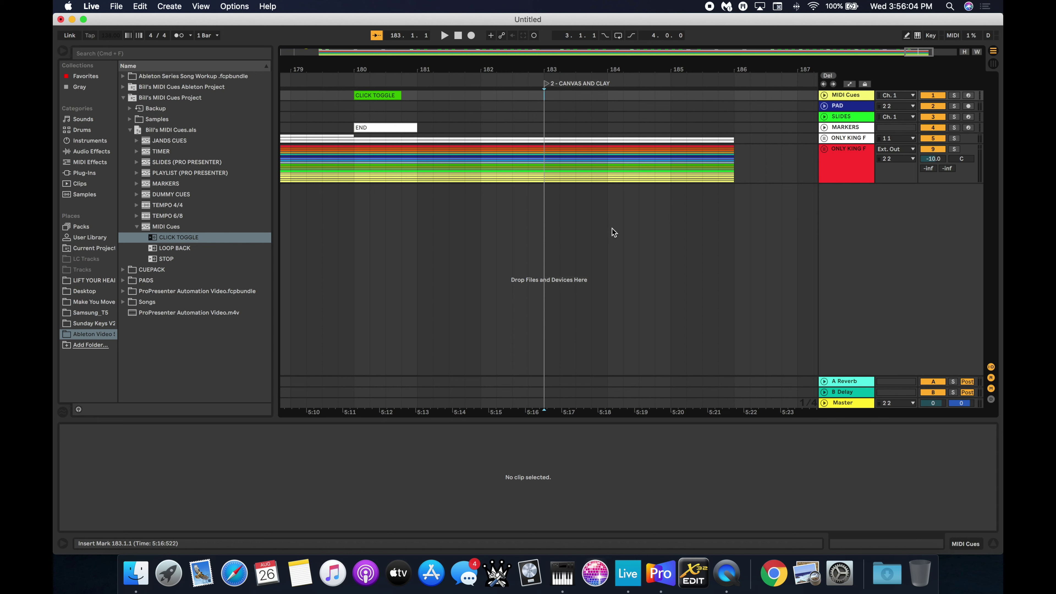
Import Canvas and Clay B 72BPM.als from the Songs folder below the existing tracks and fold its imported tracks.
{"action": "left_click", "coordinate": [123, 98]}
{"action": "left_click", "coordinate": [123, 142]}
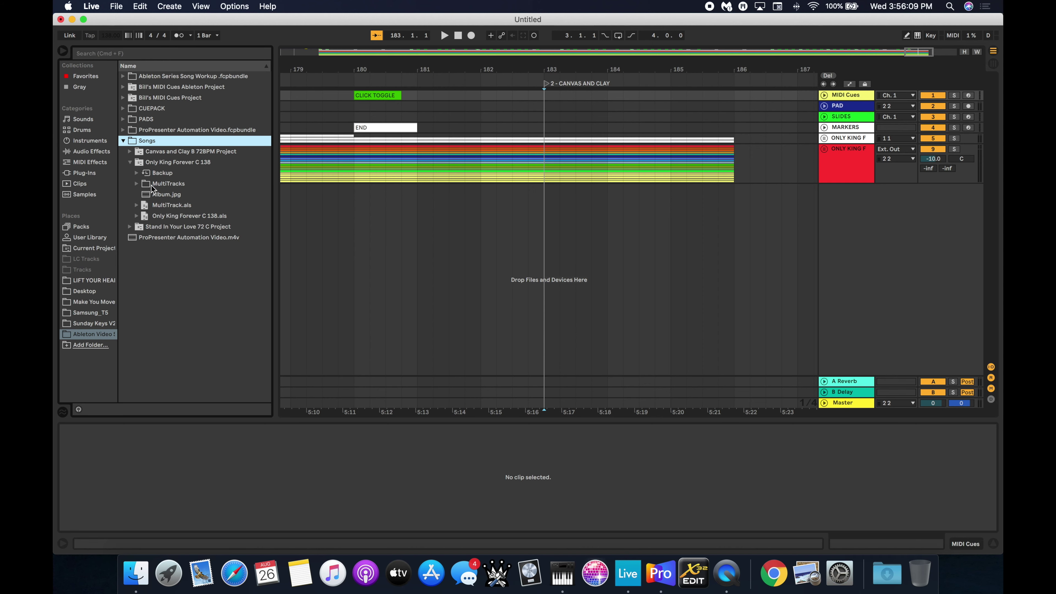
{"action": "left_click", "coordinate": [130, 162]}
{"action": "left_click", "coordinate": [130, 151]}
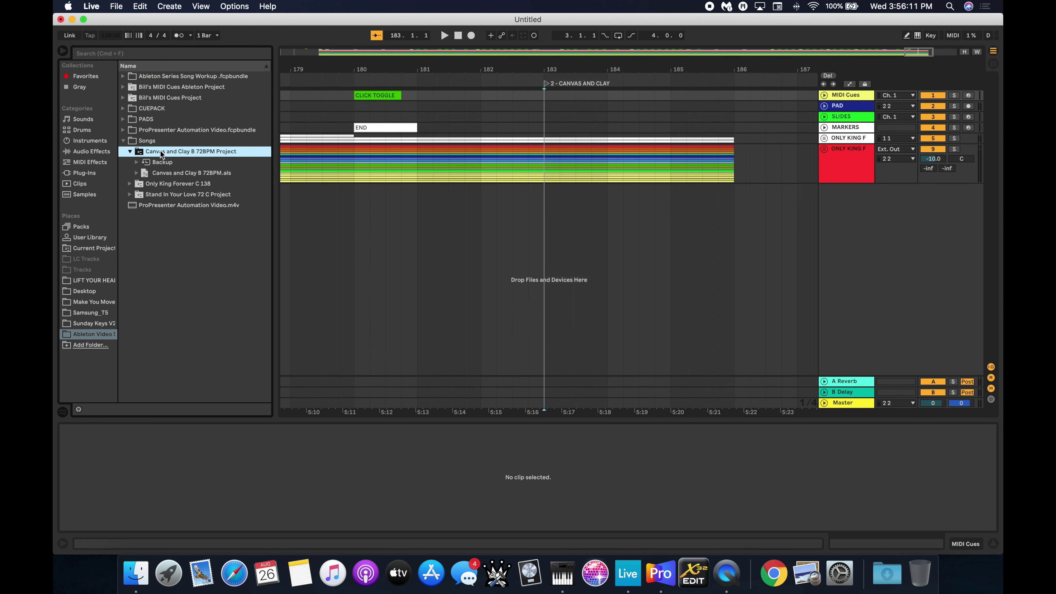
{"action": "left_click", "coordinate": [170, 173]}
{"action": "left_click_drag", "start_coordinate": [175, 176], "coordinate": [442, 307]}
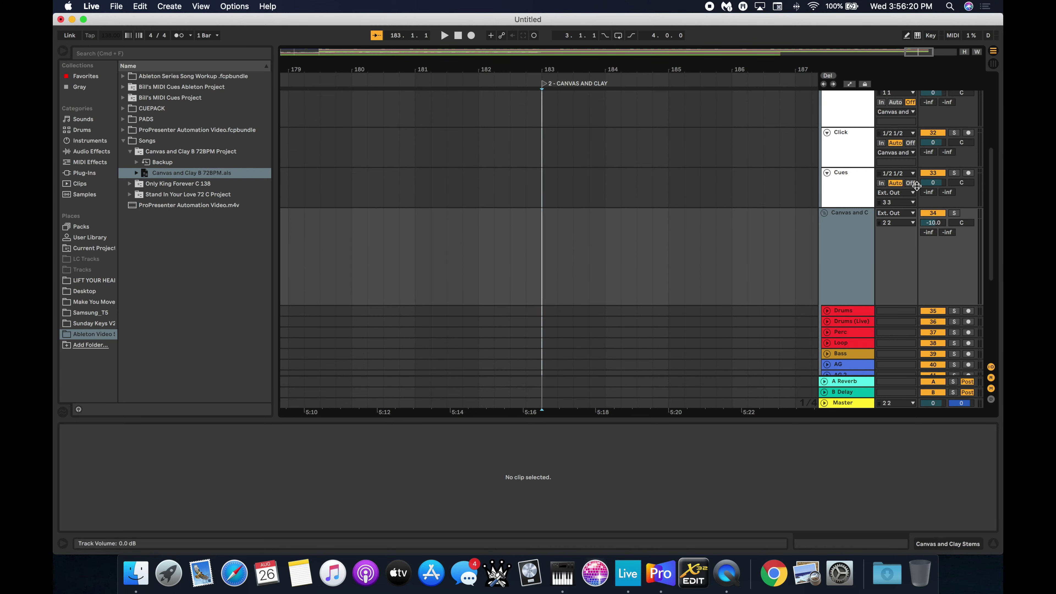
{"action": "left_click", "coordinate": [824, 211]}
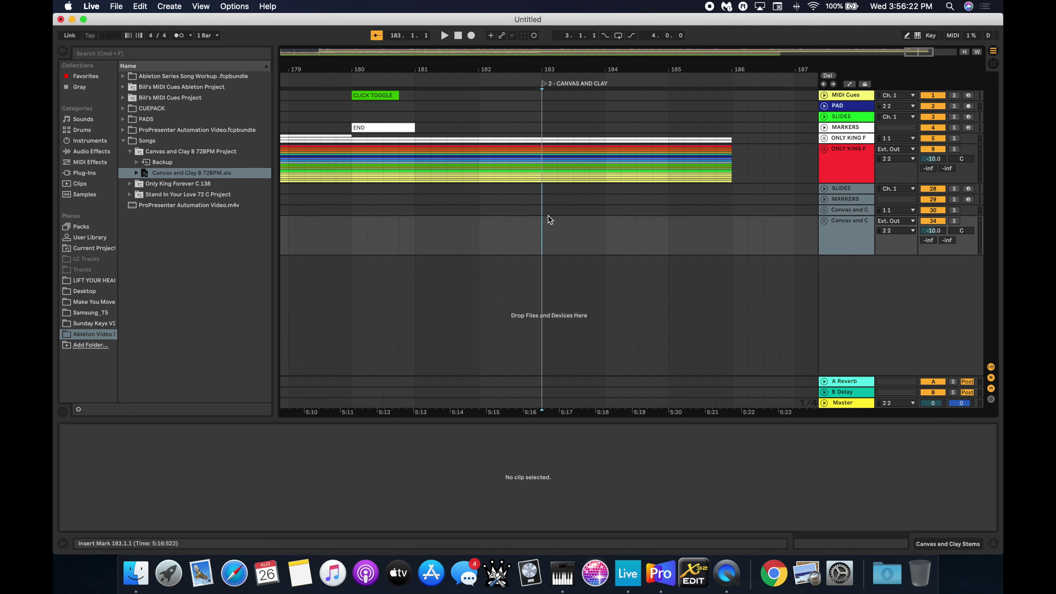
Select all Canvas and Clay clips across the imported slides, markers and song groups, and move them from bar 1 to bar 157.
{"action": "scroll", "coordinate": [536, 241], "scroll_direction": "left", "scroll_amount": 15}
{"action": "scroll", "coordinate": [556, 242], "scroll_direction": "left", "scroll_amount": 20}
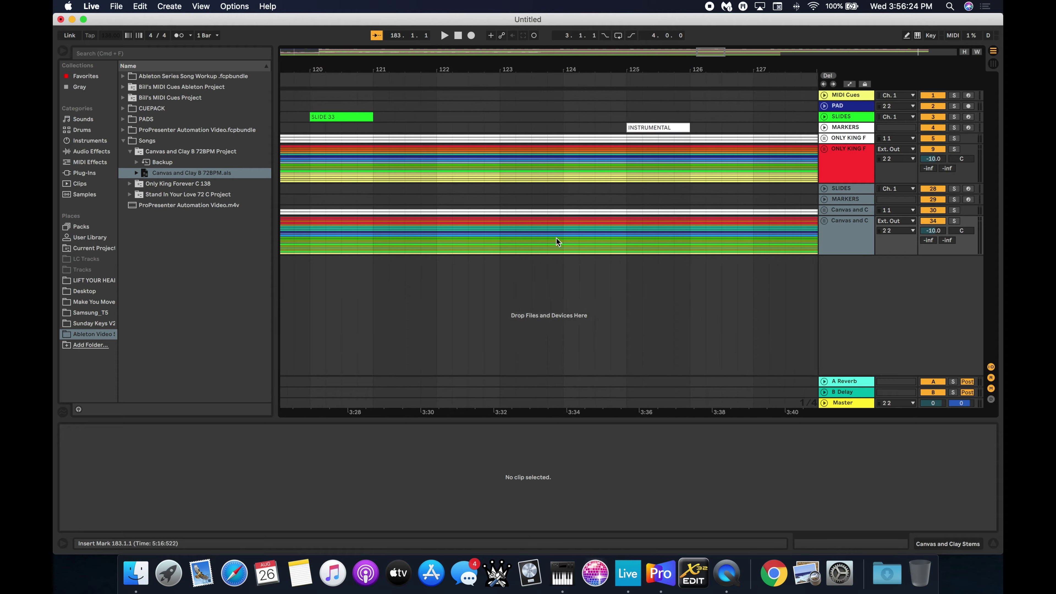
{"action": "scroll", "coordinate": [556, 236], "scroll_direction": "left", "scroll_amount": 12}
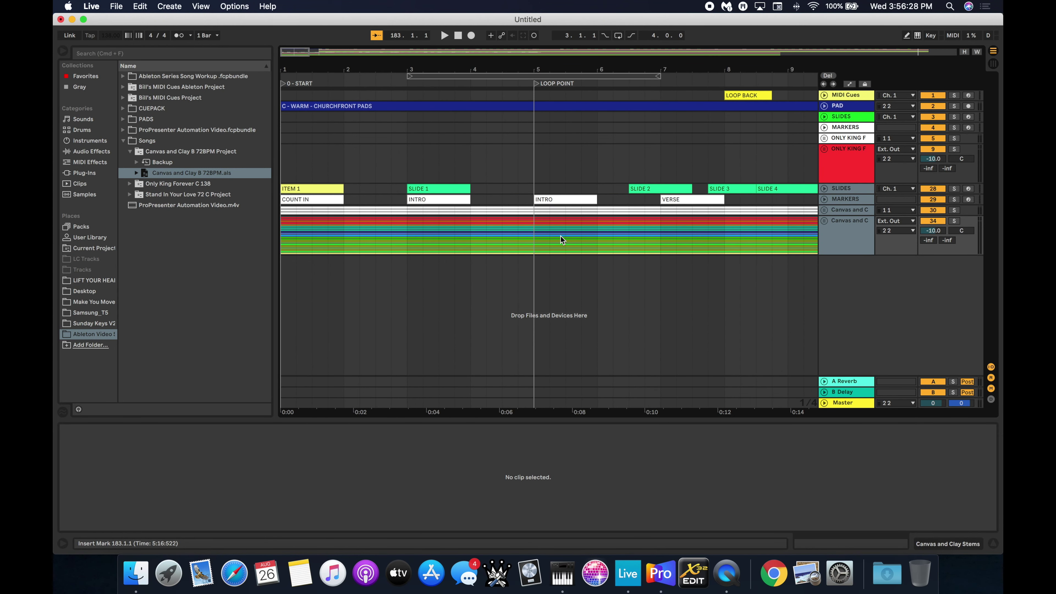
{"action": "scroll", "coordinate": [561, 236], "scroll_direction": "down", "scroll_amount": 10}
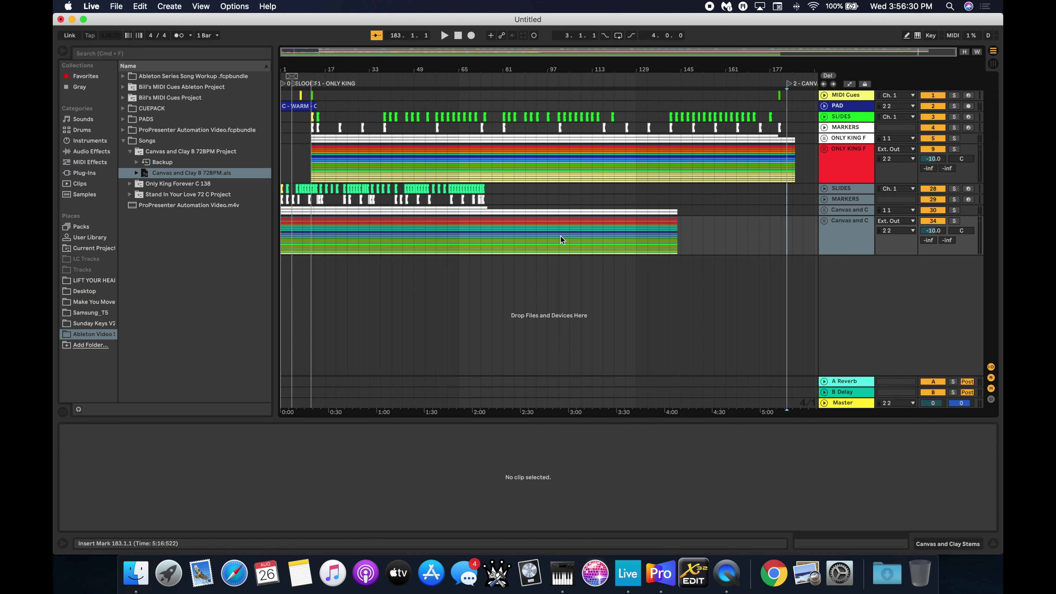
{"action": "left_click_drag", "start_coordinate": [681, 253], "coordinate": [278, 189]}
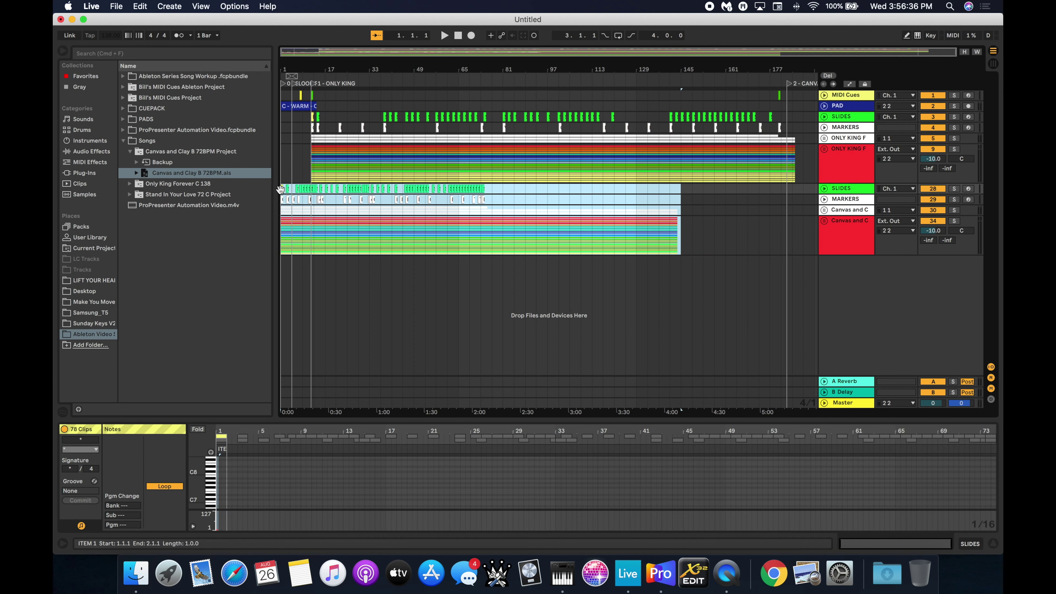
{"action": "left_click_drag", "start_coordinate": [281, 189], "coordinate": [702, 205]}
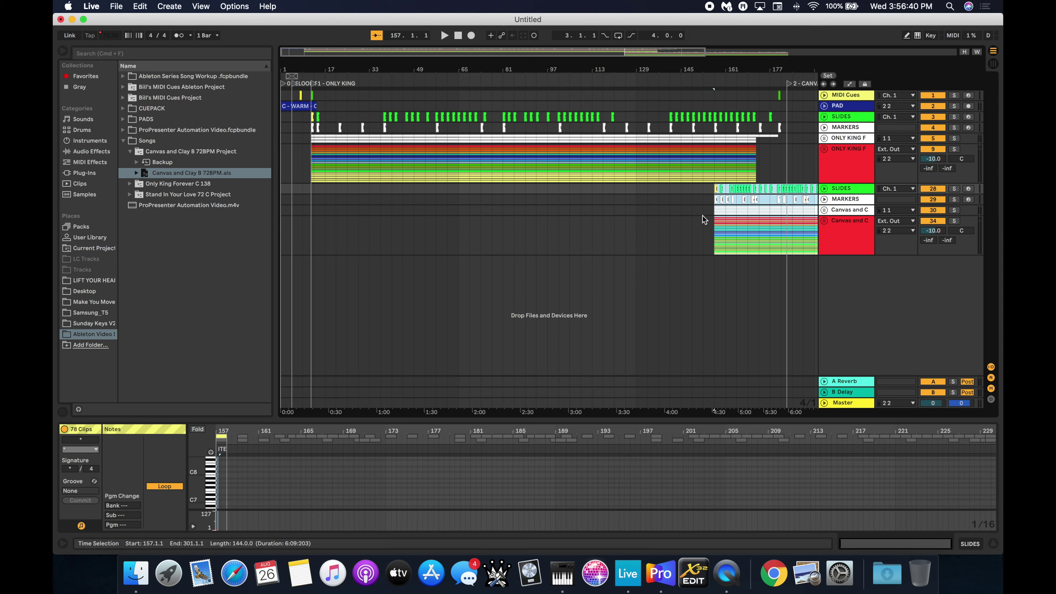
Move the Canvas and Clay clips to start at bar 183, aligned with the 2 - CANVAS AND CLAY locator, and select their ITEM 1 cue.
{"action": "scroll", "coordinate": [701, 206], "scroll_direction": "right", "scroll_amount": 10}
{"action": "scroll", "coordinate": [674, 219], "scroll_direction": "right", "scroll_amount": 3}
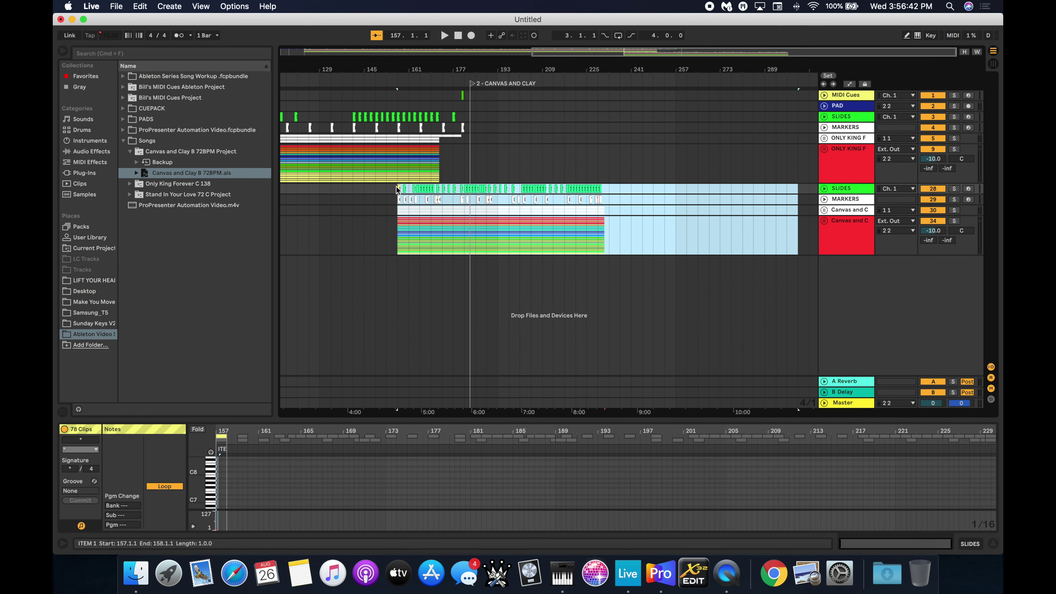
{"action": "left_click", "coordinate": [427, 191]}
{"action": "left_click_drag", "start_coordinate": [427, 192], "coordinate": [474, 191]}
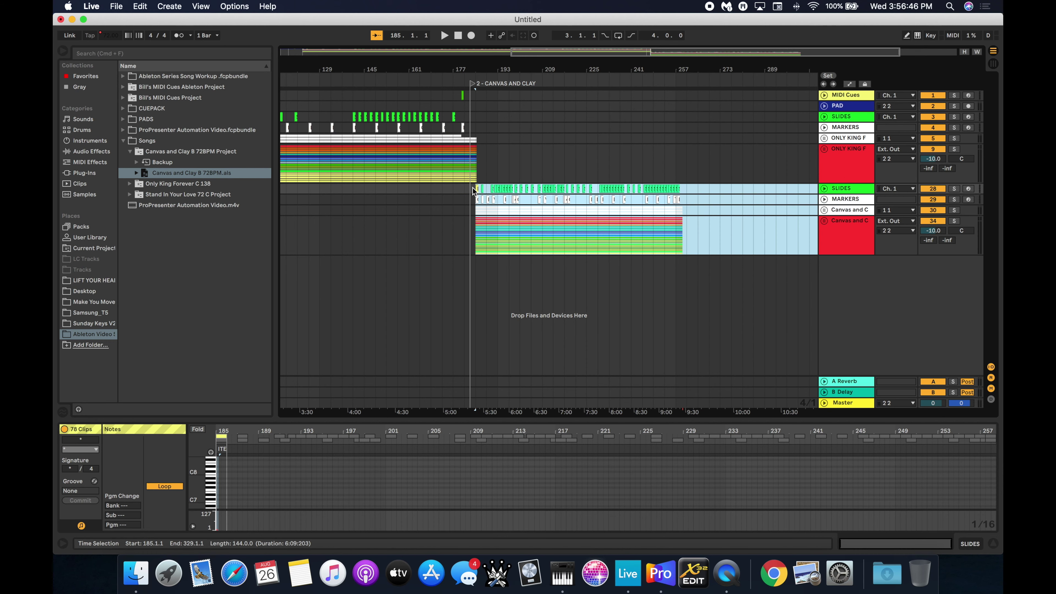
{"action": "scroll", "coordinate": [501, 240], "scroll_direction": "up", "scroll_amount": 3}
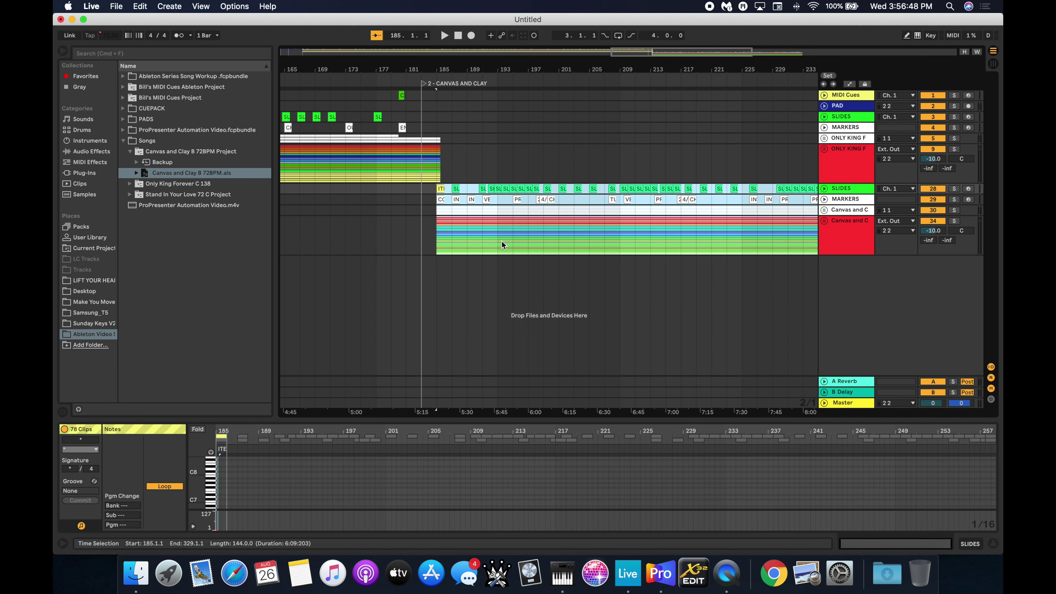
{"action": "left_click_drag", "start_coordinate": [437, 189], "coordinate": [429, 193]}
{"action": "left_click", "coordinate": [373, 209]}
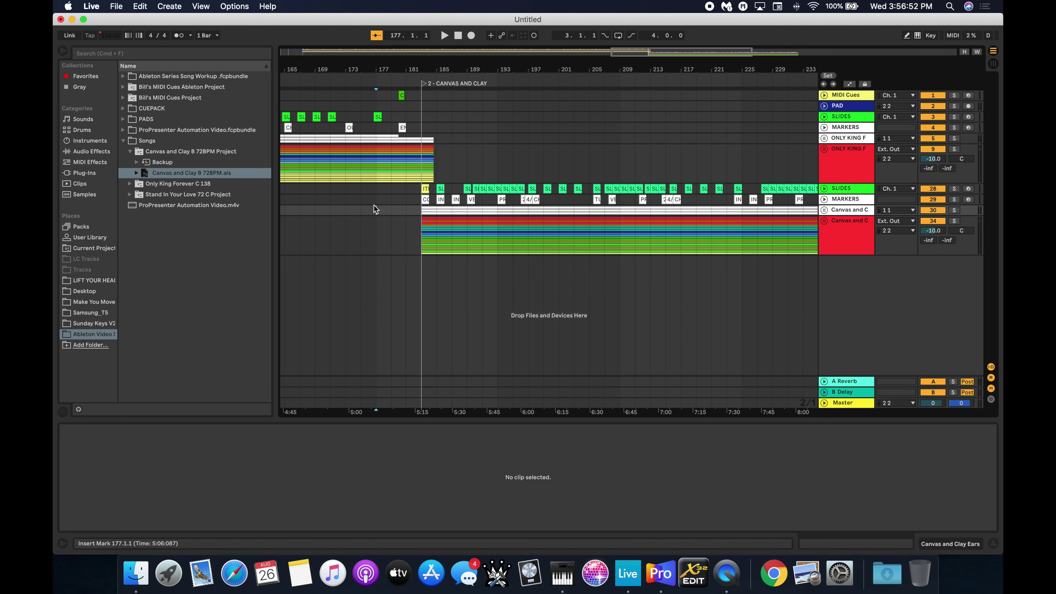
{"action": "left_click", "coordinate": [426, 187]}
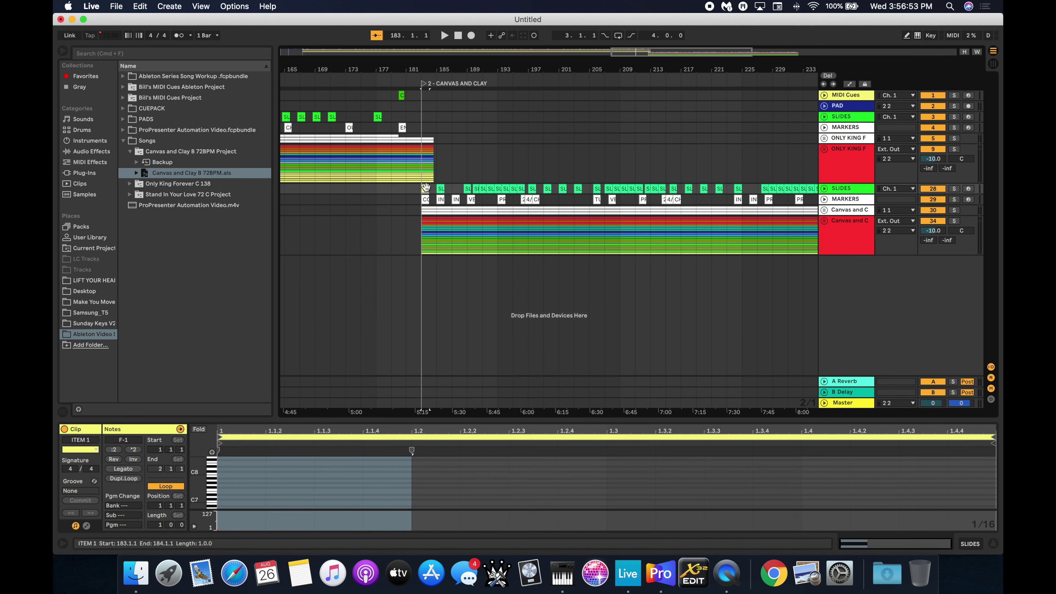
Delete the ITEM 1 cue at bar 183 and copy the CLICK TOGGLE clip from bar 180 to bar 183 on the MIDI Cues track.
{"action": "left_click", "coordinate": [490, 236]}
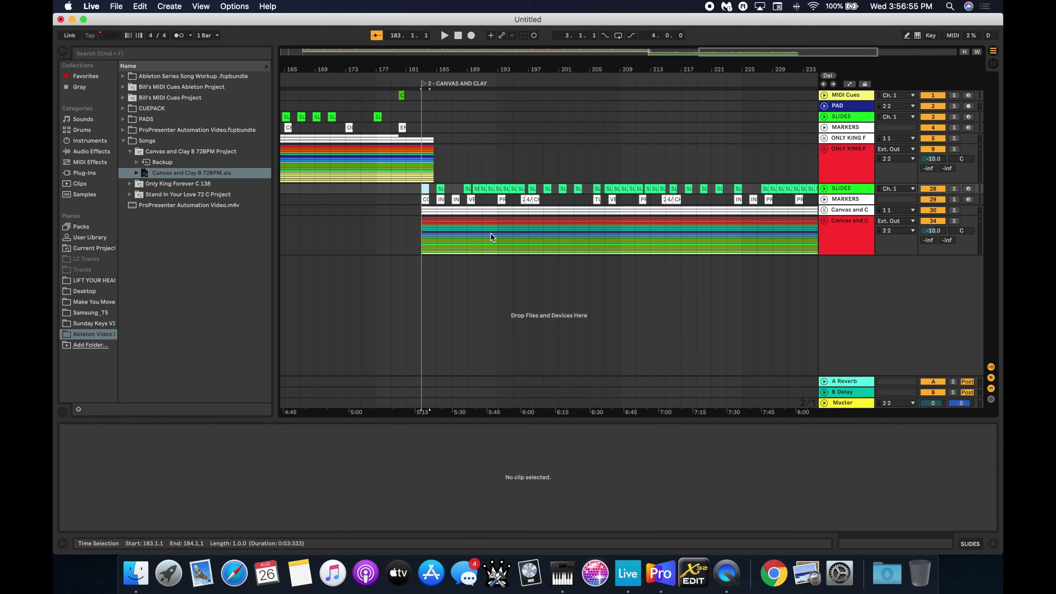
{"action": "key", "text": "super+z"}
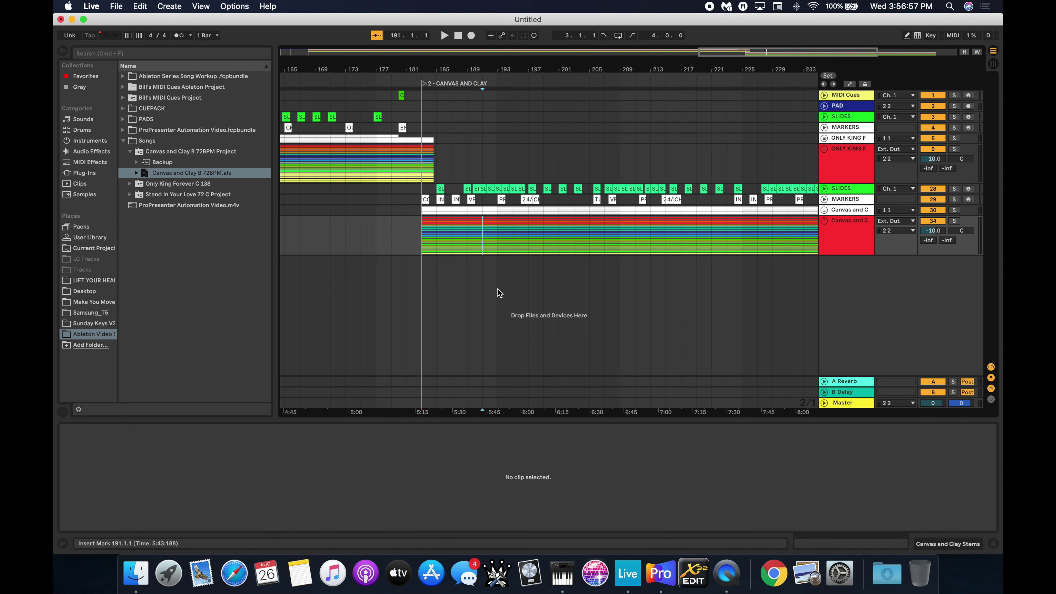
{"action": "left_click", "coordinate": [401, 96]}
{"action": "key", "text": "plus"}
{"action": "key", "text": "plus"}
{"action": "key", "text": "plus"}
{"action": "key", "text": "plus"}
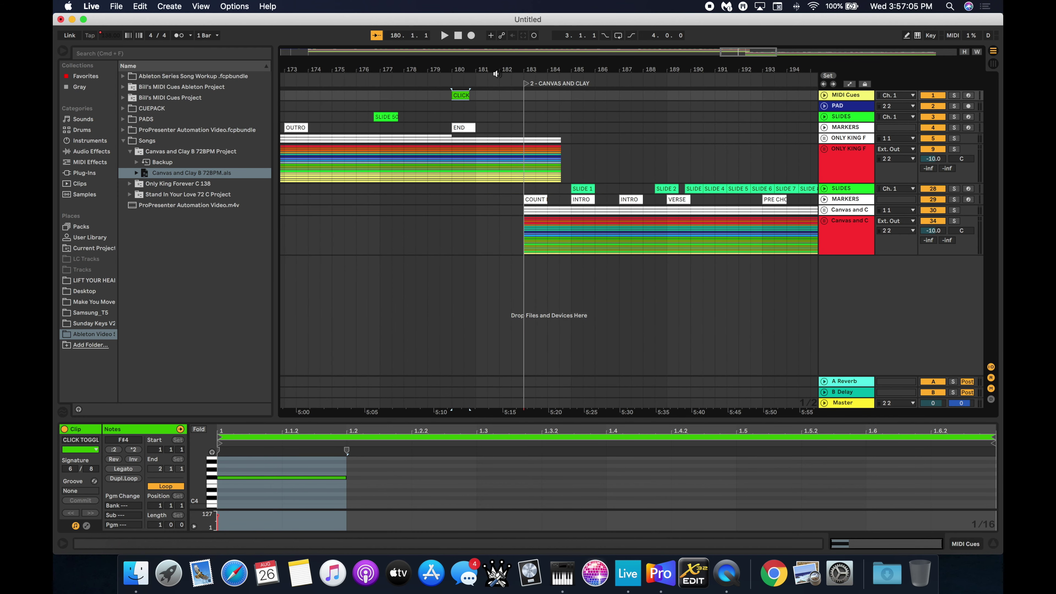
{"action": "left_click", "coordinate": [525, 97]}
{"action": "key", "text": "super+v"}
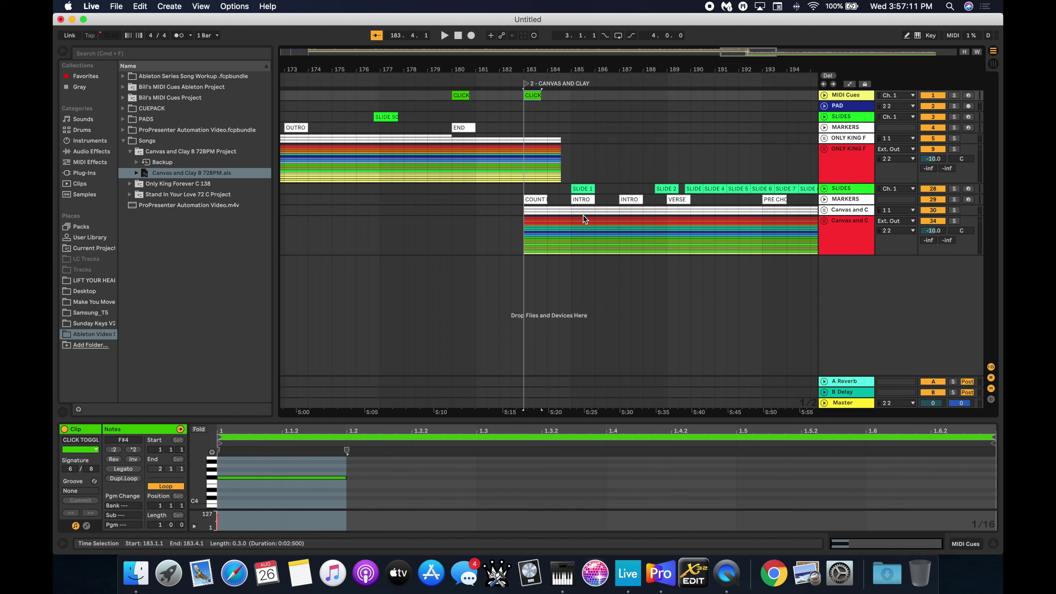
Place the ITEM 2 playlist cue from Bill's MIDI Cues at bar 183 on the Canvas and Clay SLIDES track.
{"action": "left_click", "coordinate": [526, 188]}
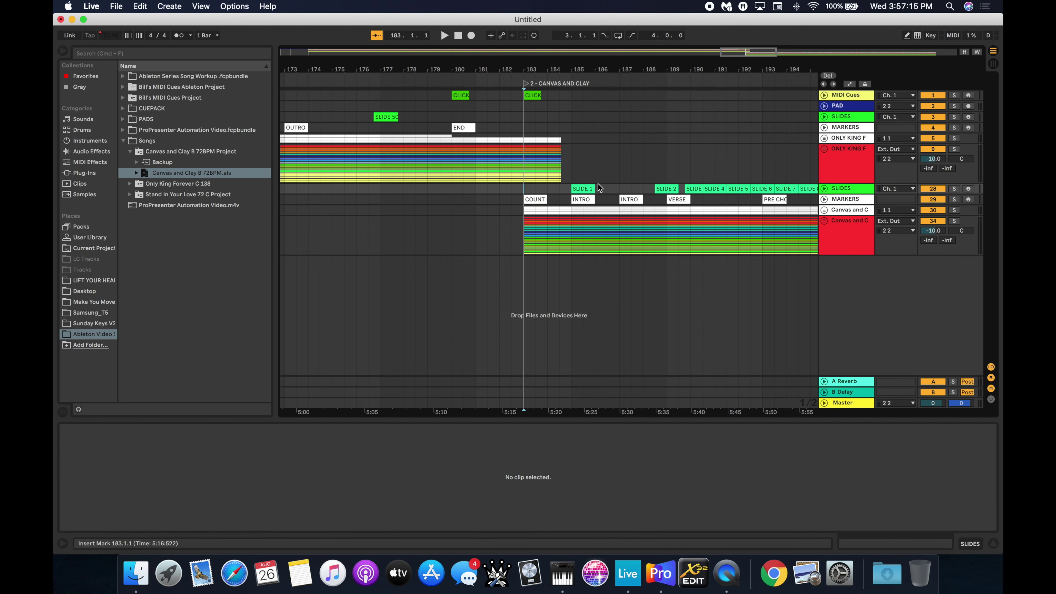
{"action": "left_click", "coordinate": [122, 141]}
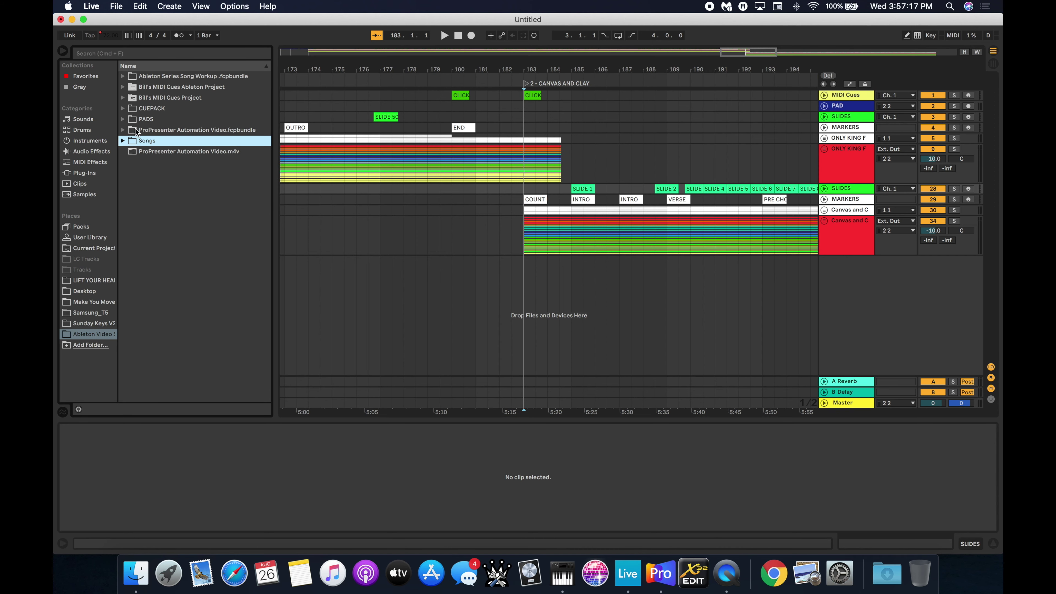
{"action": "left_click", "coordinate": [123, 98]}
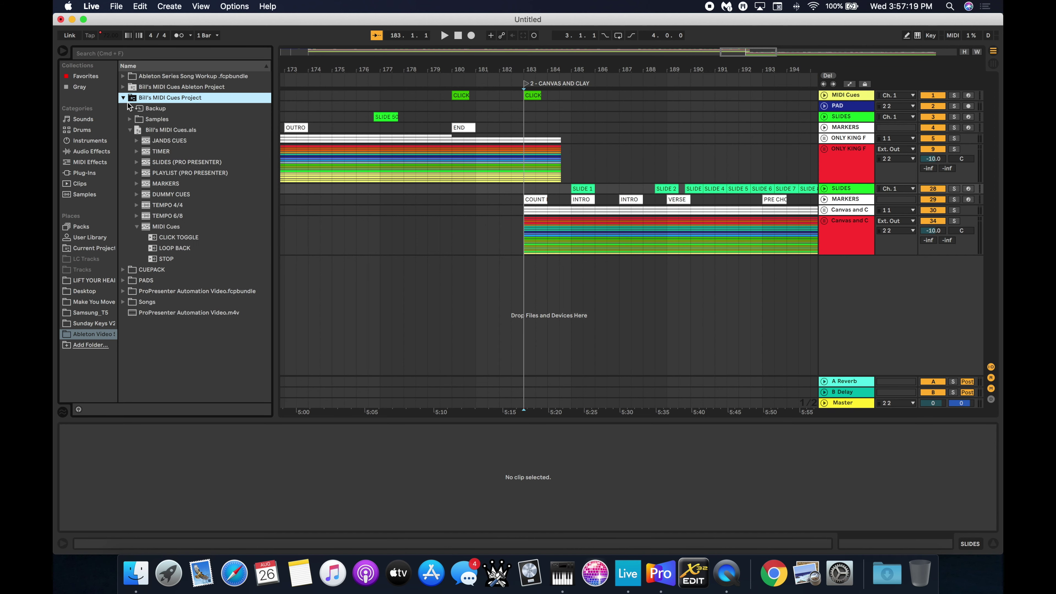
{"action": "left_click", "coordinate": [135, 226]}
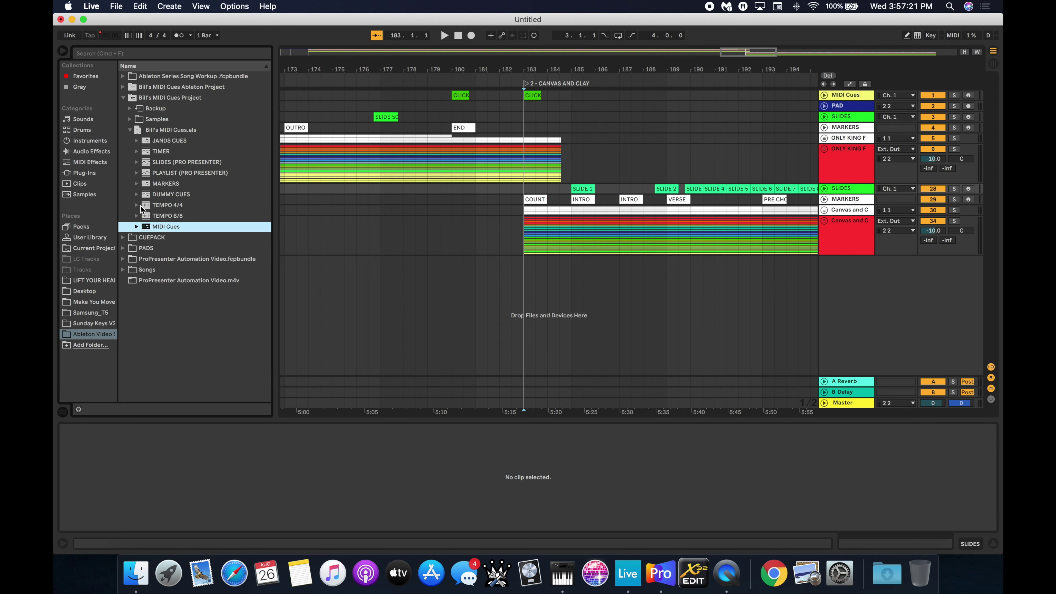
{"action": "left_click", "coordinate": [136, 172]}
{"action": "left_click_drag", "start_coordinate": [165, 196], "coordinate": [534, 189]}
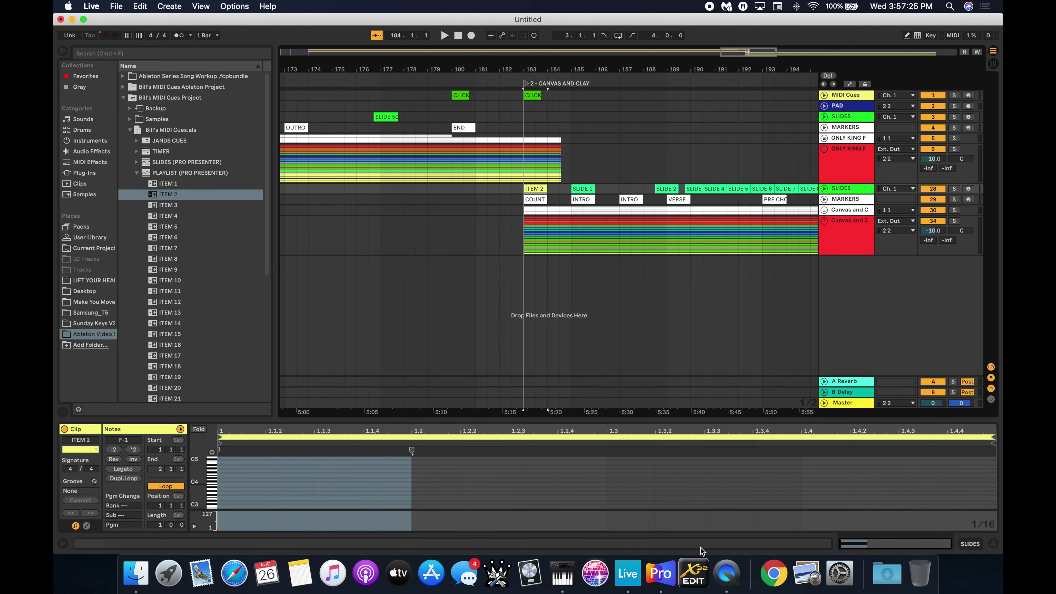
Switch to ProPresenter, view the Canvas And Clay item, trigger blank slide 50 of Only King Forever, and return to Ableton Live.
{"action": "left_click", "coordinate": [661, 573]}
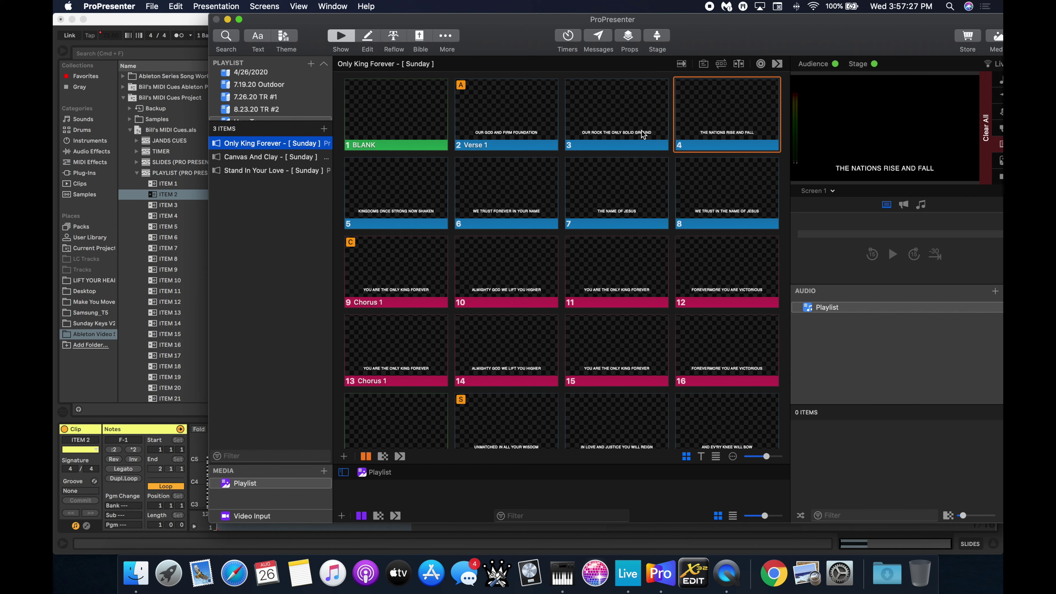
{"action": "left_click", "coordinate": [257, 158]}
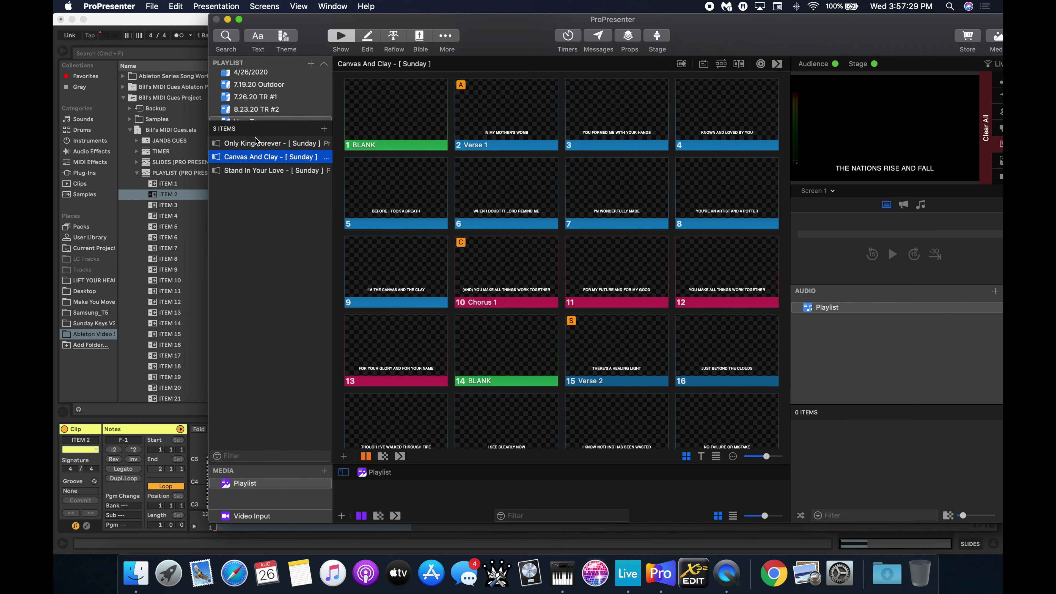
{"action": "left_click", "coordinate": [257, 141]}
{"action": "scroll", "coordinate": [538, 300], "scroll_direction": "down", "scroll_amount": 15}
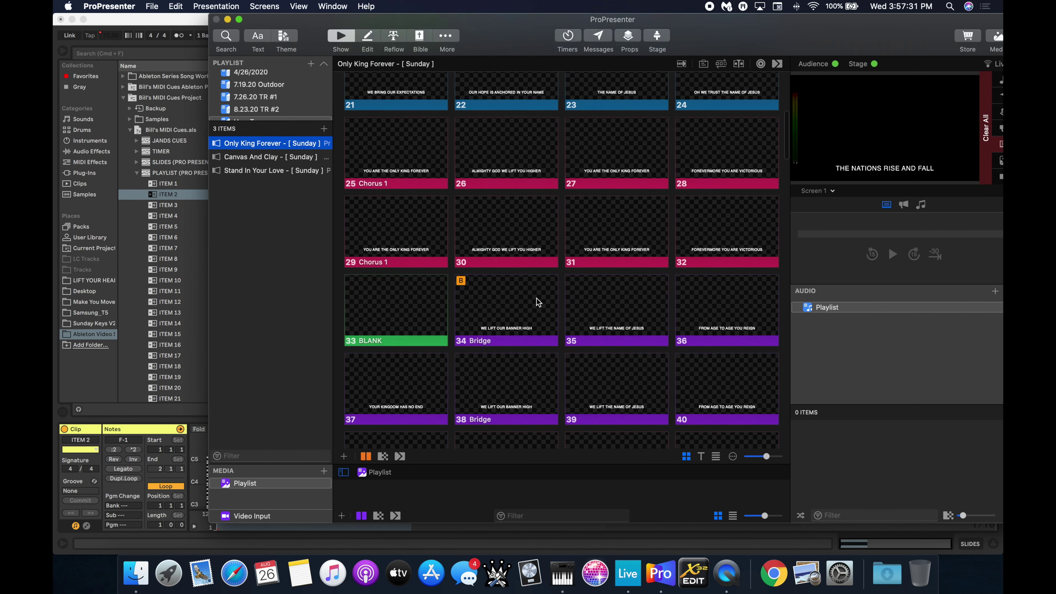
{"action": "left_click", "coordinate": [513, 317]}
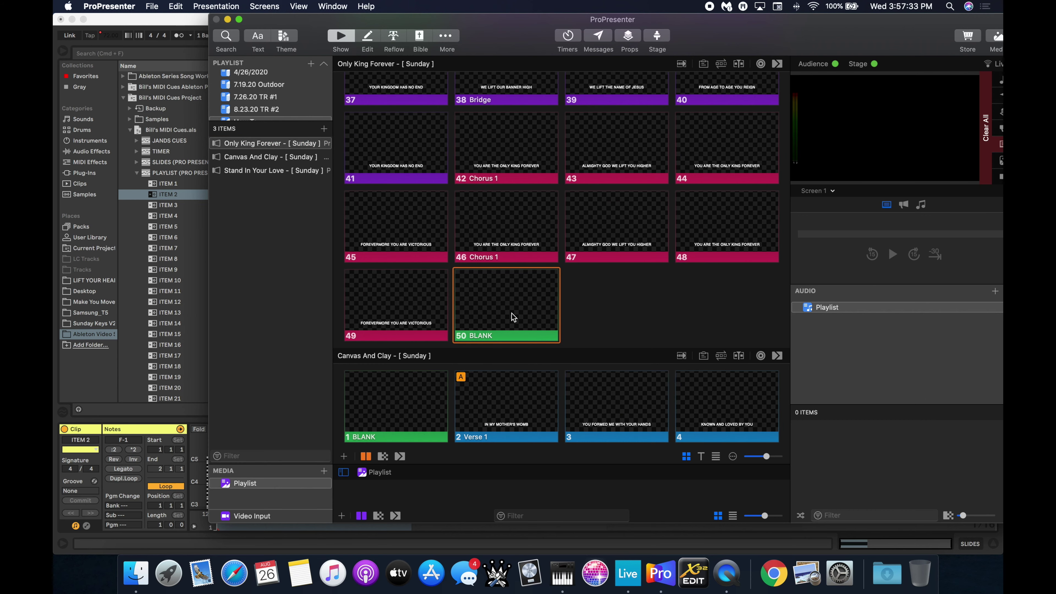
{"action": "left_click", "coordinate": [185, 21]}
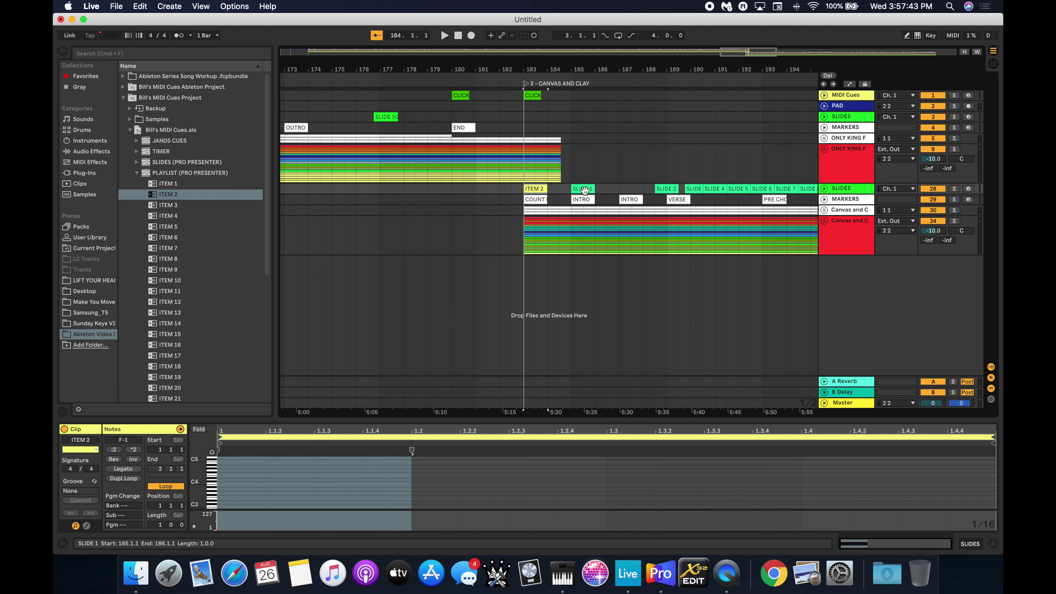
Examine the Canvas and Clay slide cues and section markers through the song's end, including the first 2/4 and 4/4 markers.
{"action": "scroll", "coordinate": [688, 264], "scroll_direction": "right", "scroll_amount": 15}
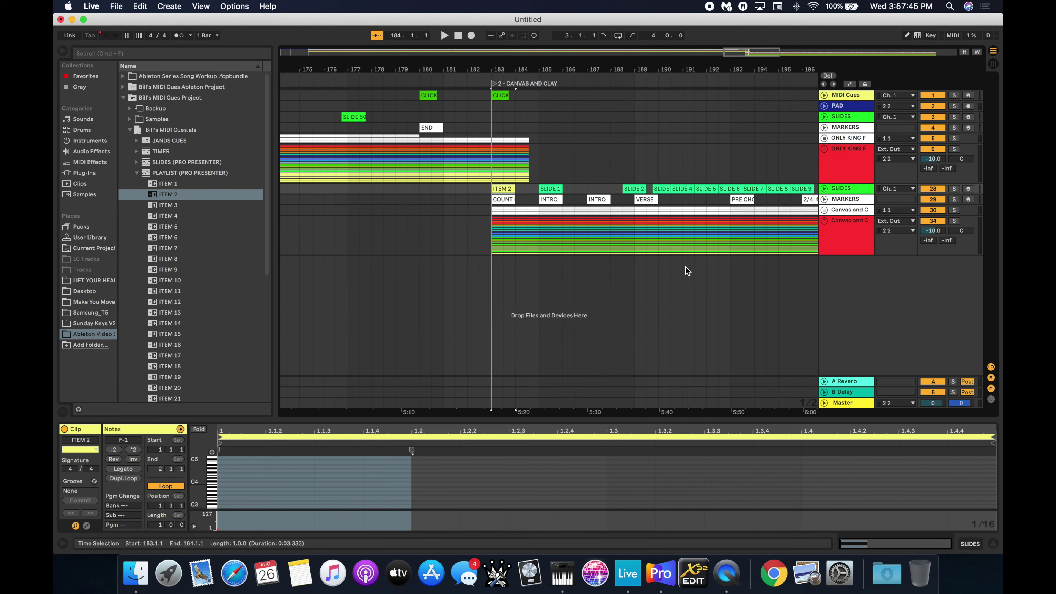
{"action": "scroll", "coordinate": [687, 267], "scroll_direction": "right", "scroll_amount": 8}
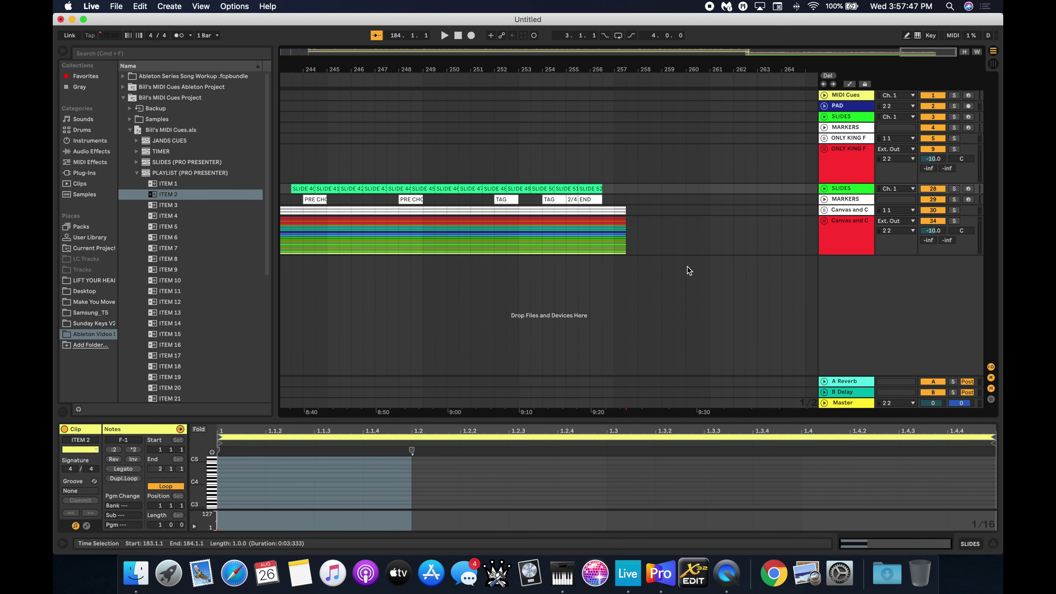
{"action": "scroll", "coordinate": [605, 241], "scroll_direction": "left", "scroll_amount": 5}
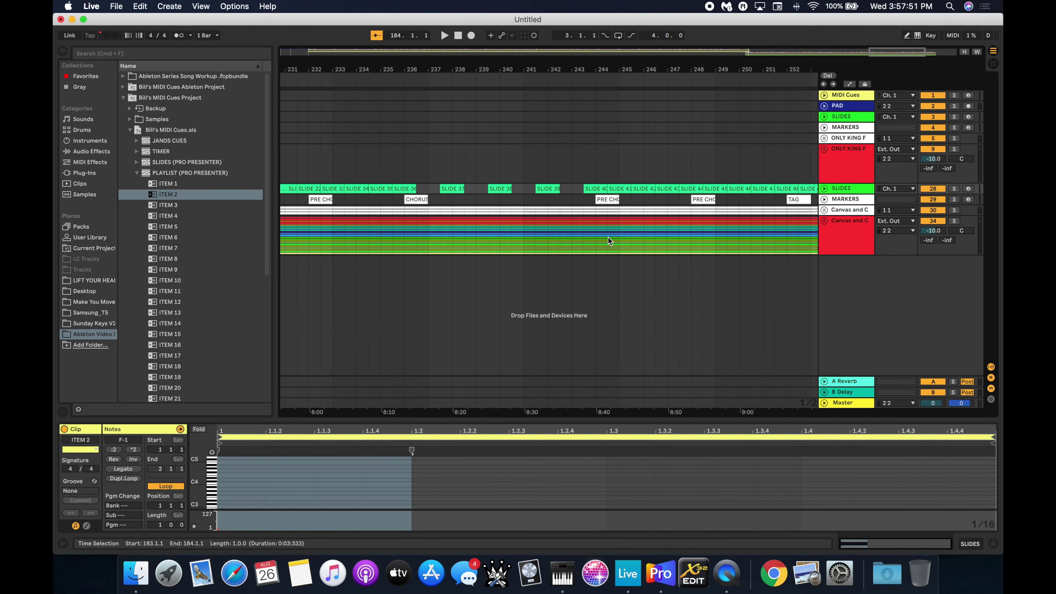
{"action": "scroll", "coordinate": [542, 240], "scroll_direction": "left", "scroll_amount": 10}
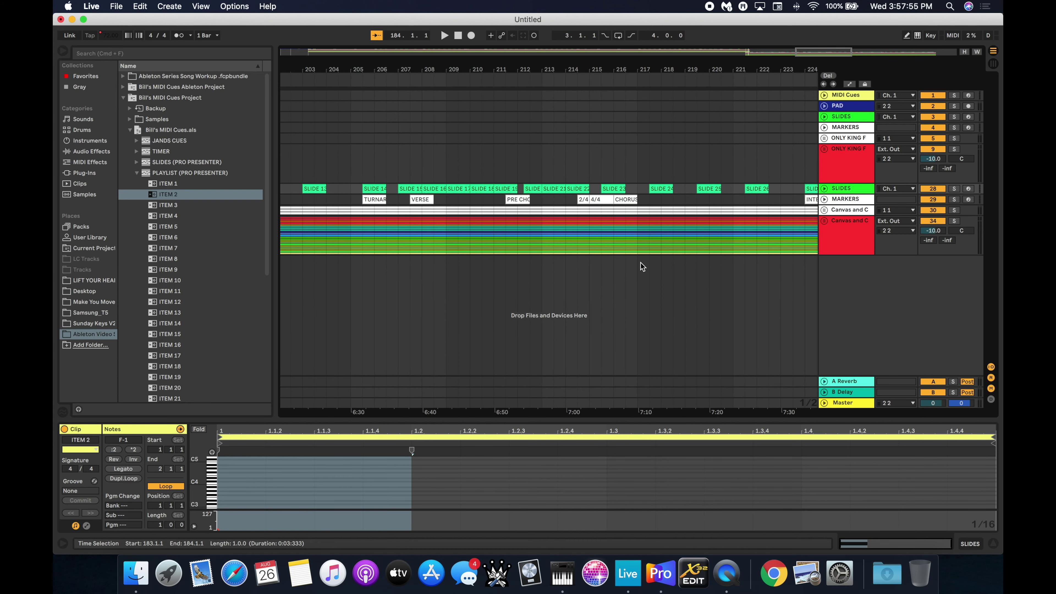
{"action": "scroll", "coordinate": [616, 266], "scroll_direction": "left", "scroll_amount": 8}
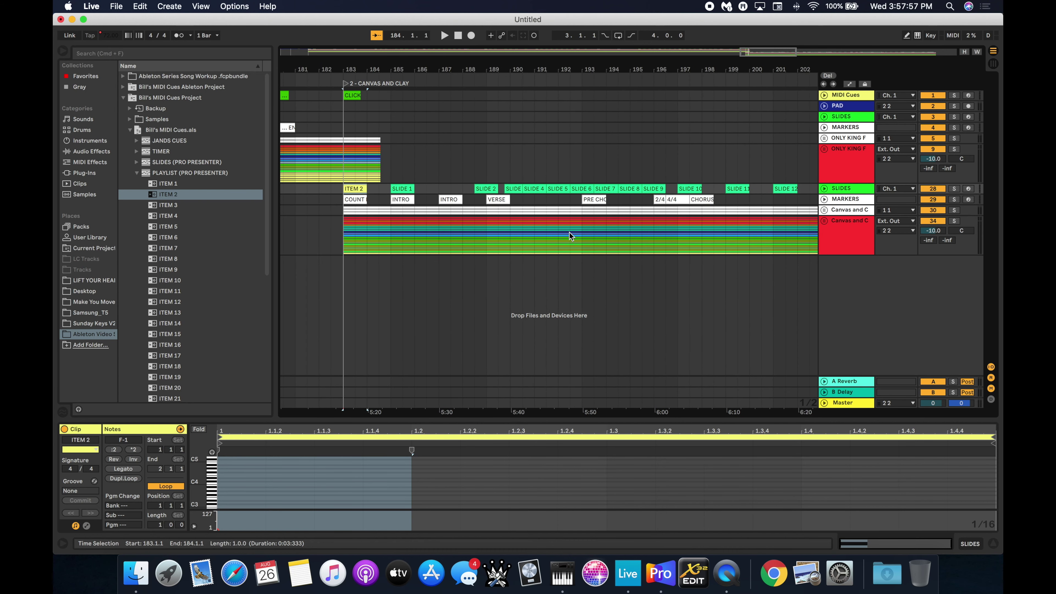
{"action": "scroll", "coordinate": [662, 223], "scroll_direction": "right", "scroll_amount": 3}
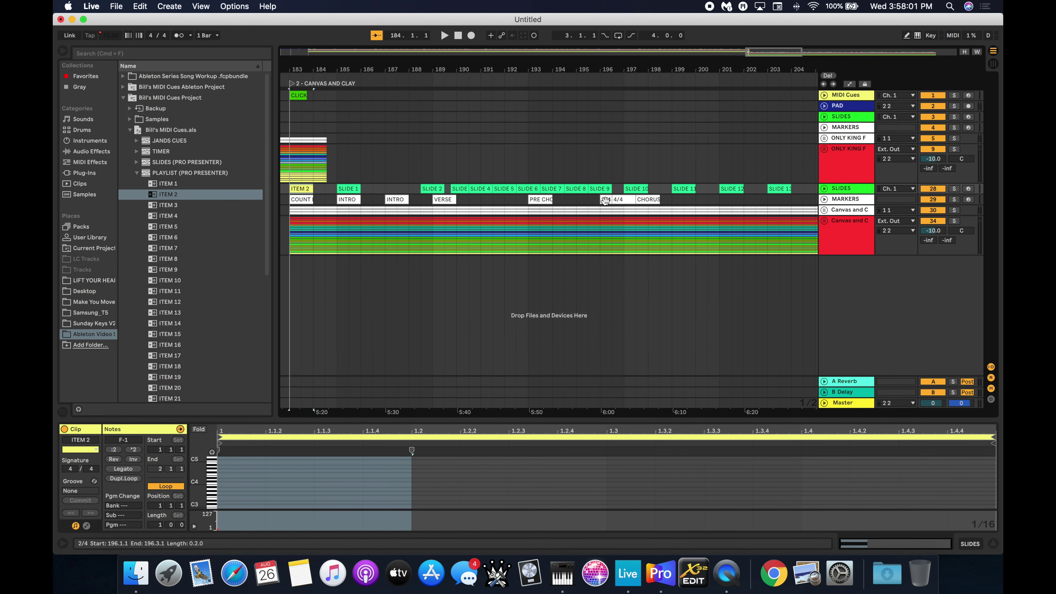
{"action": "left_click", "coordinate": [607, 200]}
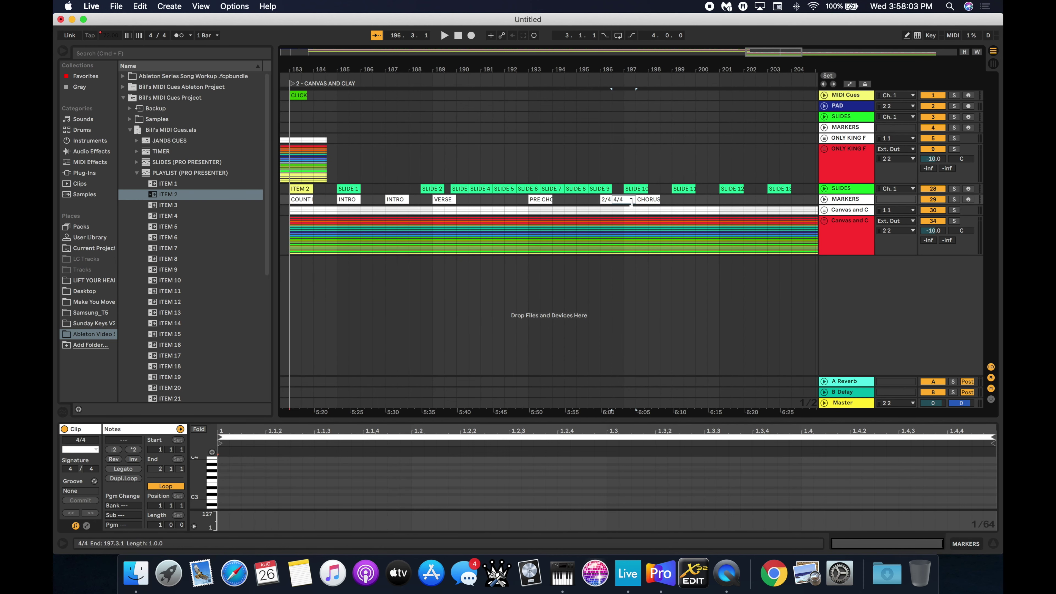
{"action": "left_click", "coordinate": [606, 201]}
{"action": "left_click", "coordinate": [618, 200]}
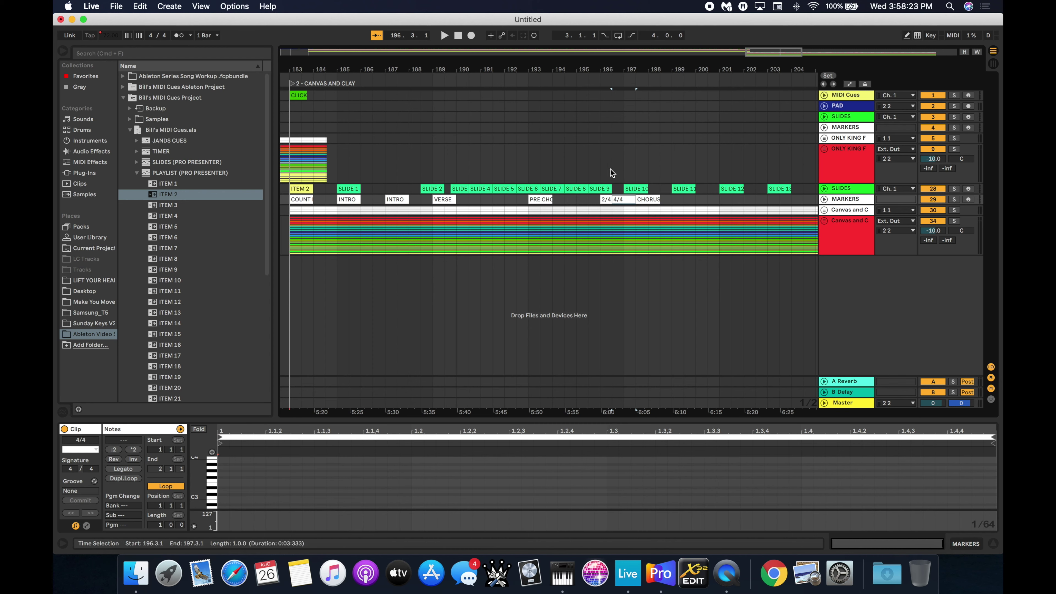
Insert a 2/4 time signature change at bar 196, aligned with the start of the first 2/4 marker.
{"action": "left_click", "coordinate": [602, 202]}
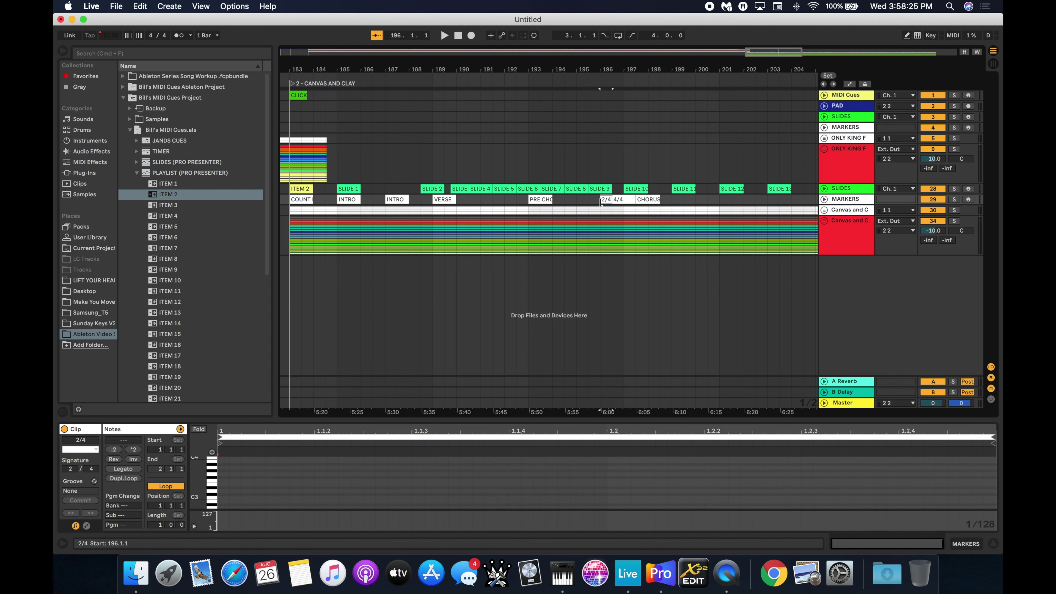
{"action": "right_click", "coordinate": [599, 80]}
{"action": "left_click", "coordinate": [618, 87]}
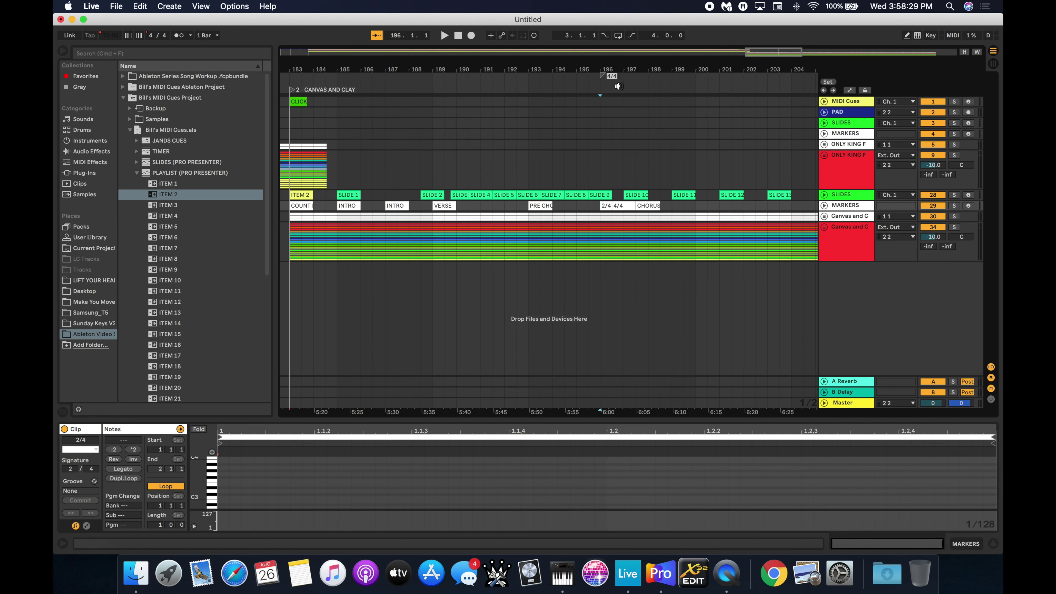
{"action": "type", "text": "2/4"}
{"action": "key", "text": "Return"}
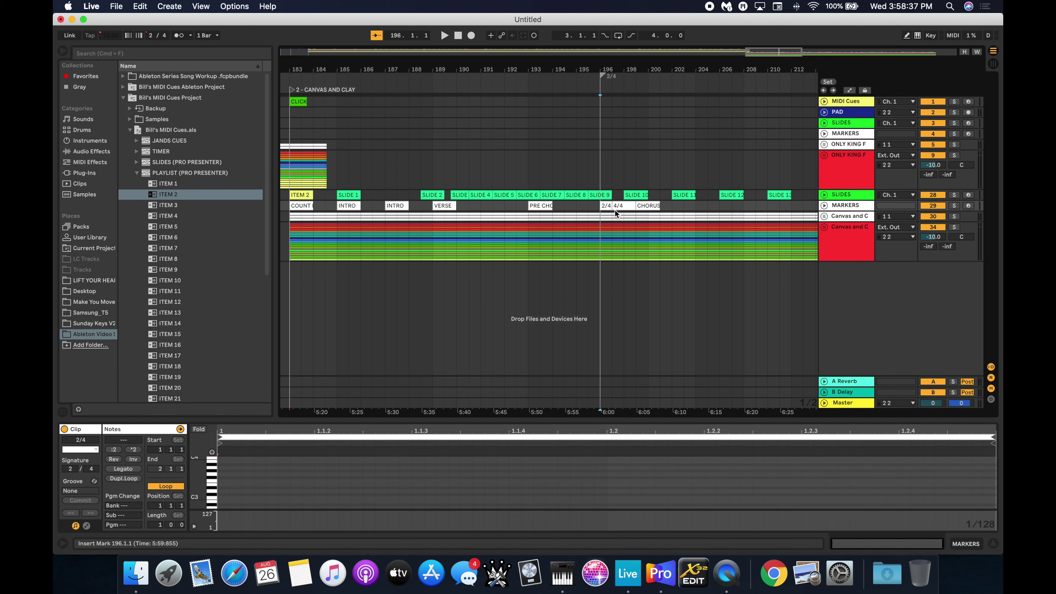
Insert a 4/4 time signature change at bar 197, aligned with the first 4/4 marker.
{"action": "right_click", "coordinate": [613, 88]}
{"action": "left_click", "coordinate": [541, 134]}
{"action": "key", "text": "plus"}
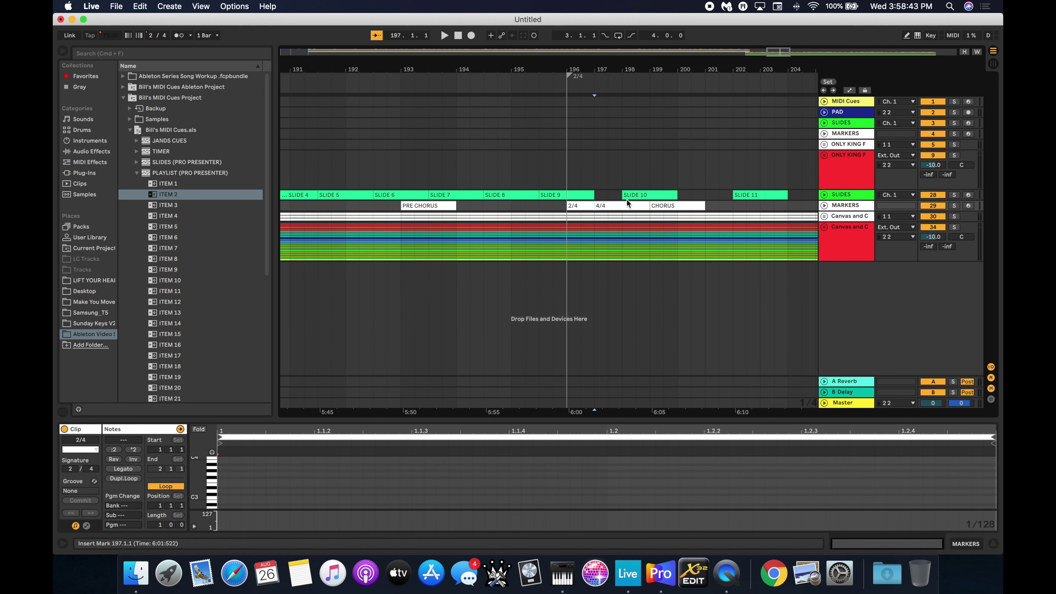
{"action": "right_click", "coordinate": [596, 88]}
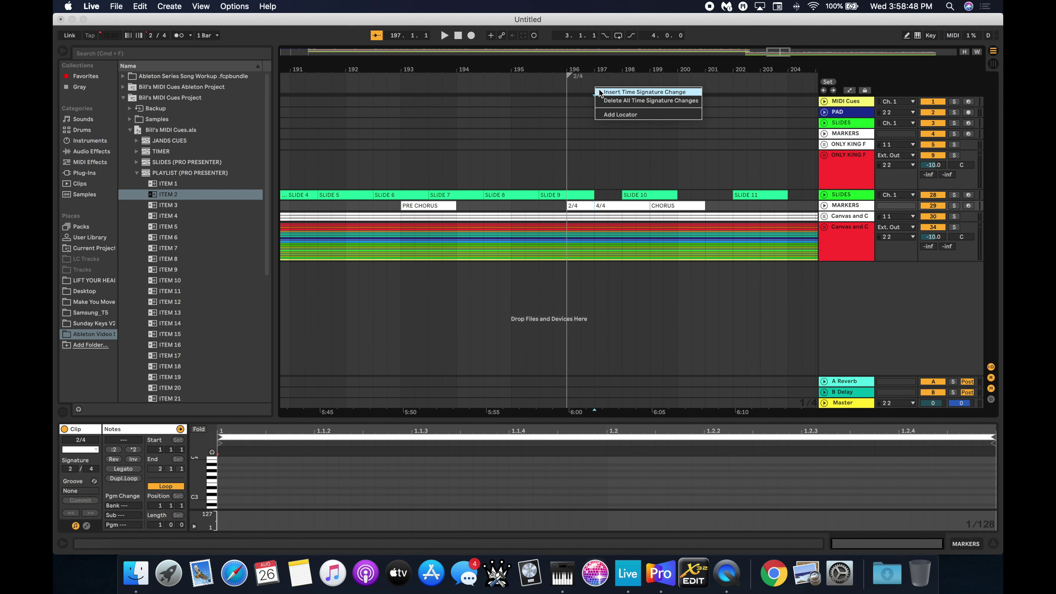
{"action": "left_click", "coordinate": [618, 93]}
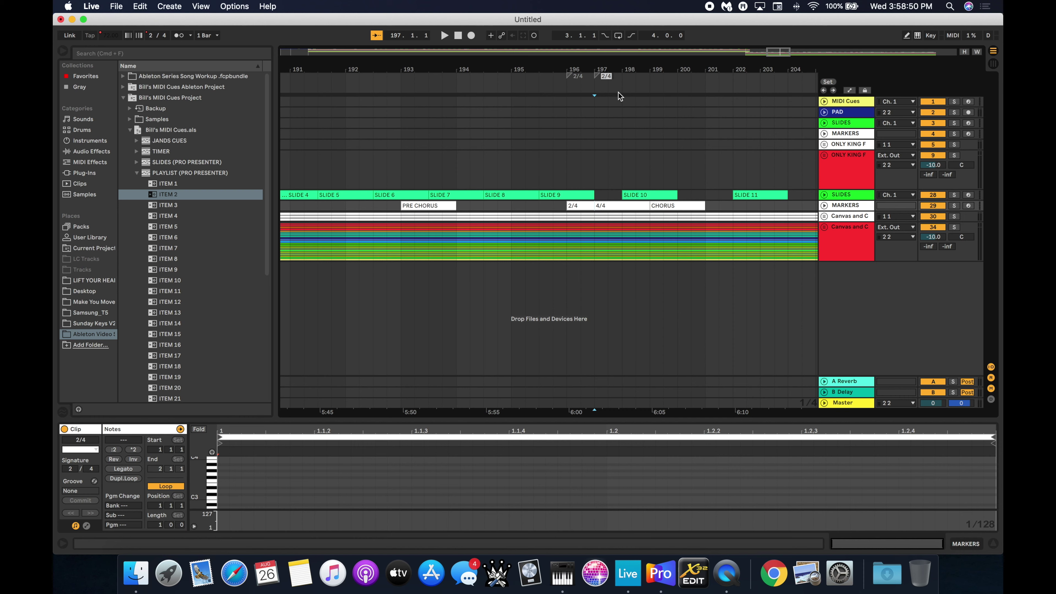
{"action": "type", "text": "4/4"}
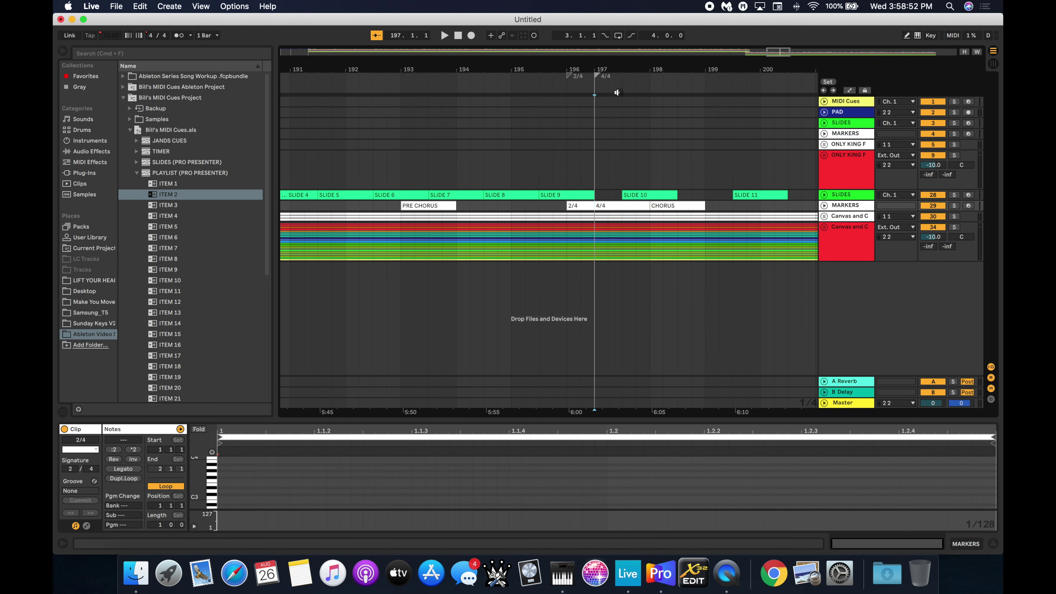
{"action": "left_click", "coordinate": [592, 164]}
Insert a 2/4 time signature change at bar 215, aligned with the 2/4 marker after the second pre-chorus.
{"action": "scroll", "coordinate": [712, 219], "scroll_direction": "right", "scroll_amount": 15}
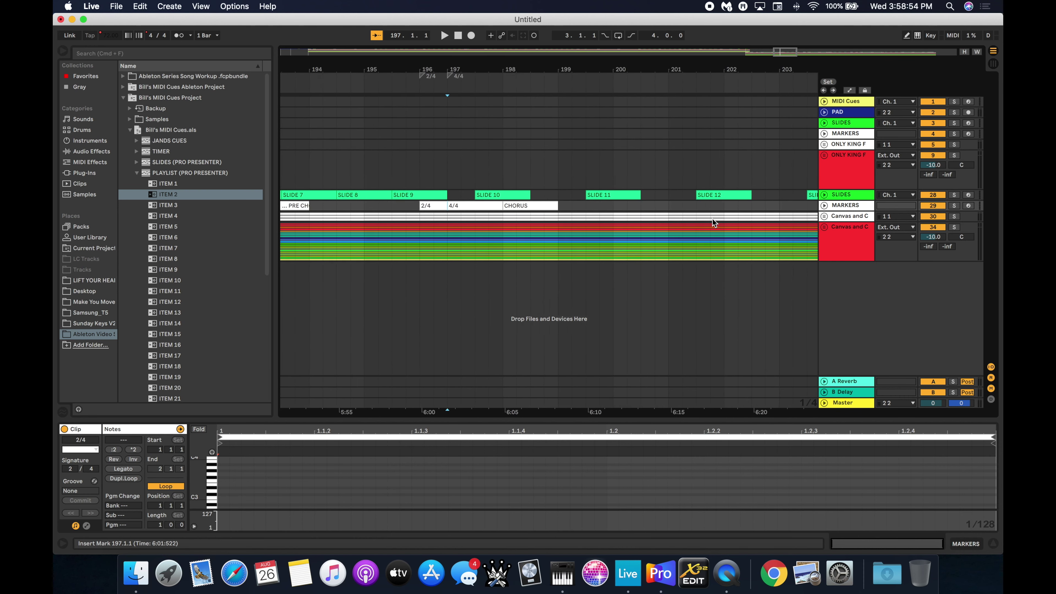
{"action": "scroll", "coordinate": [713, 219], "scroll_direction": "right", "scroll_amount": 8}
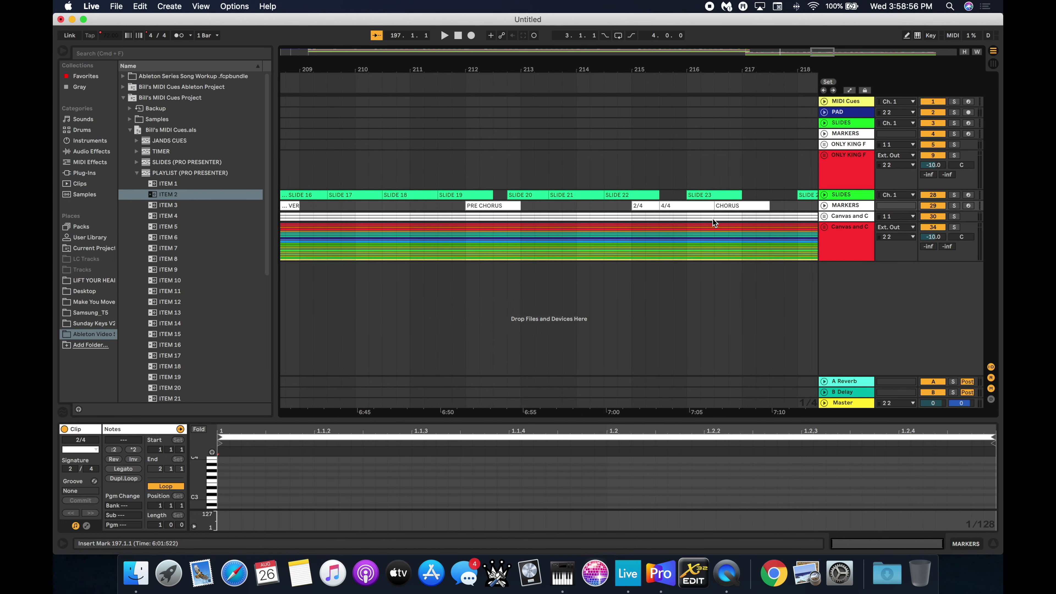
{"action": "right_click", "coordinate": [493, 89]}
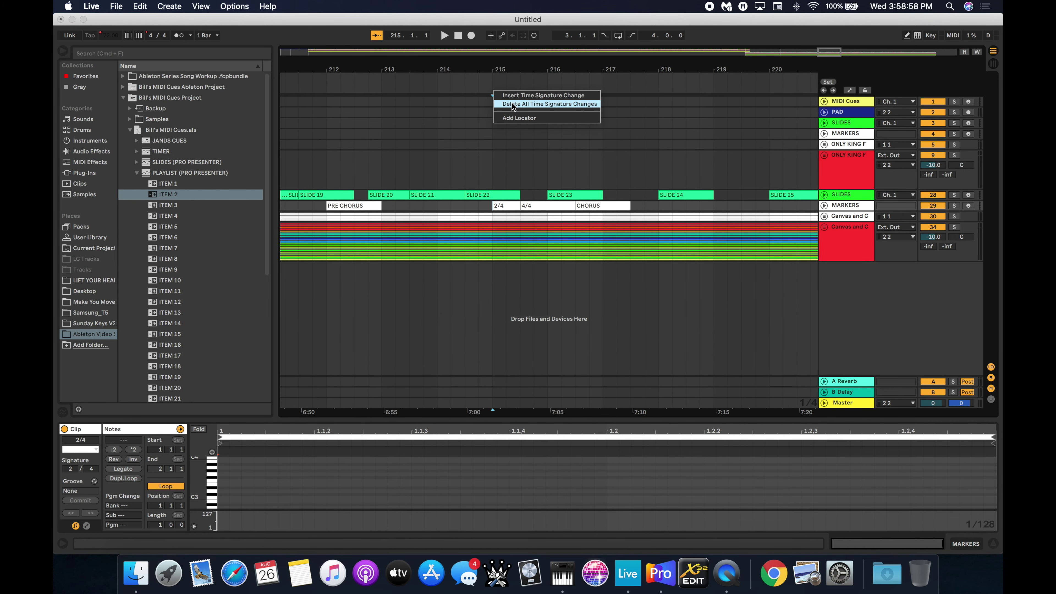
{"action": "left_click", "coordinate": [516, 97]}
{"action": "type", "text": "2/4"}
{"action": "key", "text": "Return"}
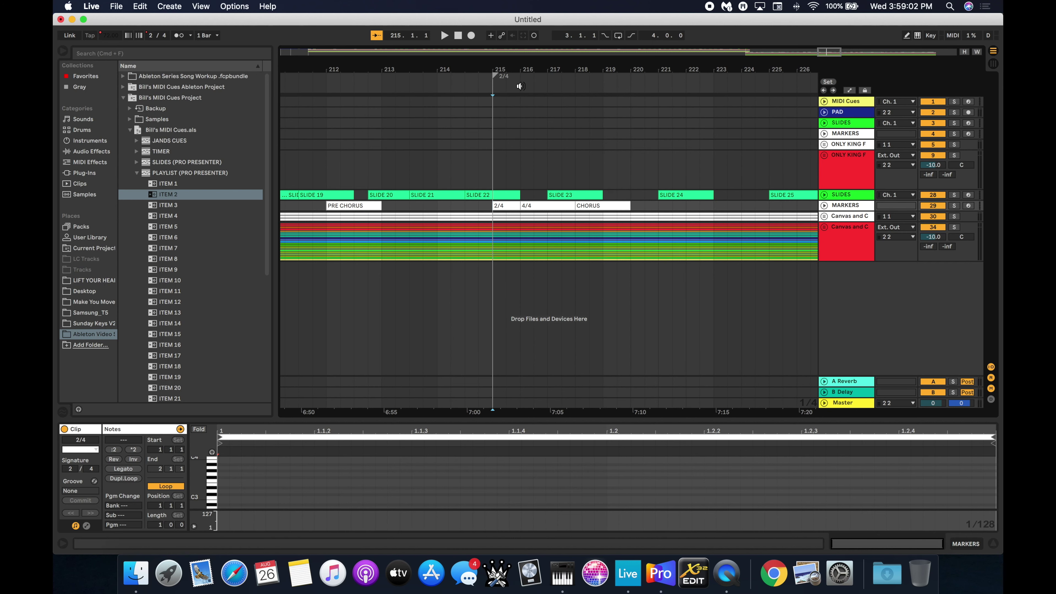
Insert a 4/4 time signature change at bar 216, aligned with the 4/4 marker before the second chorus.
{"action": "right_click", "coordinate": [519, 87]}
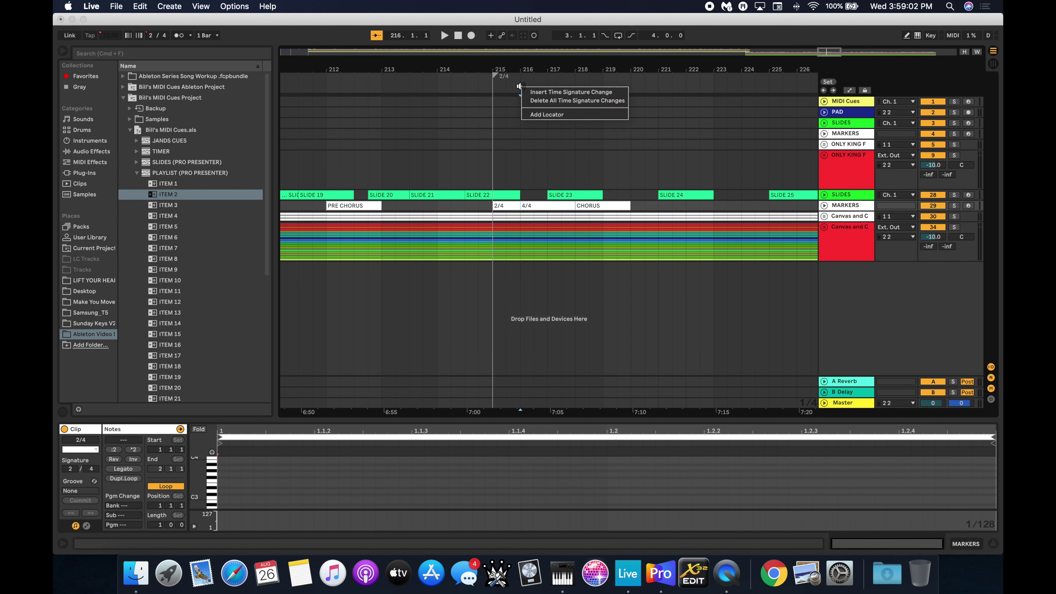
{"action": "left_click", "coordinate": [543, 92]}
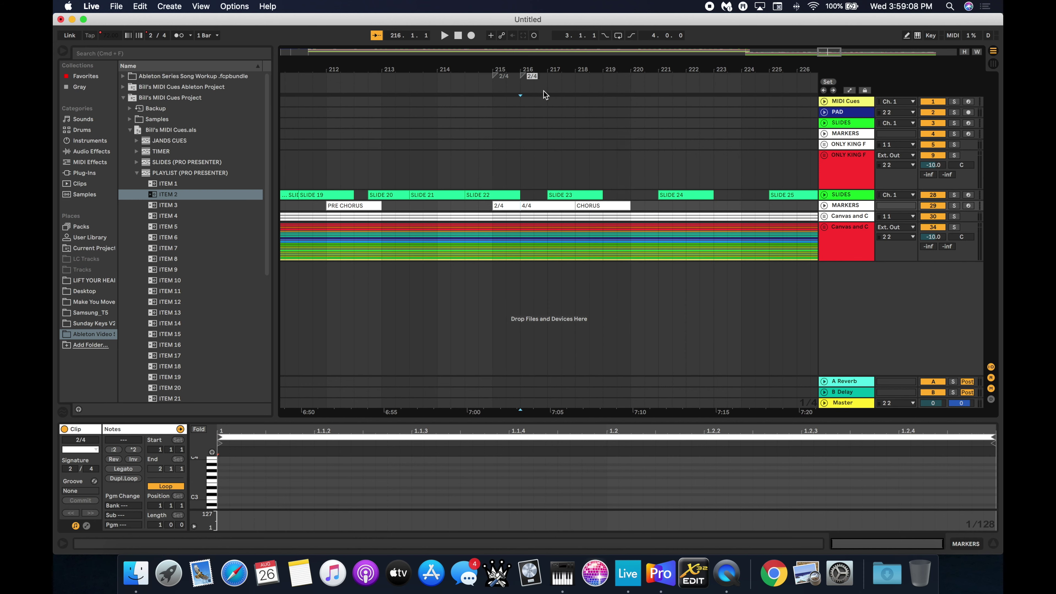
{"action": "type", "text": "4/4"}
{"action": "key", "text": "Return"}
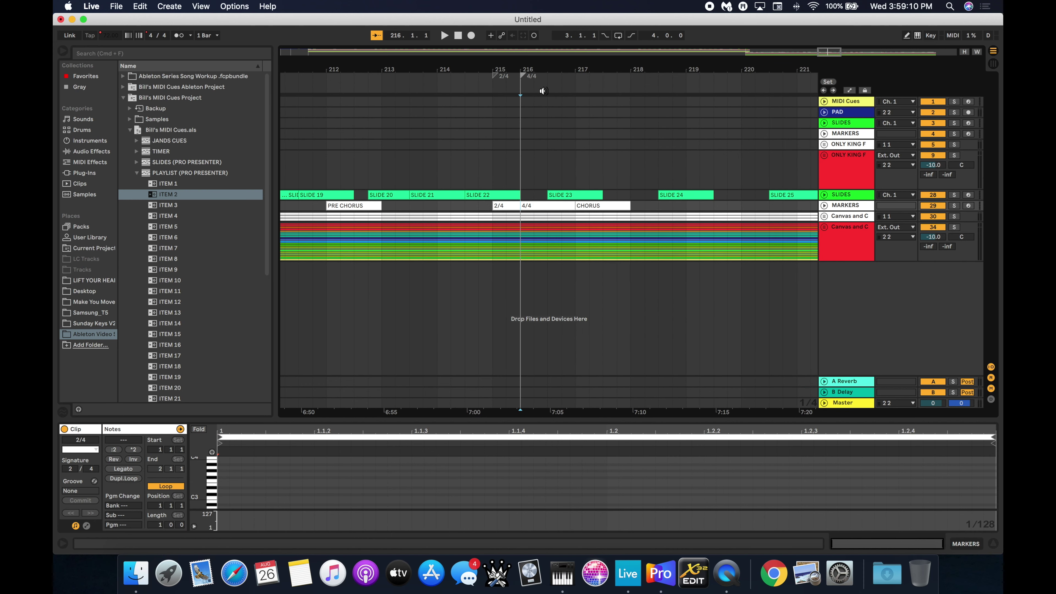
Insert a 2/4 time signature change at bar 256, aligned with the 2/4 marker after the final tag.
{"action": "scroll", "coordinate": [769, 165], "scroll_direction": "right", "scroll_amount": 5}
{"action": "scroll", "coordinate": [770, 165], "scroll_direction": "right", "scroll_amount": 10}
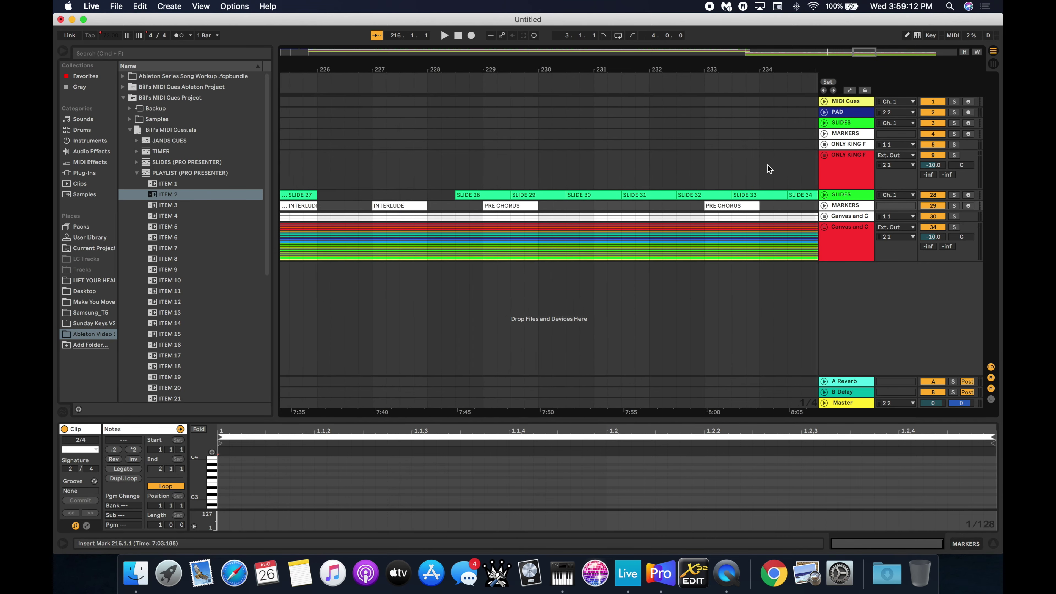
{"action": "scroll", "coordinate": [768, 168], "scroll_direction": "right", "scroll_amount": 10}
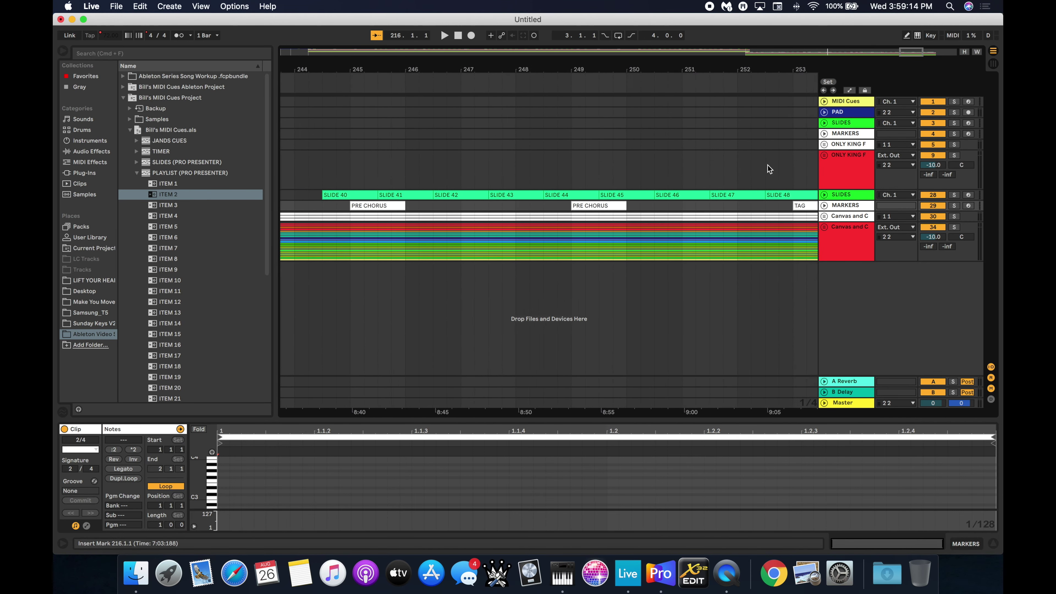
{"action": "scroll", "coordinate": [766, 165], "scroll_direction": "right", "scroll_amount": 1}
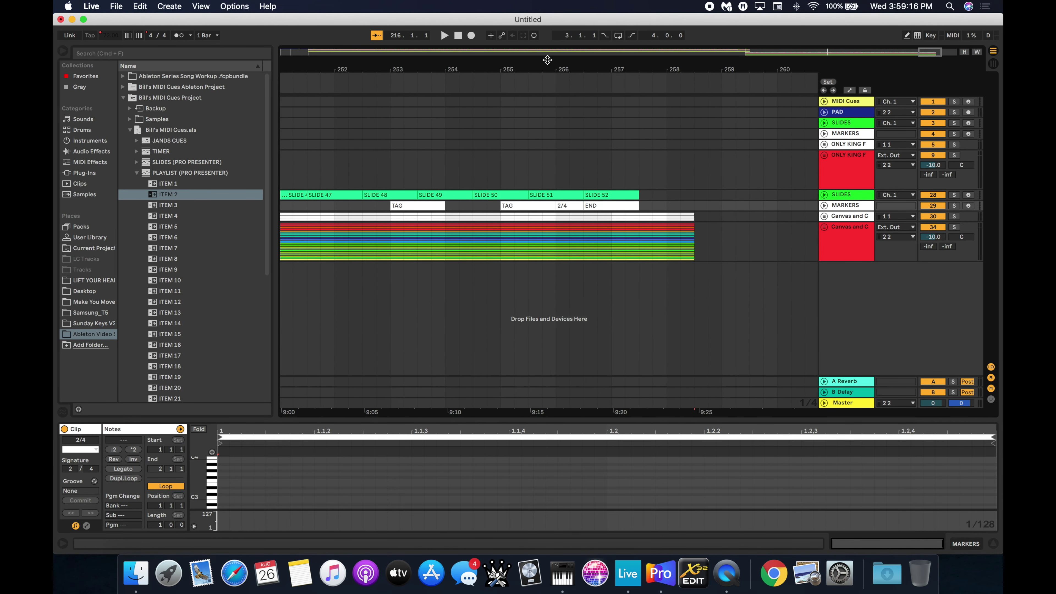
{"action": "right_click", "coordinate": [555, 86]}
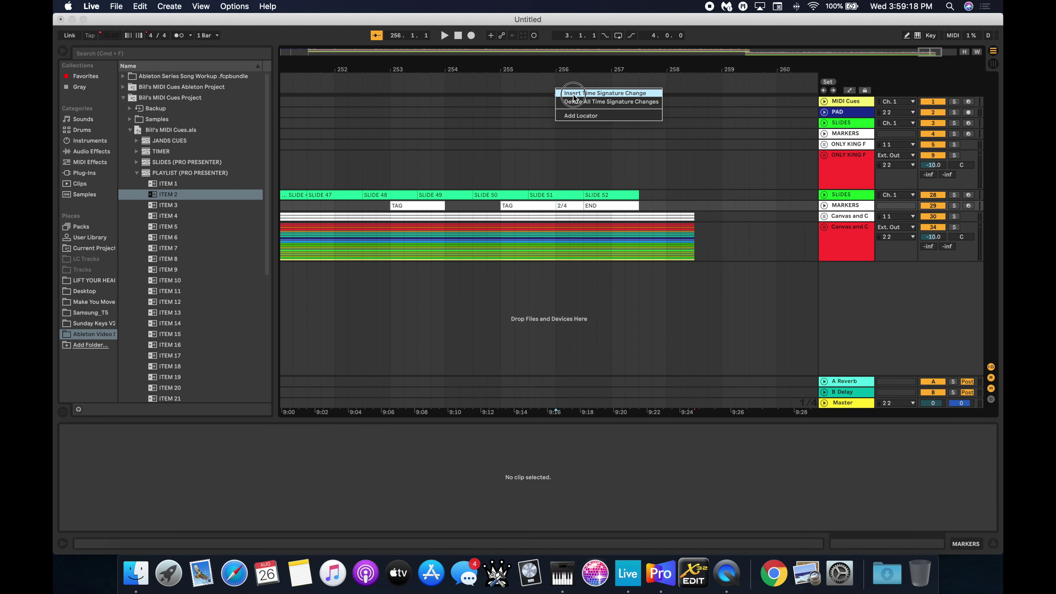
{"action": "left_click", "coordinate": [574, 98]}
{"action": "type", "text": "2/4"}
{"action": "key", "text": "Return"}
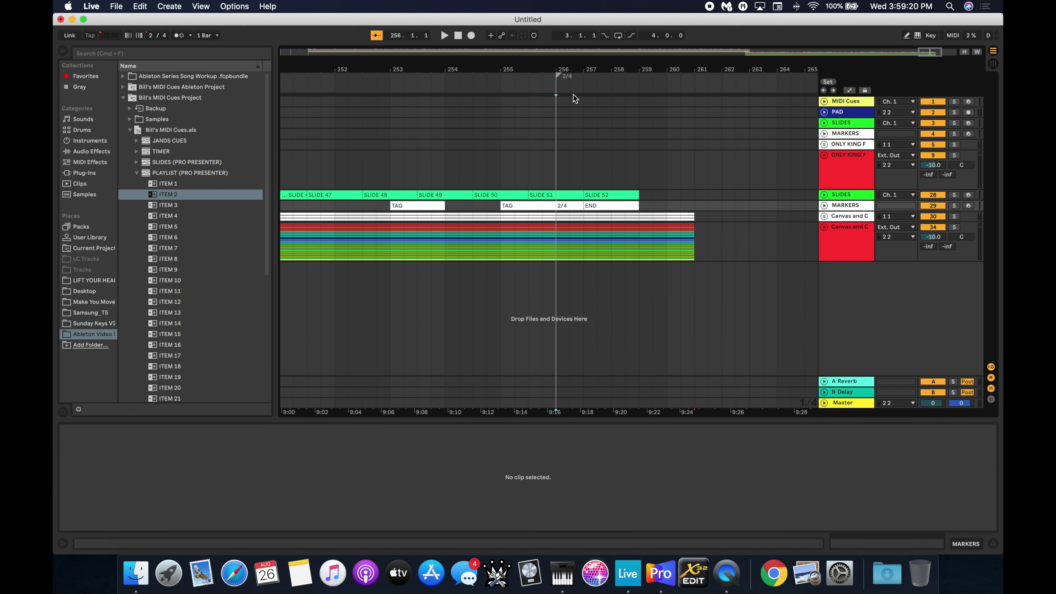
Insert a 4/4 time signature change at bar 257, aligned with the start of the END marker.
{"action": "right_click", "coordinate": [583, 85]}
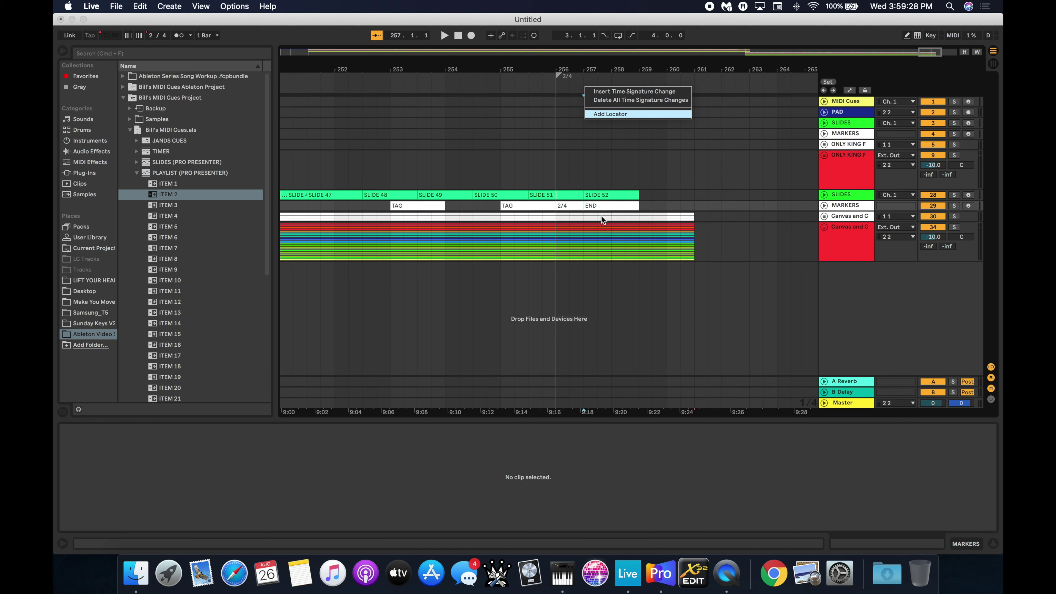
{"action": "left_click", "coordinate": [607, 91]}
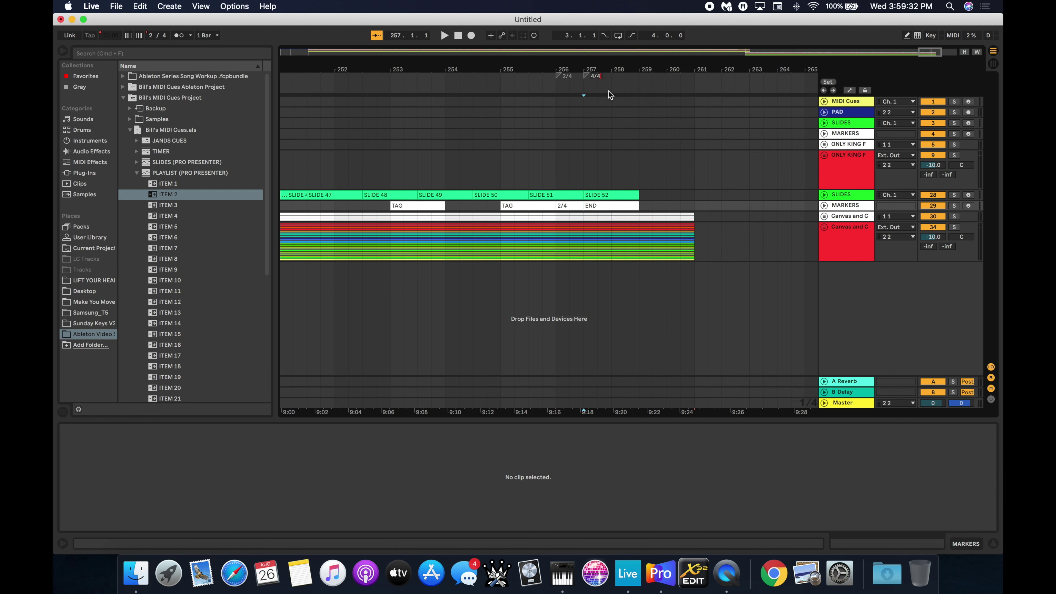
{"action": "key", "text": "Return"}
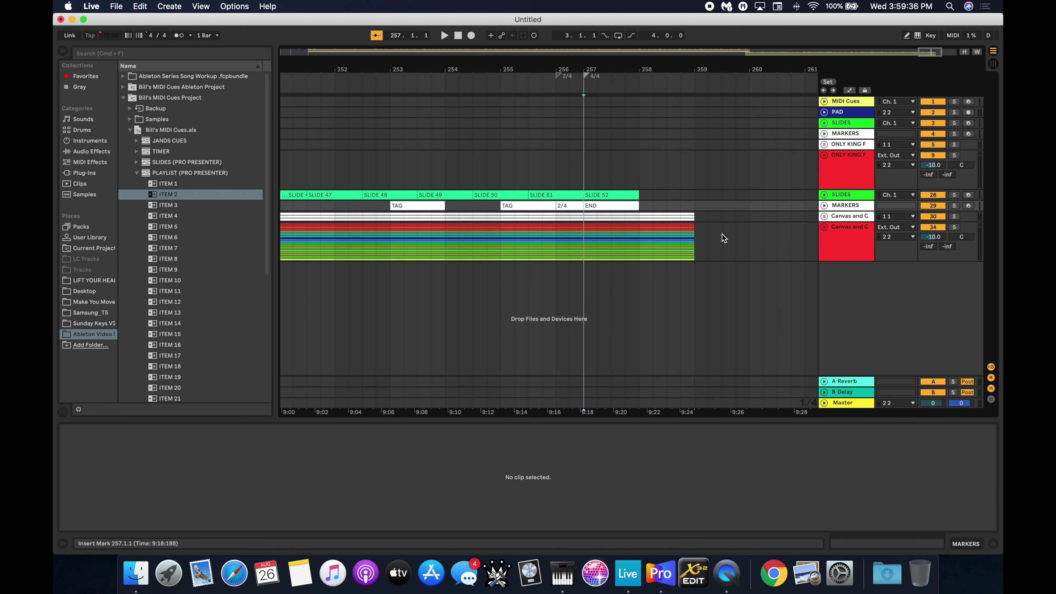
Expand the Canvas and Clay Ears group, shorten the TEMPO 4/4 clip to end at bar 257, and collapse the group.
{"action": "left_click", "coordinate": [824, 215]}
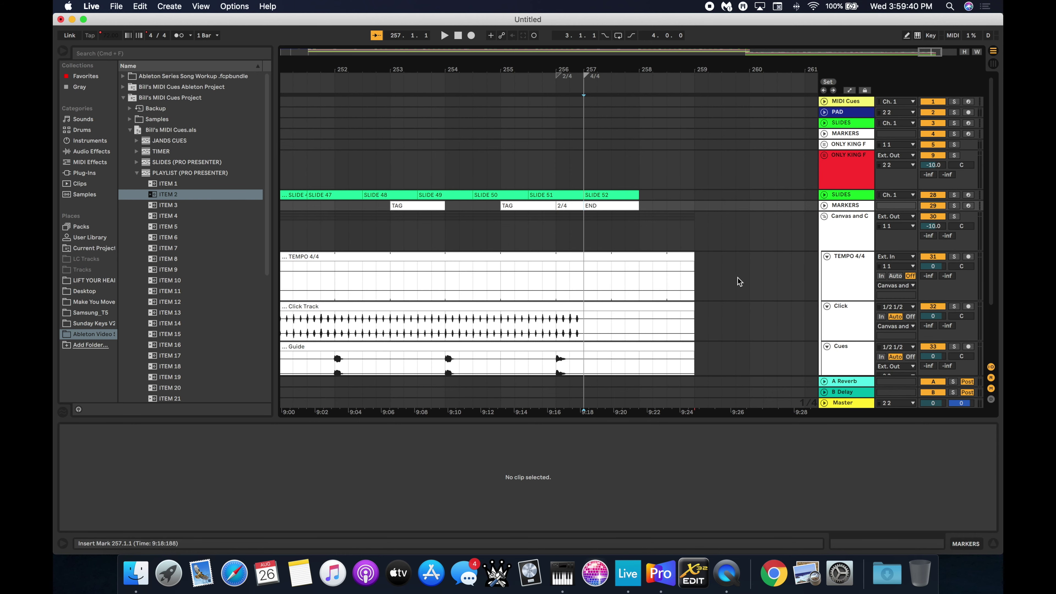
{"action": "left_click_drag", "start_coordinate": [691, 257], "coordinate": [582, 258]}
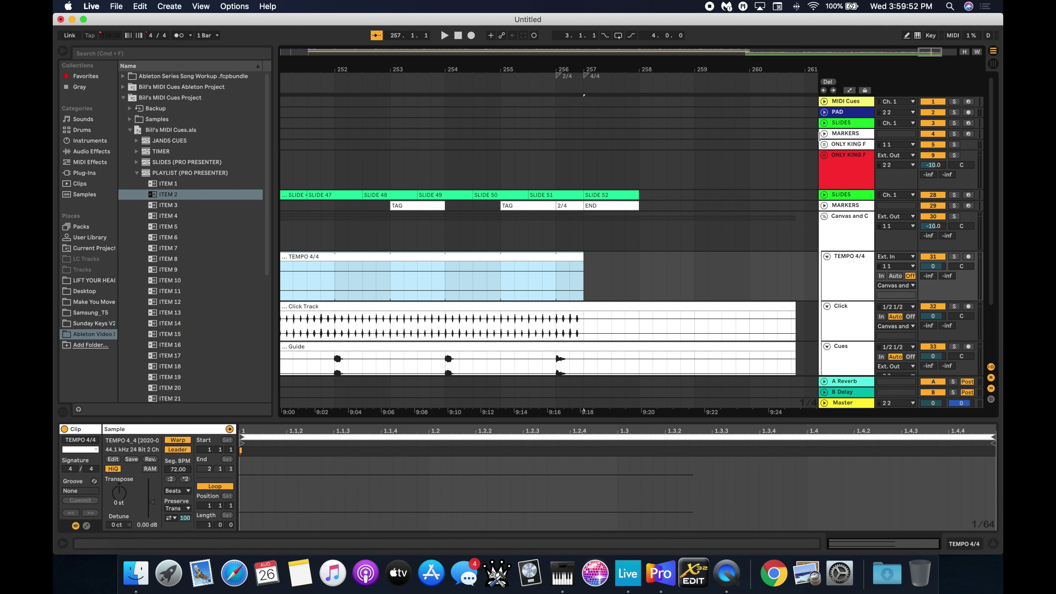
{"action": "left_click", "coordinate": [824, 215]}
{"action": "scroll", "coordinate": [721, 280], "scroll_direction": "right", "scroll_amount": 2}
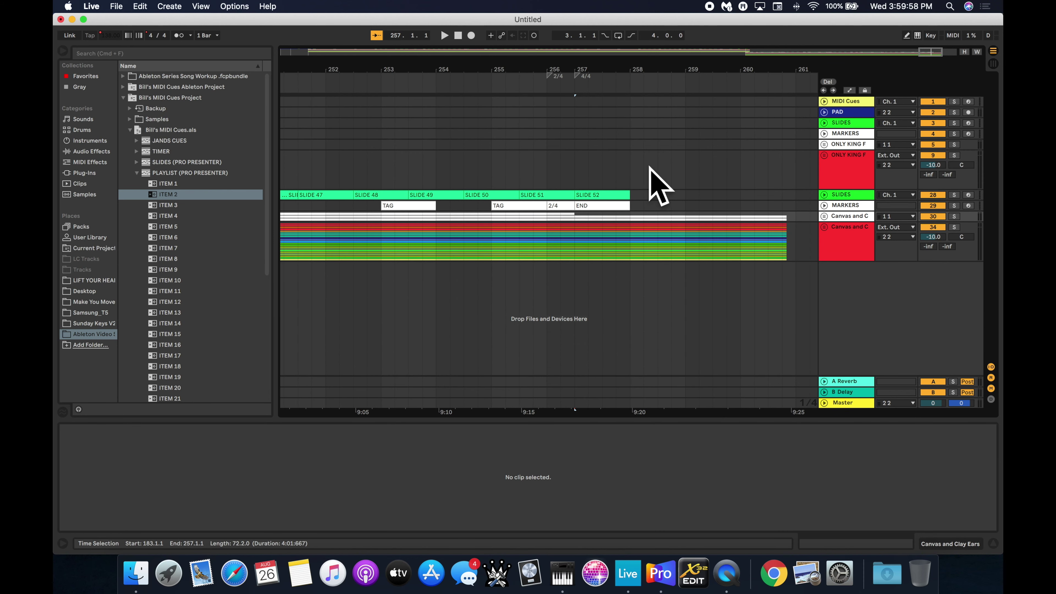
Turn on the metronome and play the transition from the end of Only King Forever into the Canvas and Clay intro.
{"action": "scroll", "coordinate": [654, 168], "scroll_direction": "left", "scroll_amount": 15}
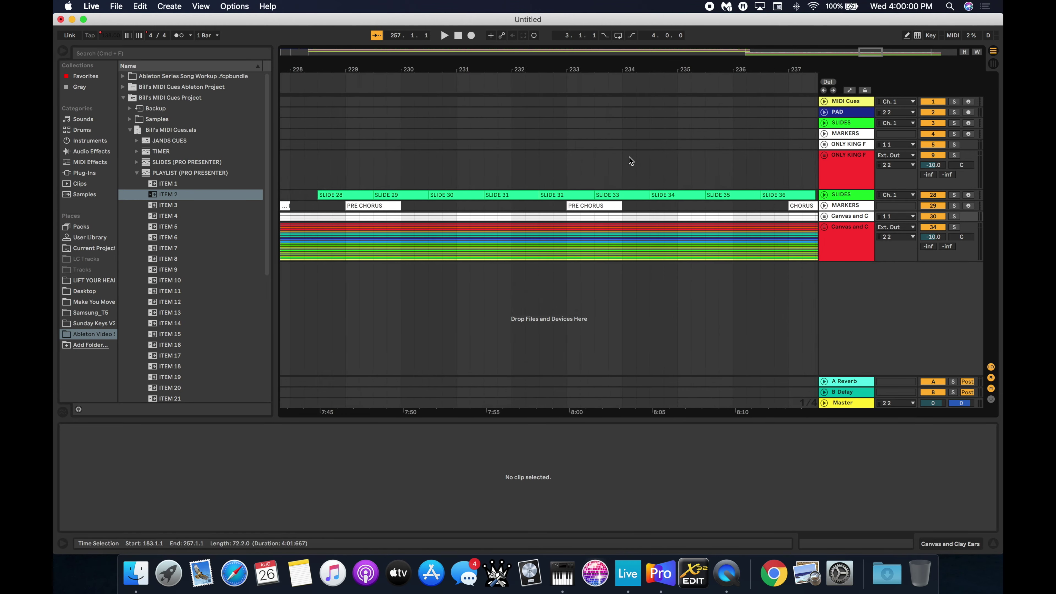
{"action": "scroll", "coordinate": [630, 158], "scroll_direction": "left", "scroll_amount": 20}
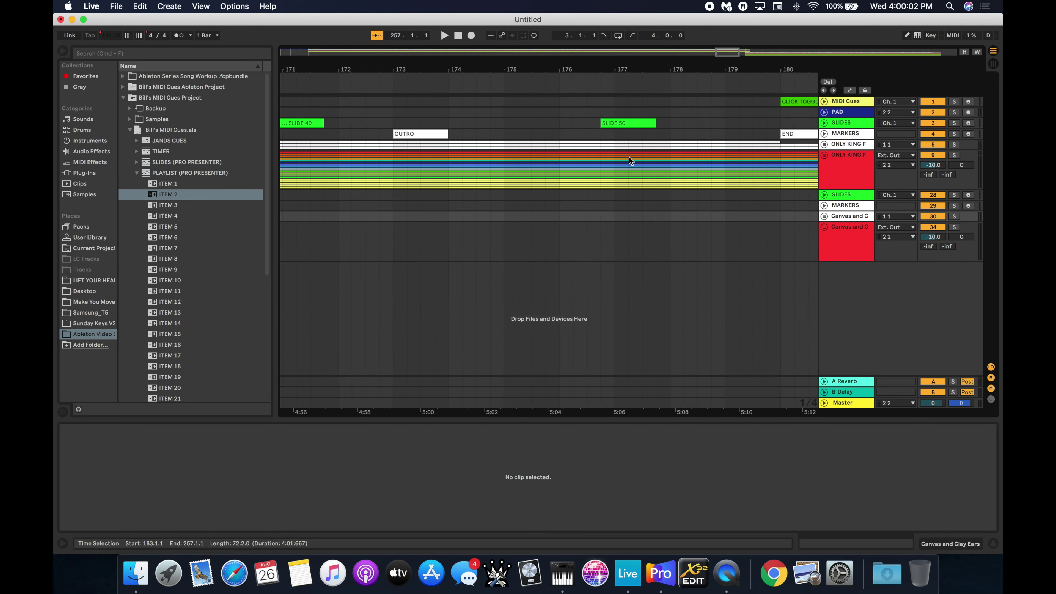
{"action": "scroll", "coordinate": [629, 160], "scroll_direction": "right", "scroll_amount": 2}
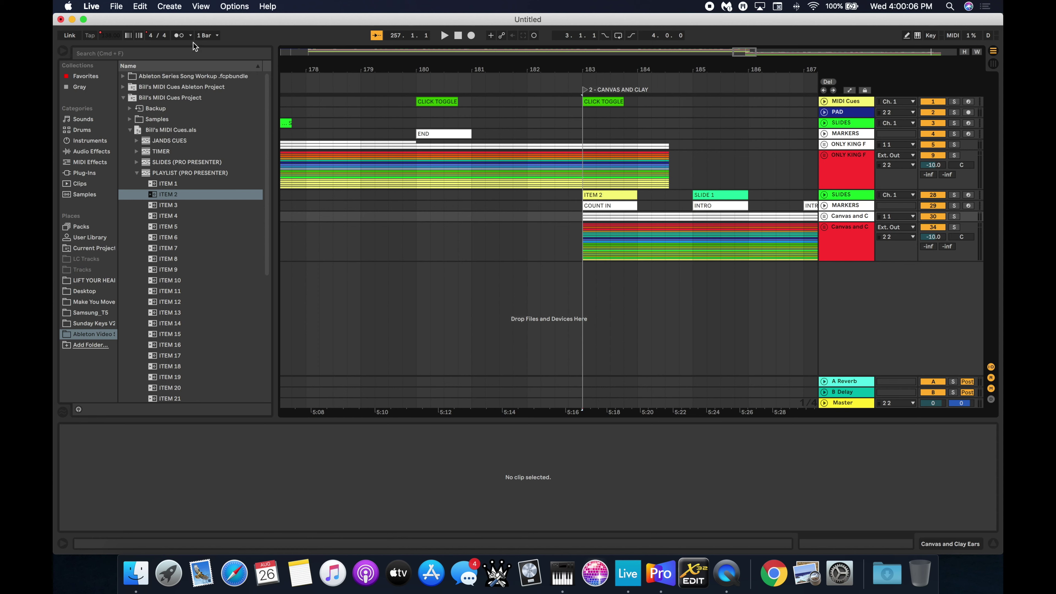
{"action": "left_click", "coordinate": [182, 37]}
{"action": "scroll", "coordinate": [480, 171], "scroll_direction": "left", "scroll_amount": 2}
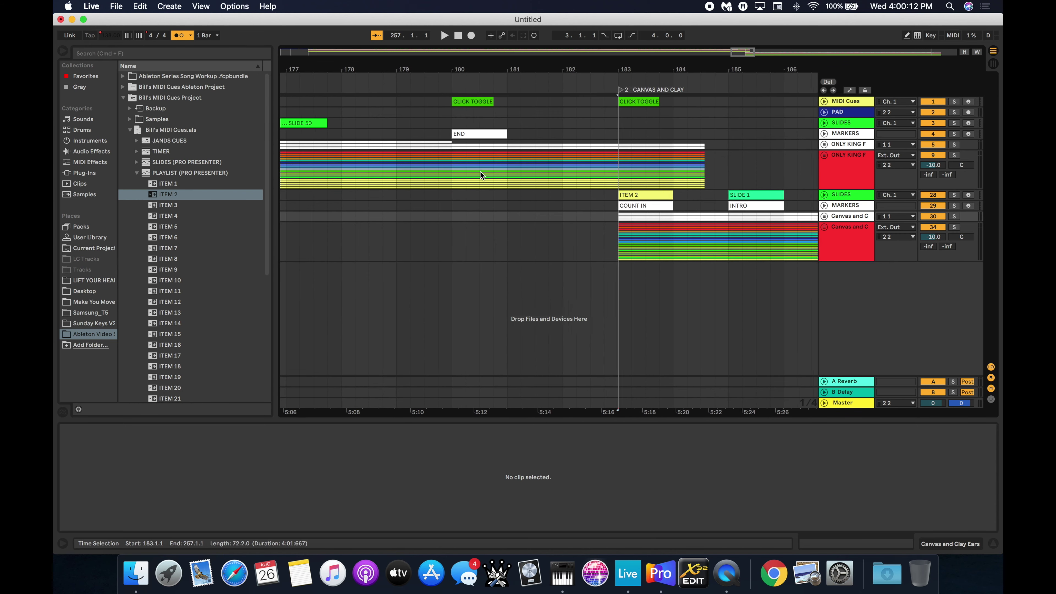
{"action": "left_click", "coordinate": [346, 79]}
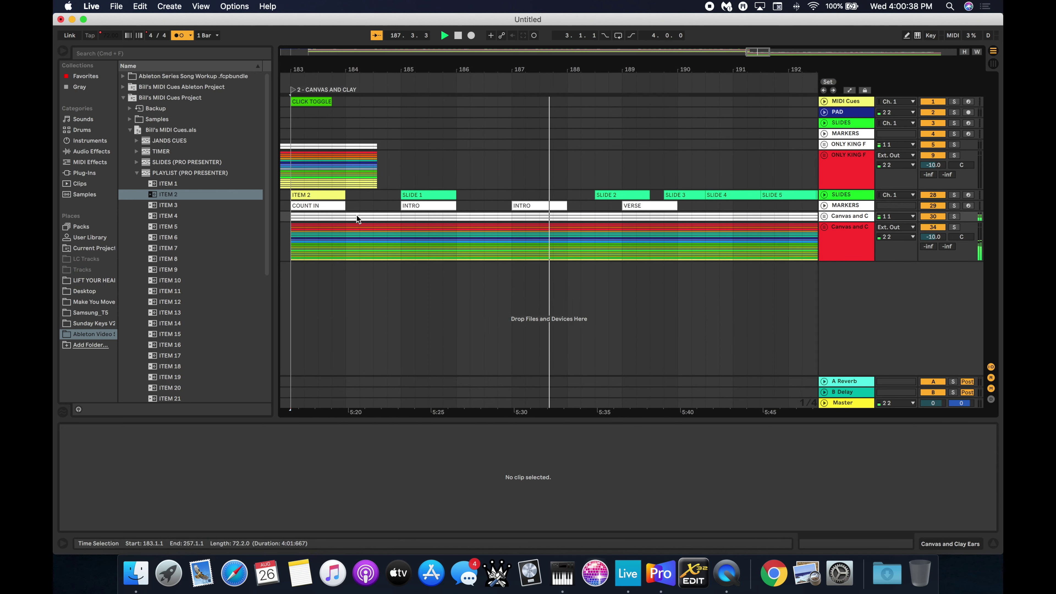
{"action": "key", "text": "space"}
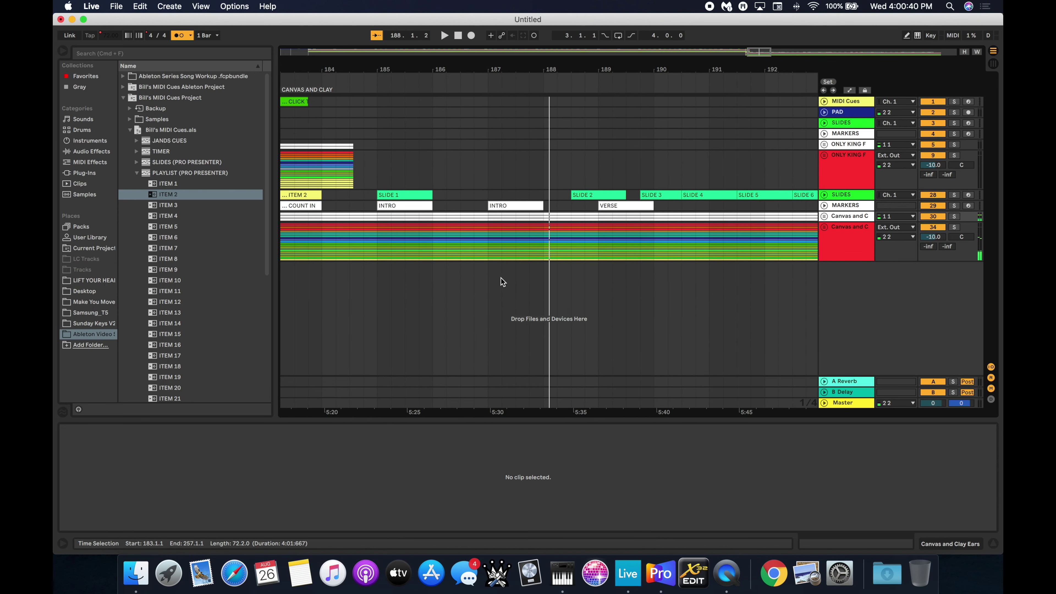
Examine how the Canvas and Clay count-in, intro and click toggle cues line up with the end of Only King Forever.
{"action": "left_click_drag", "start_coordinate": [334, 195], "coordinate": [554, 277]}
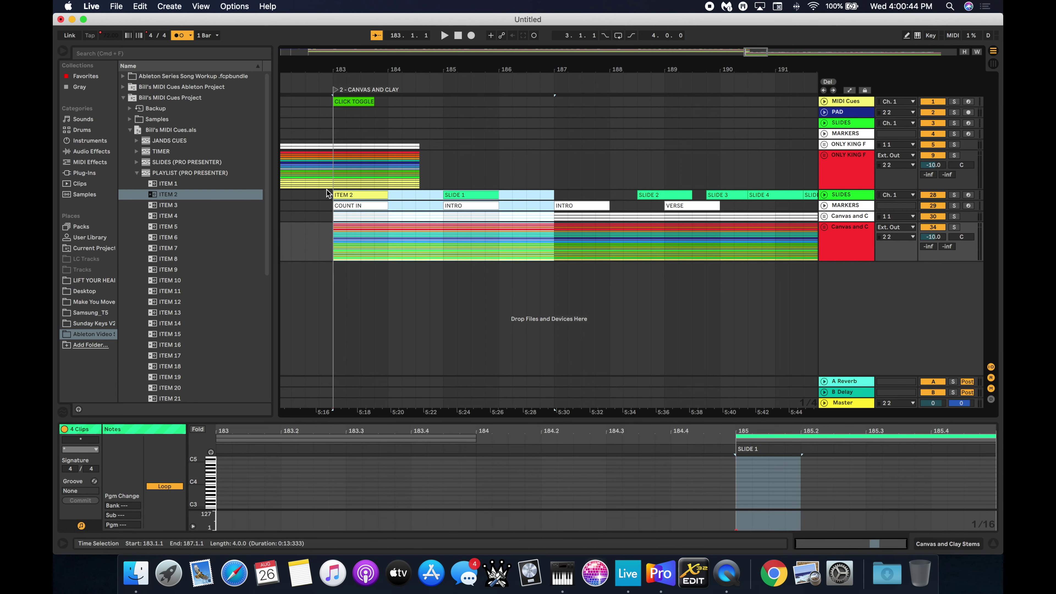
{"action": "left_click", "coordinate": [578, 280]}
{"action": "scroll", "coordinate": [691, 269], "scroll_direction": "right", "scroll_amount": 10}
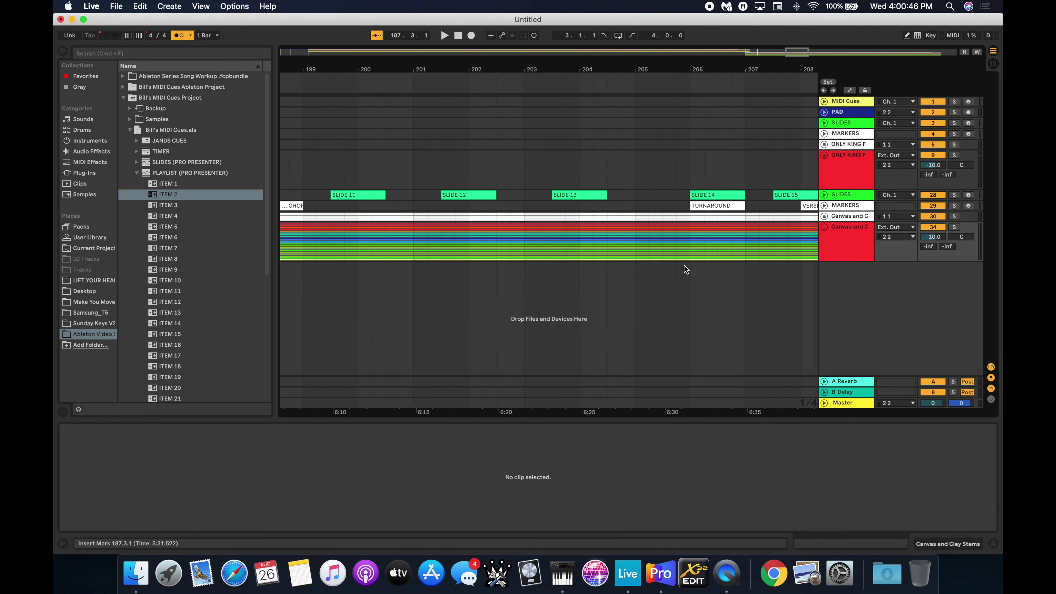
{"action": "scroll", "coordinate": [684, 267], "scroll_direction": "left", "scroll_amount": 2}
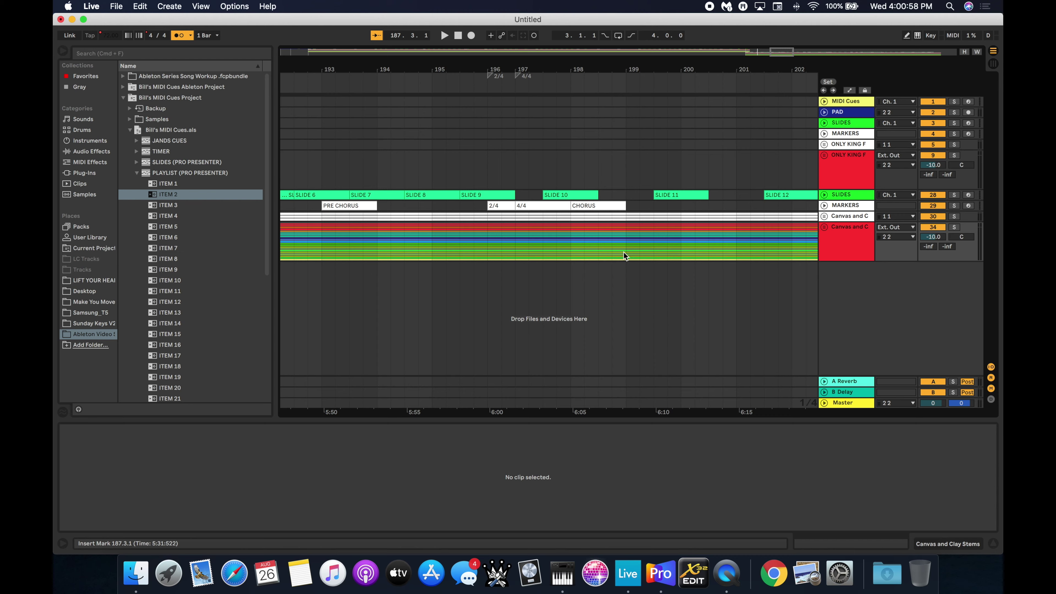
{"action": "scroll", "coordinate": [623, 255], "scroll_direction": "left", "scroll_amount": 10}
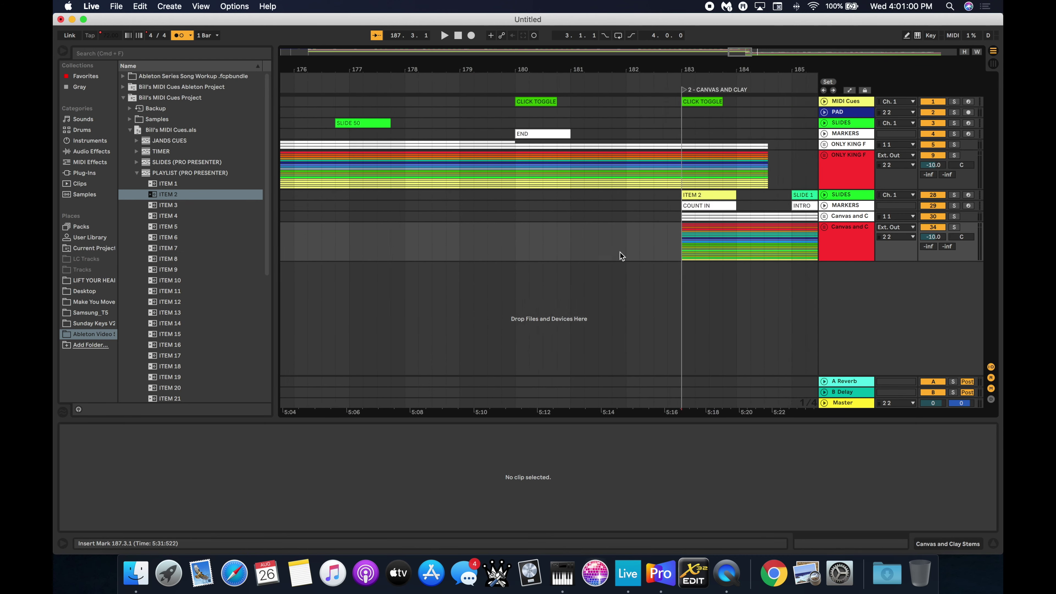
{"action": "scroll", "coordinate": [620, 252], "scroll_direction": "right", "scroll_amount": 2}
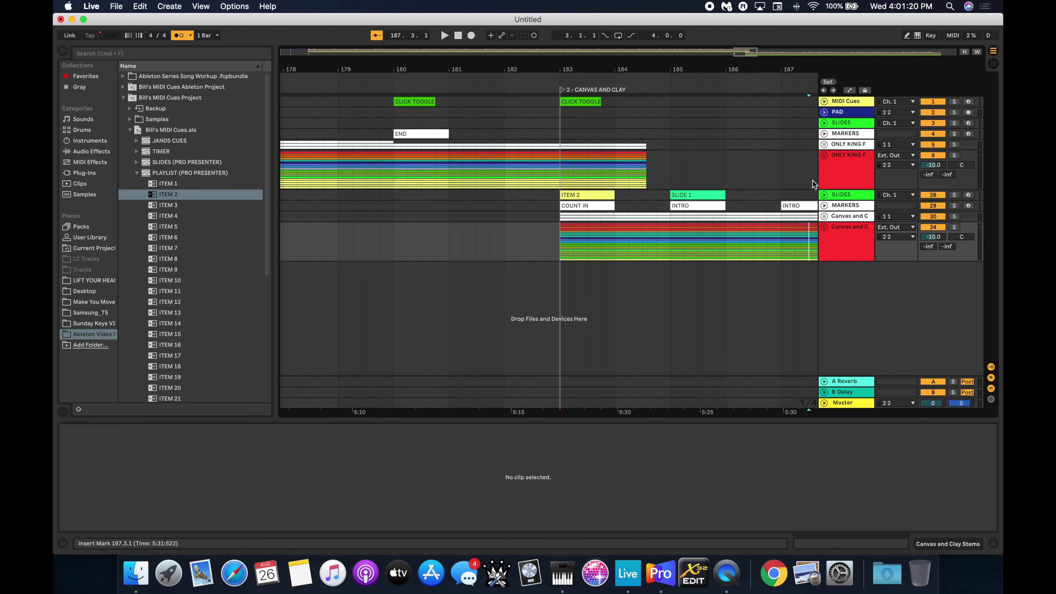
{"action": "scroll", "coordinate": [663, 252], "scroll_direction": "right", "scroll_amount": 2}
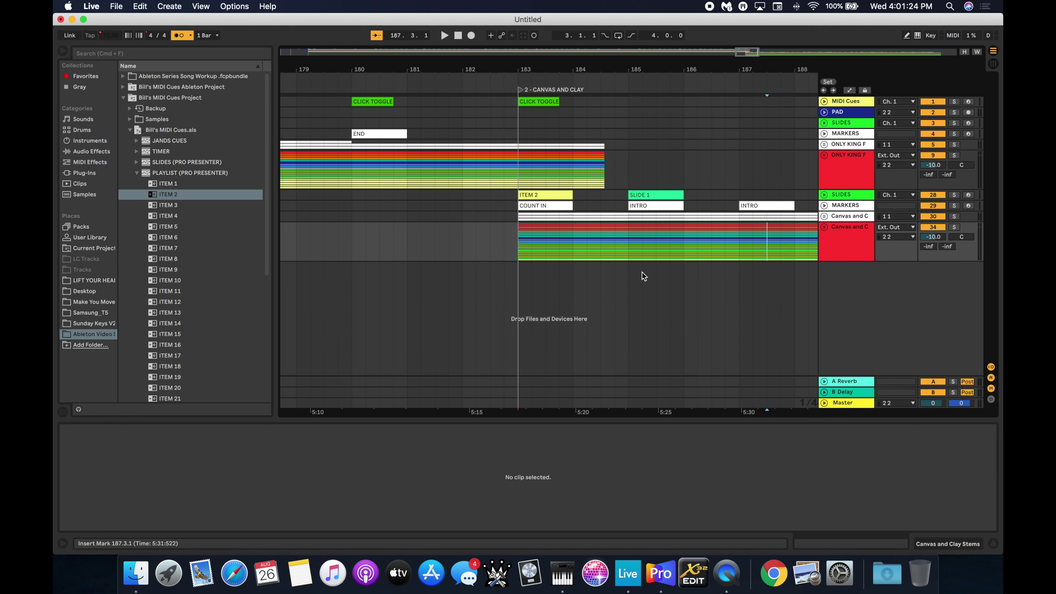
Add a locator named "3 - STAND IN YOUR LOVE" at bar 257, where Canvas and Clay's END marker starts.
{"action": "scroll", "coordinate": [642, 273], "scroll_direction": "right", "scroll_amount": 8}
{"action": "scroll", "coordinate": [642, 273], "scroll_direction": "right", "scroll_amount": 20}
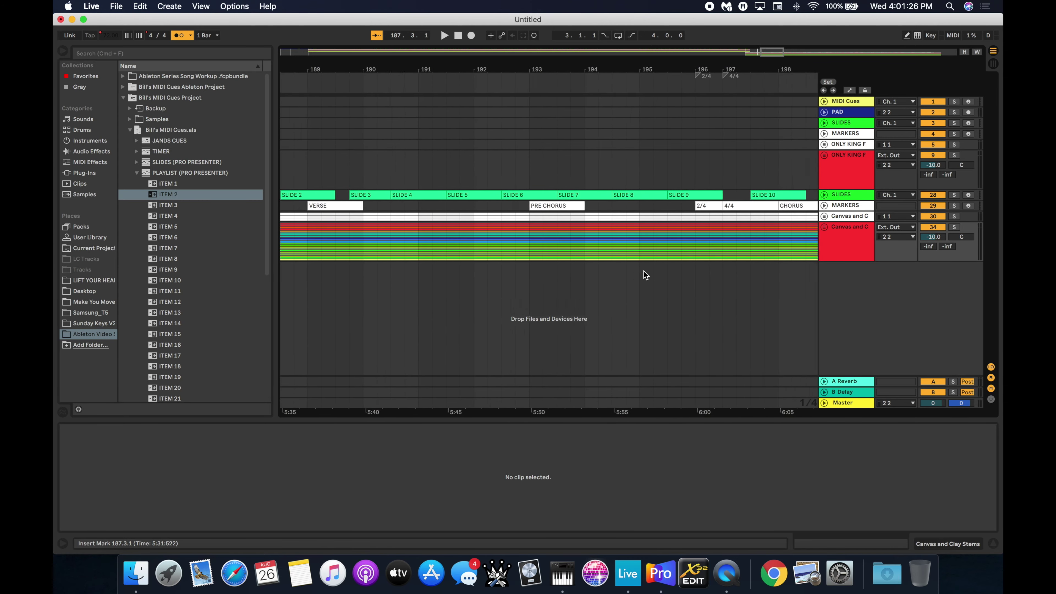
{"action": "scroll", "coordinate": [645, 273], "scroll_direction": "right", "scroll_amount": 20}
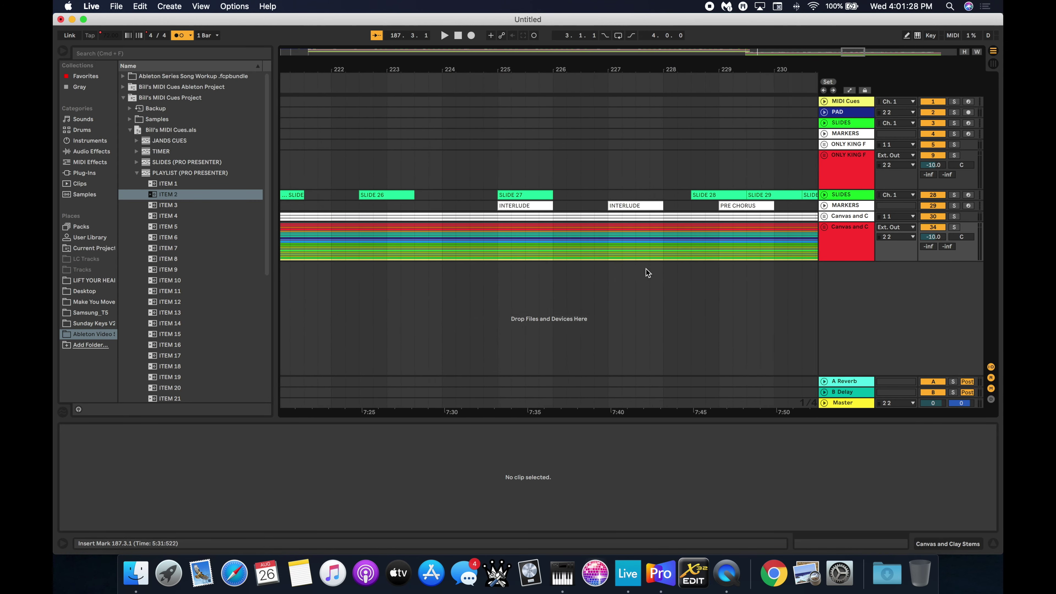
{"action": "scroll", "coordinate": [645, 272], "scroll_direction": "right", "scroll_amount": 13}
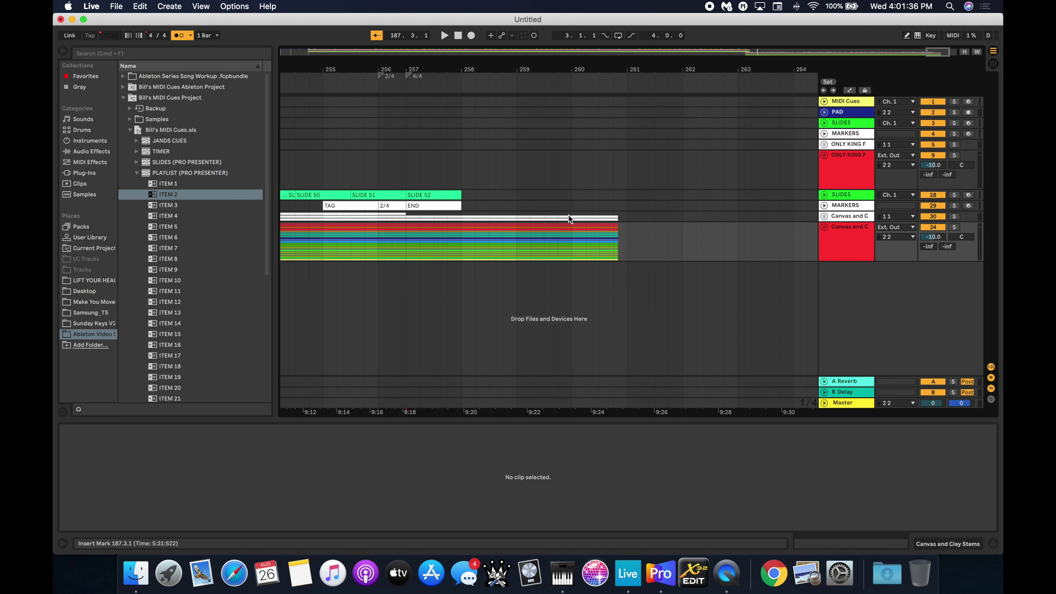
{"action": "right_click", "coordinate": [407, 85]}
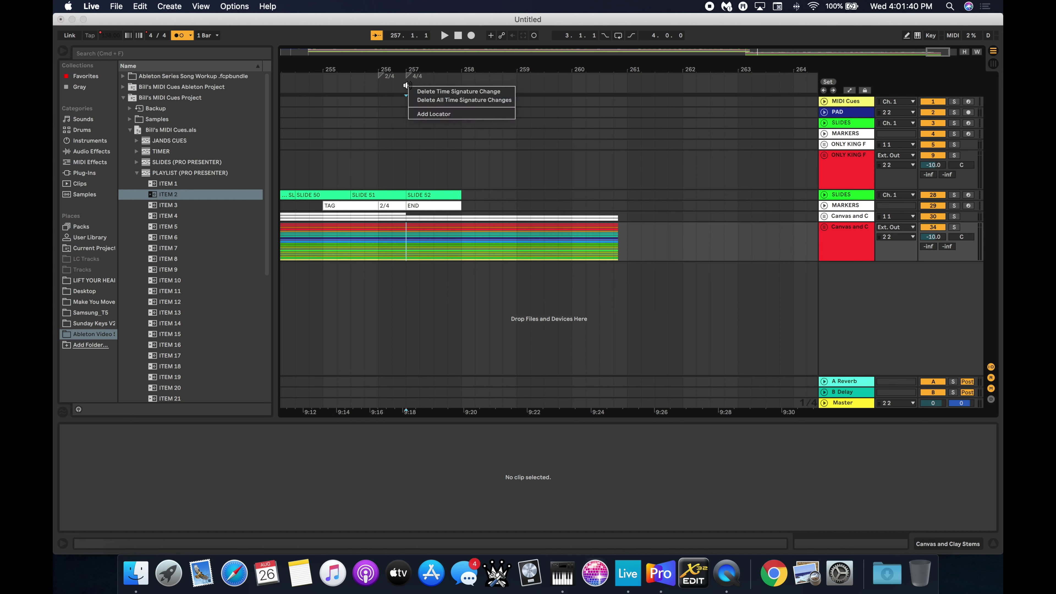
{"action": "left_click", "coordinate": [431, 111]}
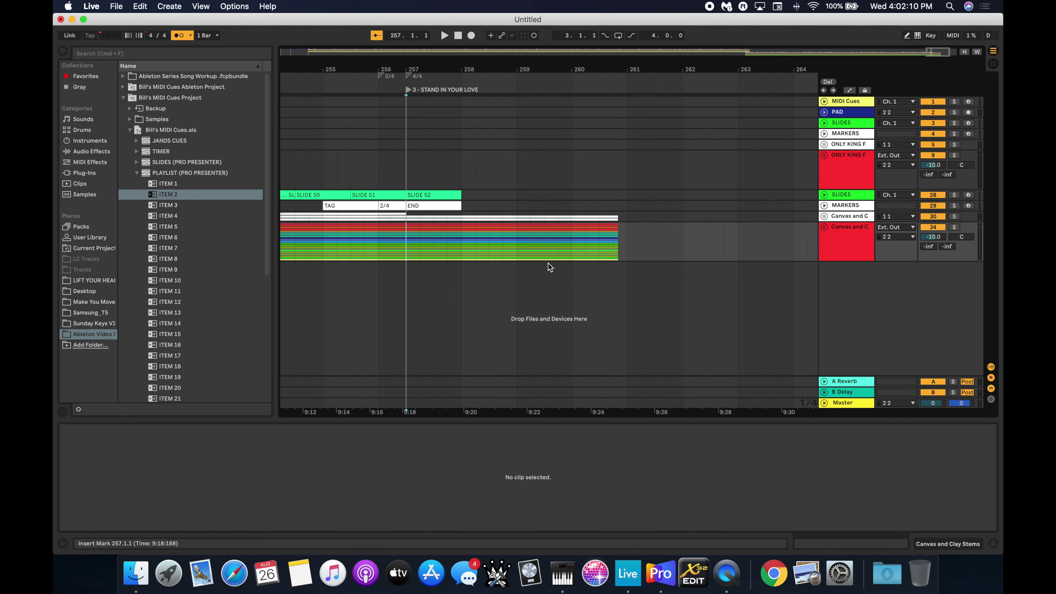
Import the Stand In Your Love 72 C set from the Songs folder as new tracks below the Canvas and Clay tracks.
{"action": "left_click", "coordinate": [136, 173]}
{"action": "key", "text": "w"}
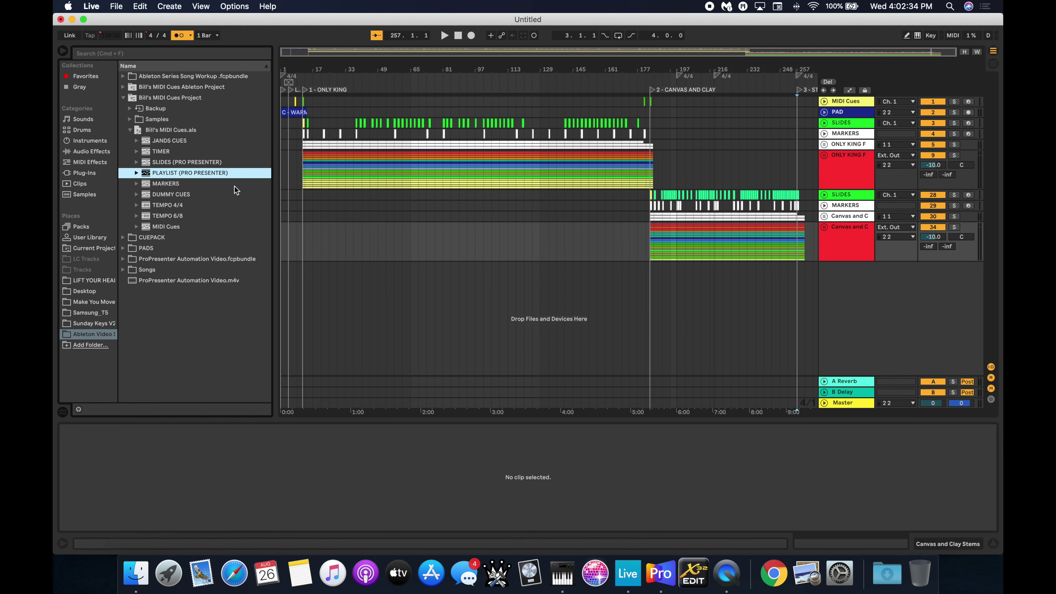
{"action": "left_click", "coordinate": [124, 270]}
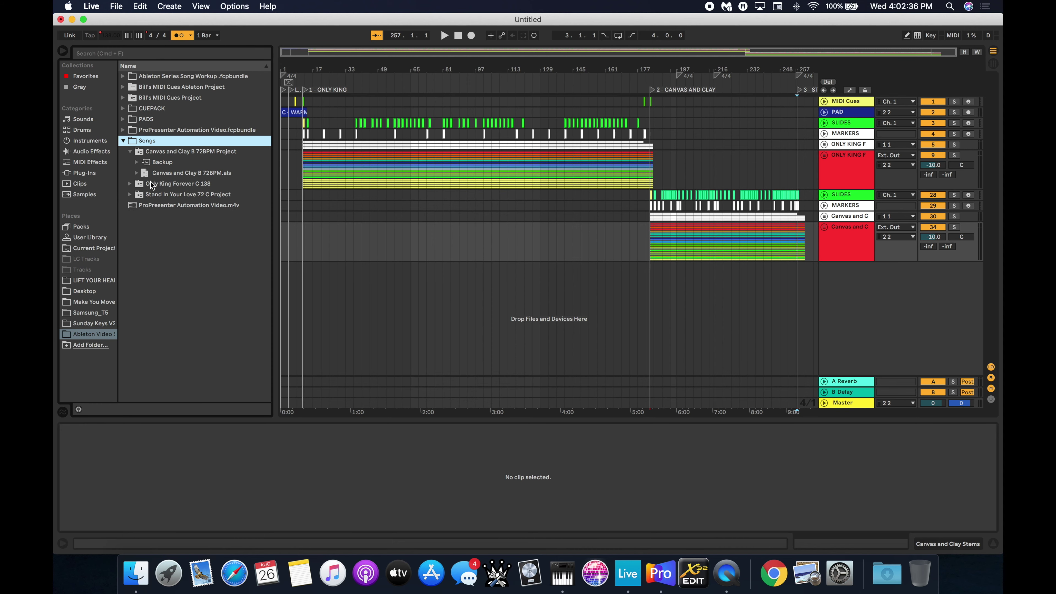
{"action": "left_click", "coordinate": [130, 153]}
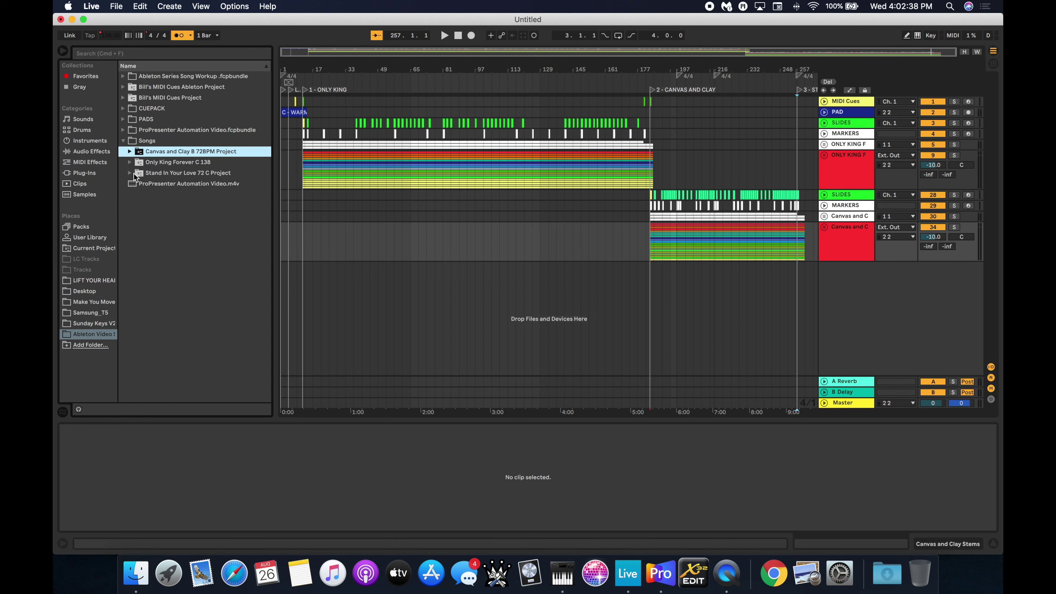
{"action": "left_click", "coordinate": [131, 173]}
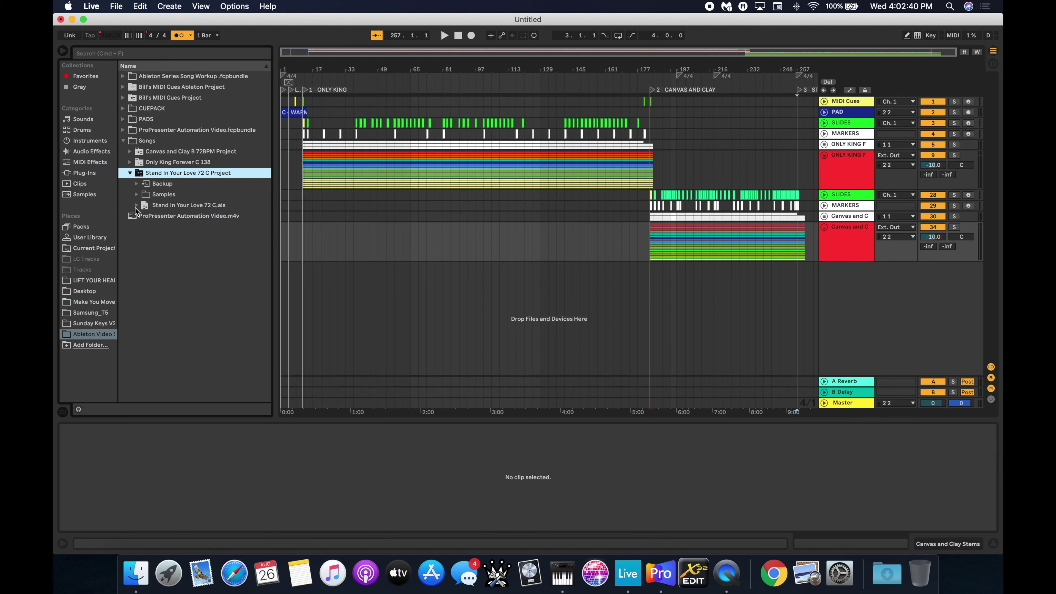
{"action": "left_click", "coordinate": [137, 205]}
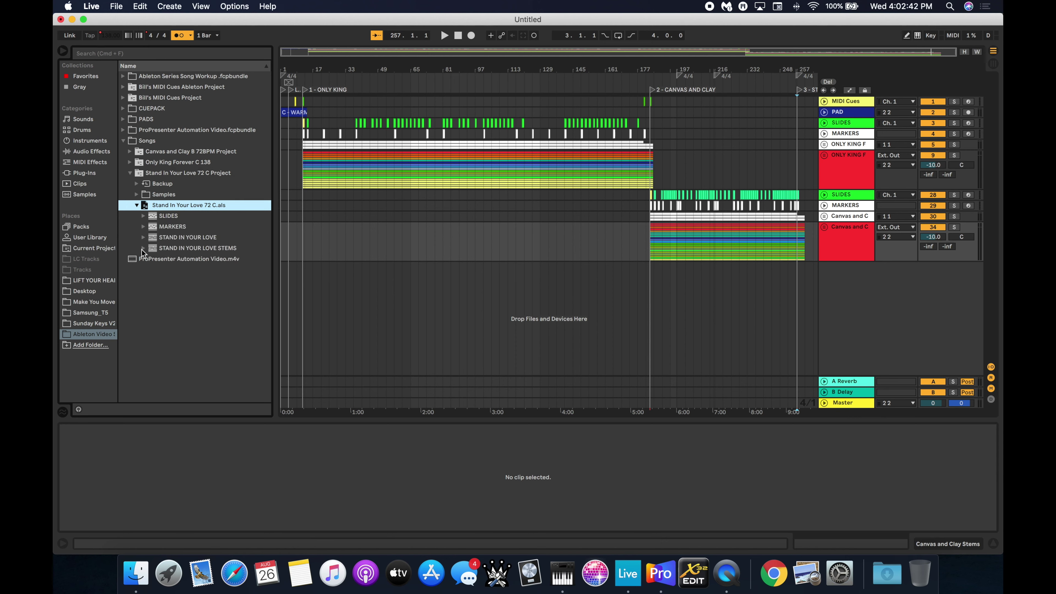
{"action": "left_click_drag", "start_coordinate": [181, 205], "coordinate": [389, 337]}
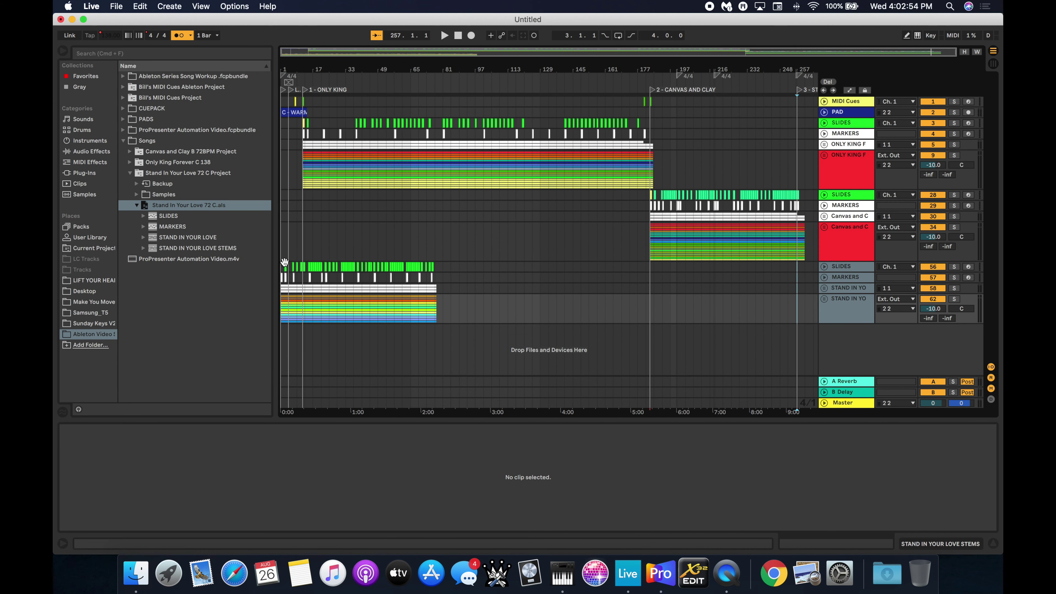
Move all Stand In Your Love clips together so the song starts at bar 257, at its "3 - STAND IN YOUR LOVE" locator.
{"action": "left_click_drag", "start_coordinate": [441, 322], "coordinate": [271, 275]}
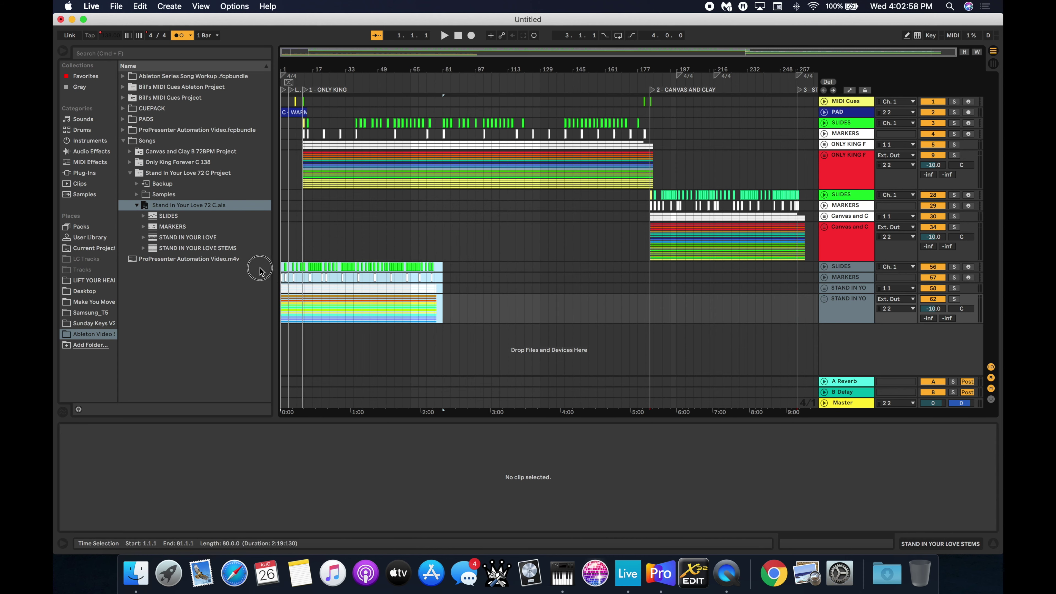
{"action": "left_click", "coordinate": [407, 265]}
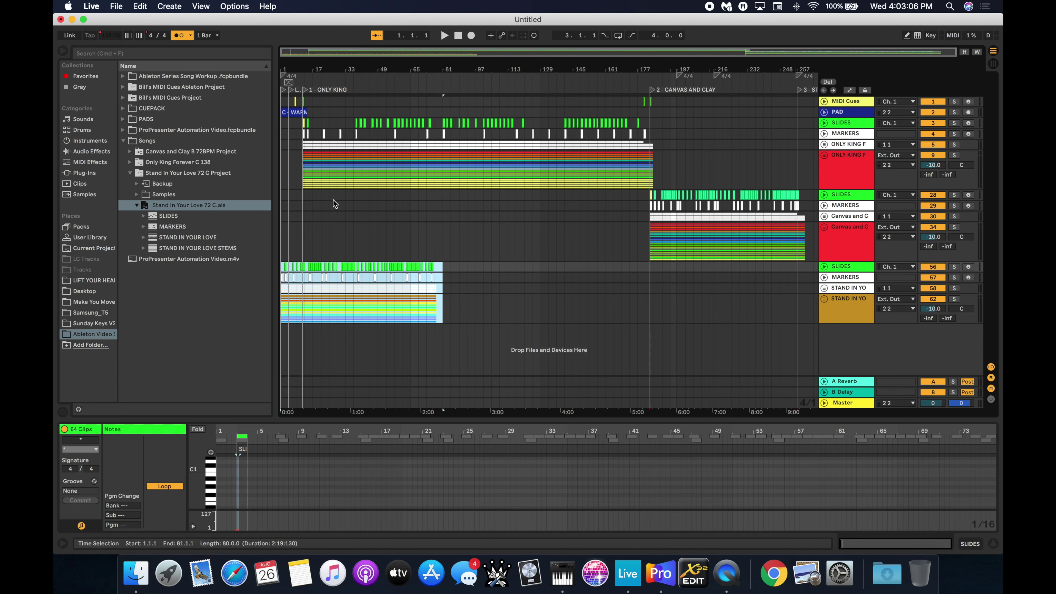
{"action": "left_click", "coordinate": [63, 52]}
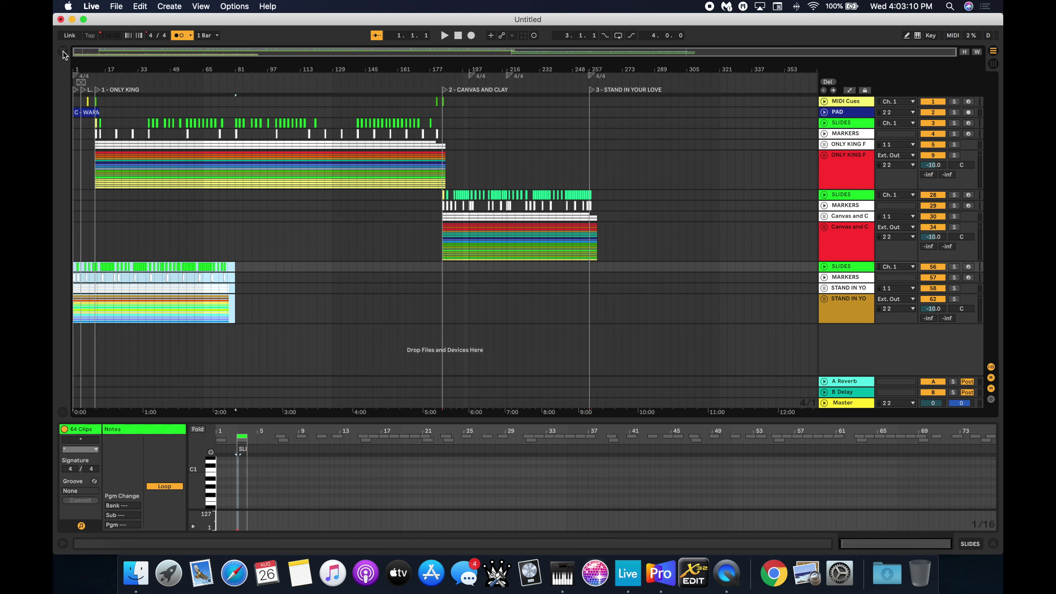
{"action": "left_click_drag", "start_coordinate": [107, 266], "coordinate": [622, 270]}
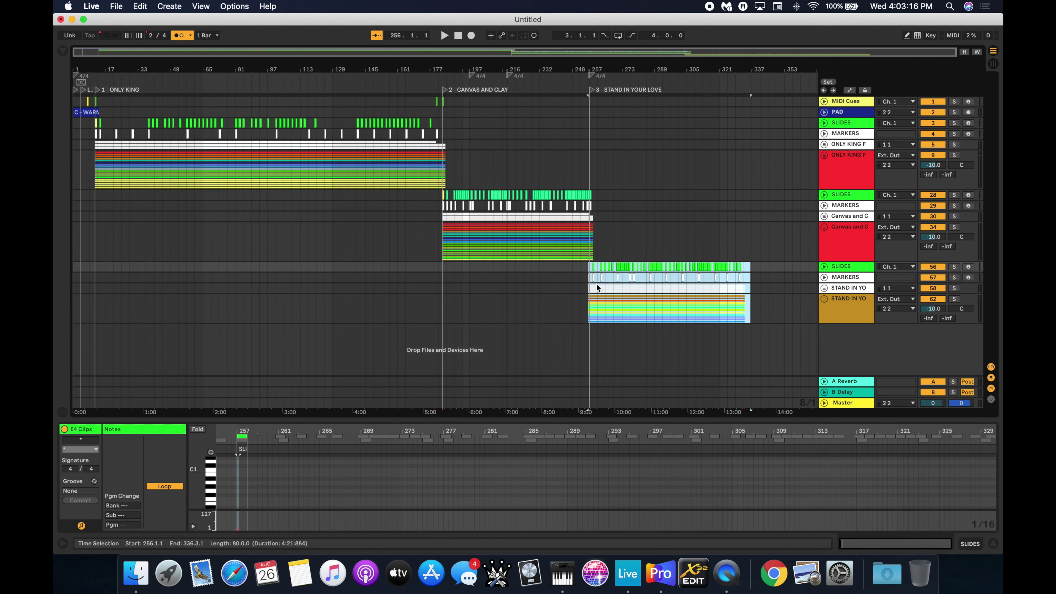
{"action": "scroll", "coordinate": [595, 283], "scroll_direction": "up", "scroll_amount": 5}
{"action": "scroll", "coordinate": [595, 283], "scroll_direction": "up", "scroll_amount": 2}
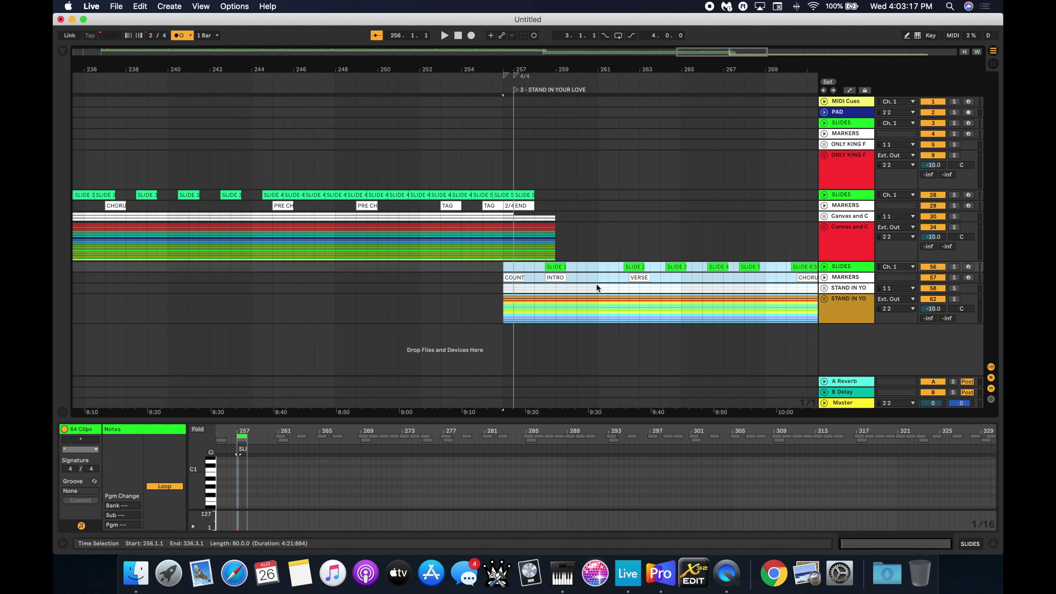
{"action": "left_click", "coordinate": [514, 277]}
{"action": "left_click_drag", "start_coordinate": [514, 277], "coordinate": [534, 283]}
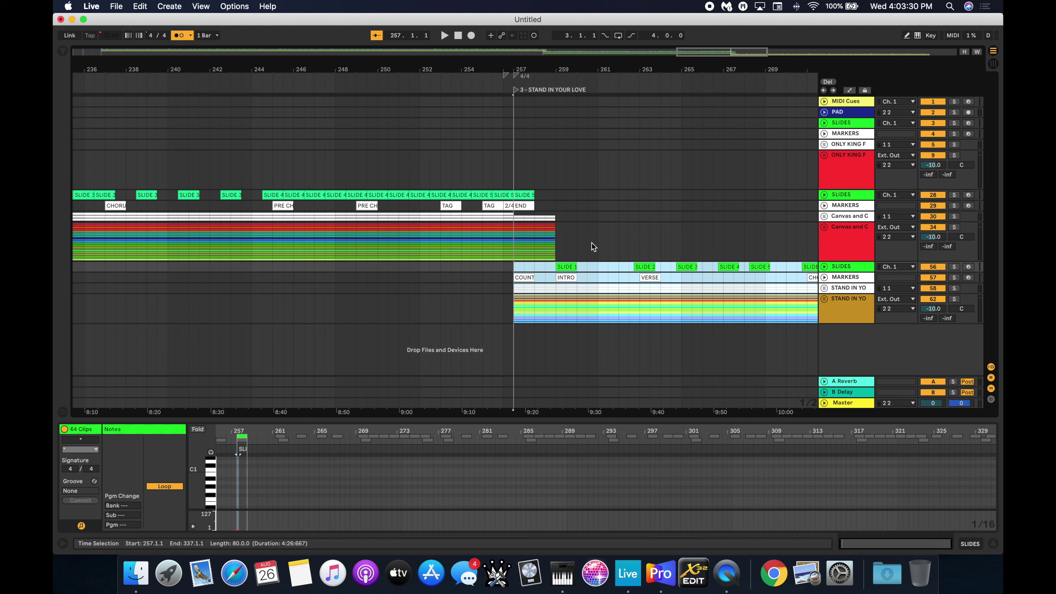
{"action": "scroll", "coordinate": [682, 240], "scroll_direction": "right", "scroll_amount": 15}
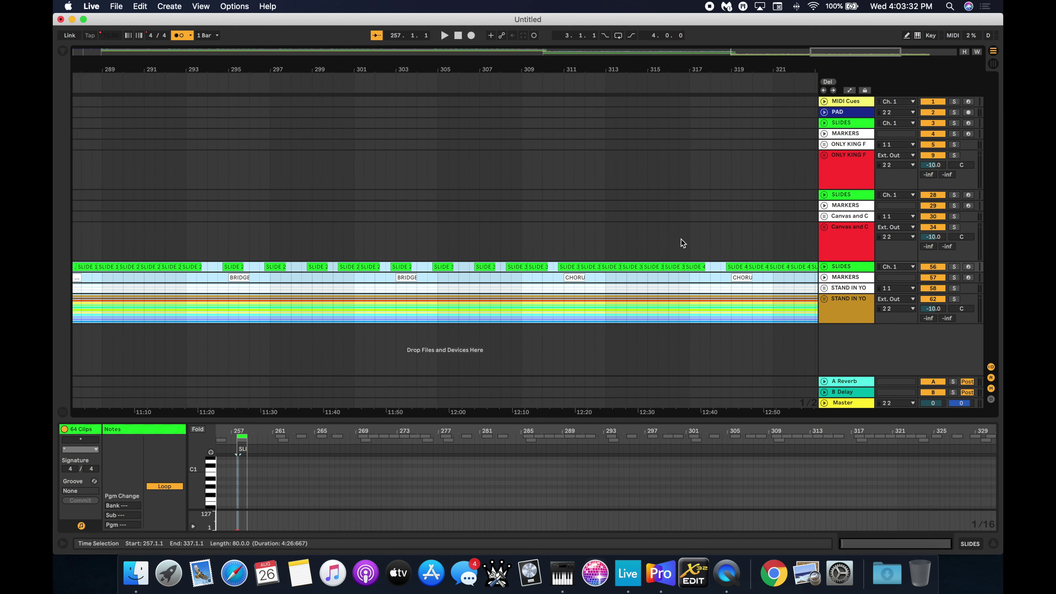
{"action": "scroll", "coordinate": [681, 239], "scroll_direction": "right", "scroll_amount": 7}
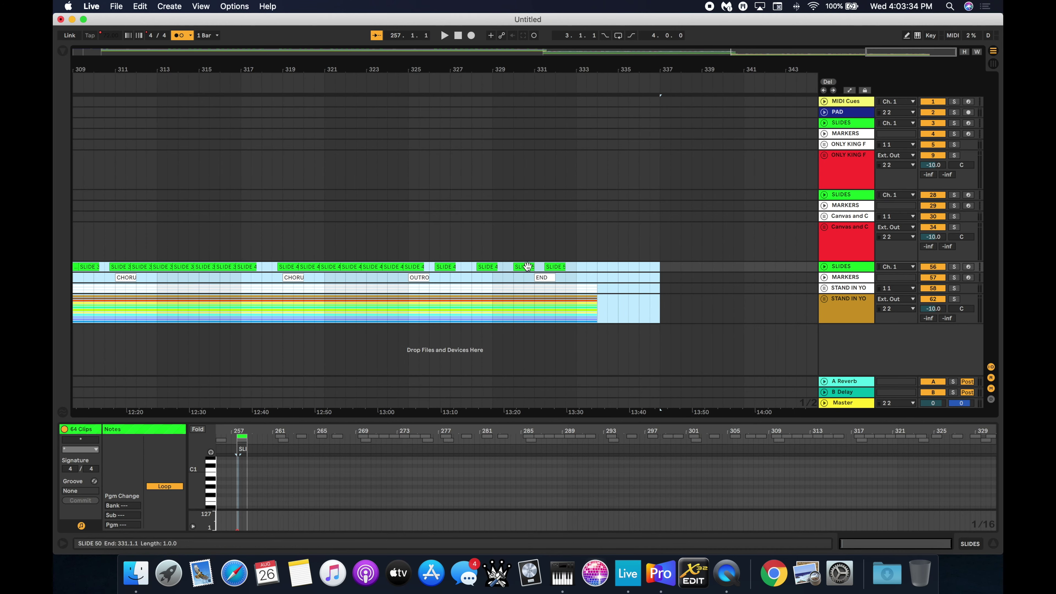
{"action": "scroll", "coordinate": [507, 177], "scroll_direction": "left", "scroll_amount": 20}
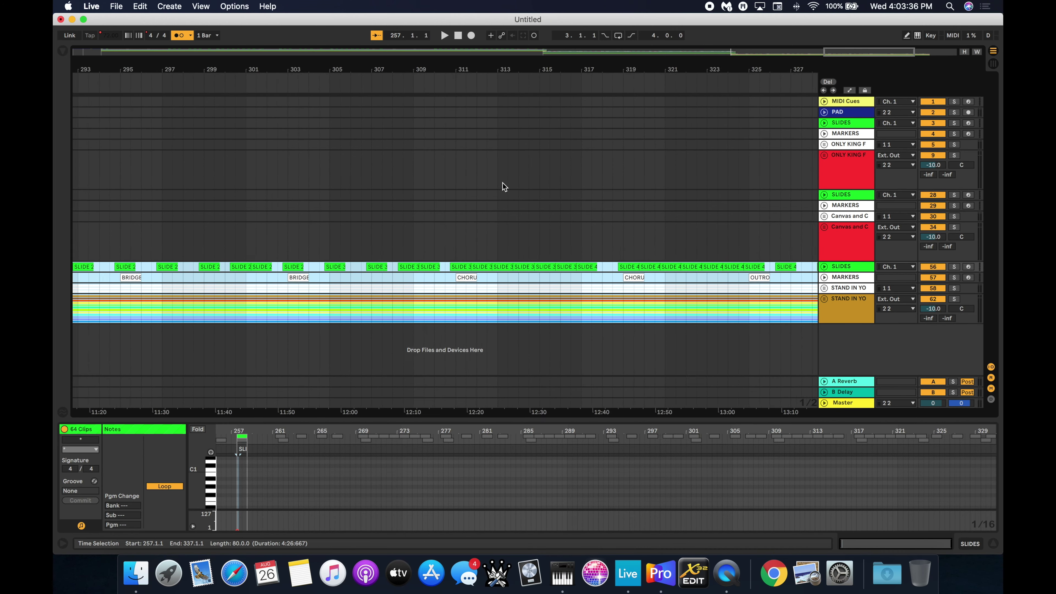
{"action": "left_click", "coordinate": [505, 357]}
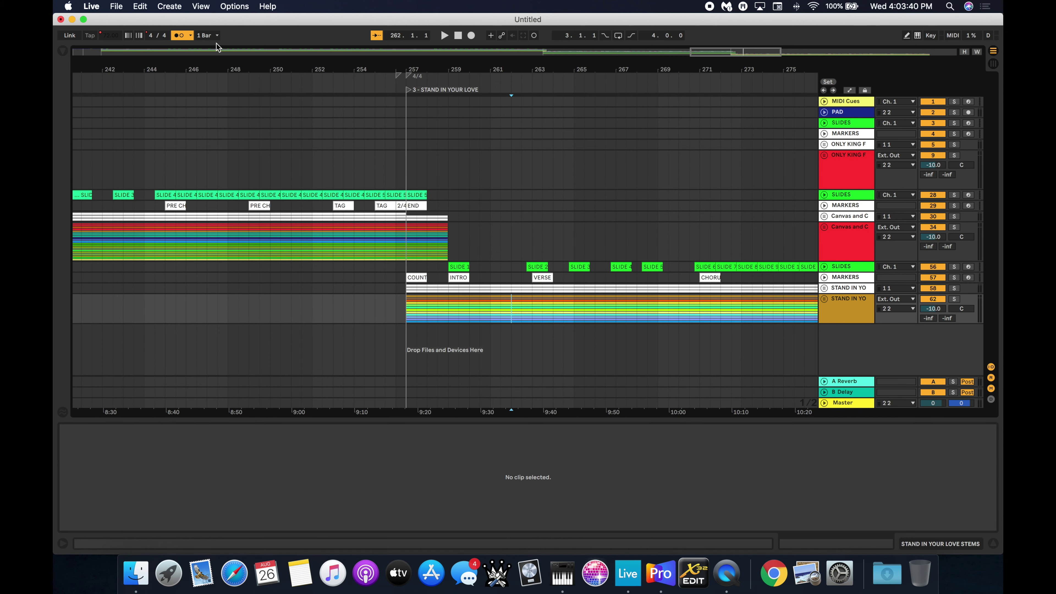
Place the ITEM 3 ProPresenter playlist cue at bar 257 on the Stand In Your Love SLIDES track, above the COUNT marker.
{"action": "left_click", "coordinate": [63, 52]}
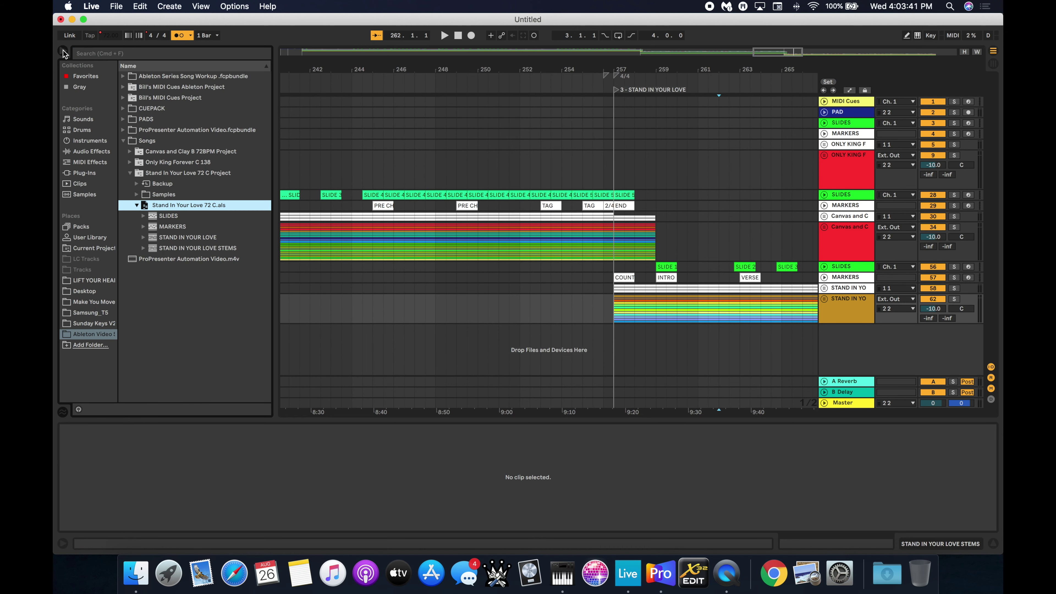
{"action": "left_click", "coordinate": [137, 206]}
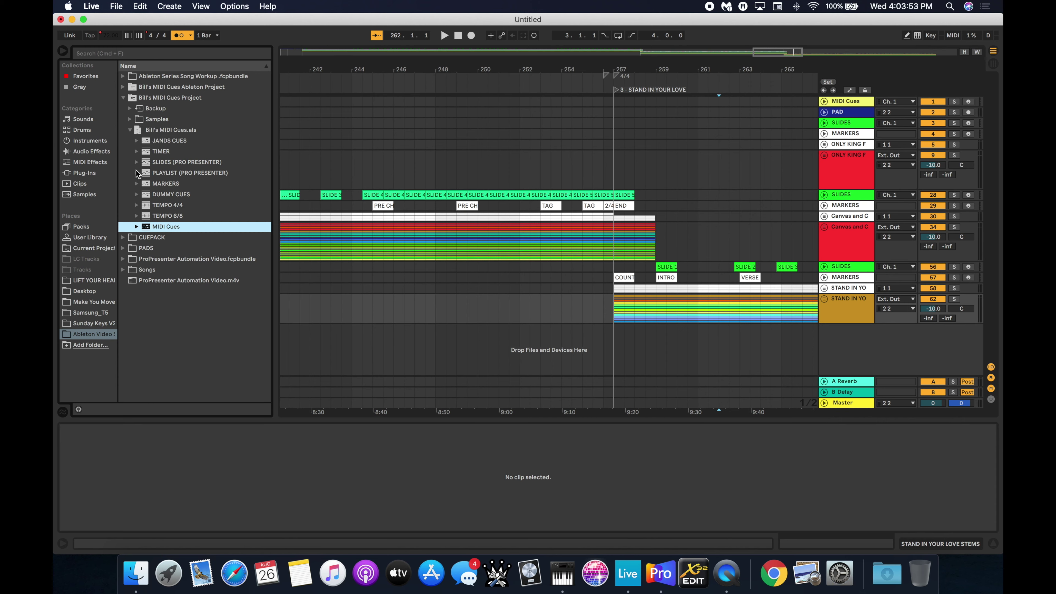
{"action": "left_click", "coordinate": [135, 173]}
{"action": "mouse_move", "coordinate": [168, 205]}
{"action": "left_mouse_down"}
{"action": "mouse_move", "coordinate": [613, 252]}
{"action": "mouse_move", "coordinate": [611, 269]}
{"action": "mouse_move", "coordinate": [624, 269]}
{"action": "left_mouse_up"}
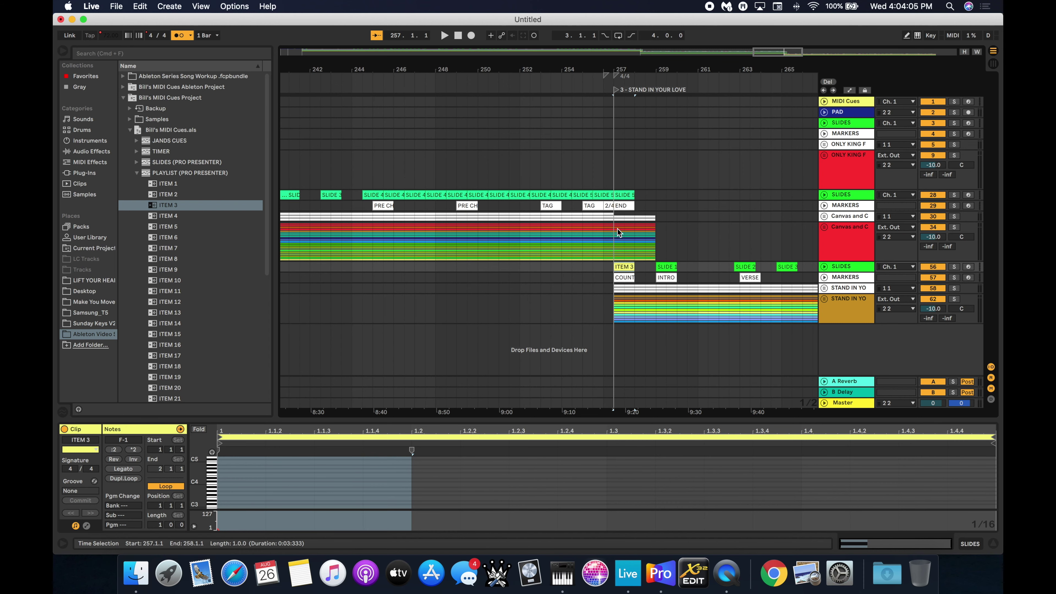
Examine the tempo, click and cues tracks inside the Canvas and Clay and Stand In Your Love groups around bar 257.
{"action": "left_click", "coordinate": [824, 217]}
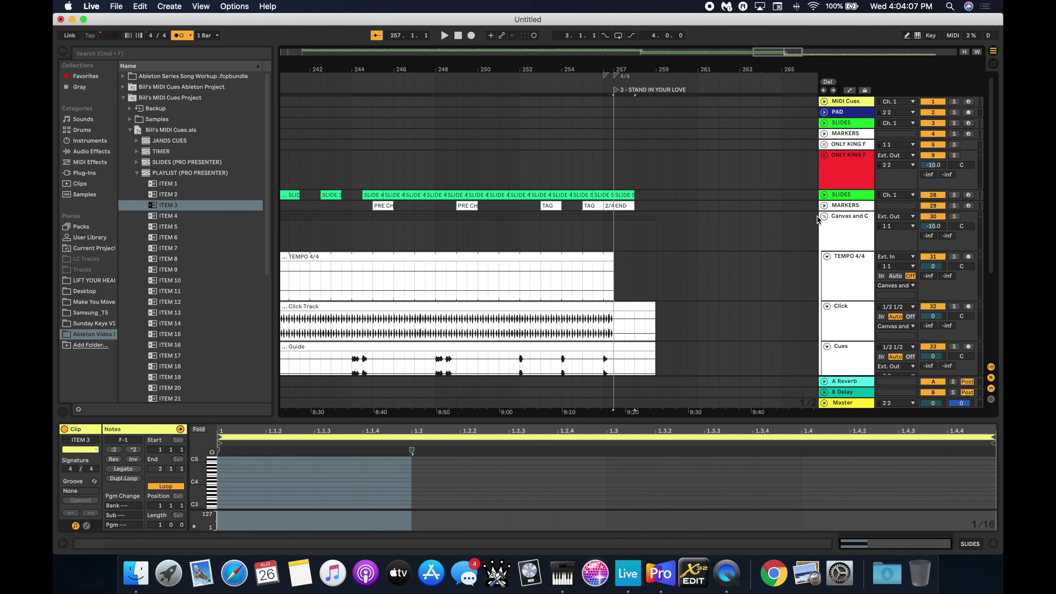
{"action": "scroll", "coordinate": [698, 274], "scroll_direction": "down", "scroll_amount": 5}
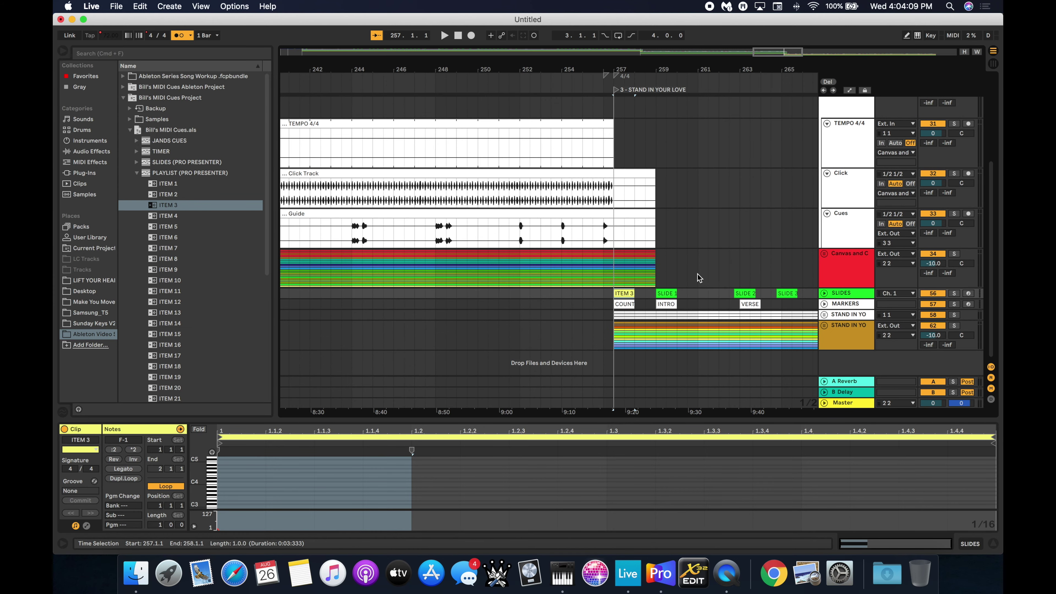
{"action": "left_click", "coordinate": [824, 317]}
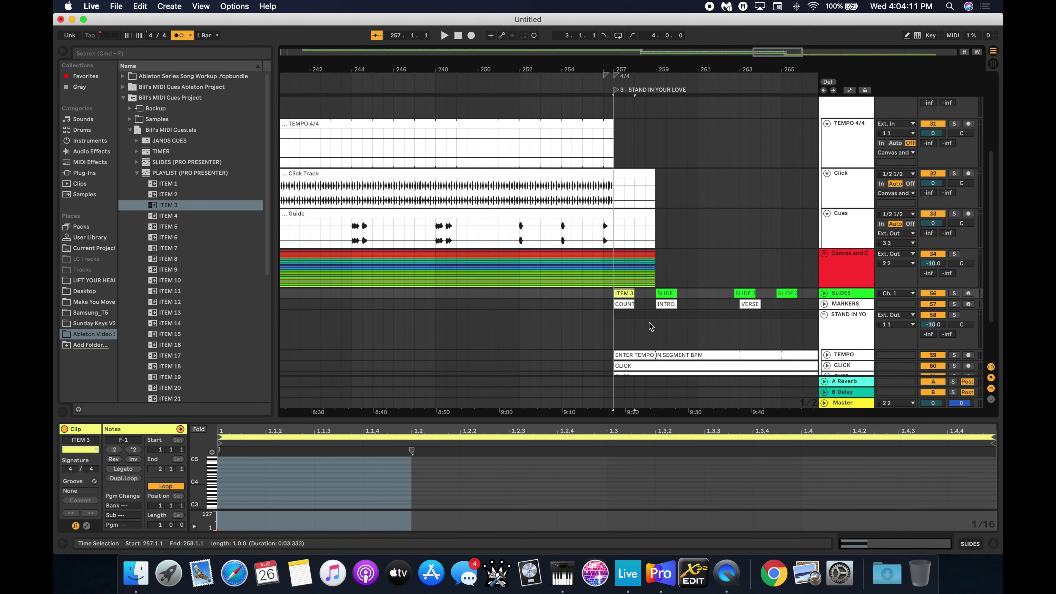
{"action": "scroll", "coordinate": [644, 307], "scroll_direction": "down", "scroll_amount": 2}
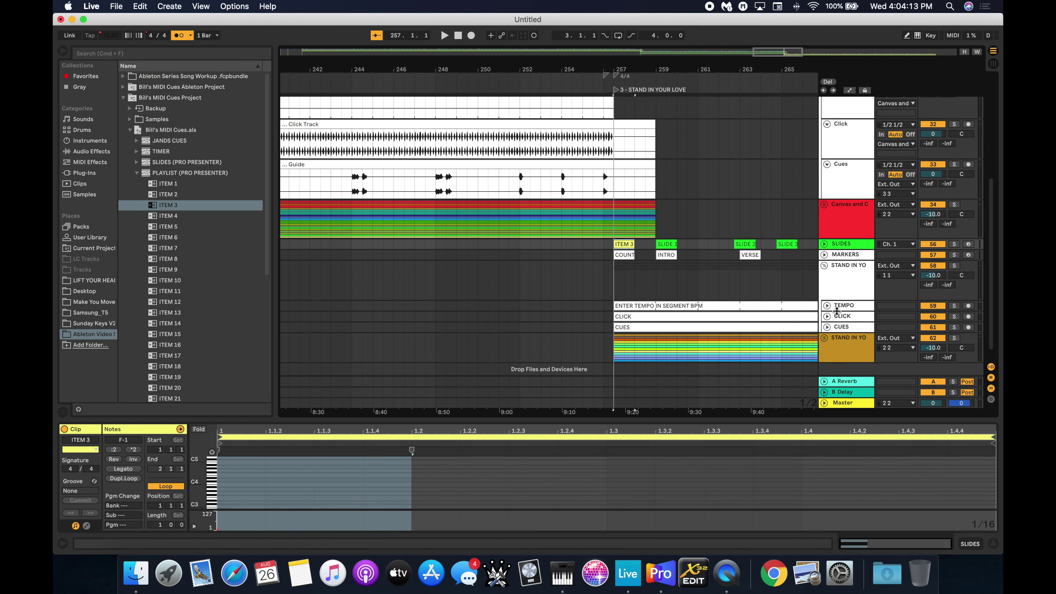
{"action": "left_click", "coordinate": [827, 306]}
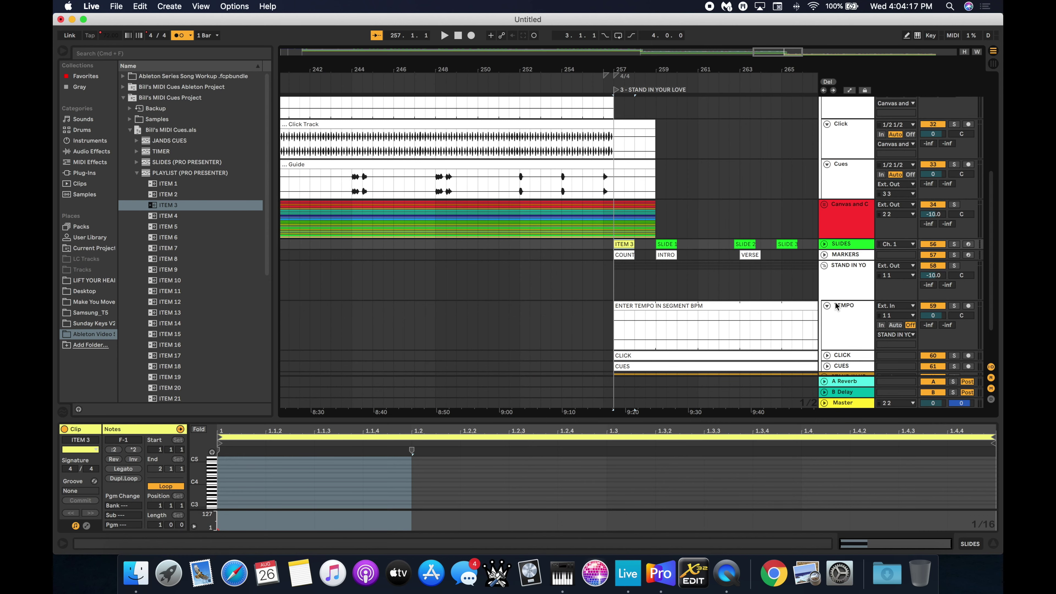
{"action": "left_click", "coordinate": [827, 305]}
{"action": "scroll", "coordinate": [707, 244], "scroll_direction": "up", "scroll_amount": 5}
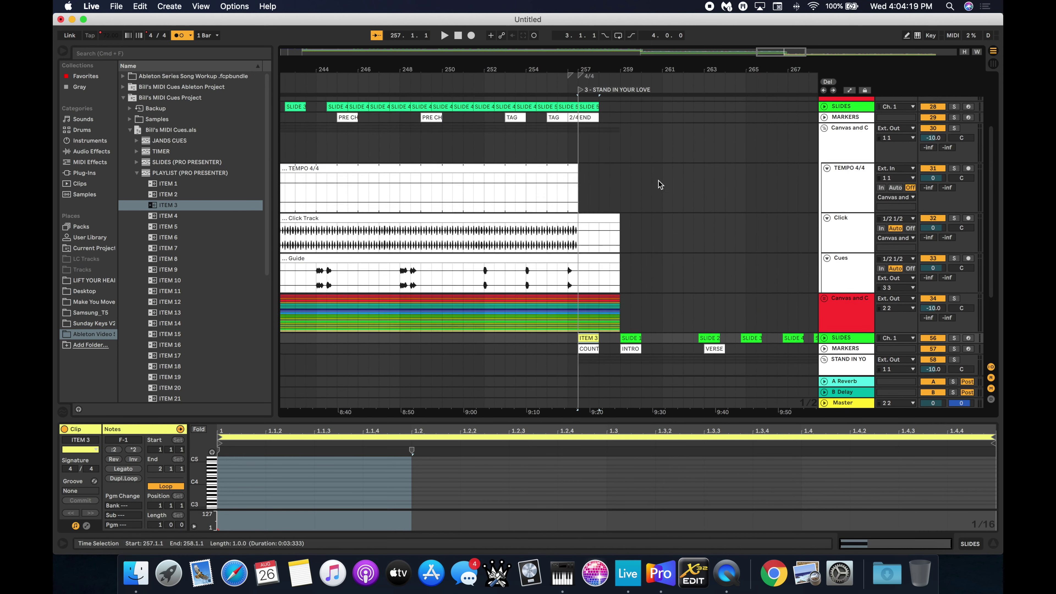
{"action": "left_click", "coordinate": [824, 128]}
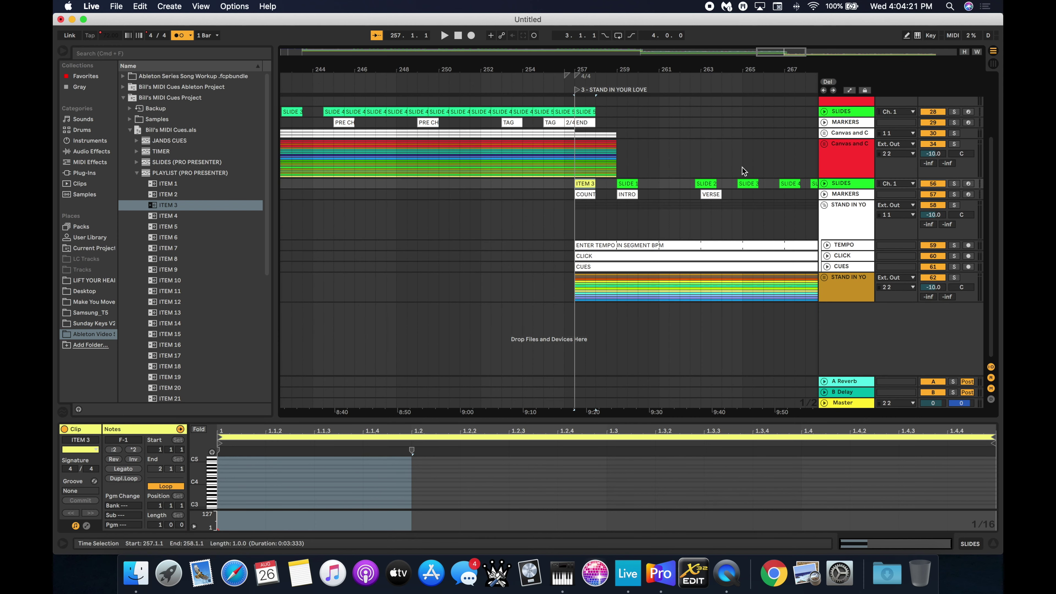
Play the transition from Canvas and Clay into Stand In Your Love and check the song's slides triggering in ProPresenter.
{"action": "scroll", "coordinate": [706, 192], "scroll_direction": "up", "scroll_amount": 4}
{"action": "left_click", "coordinate": [501, 81]}
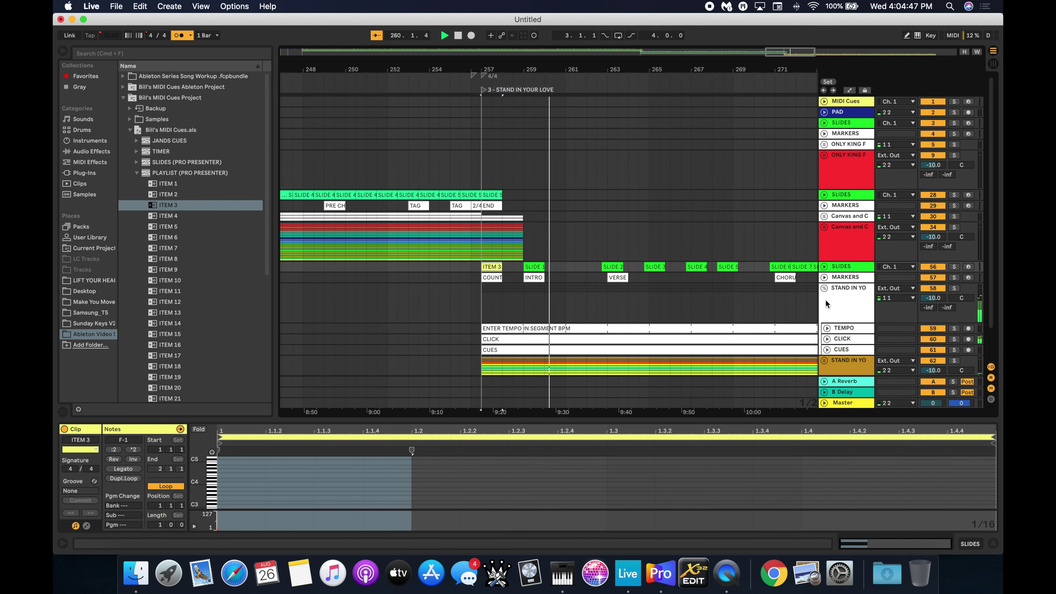
{"action": "left_click", "coordinate": [825, 287]}
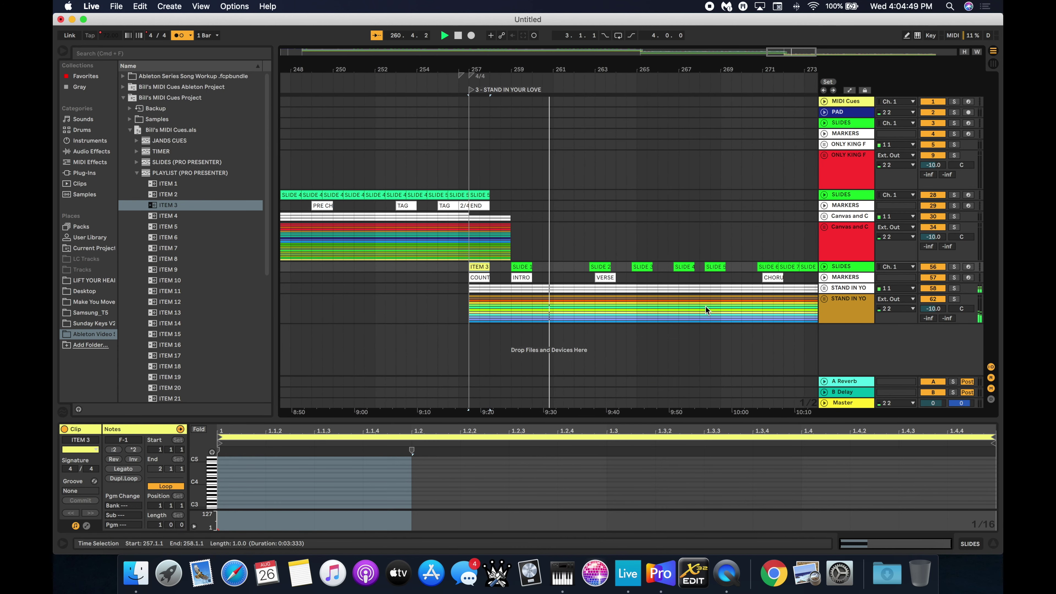
{"action": "left_click", "coordinate": [660, 574]}
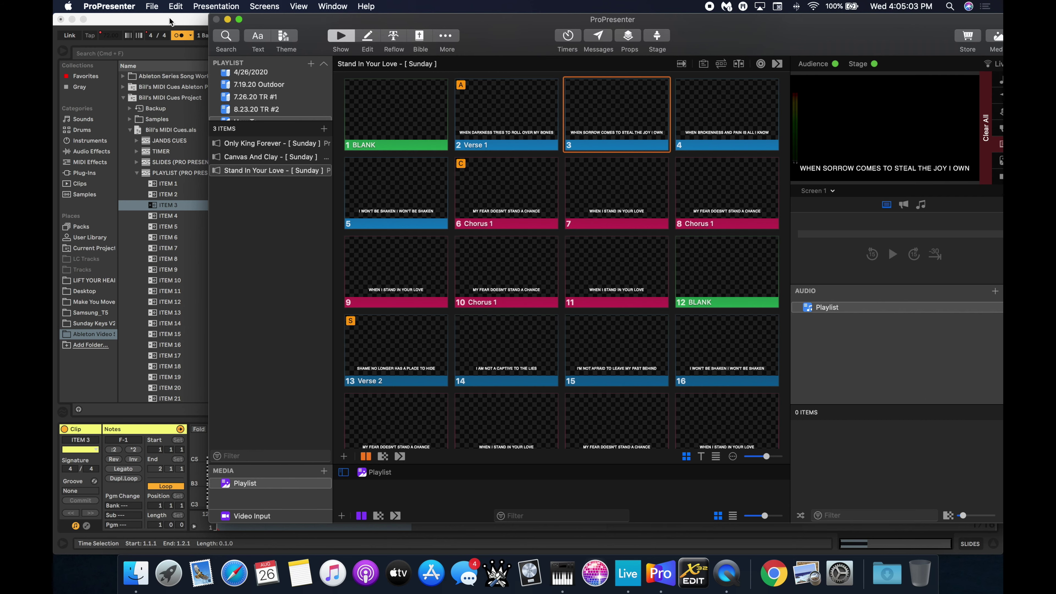
{"action": "left_click", "coordinate": [169, 21]}
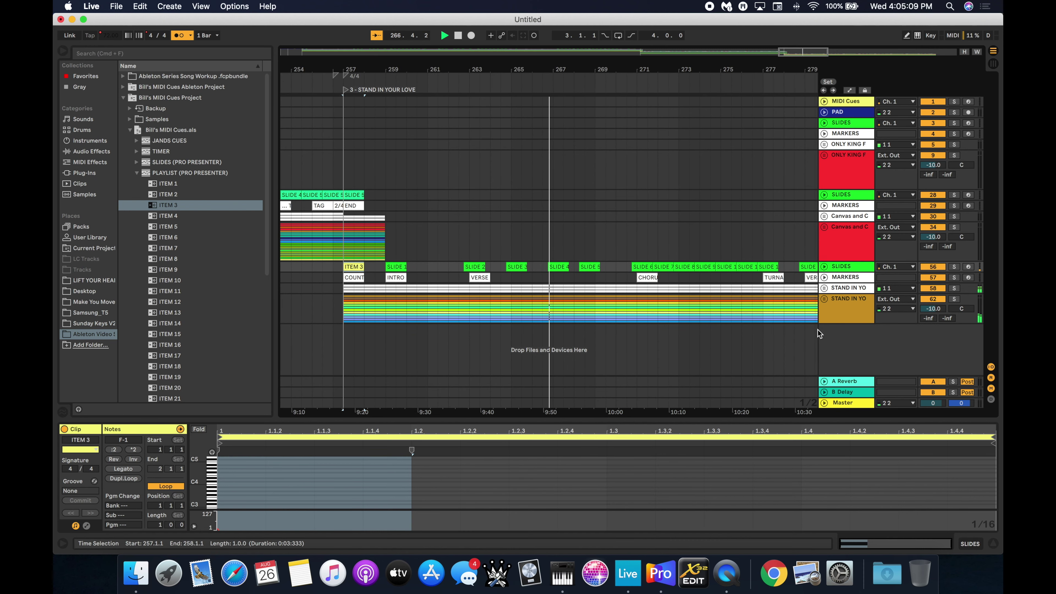
{"action": "left_click", "coordinate": [137, 173]}
{"action": "scroll", "coordinate": [662, 197], "scroll_direction": "right", "scroll_amount": 10}
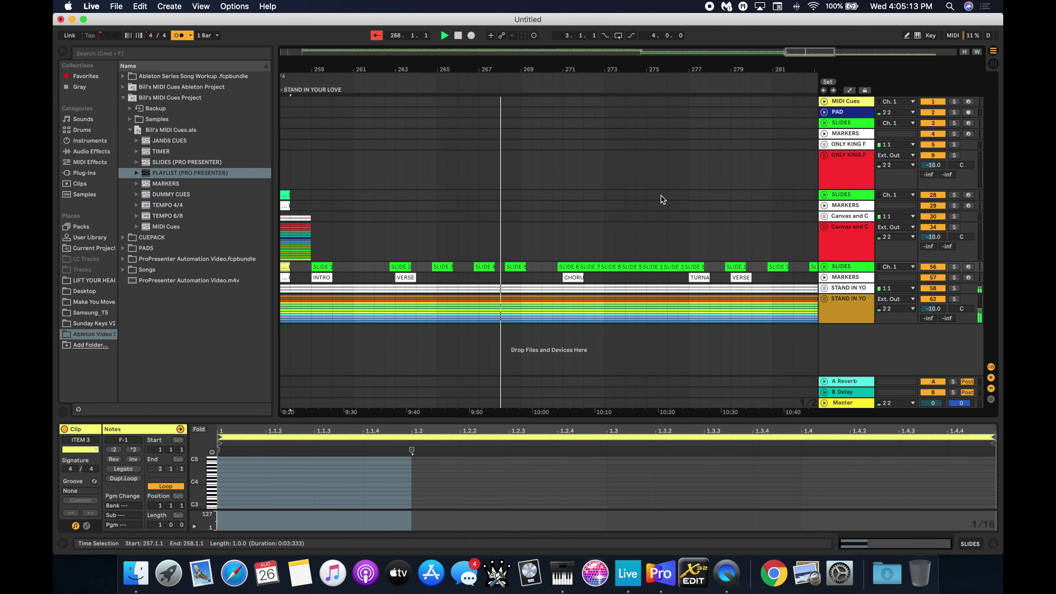
{"action": "key", "text": "space"}
Review the Stand In Your Love slides and section markers from the count-in through to the END marker.
{"action": "scroll", "coordinate": [691, 200], "scroll_direction": "right", "scroll_amount": 20}
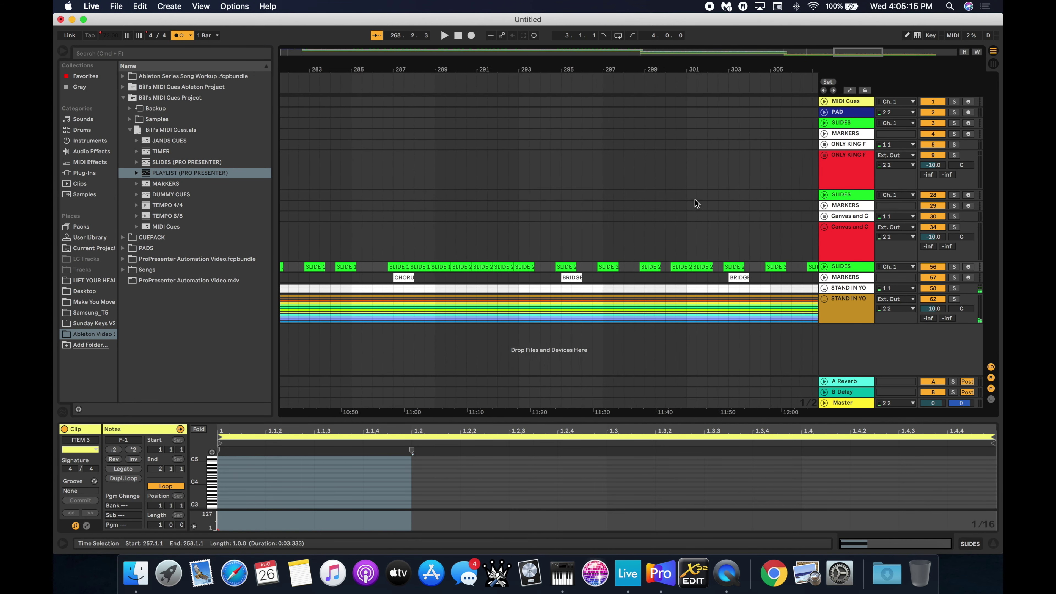
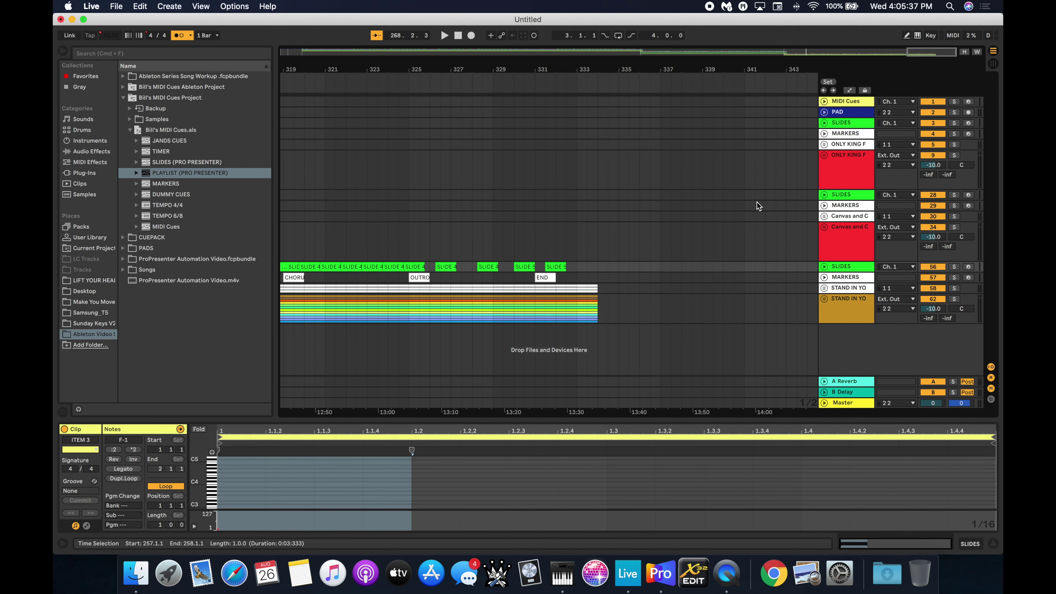
{"action": "scroll", "coordinate": [583, 130], "scroll_direction": "left", "scroll_amount": 15}
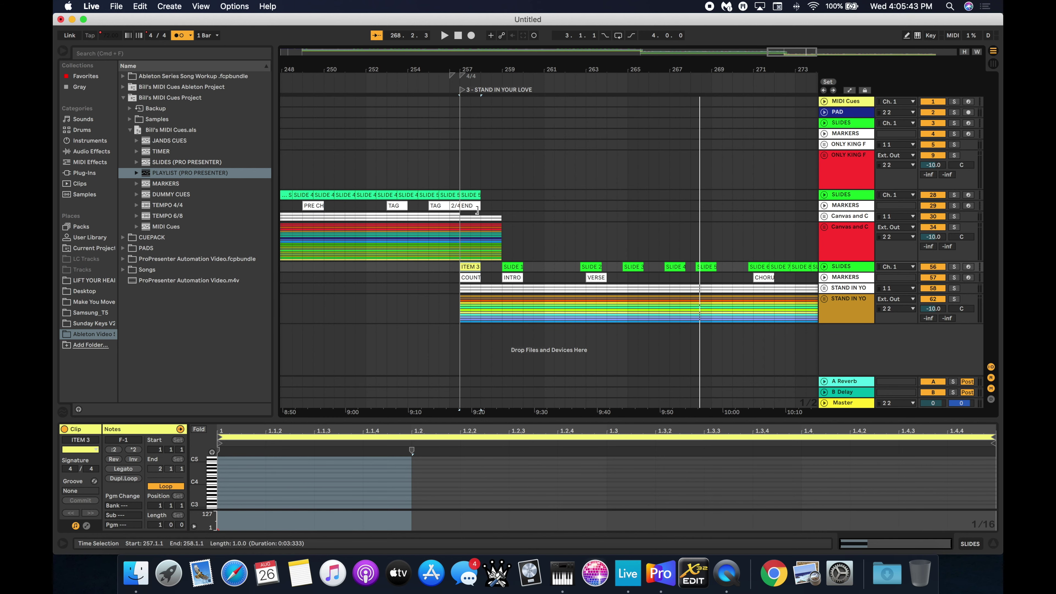
{"action": "scroll", "coordinate": [594, 215], "scroll_direction": "right", "scroll_amount": 10}
{"action": "scroll", "coordinate": [587, 214], "scroll_direction": "right", "scroll_amount": 3}
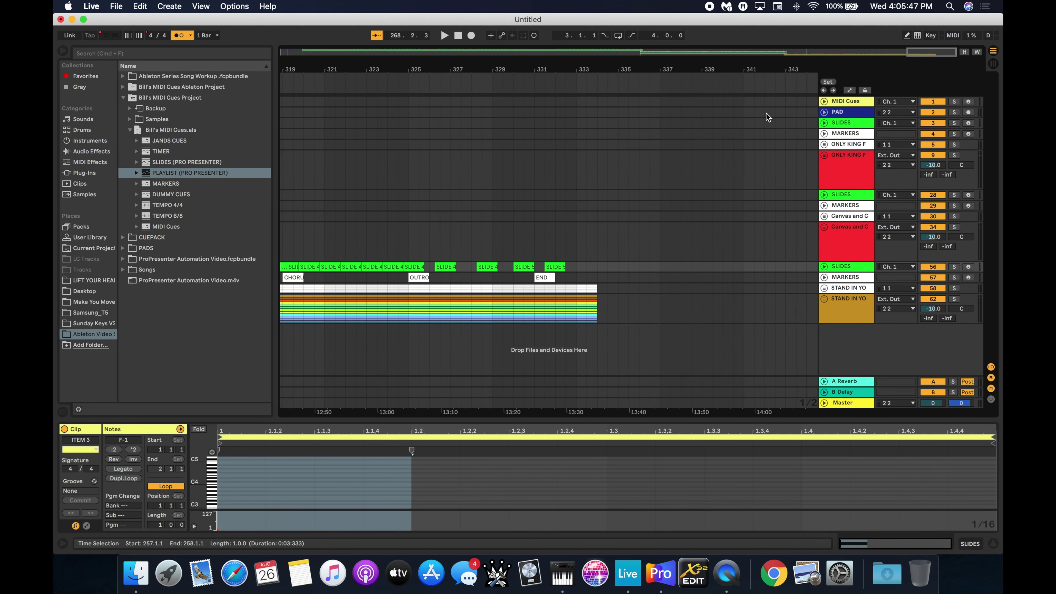
Insert a new audio track below the STAND IN YOUR LOVE STEMS group and fold it.
{"action": "left_click", "coordinate": [744, 112]}
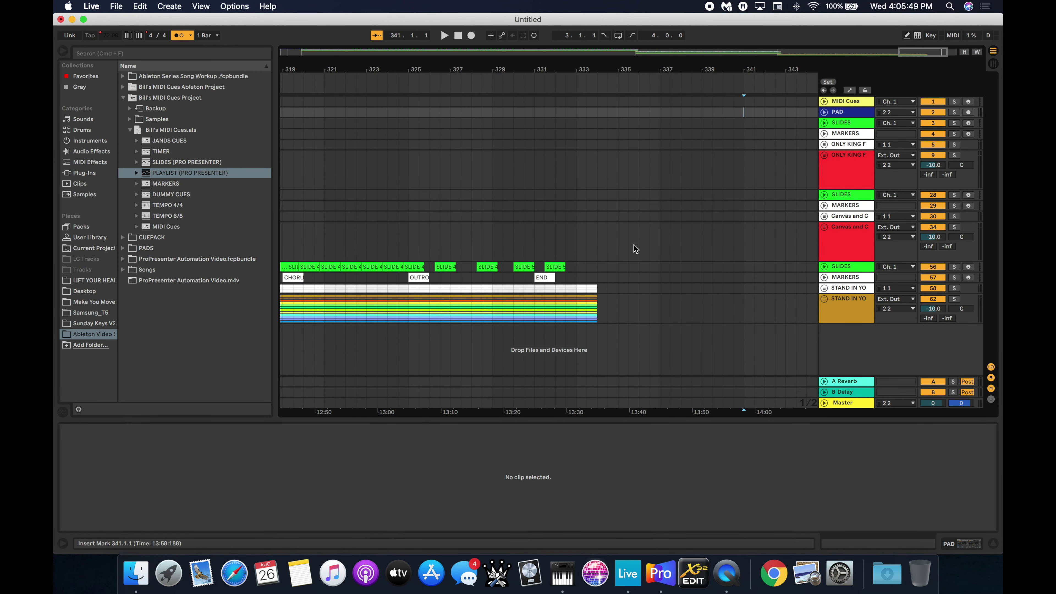
{"action": "right_click", "coordinate": [832, 313]}
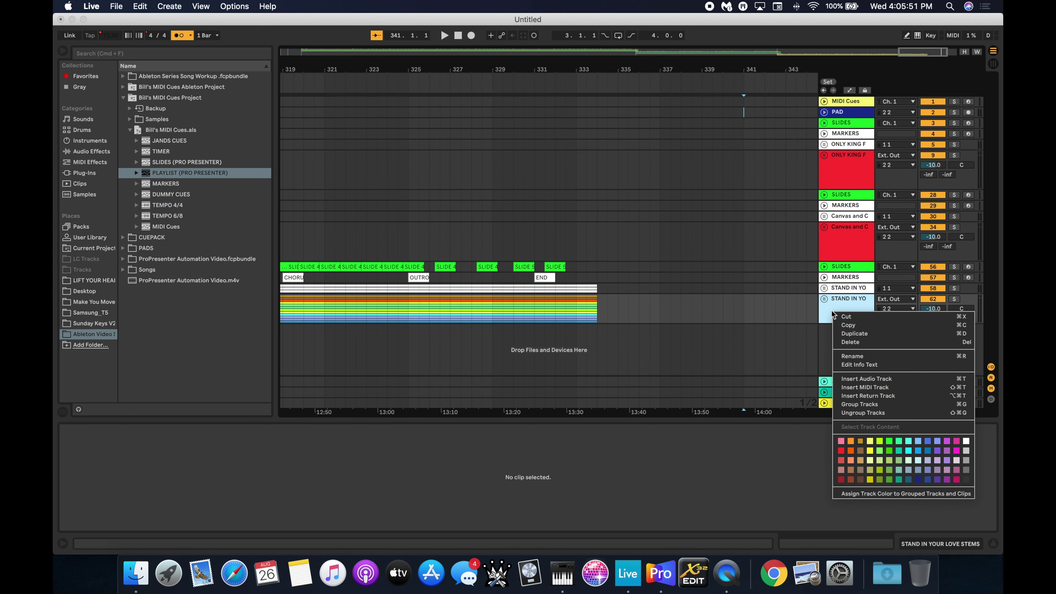
{"action": "left_click", "coordinate": [864, 378]}
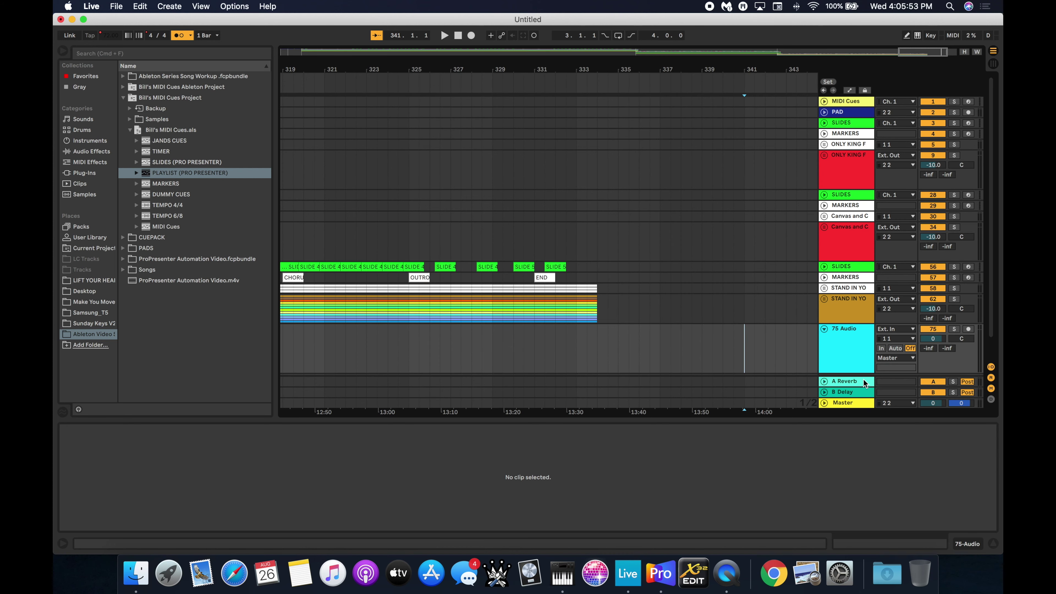
{"action": "scroll", "coordinate": [715, 331], "scroll_direction": "down", "scroll_amount": 2}
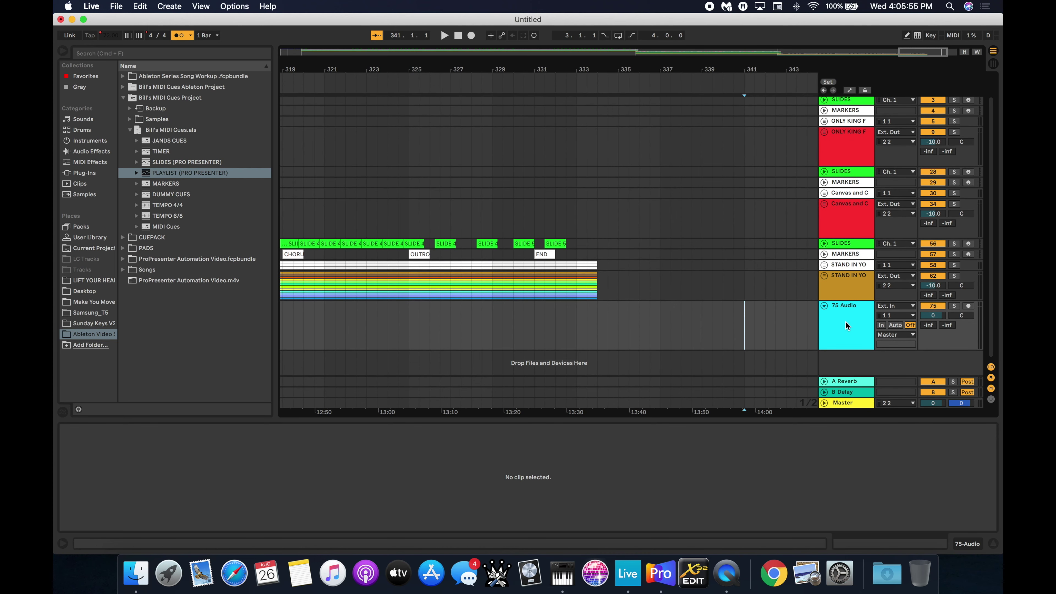
{"action": "left_click", "coordinate": [824, 307]}
Colour the new audio track dark blue and rename it PAD 2.
{"action": "right_click", "coordinate": [840, 335]}
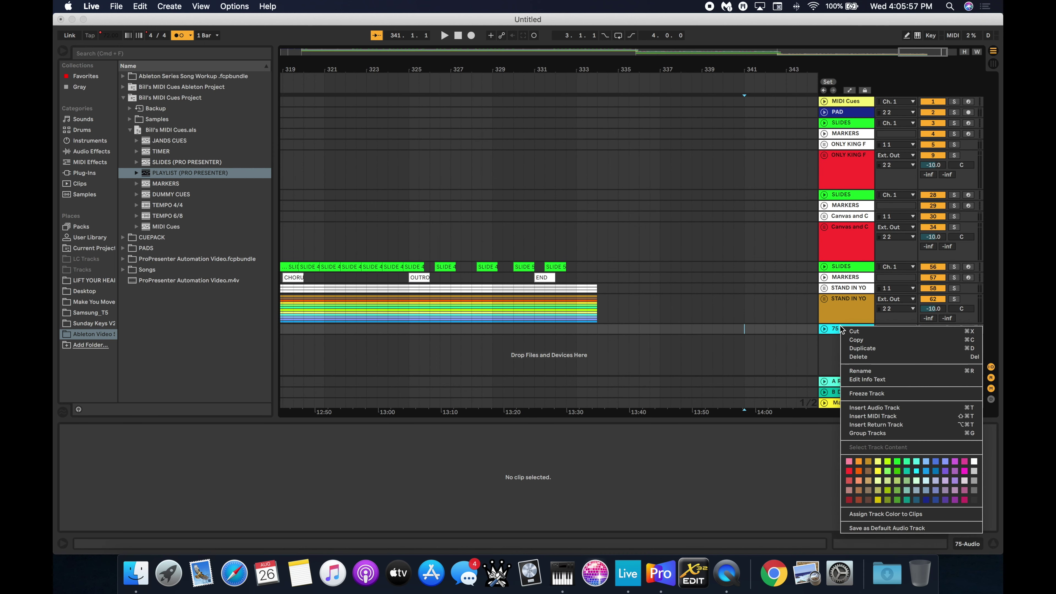
{"action": "left_click", "coordinate": [925, 501]}
{"action": "left_click", "coordinate": [840, 332]}
{"action": "key", "text": "super+r"}
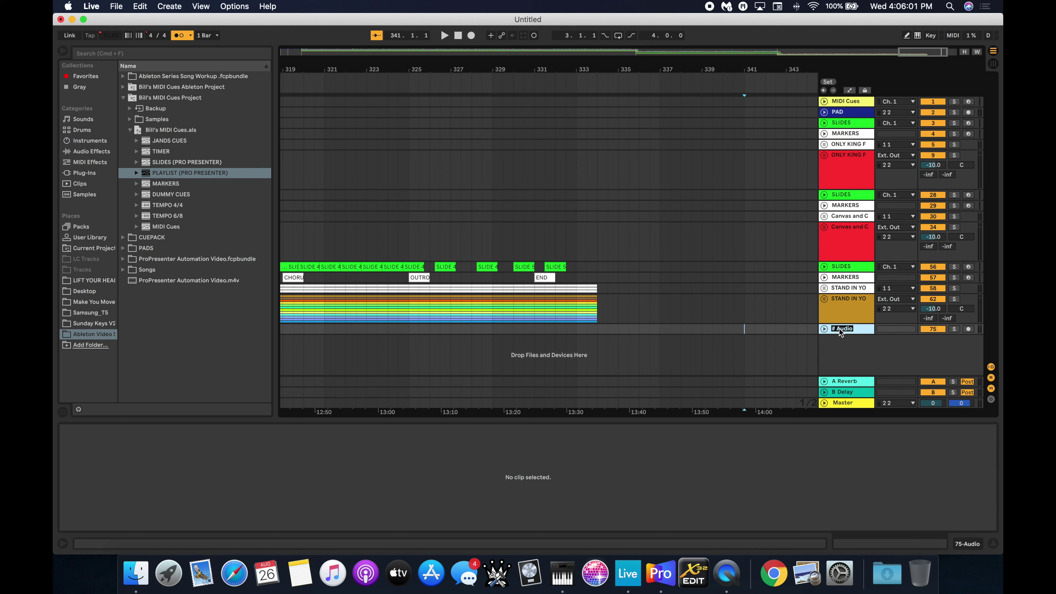
{"action": "type", "text": "PAD 1"}
{"action": "key", "text": "BackSpace"}
{"action": "type", "text": "2"}
{"action": "key", "text": "Return"}
Route the PAD 2 track's audio output to Ext. Out on channel 2, then fold the track.
{"action": "left_click", "coordinate": [823, 329]}
{"action": "left_click", "coordinate": [896, 358]}
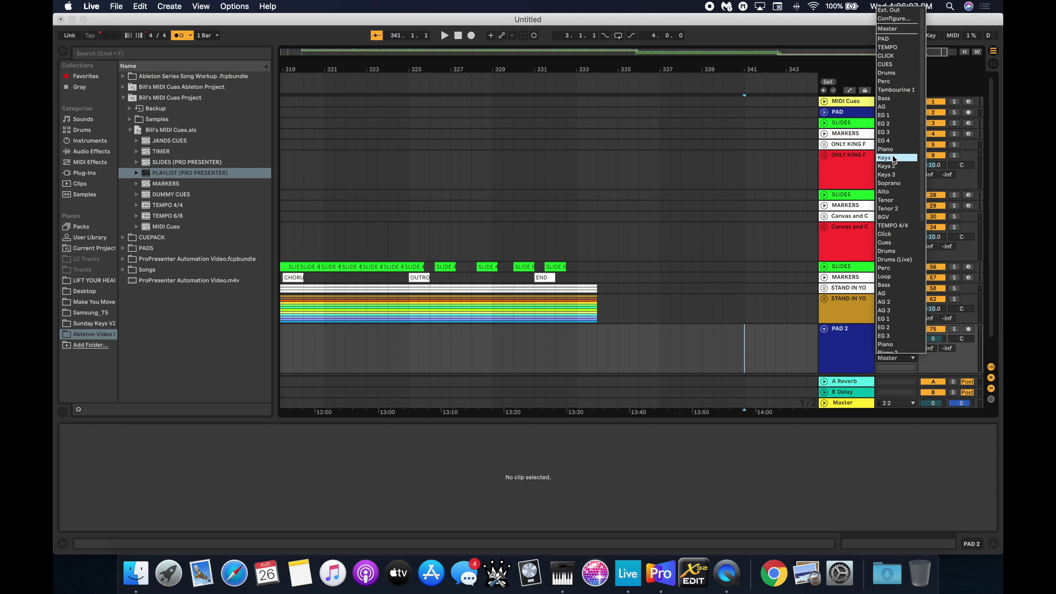
{"action": "left_click", "coordinate": [893, 9]}
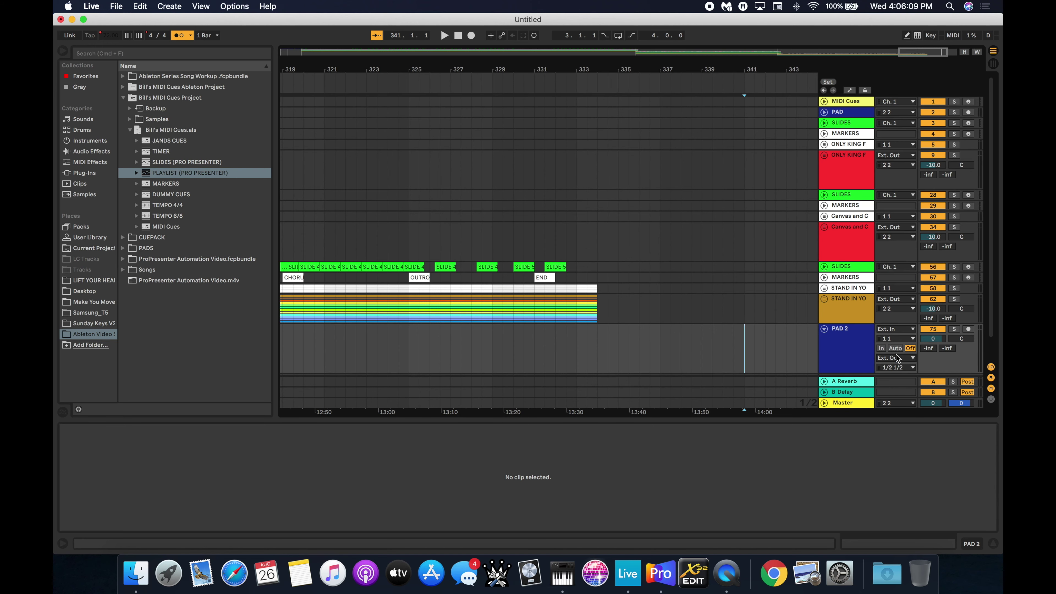
{"action": "left_click", "coordinate": [893, 367]}
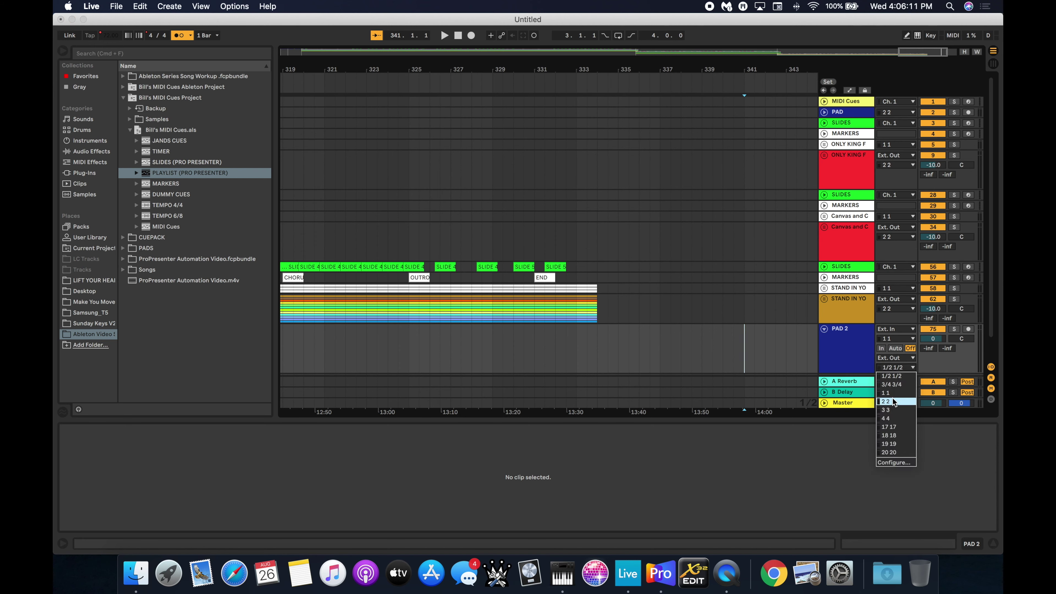
{"action": "left_click", "coordinate": [911, 393]}
{"action": "left_click", "coordinate": [823, 328]}
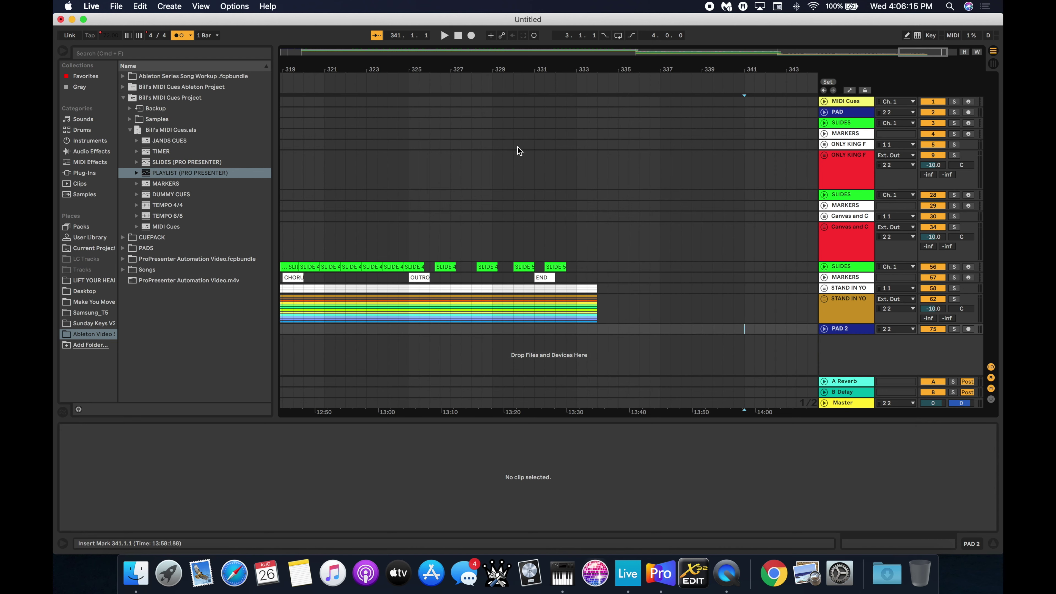
Add a TALK TIME locator at bar 331 and place the CLICK TOGGLE cue there on the MIDI Cues track.
{"action": "right_click", "coordinate": [532, 86]}
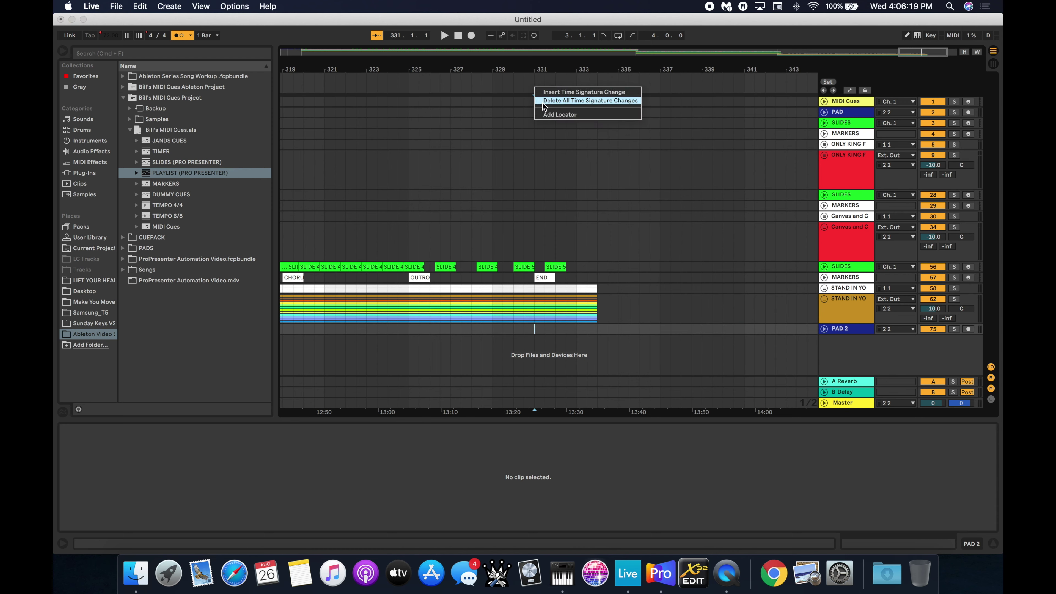
{"action": "left_click", "coordinate": [551, 115]}
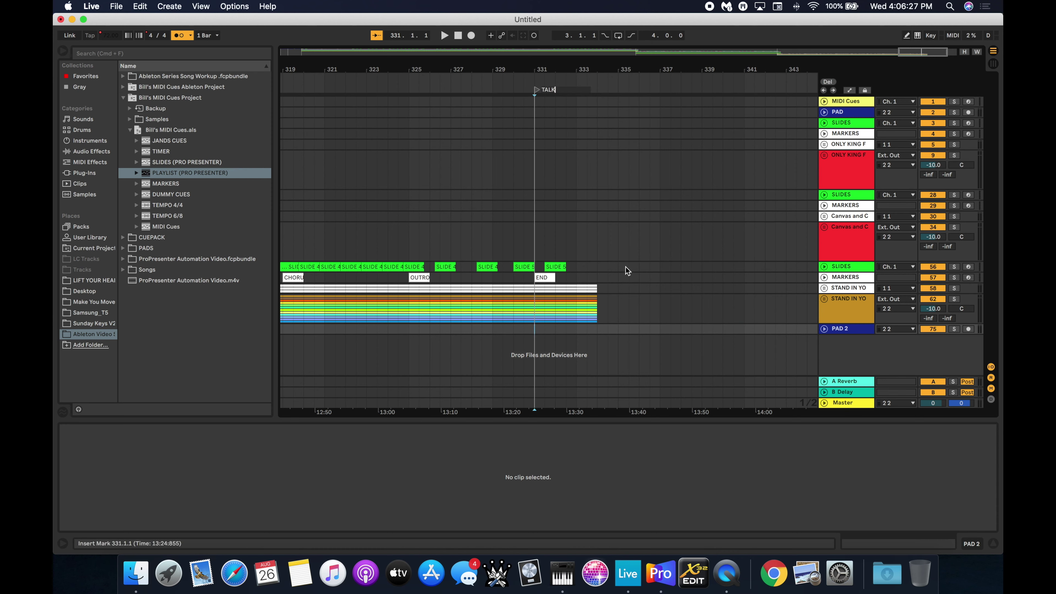
{"action": "key", "text": "Return"}
{"action": "left_click", "coordinate": [137, 227]}
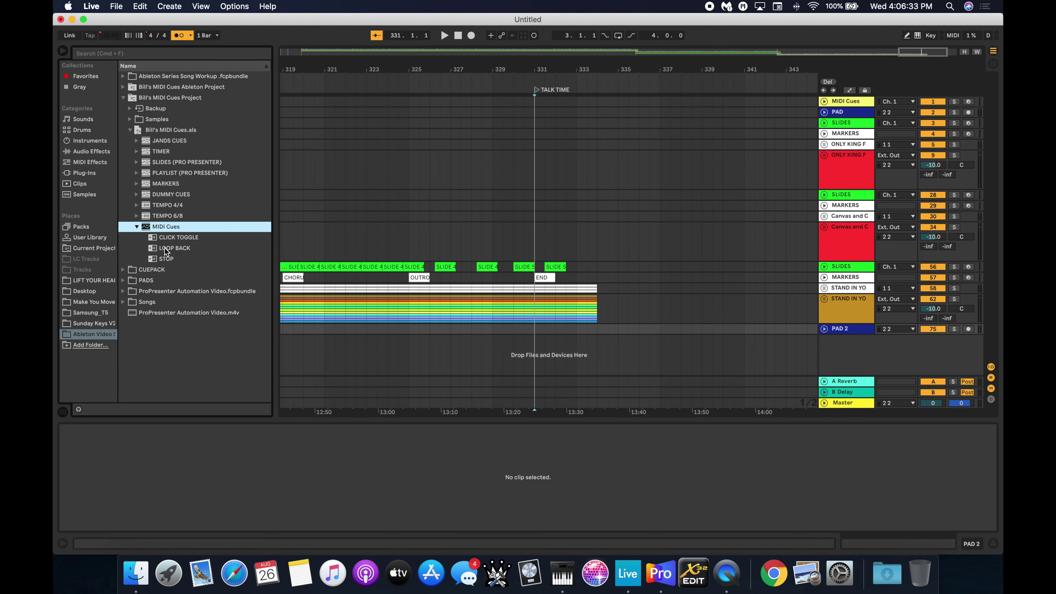
{"action": "left_click_drag", "start_coordinate": [171, 240], "coordinate": [539, 104]}
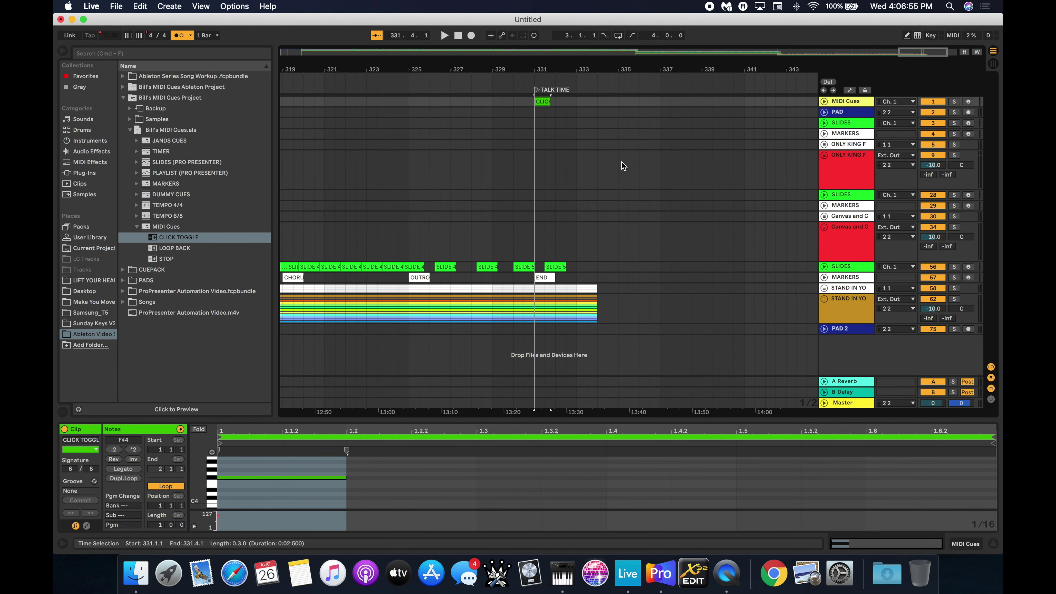
Copy the C - WARM - CHURCHFRONT PADS clip from the start of the PAD track to bar 331 on PAD 2.
{"action": "scroll", "coordinate": [548, 192], "scroll_direction": "left", "scroll_amount": 15}
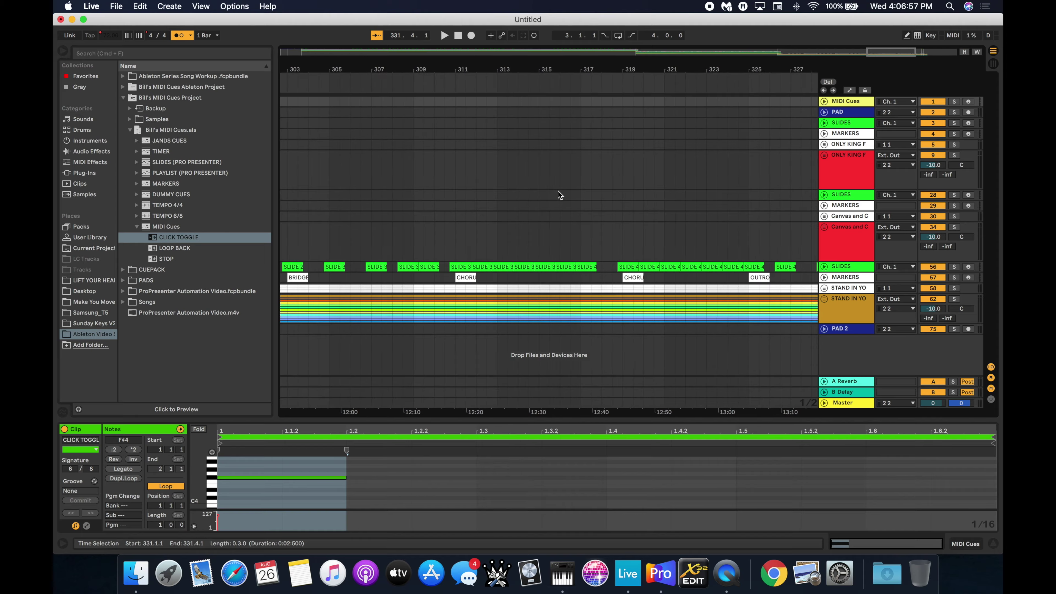
{"action": "scroll", "coordinate": [584, 190], "scroll_direction": "left", "scroll_amount": 15}
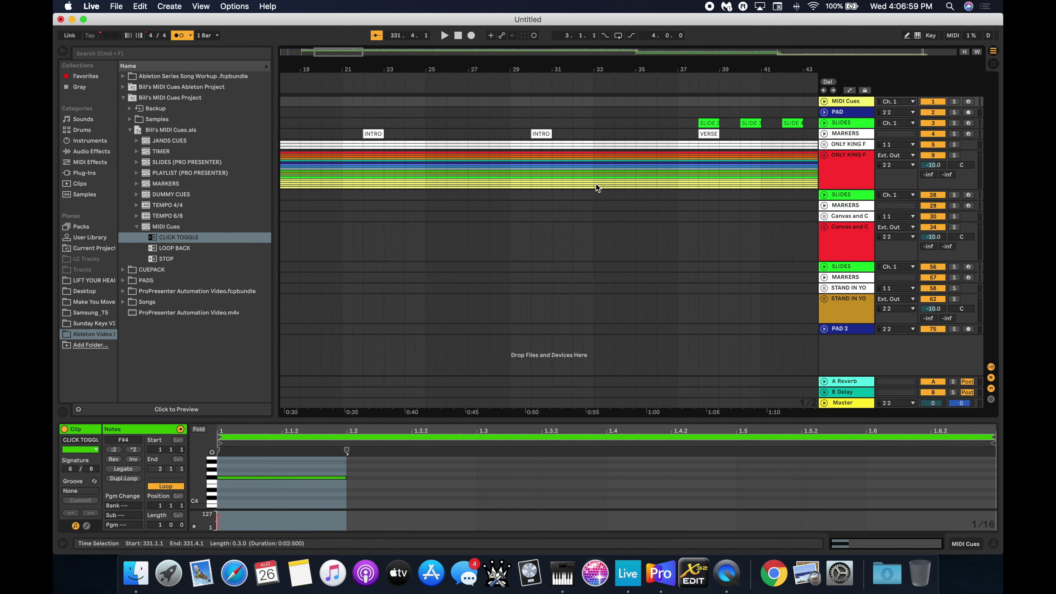
{"action": "left_click", "coordinate": [333, 112]}
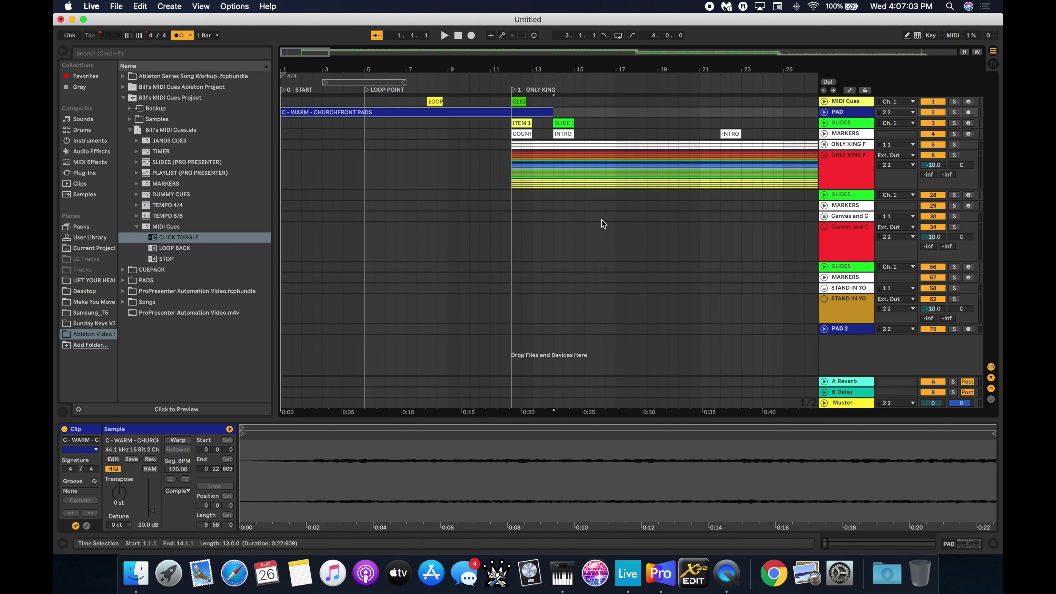
{"action": "scroll", "coordinate": [683, 296], "scroll_direction": "right", "scroll_amount": 20}
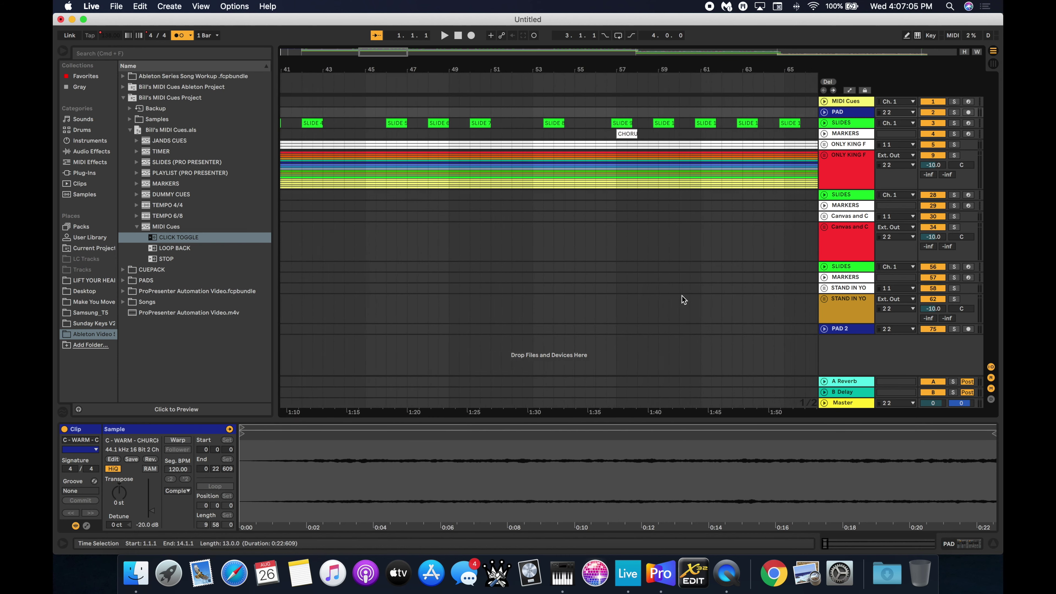
{"action": "scroll", "coordinate": [665, 288], "scroll_direction": "right", "scroll_amount": 20}
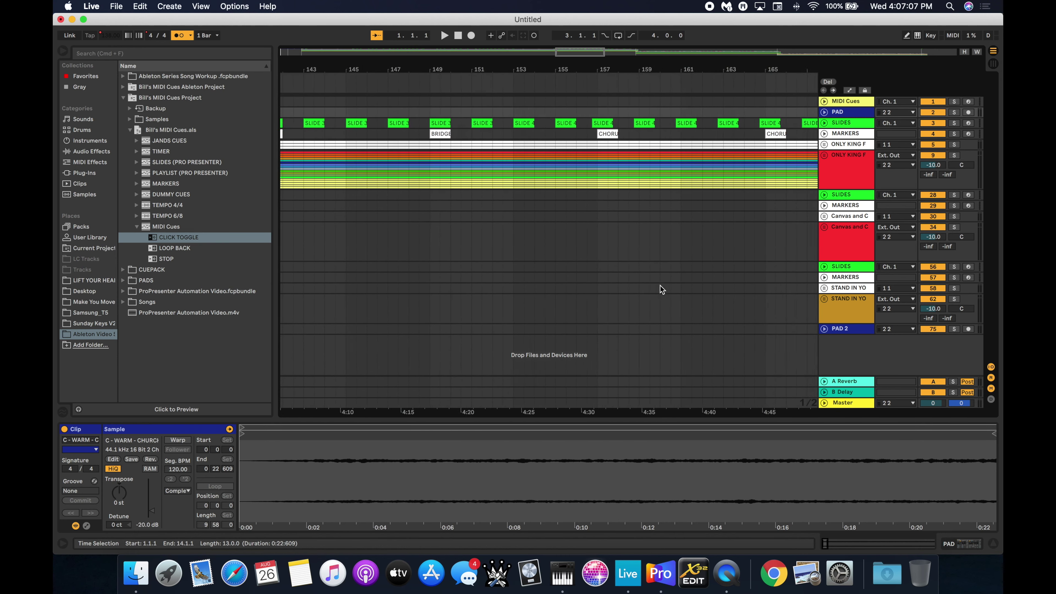
{"action": "scroll", "coordinate": [661, 289], "scroll_direction": "right", "scroll_amount": 15}
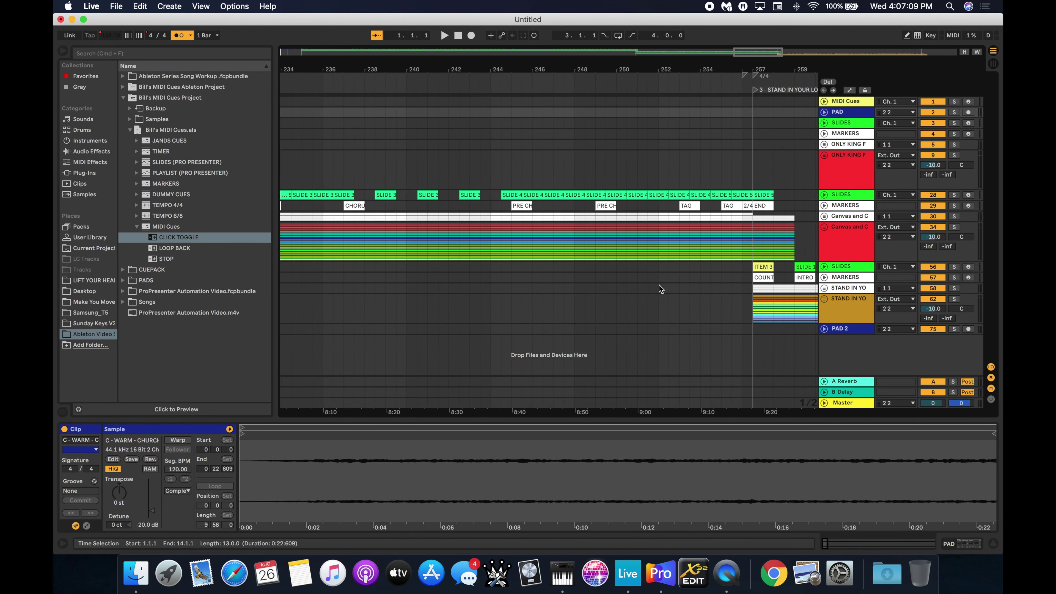
{"action": "scroll", "coordinate": [656, 281], "scroll_direction": "right", "scroll_amount": 6}
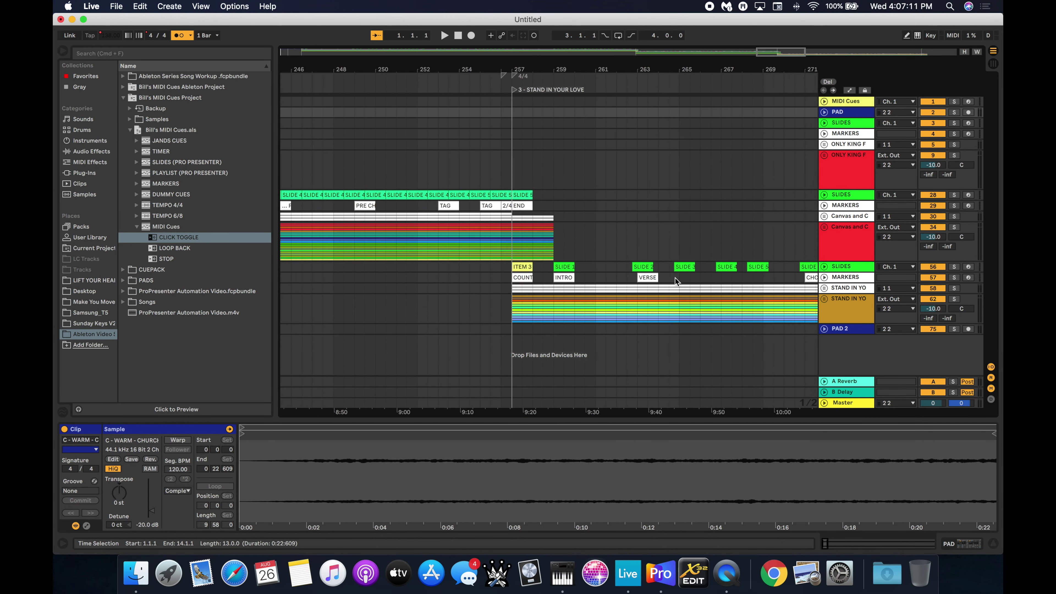
{"action": "scroll", "coordinate": [658, 274], "scroll_direction": "right", "scroll_amount": 10}
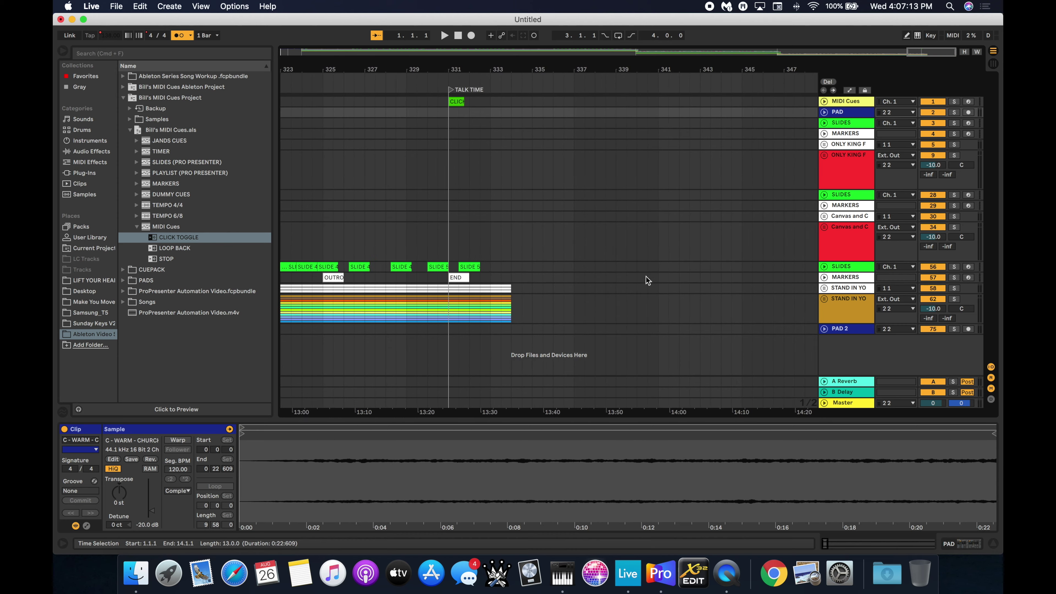
{"action": "left_click", "coordinate": [450, 331]}
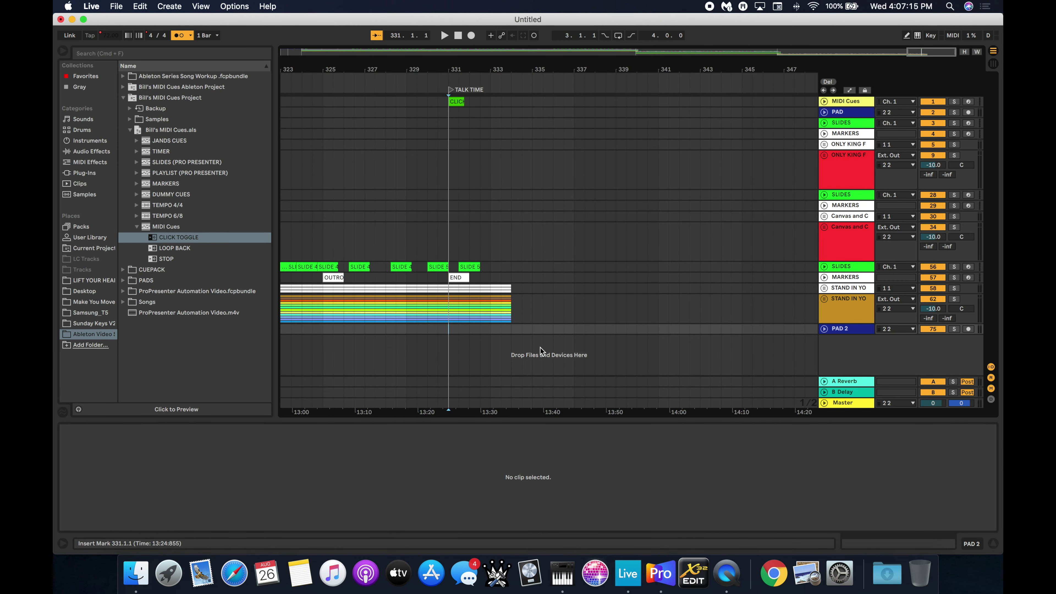
{"action": "key", "text": "super+v"}
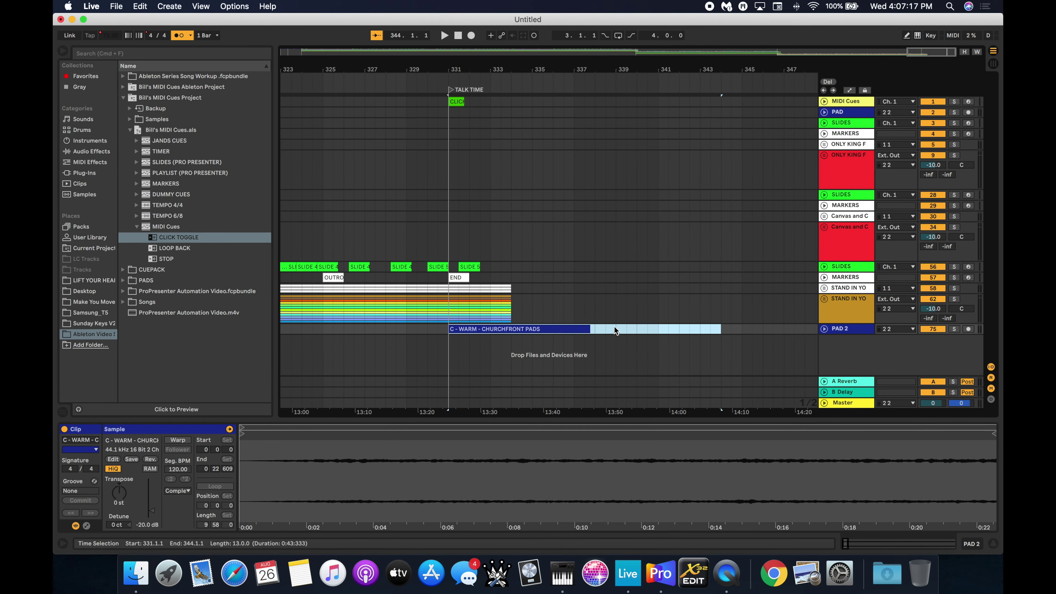
{"action": "left_click", "coordinate": [626, 329]}
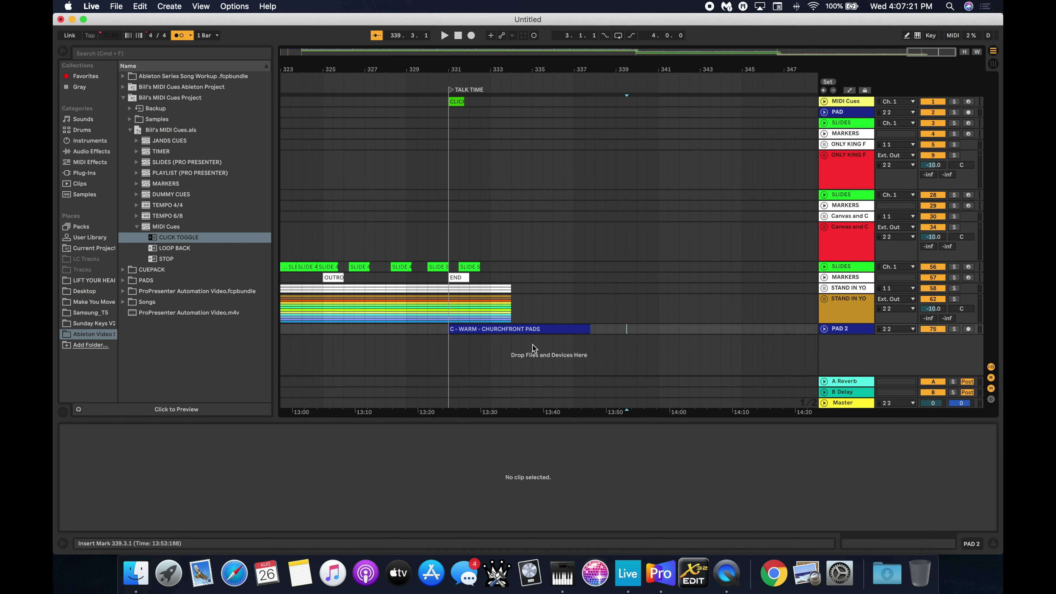
Unfold the PAD 2 track and play its pad clip from the TALK TIME locator.
{"action": "left_click", "coordinate": [824, 328]}
{"action": "scroll", "coordinate": [688, 307], "scroll_direction": "down", "scroll_amount": 2}
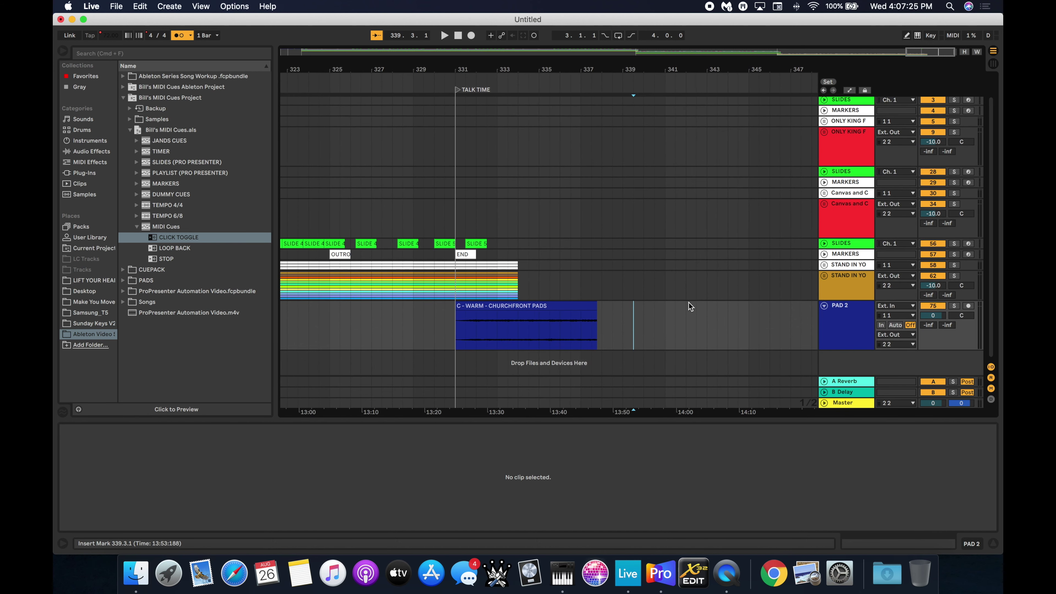
{"action": "left_click", "coordinate": [514, 306]}
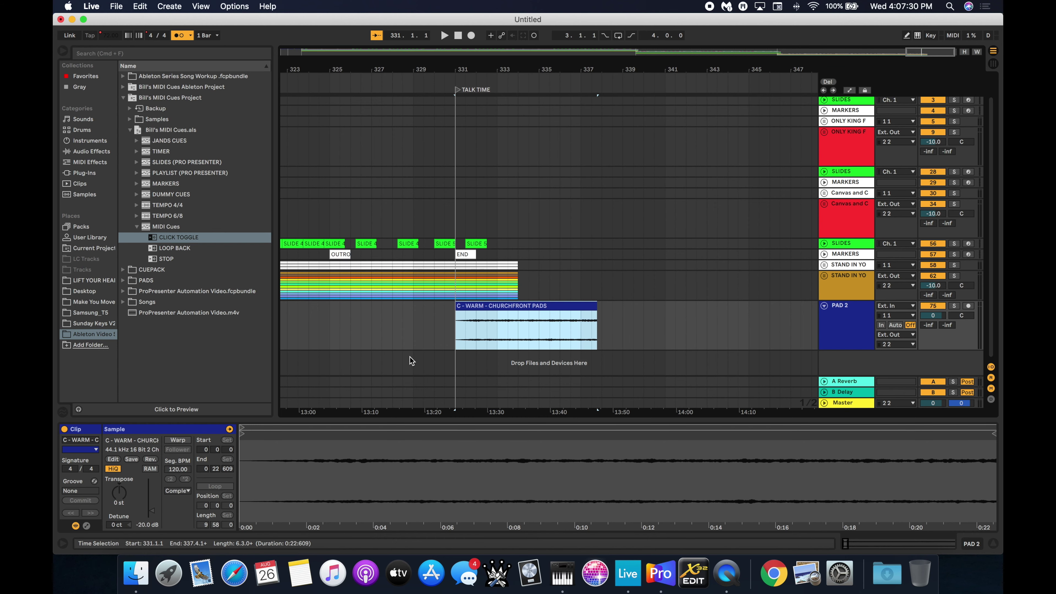
{"action": "left_click", "coordinate": [500, 87]}
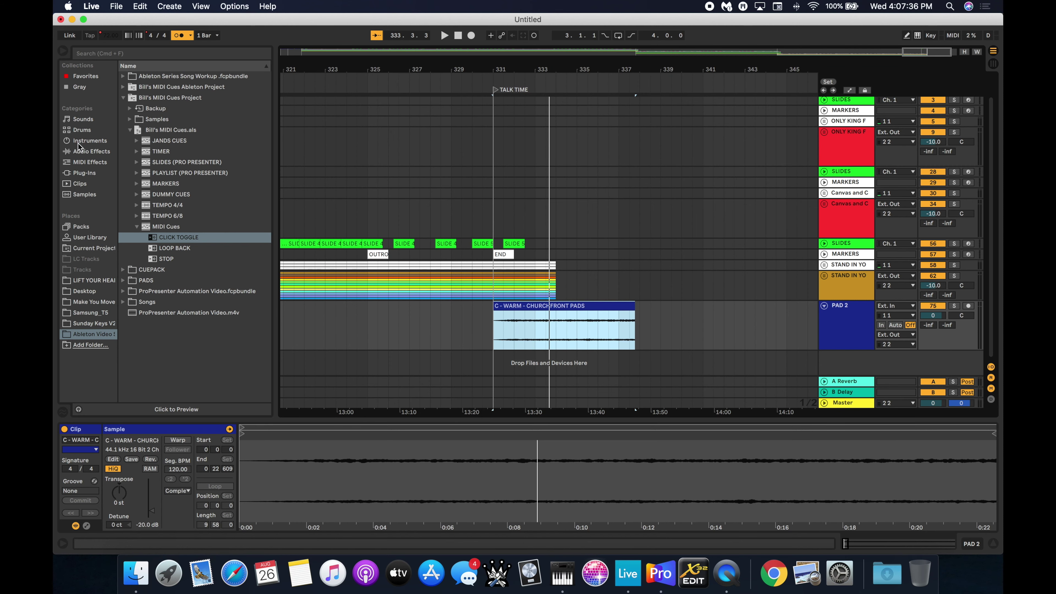
Add the Cathedral reverb to PAD 2, set its decay time to 10.3 s and listen to the pad.
{"action": "left_click", "coordinate": [82, 152]}
{"action": "scroll", "coordinate": [164, 354], "scroll_direction": "down", "scroll_amount": 4}
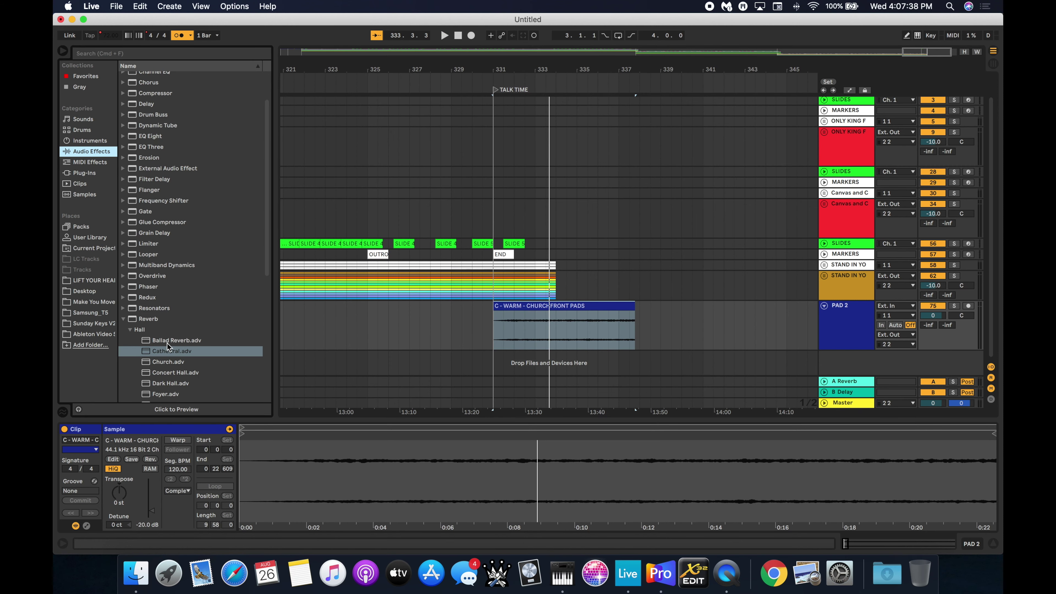
{"action": "left_click_drag", "start_coordinate": [166, 354], "coordinate": [557, 327]}
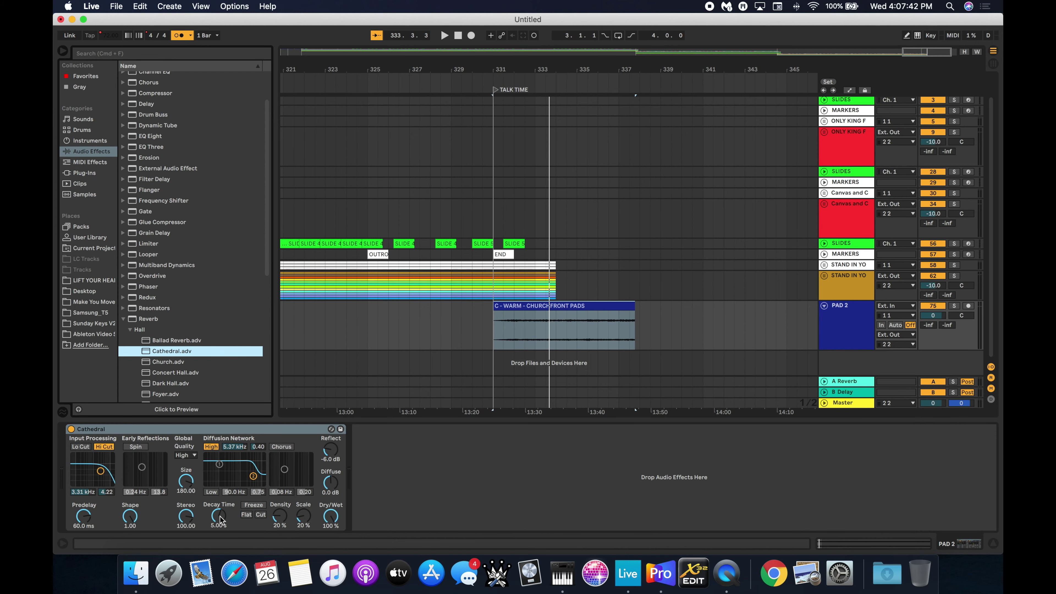
{"action": "left_click_drag", "start_coordinate": [220, 520], "coordinate": [221, 497]}
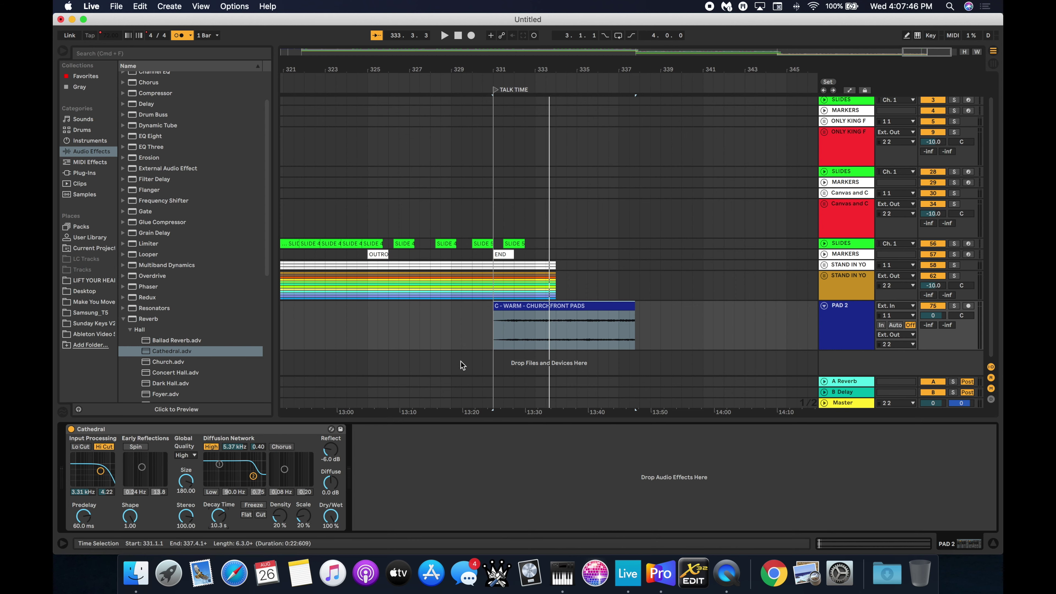
{"action": "key", "text": "space"}
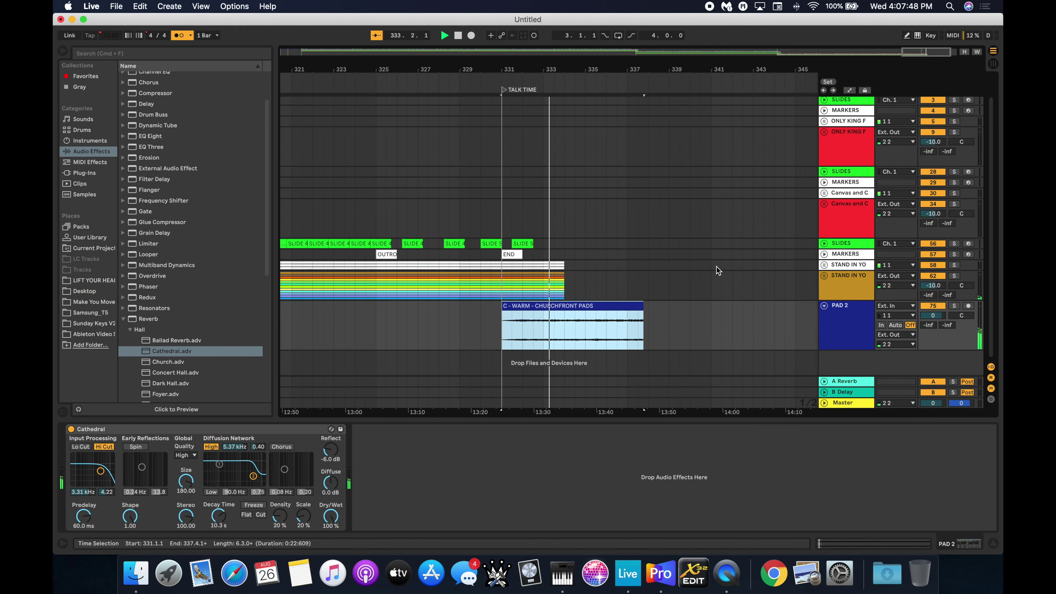
{"action": "key", "text": "space"}
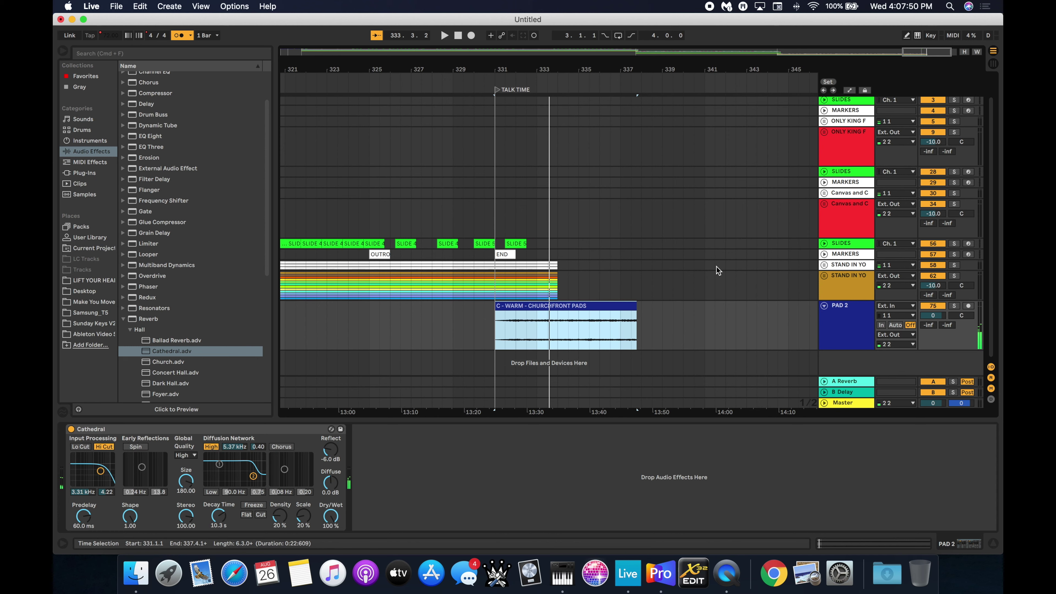
Extend the end of the PAD 2 pad clip to bar 345.
{"action": "left_click_drag", "start_coordinate": [634, 305], "coordinate": [789, 315]}
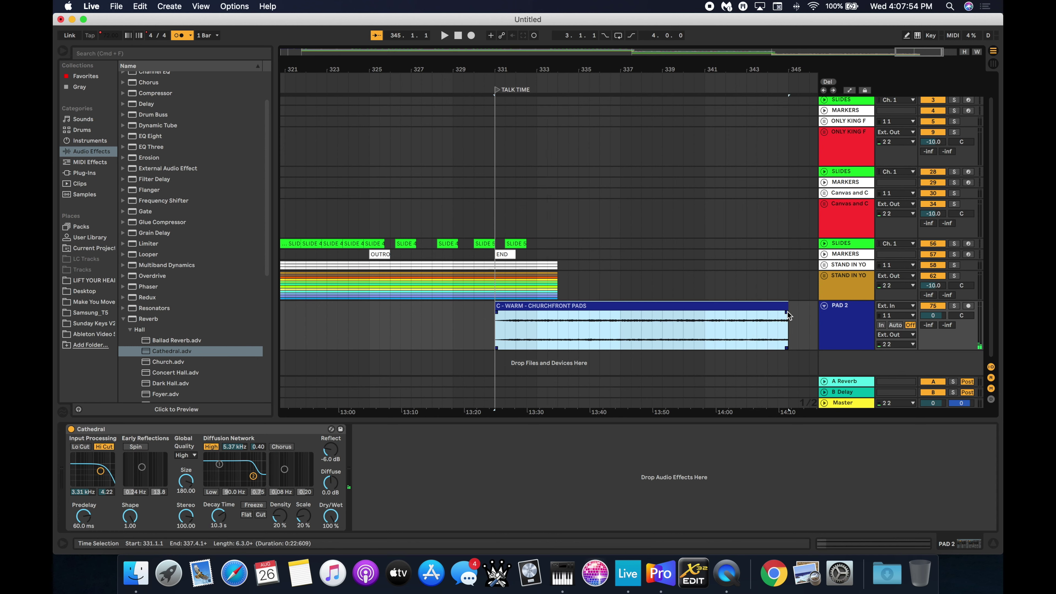
{"action": "left_click", "coordinate": [673, 243]}
{"action": "scroll", "coordinate": [688, 299], "scroll_direction": "up", "scroll_amount": 2}
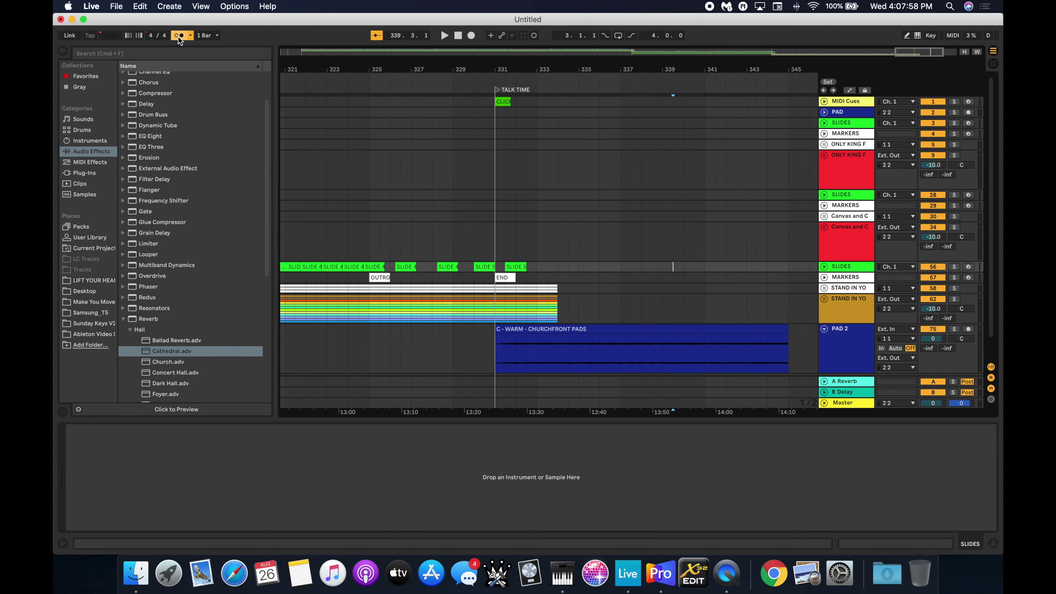
Add a locator named LOOP POINT at bar 335, after the TALK TIME locator.
{"action": "left_click", "coordinate": [468, 77]}
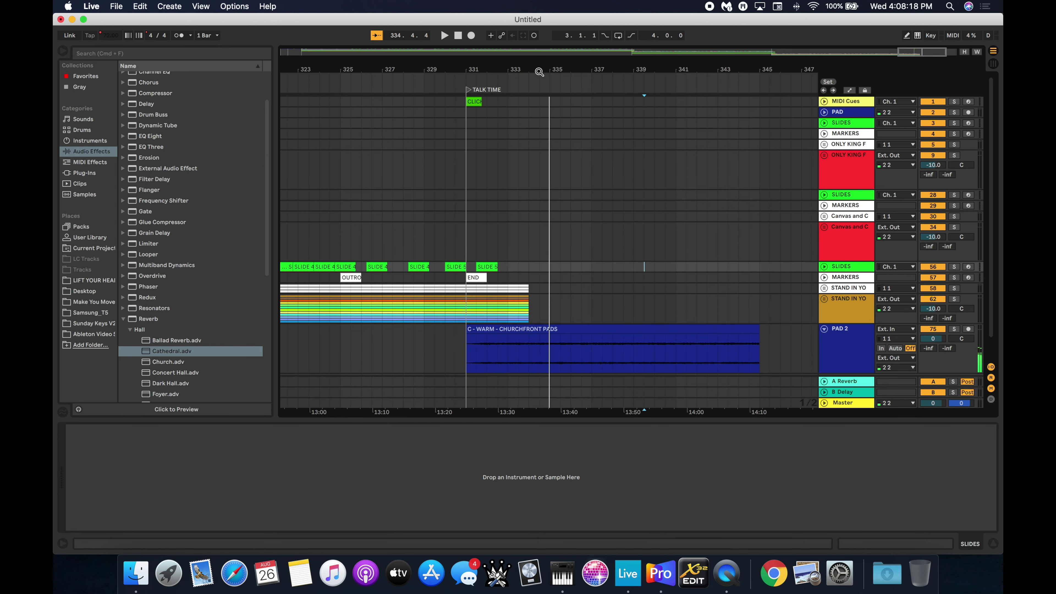
{"action": "right_click", "coordinate": [550, 86]}
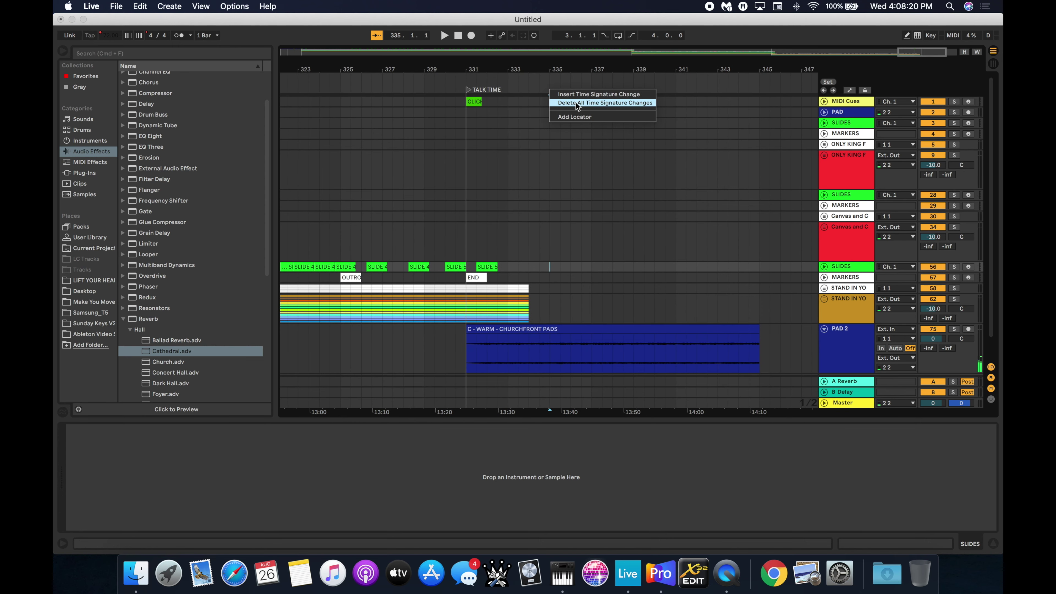
{"action": "left_click", "coordinate": [574, 117]}
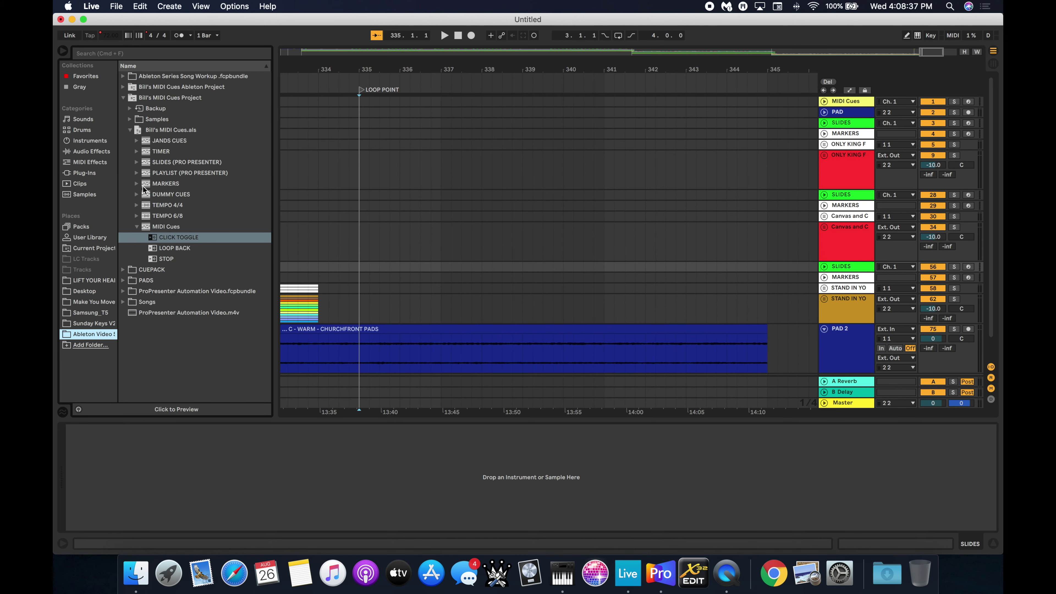
Place the LOOP BACK cue on the MIDI Cues track at bar 338 and play the section to test the loop.
{"action": "left_click", "coordinate": [172, 248]}
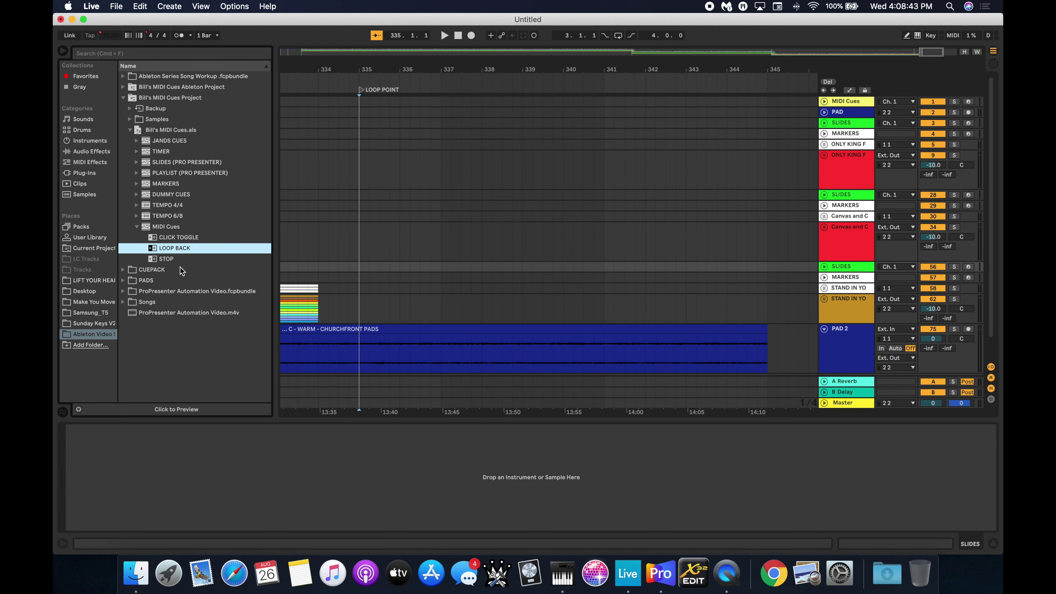
{"action": "left_click_drag", "start_coordinate": [171, 249], "coordinate": [485, 102]}
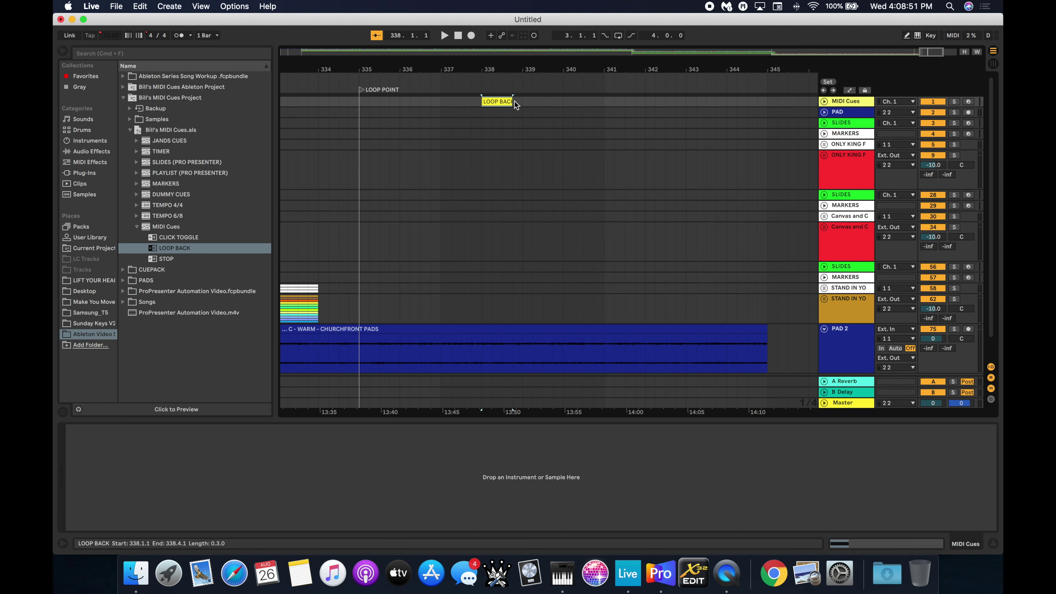
{"action": "left_click", "coordinate": [434, 83]}
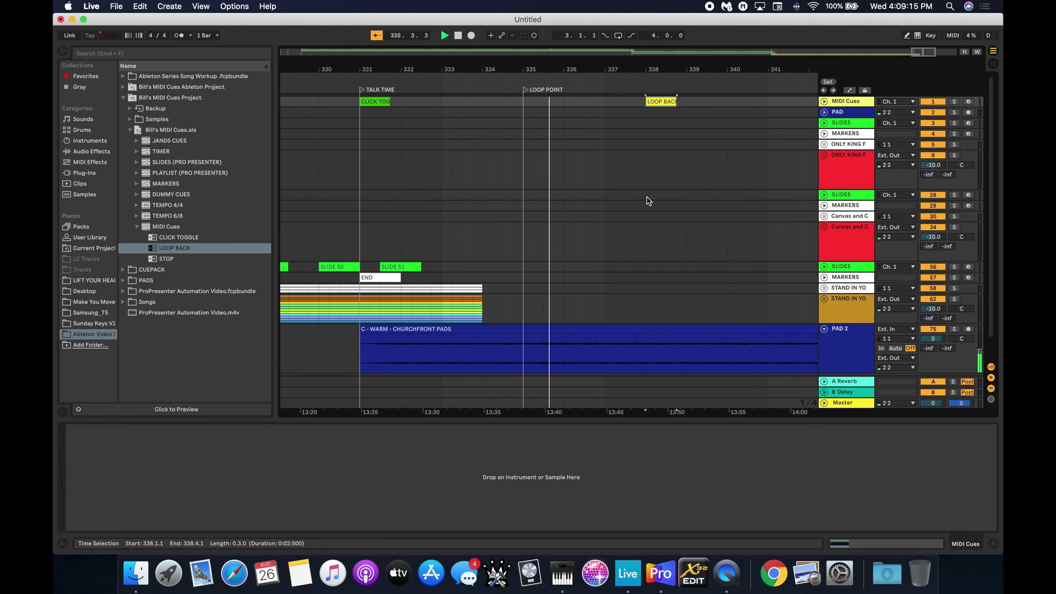
{"action": "key", "text": "space"}
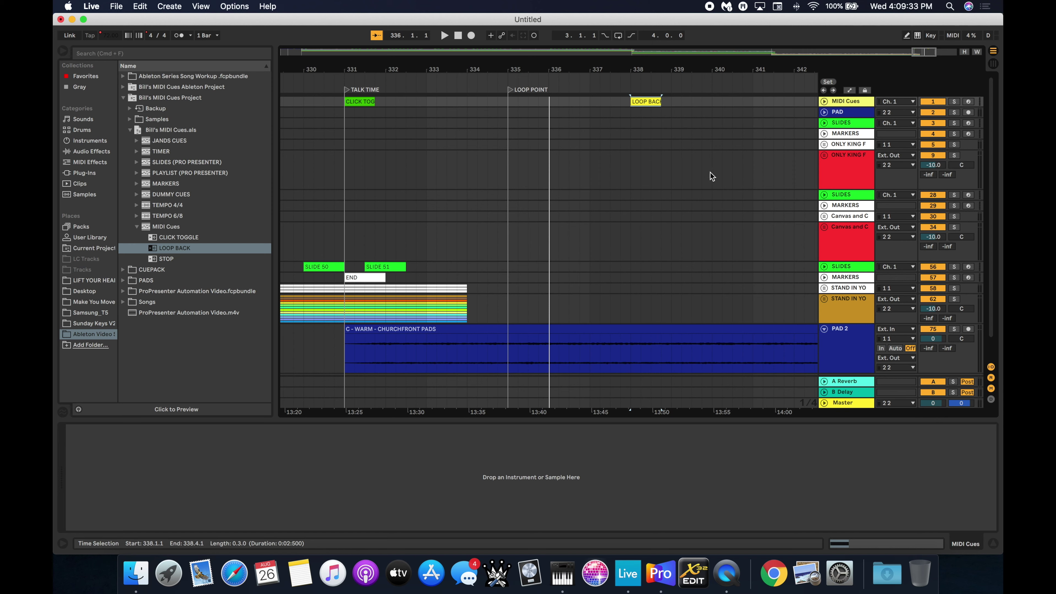
Add a MESSAGE locator at bar 341 and place the STOP cue on the MIDI Cues track at that bar.
{"action": "scroll", "coordinate": [724, 166], "scroll_direction": "right", "scroll_amount": 3}
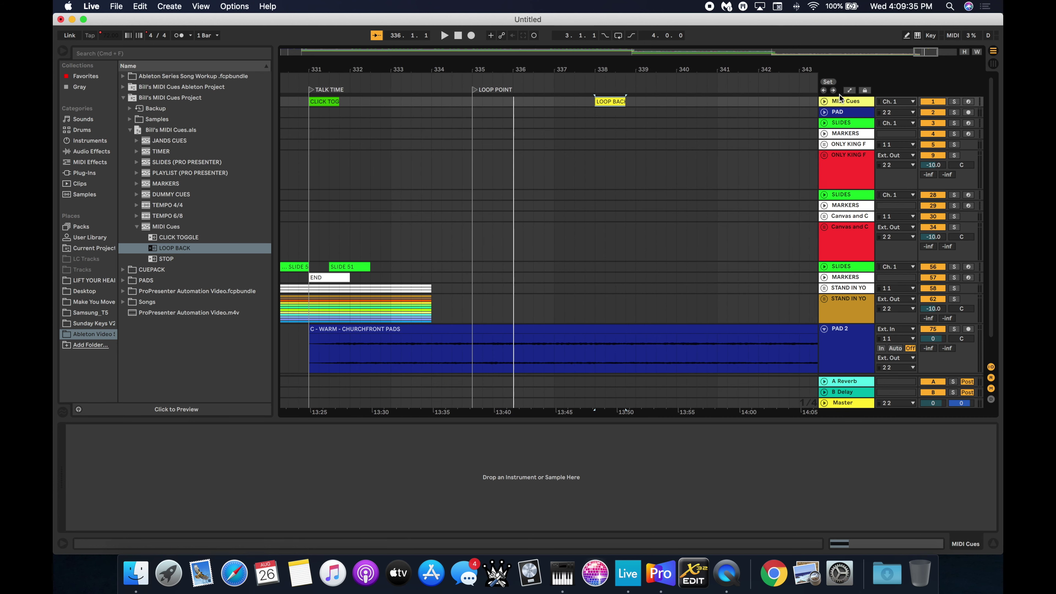
{"action": "scroll", "coordinate": [723, 183], "scroll_direction": "right", "scroll_amount": 3}
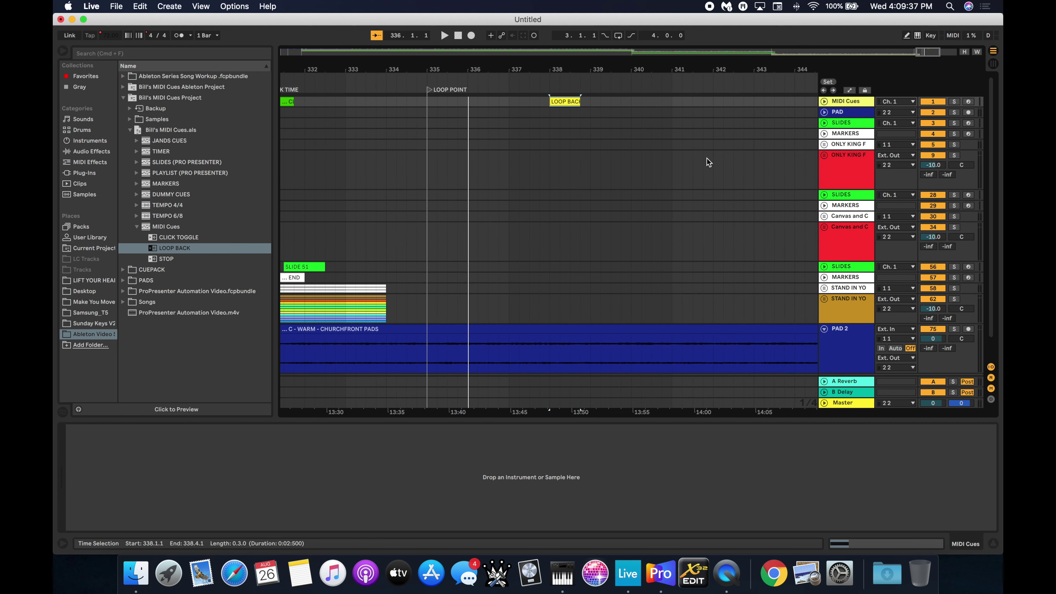
{"action": "right_click", "coordinate": [672, 88]}
{"action": "left_click", "coordinate": [685, 122]}
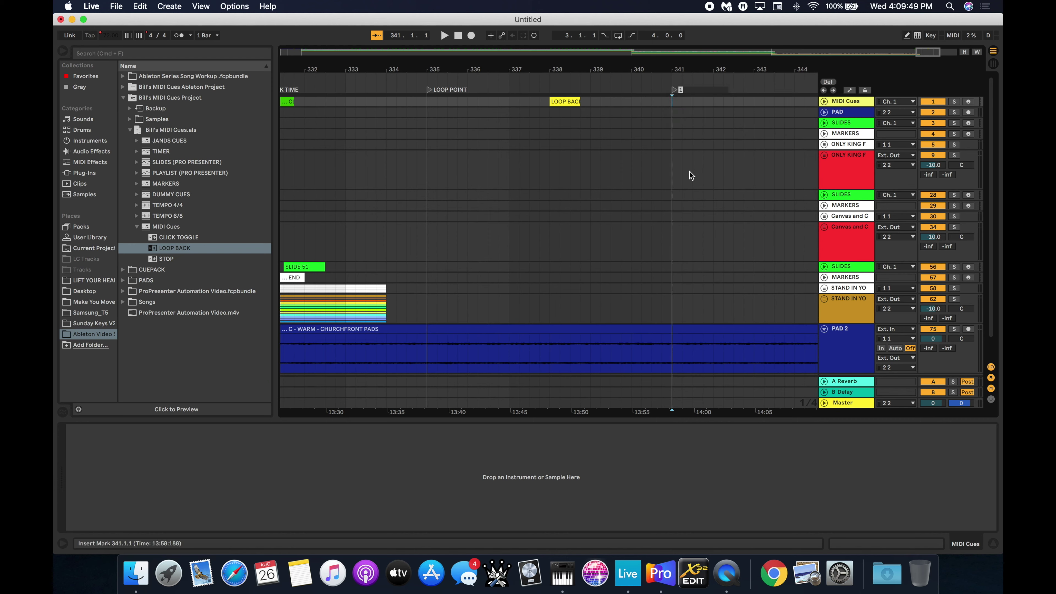
{"action": "type", "text": "MESSAGE"}
{"action": "key", "text": "Return"}
{"action": "scroll", "coordinate": [665, 163], "scroll_direction": "right", "scroll_amount": 2}
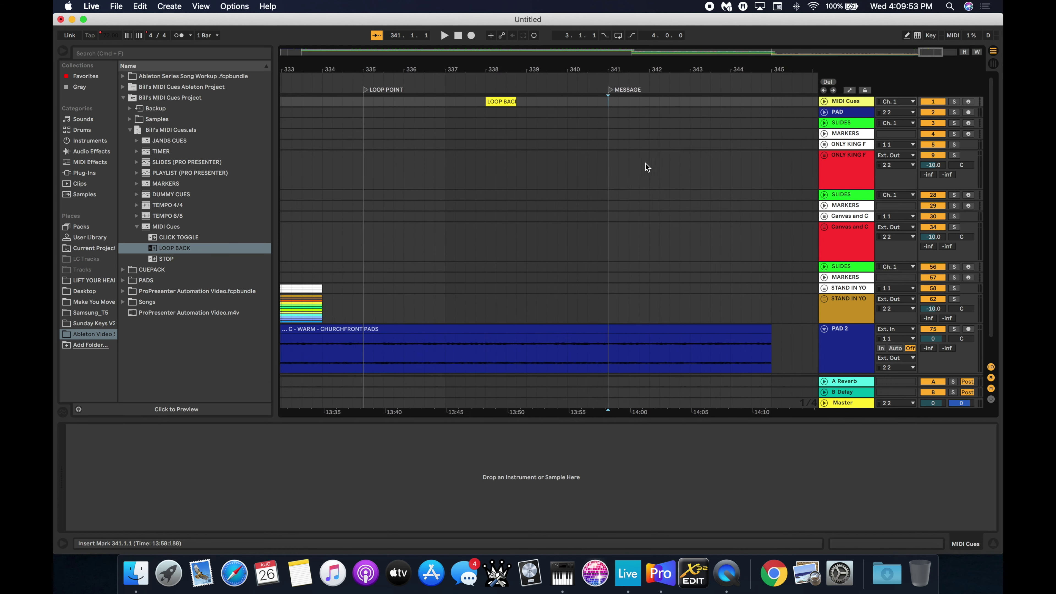
{"action": "left_click_drag", "start_coordinate": [165, 256], "coordinate": [611, 103]}
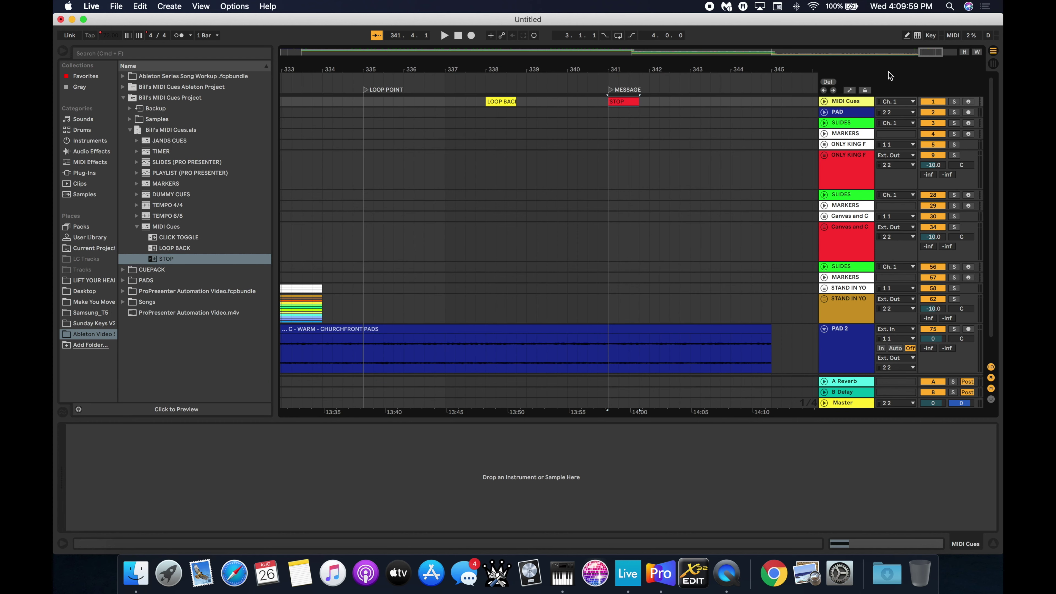
Map the 9 key to the MESSAGE locator.
{"action": "left_click", "coordinate": [610, 91]}
{"action": "left_click", "coordinate": [930, 35]}
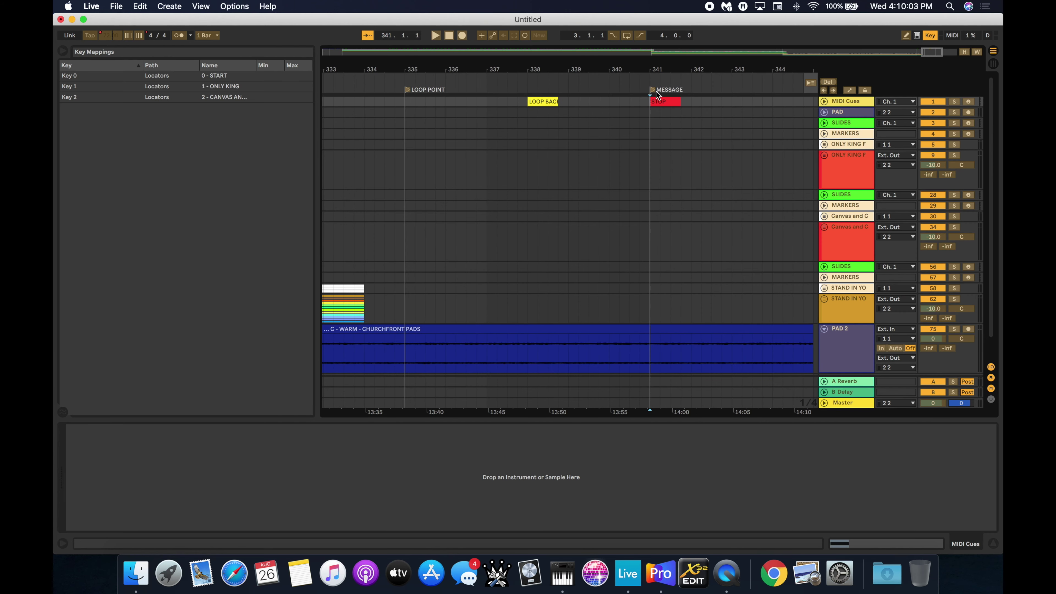
{"action": "left_click", "coordinate": [652, 90]}
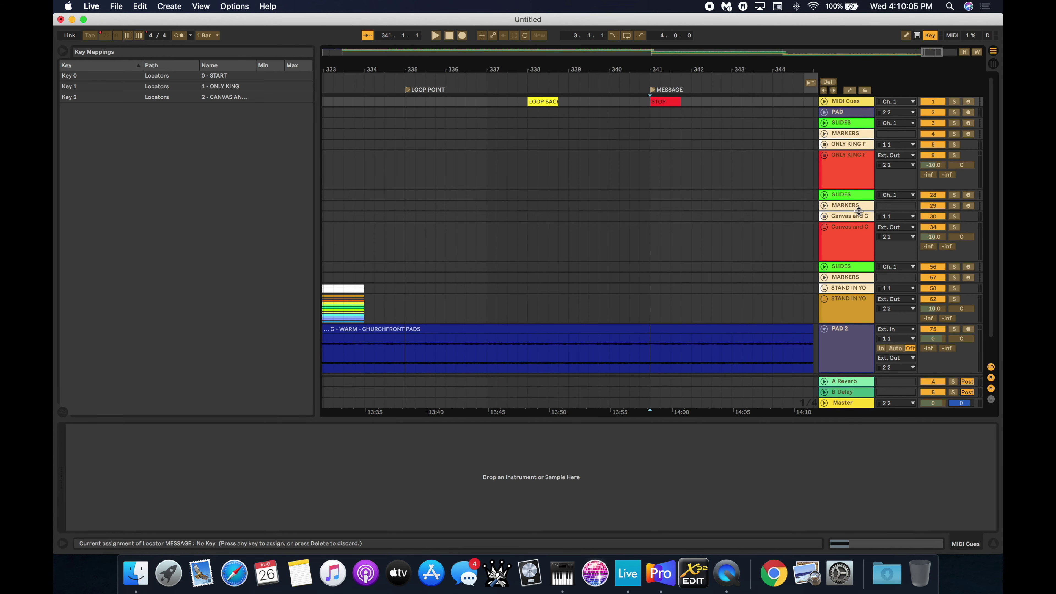
{"action": "key", "text": "3"}
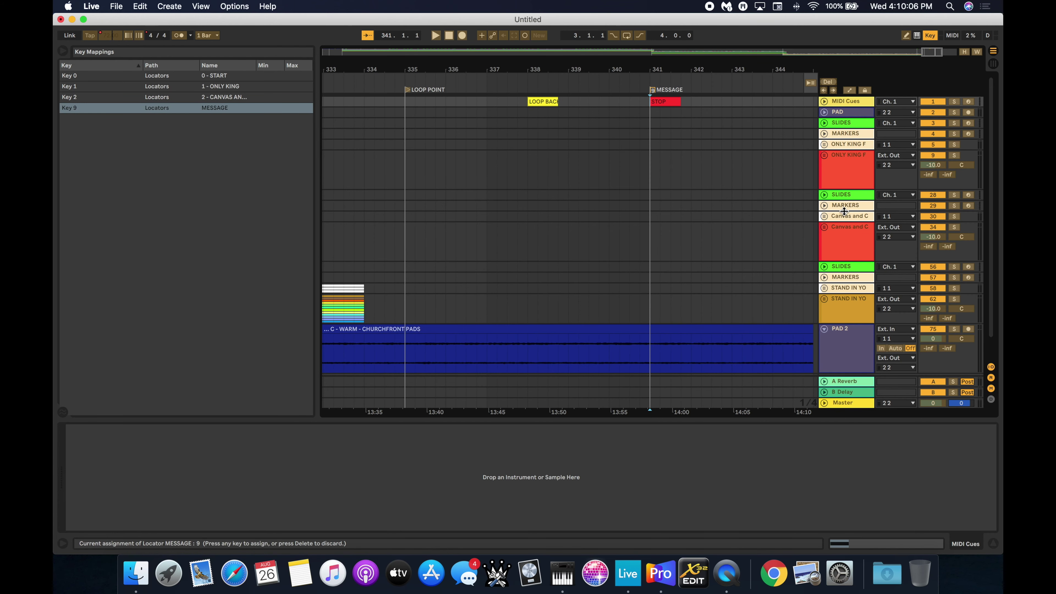
{"action": "left_click", "coordinate": [930, 35]}
Play the talk-time loop and jump to the MESSAGE locator to test the STOP cue.
{"action": "scroll", "coordinate": [632, 204], "scroll_direction": "left", "scroll_amount": 3}
{"action": "left_click", "coordinate": [473, 90]}
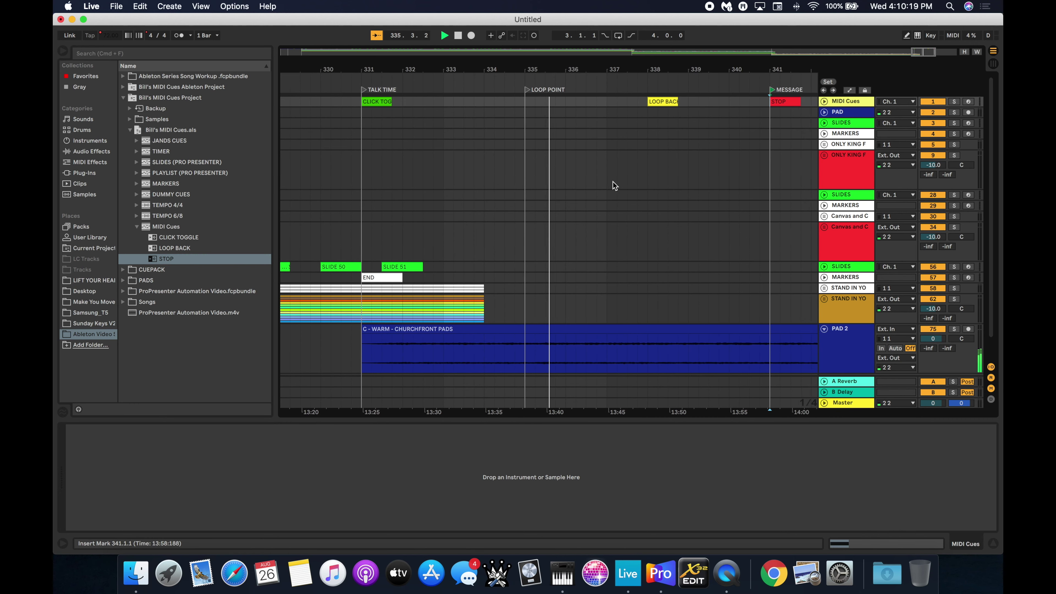
{"action": "key", "text": "space"}
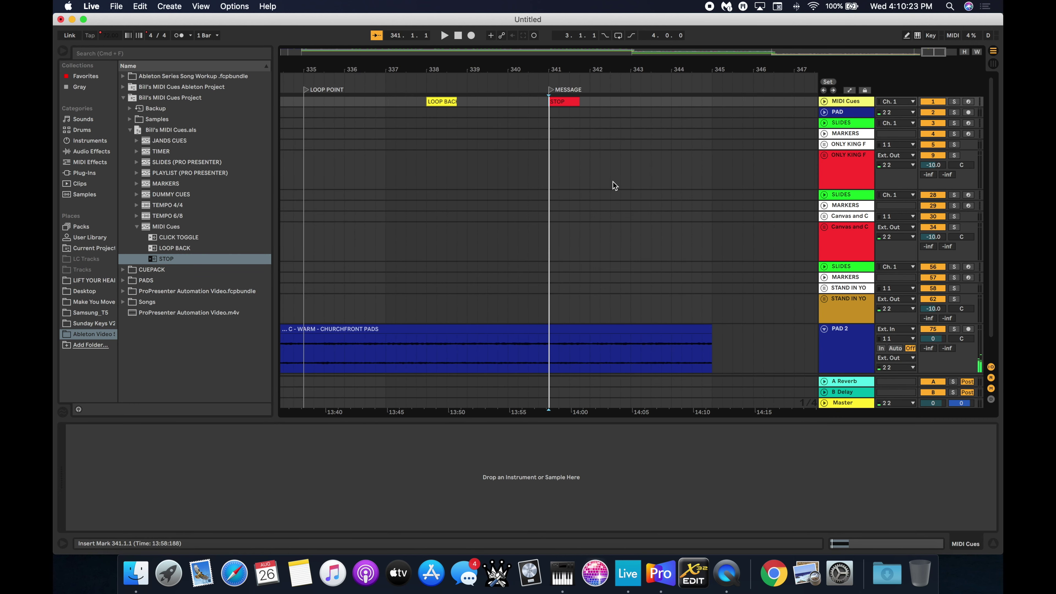
Hide the browser and fit the whole arrangement to the window width.
{"action": "scroll", "coordinate": [659, 276], "scroll_direction": "down", "scroll_amount": 1}
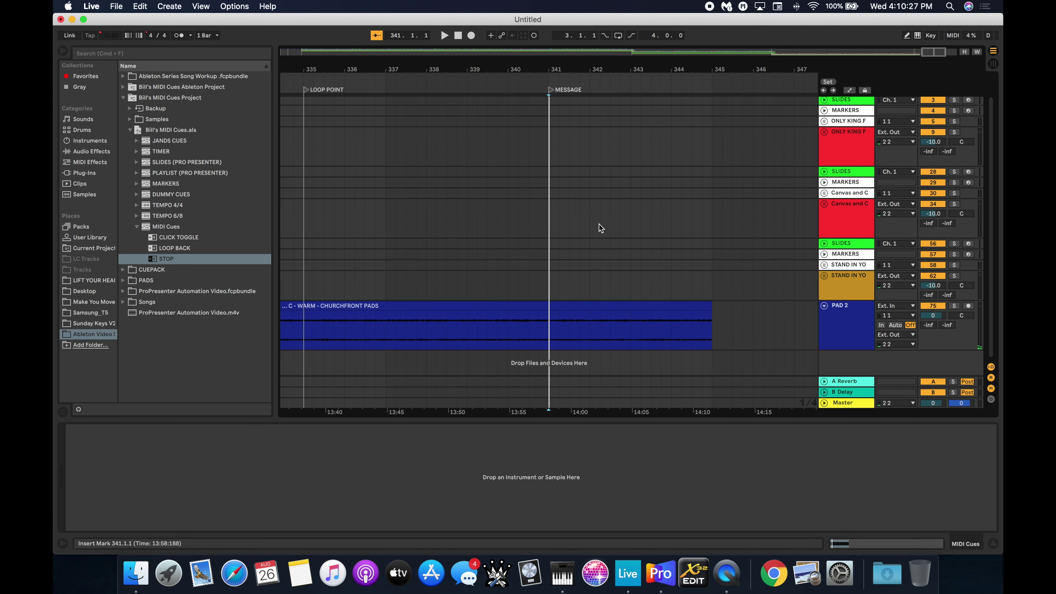
{"action": "scroll", "coordinate": [609, 203], "scroll_direction": "up", "scroll_amount": 1}
{"action": "scroll", "coordinate": [609, 203], "scroll_direction": "right", "scroll_amount": 2}
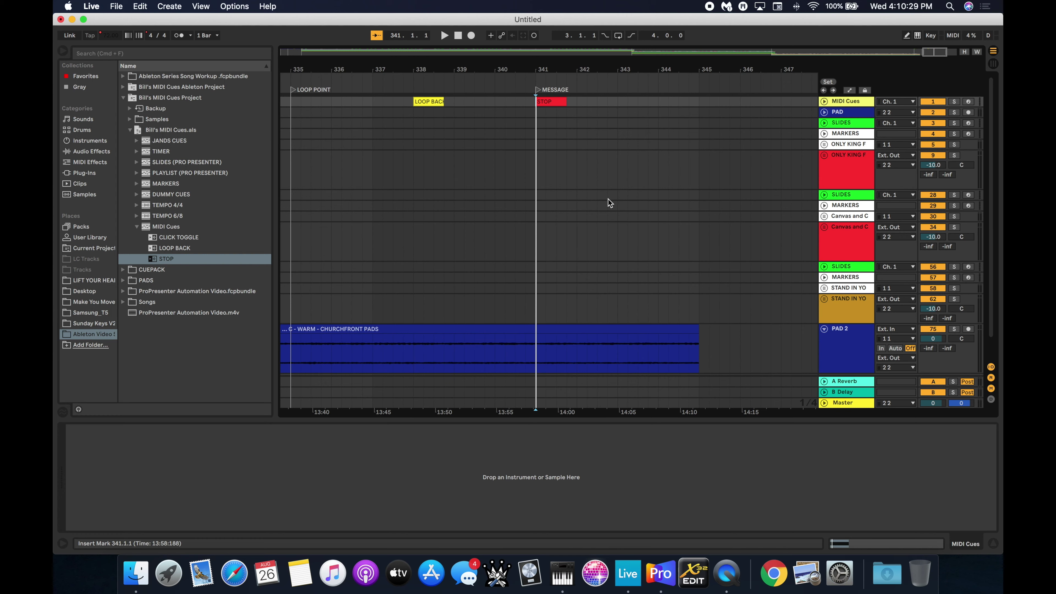
{"action": "scroll", "coordinate": [589, 199], "scroll_direction": "left", "scroll_amount": 10}
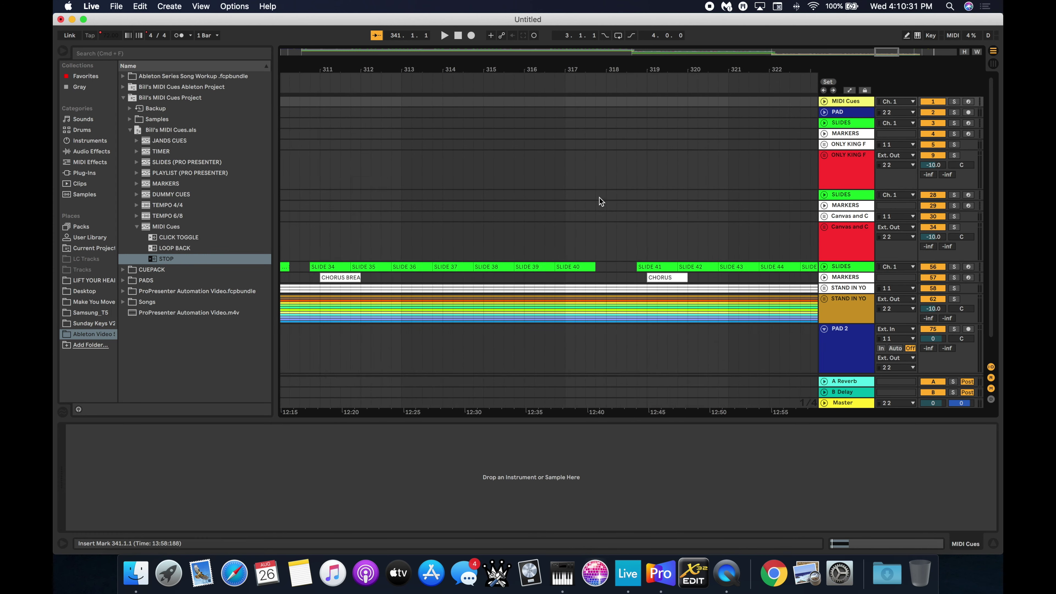
{"action": "scroll", "coordinate": [603, 195], "scroll_direction": "left", "scroll_amount": 12}
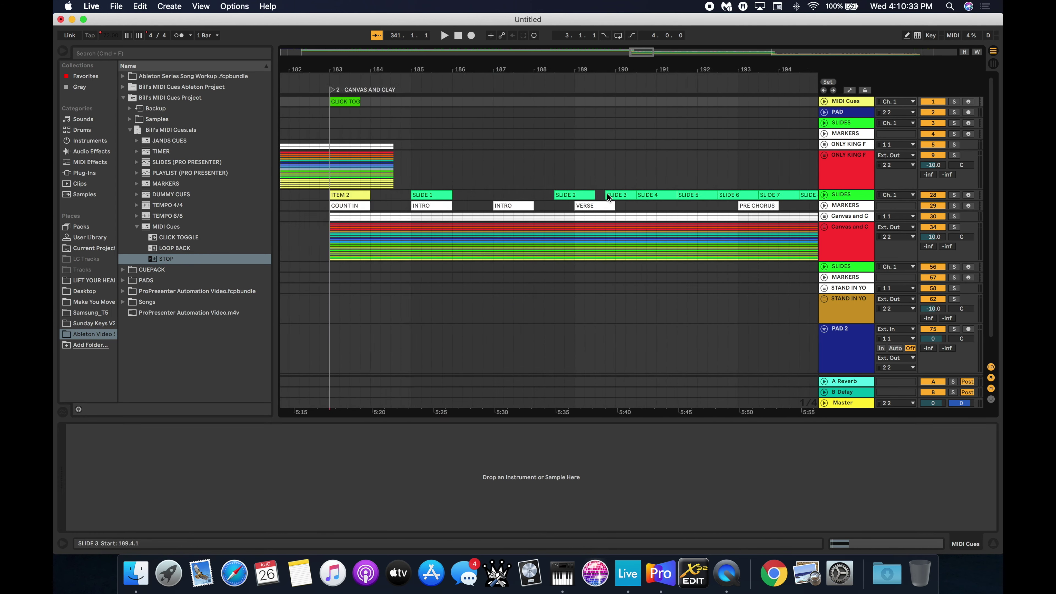
{"action": "scroll", "coordinate": [618, 193], "scroll_direction": "left", "scroll_amount": 12}
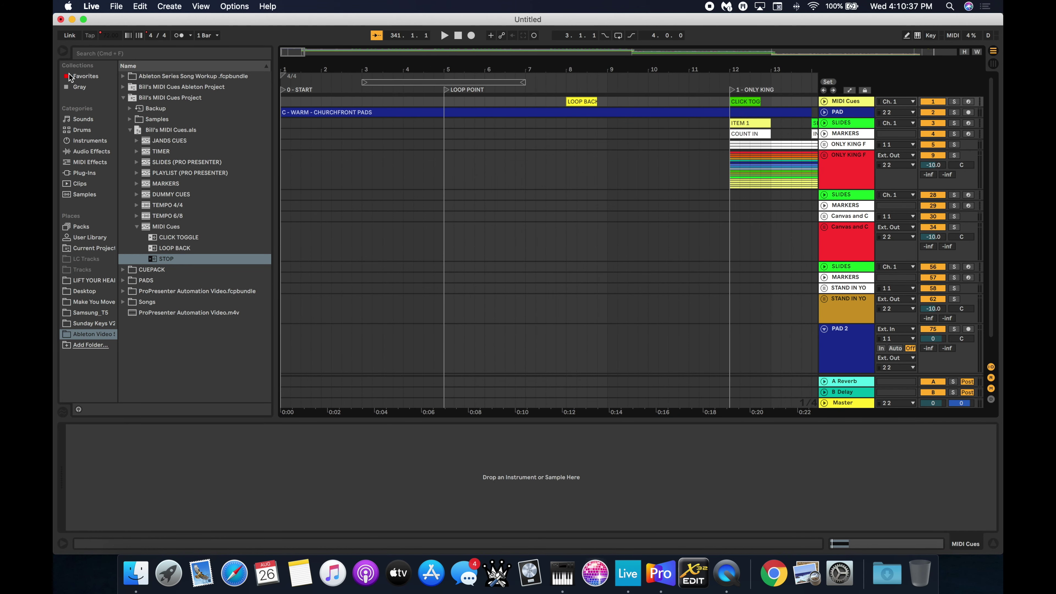
{"action": "left_click", "coordinate": [63, 51]}
{"action": "key", "text": "w"}
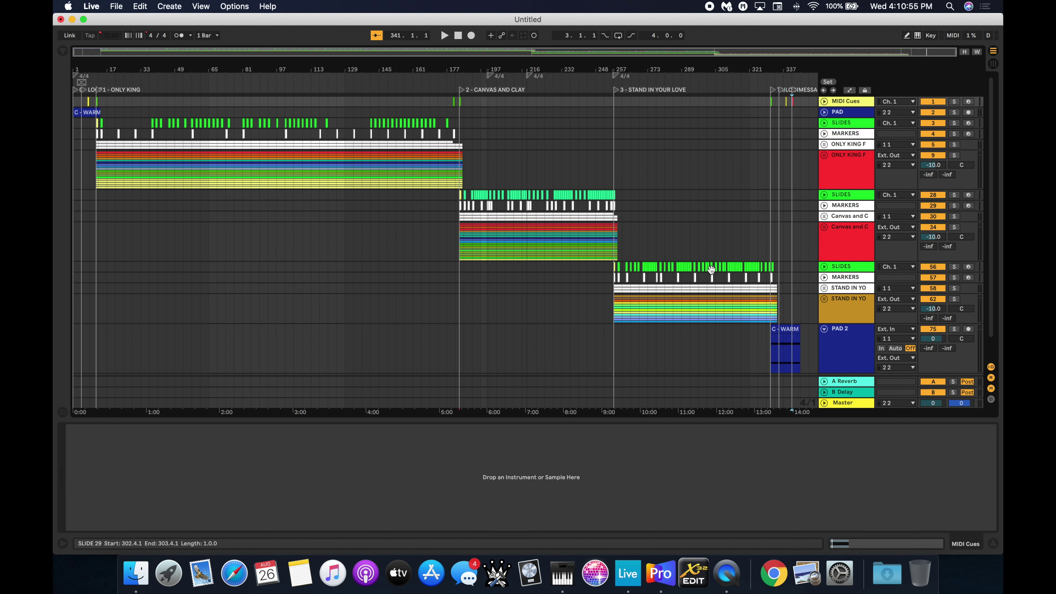
Hide the device view and fold the PAD 2 track.
{"action": "key", "text": "plus"}
{"action": "key", "text": "plus"}
{"action": "key", "text": "plus"}
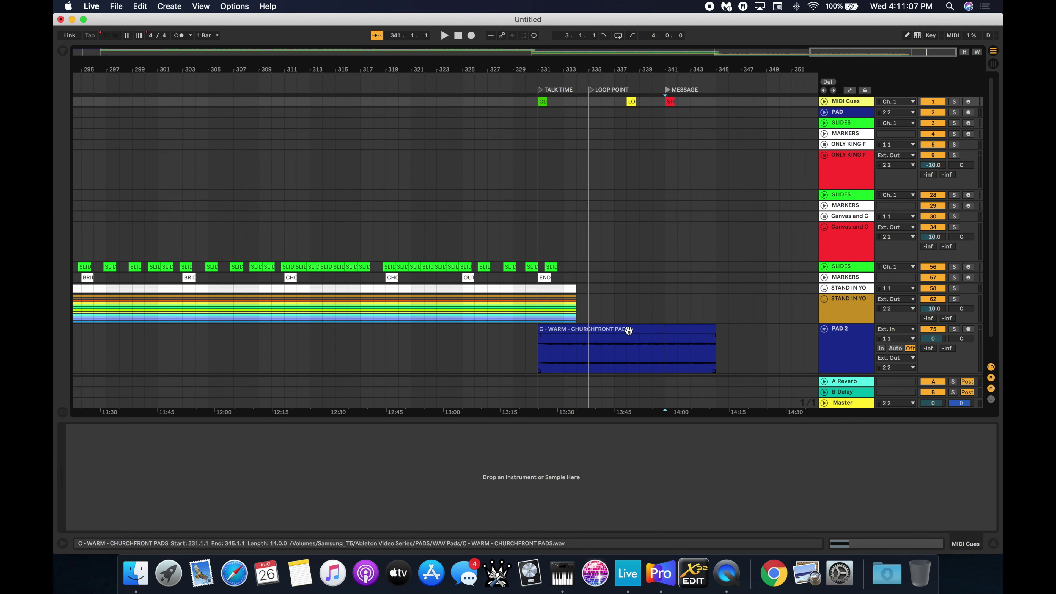
{"action": "scroll", "coordinate": [374, 268], "scroll_direction": "left", "scroll_amount": 10}
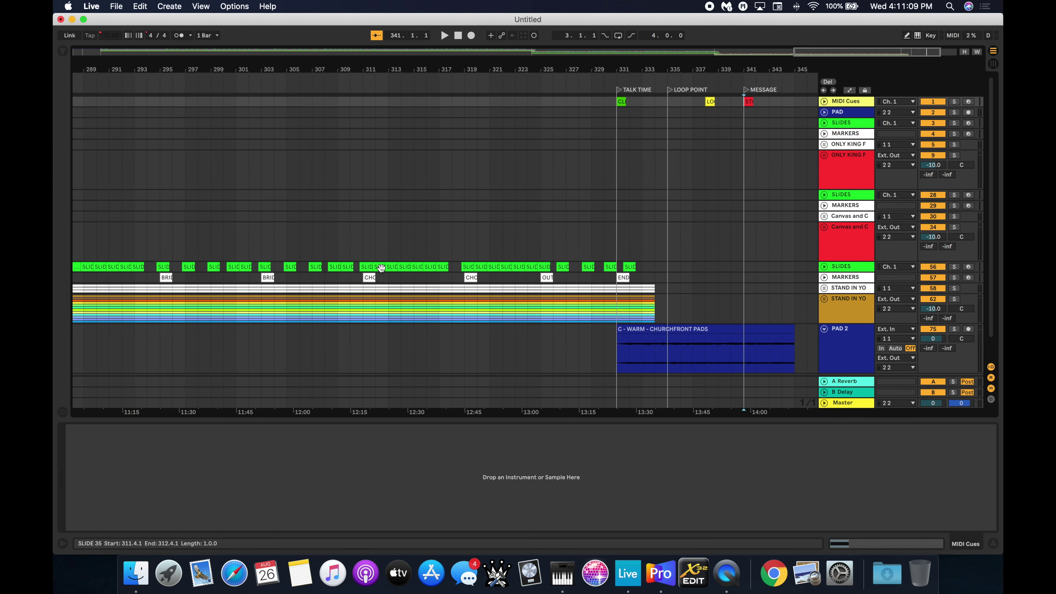
{"action": "scroll", "coordinate": [381, 270], "scroll_direction": "left", "scroll_amount": 4}
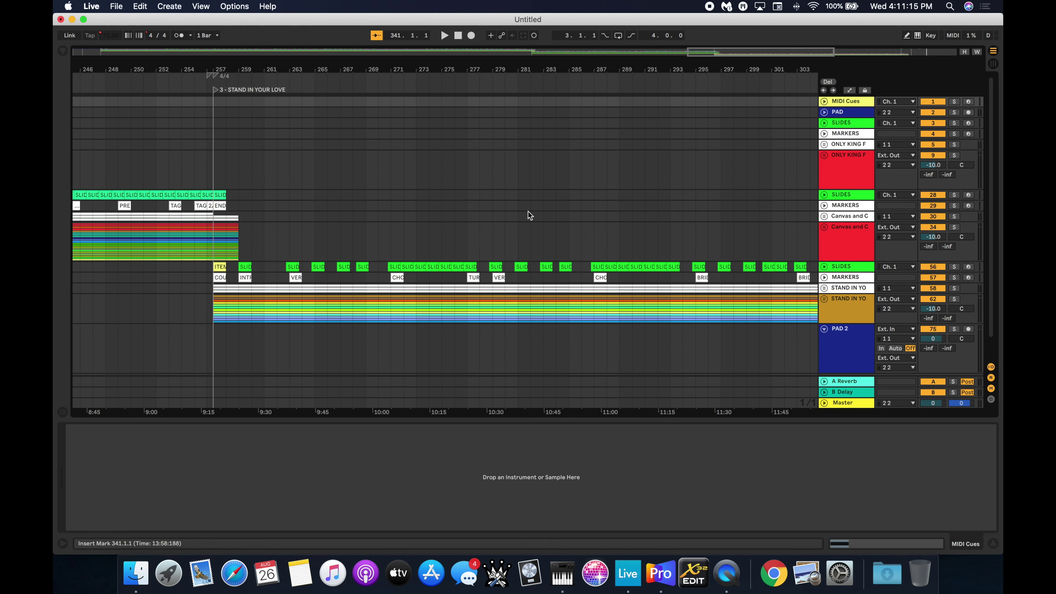
{"action": "left_click", "coordinate": [993, 545]}
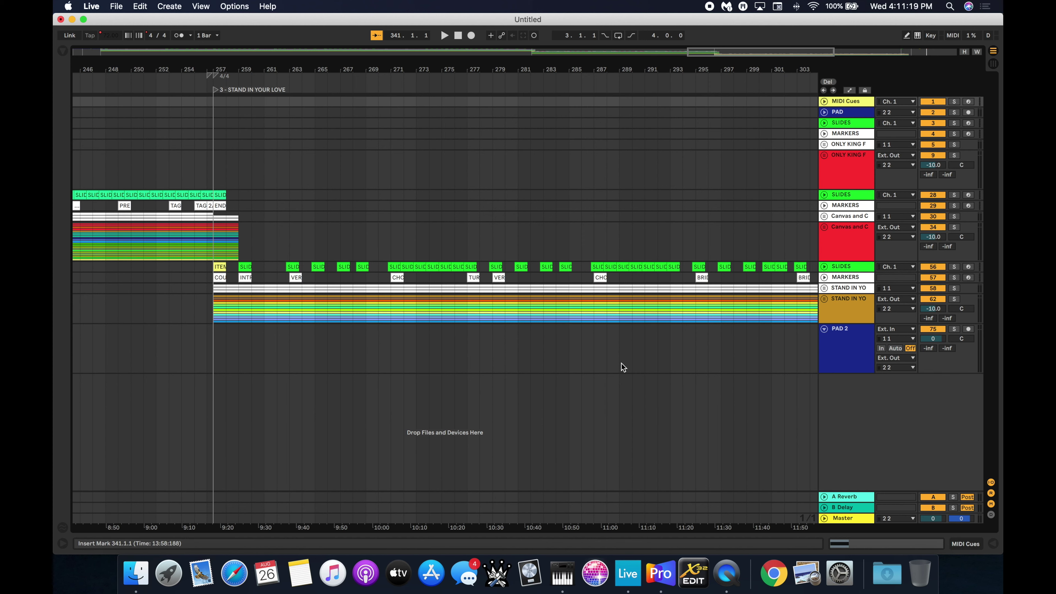
{"action": "left_click", "coordinate": [824, 329]}
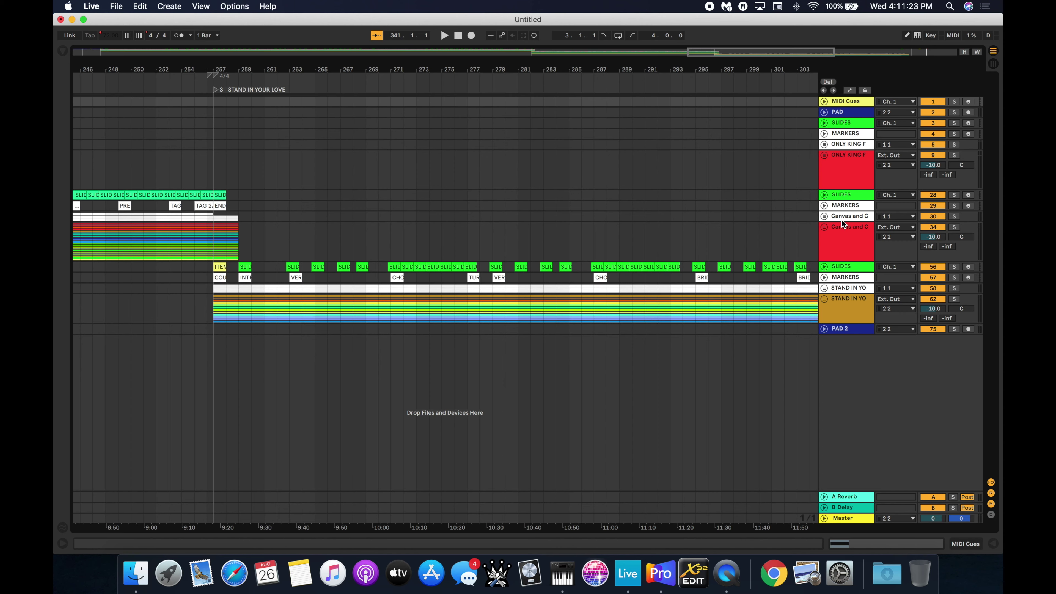
Play the set from the 0 - START locator and switch to ProPresenter to check the Only King Forever slides.
{"action": "scroll", "coordinate": [567, 338], "scroll_direction": "left", "scroll_amount": 15}
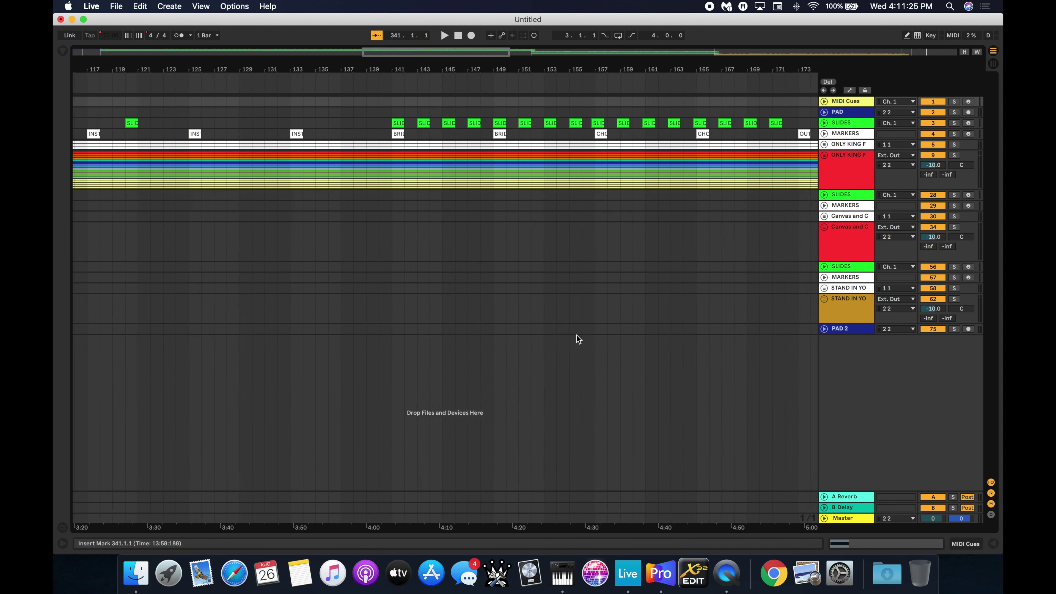
{"action": "key", "text": "w"}
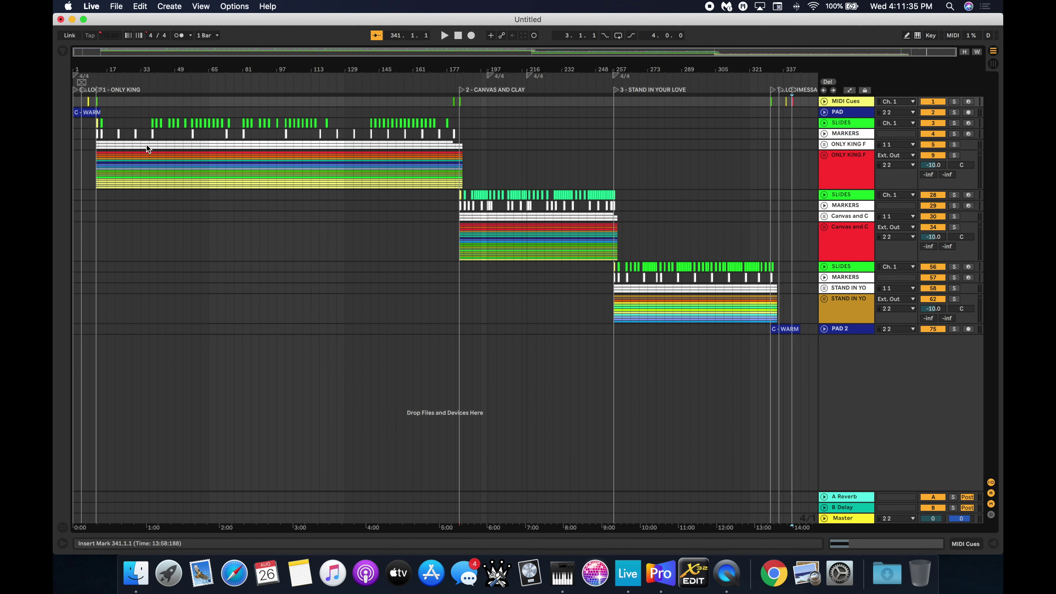
{"action": "scroll", "coordinate": [147, 146], "scroll_direction": "up", "scroll_amount": 5}
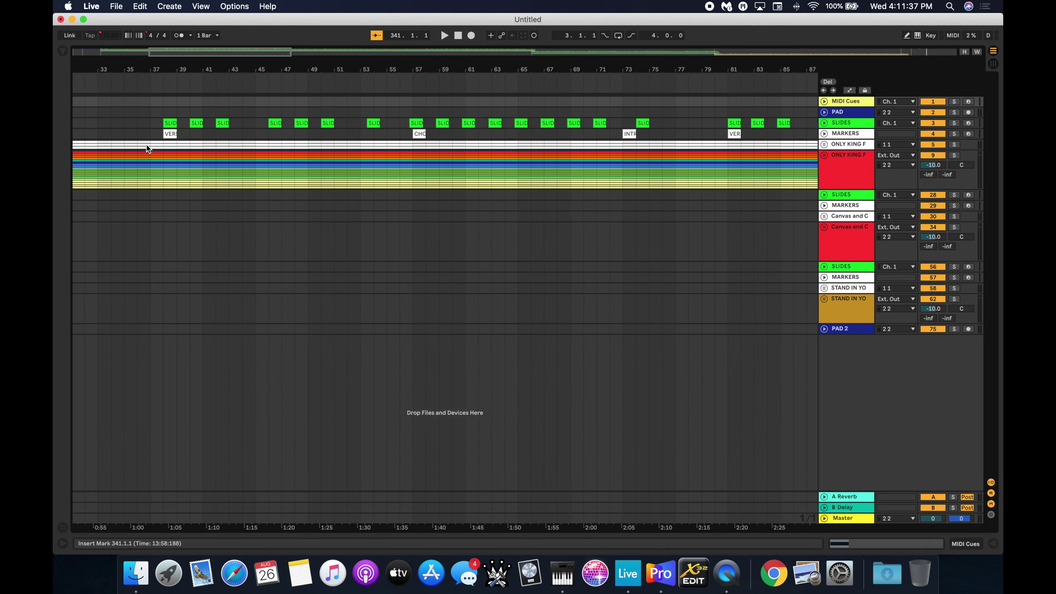
{"action": "scroll", "coordinate": [146, 145], "scroll_direction": "up", "scroll_amount": 1}
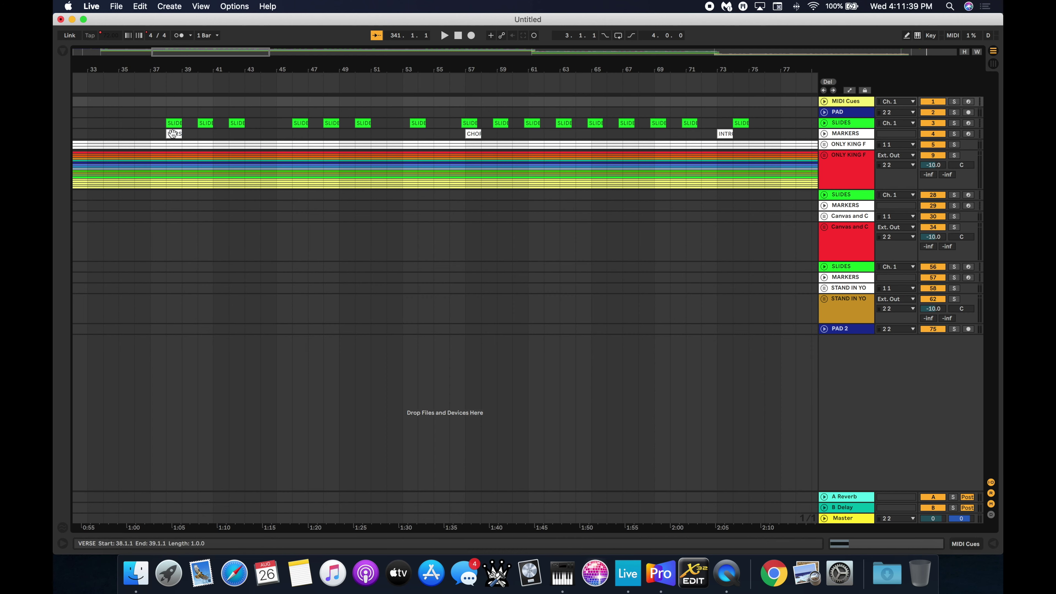
{"action": "scroll", "coordinate": [320, 210], "scroll_direction": "left", "scroll_amount": 10}
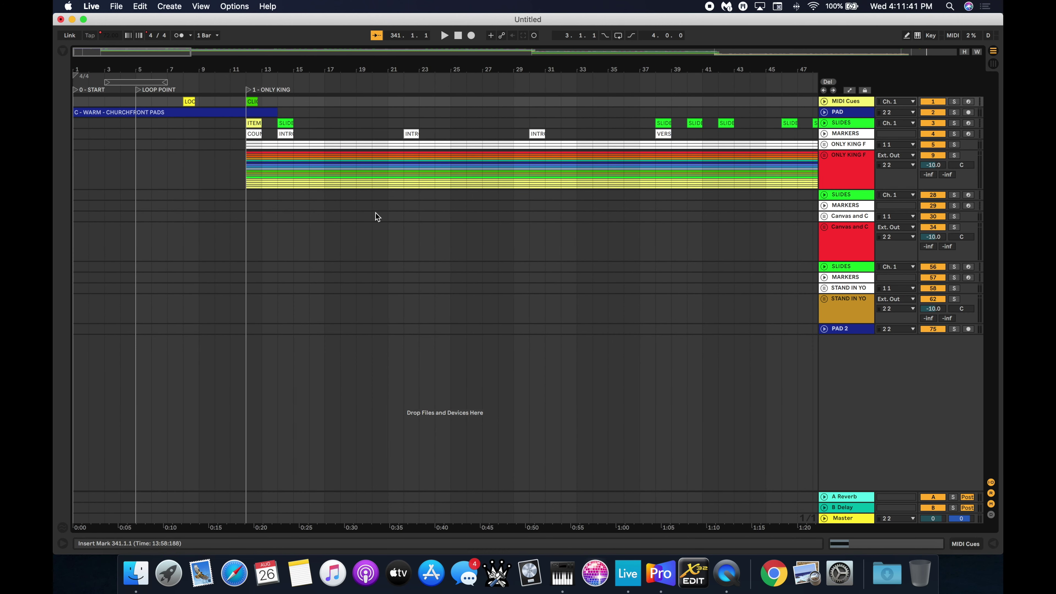
{"action": "left_click", "coordinate": [77, 95]}
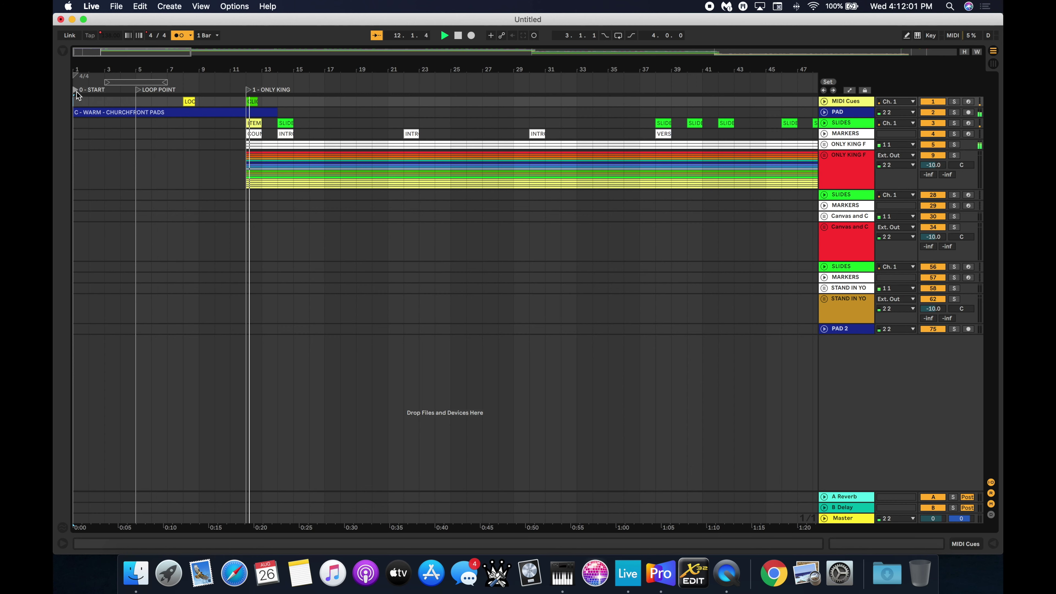
{"action": "left_click", "coordinate": [660, 573]}
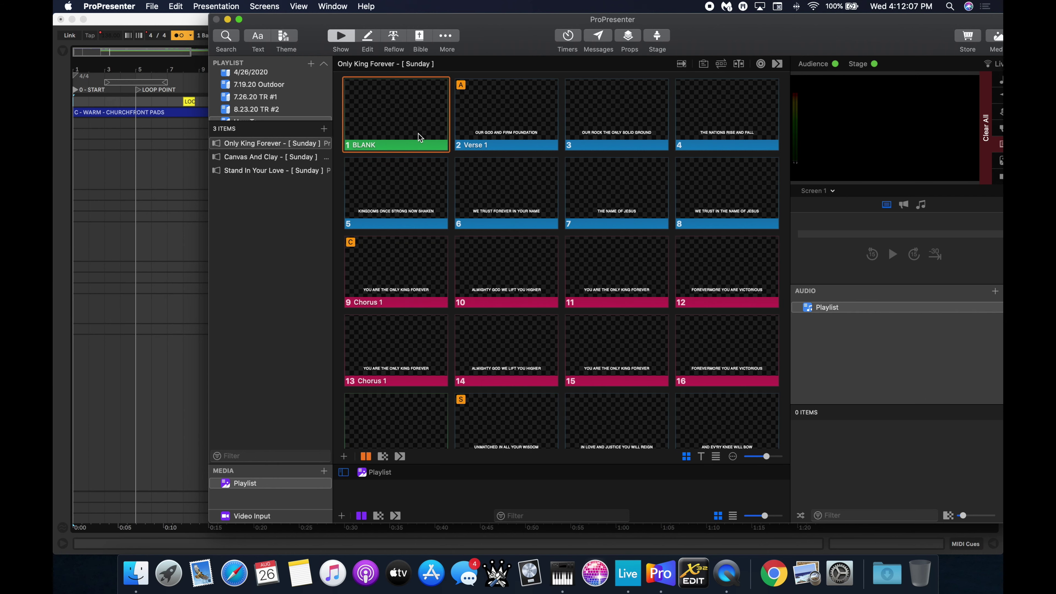
Switch to Ableton Live, play from about two bars before Only King Forever's END marker, and return to ProPresenter to check the Canvas And Clay slides.
{"action": "left_click", "coordinate": [175, 173]}
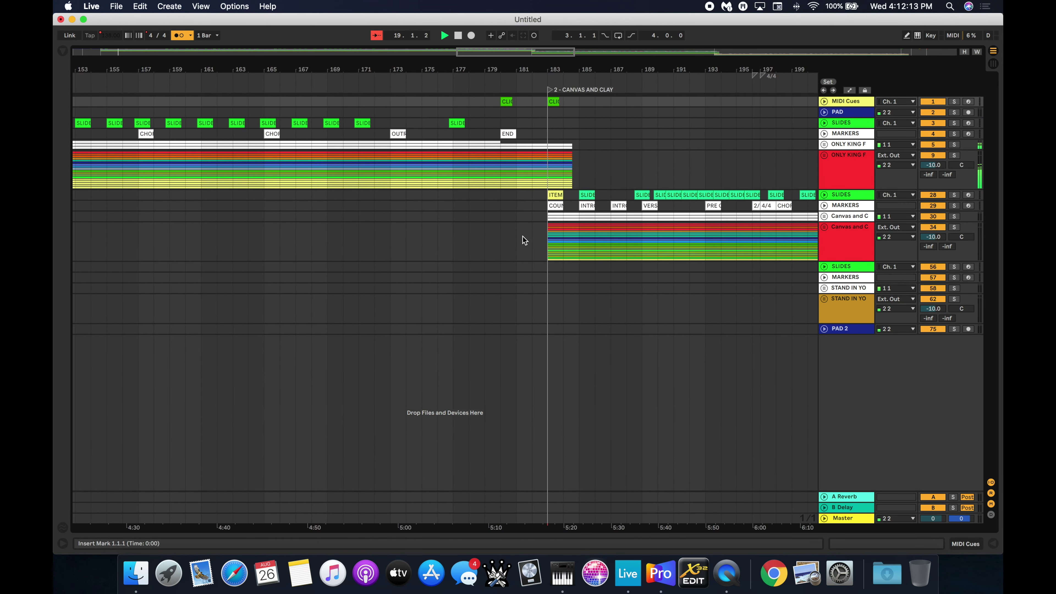
{"action": "left_click", "coordinate": [462, 75]}
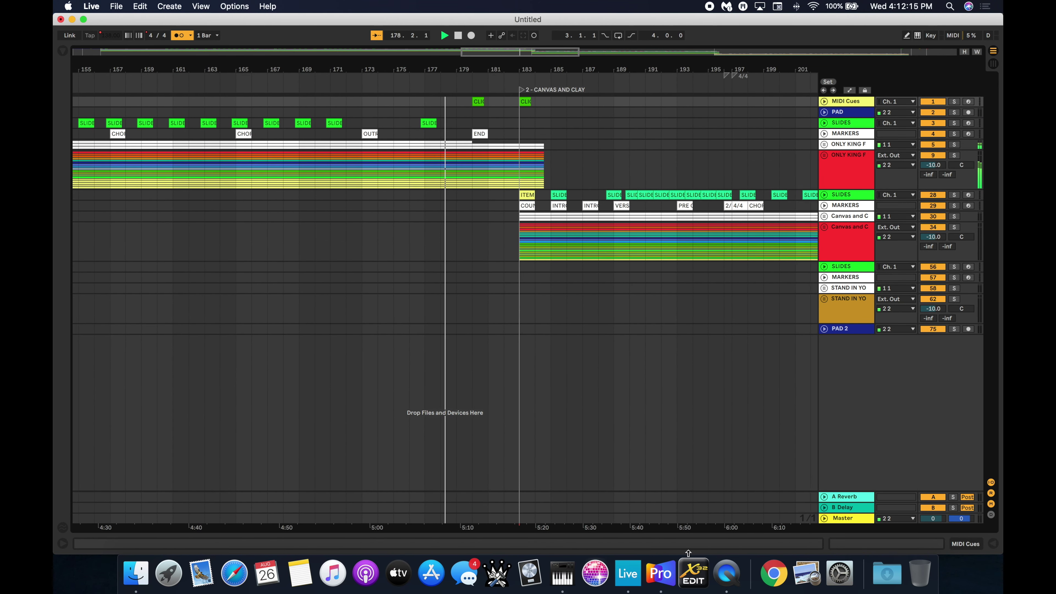
{"action": "left_click", "coordinate": [670, 576]}
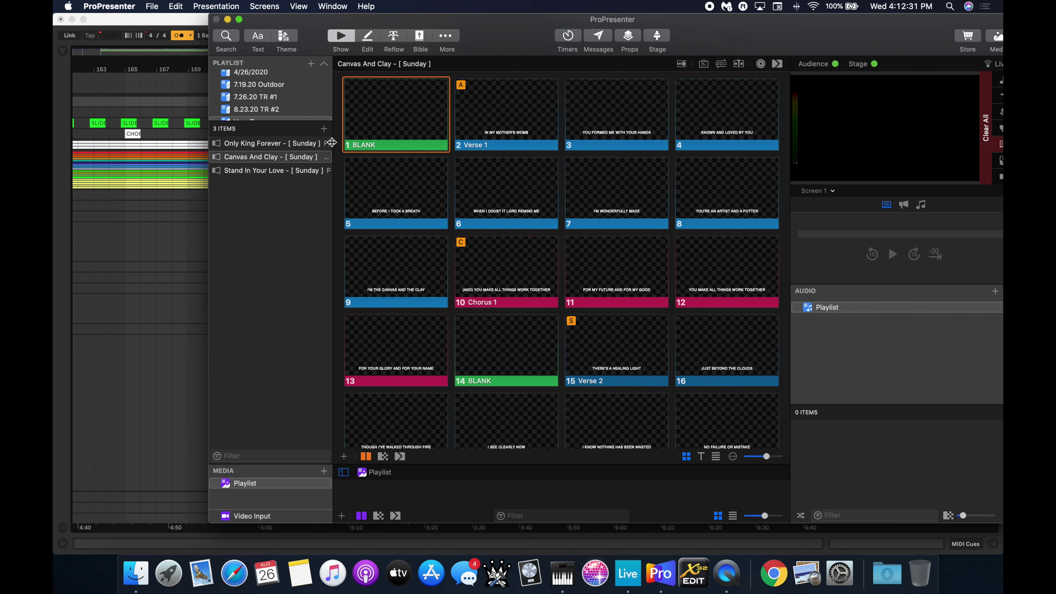
Back in Ableton Live, play from shortly before the 3 - STAND IN YOUR LOVE locator and switch to ProPresenter to check that song's slides.
{"action": "left_click", "coordinate": [170, 255]}
{"action": "scroll", "coordinate": [670, 292], "scroll_direction": "right", "scroll_amount": 15}
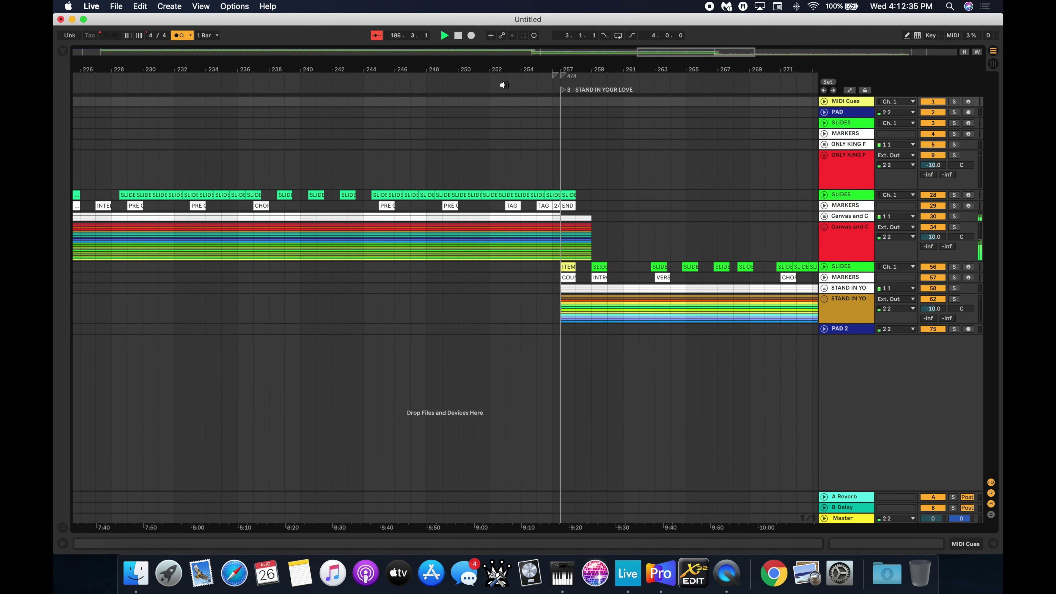
{"action": "left_click", "coordinate": [516, 85]}
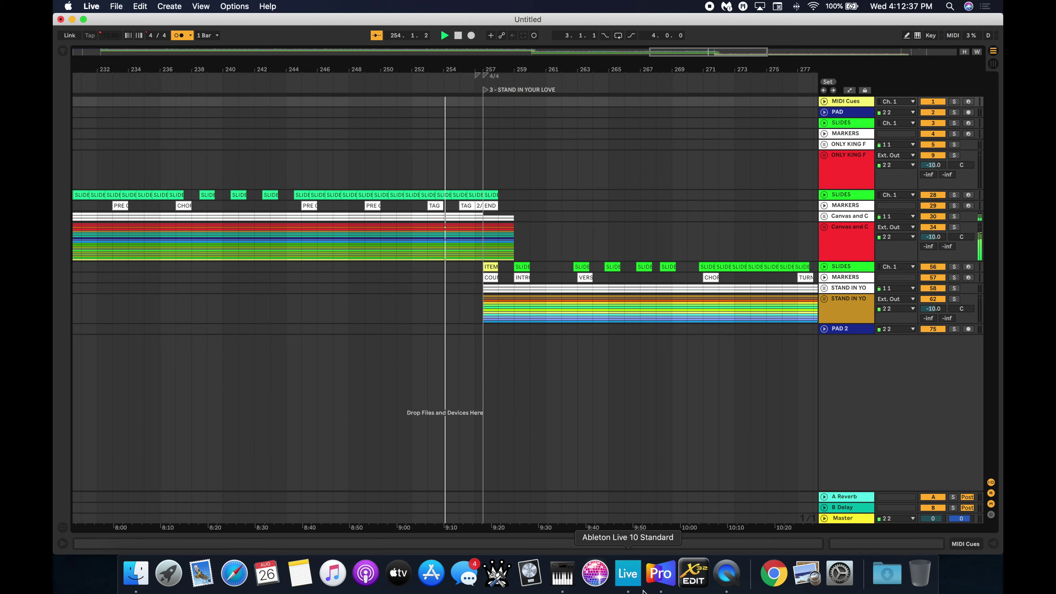
{"action": "left_click", "coordinate": [663, 578]}
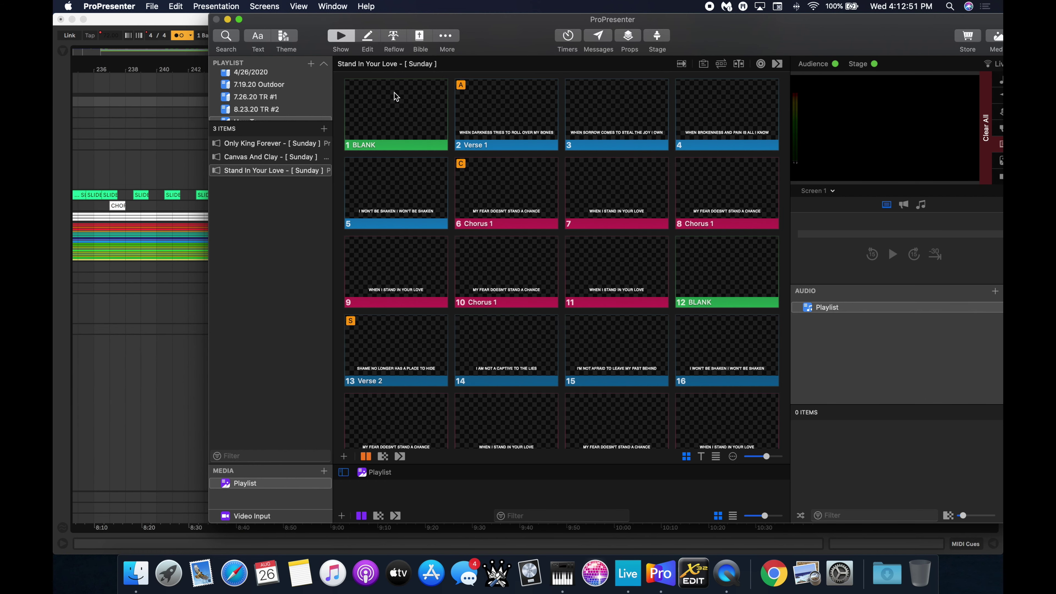
{"action": "left_click", "coordinate": [413, 100]}
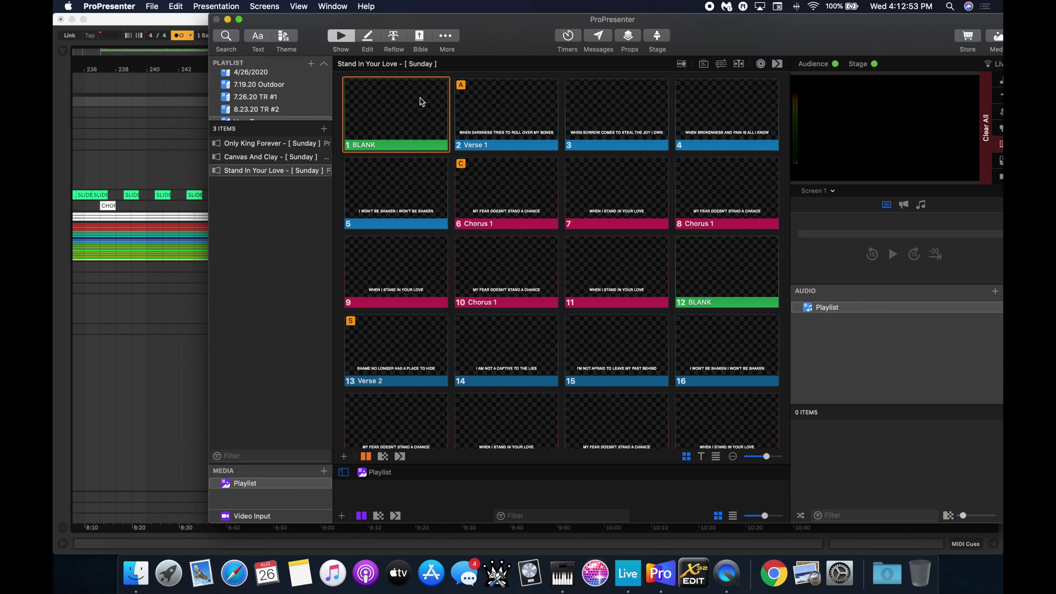
Return to Ableton Live and go to the end of Stand In Your Love, just before the TALK TIME locator.
{"action": "left_click", "coordinate": [158, 309]}
{"action": "scroll", "coordinate": [626, 371], "scroll_direction": "right", "scroll_amount": 10}
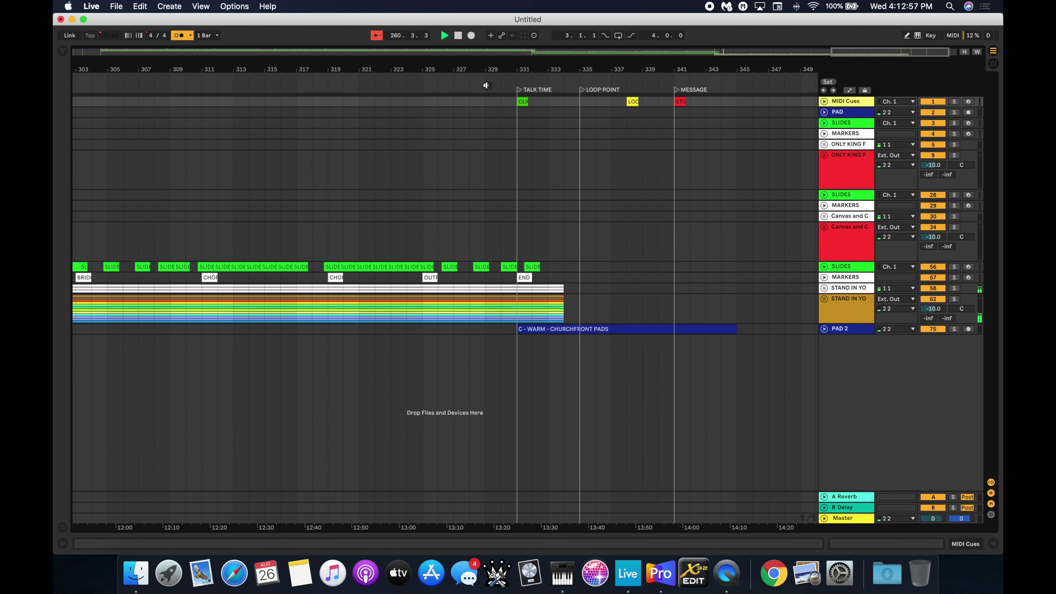